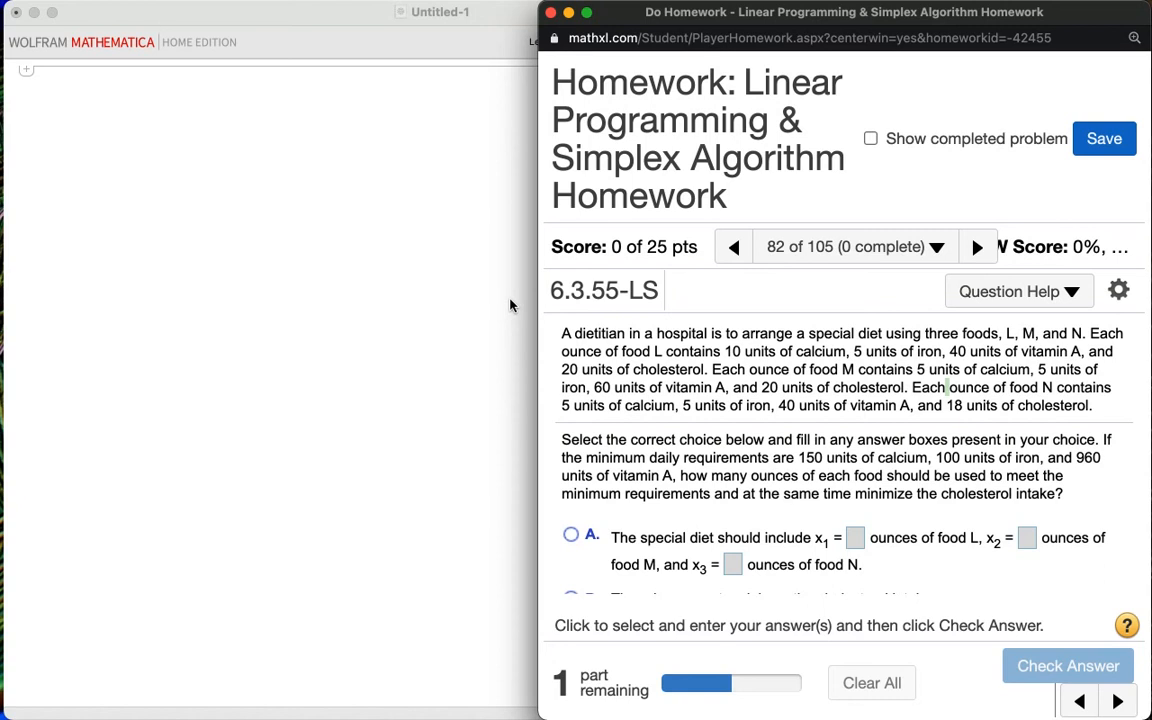
left_click(321, 20)
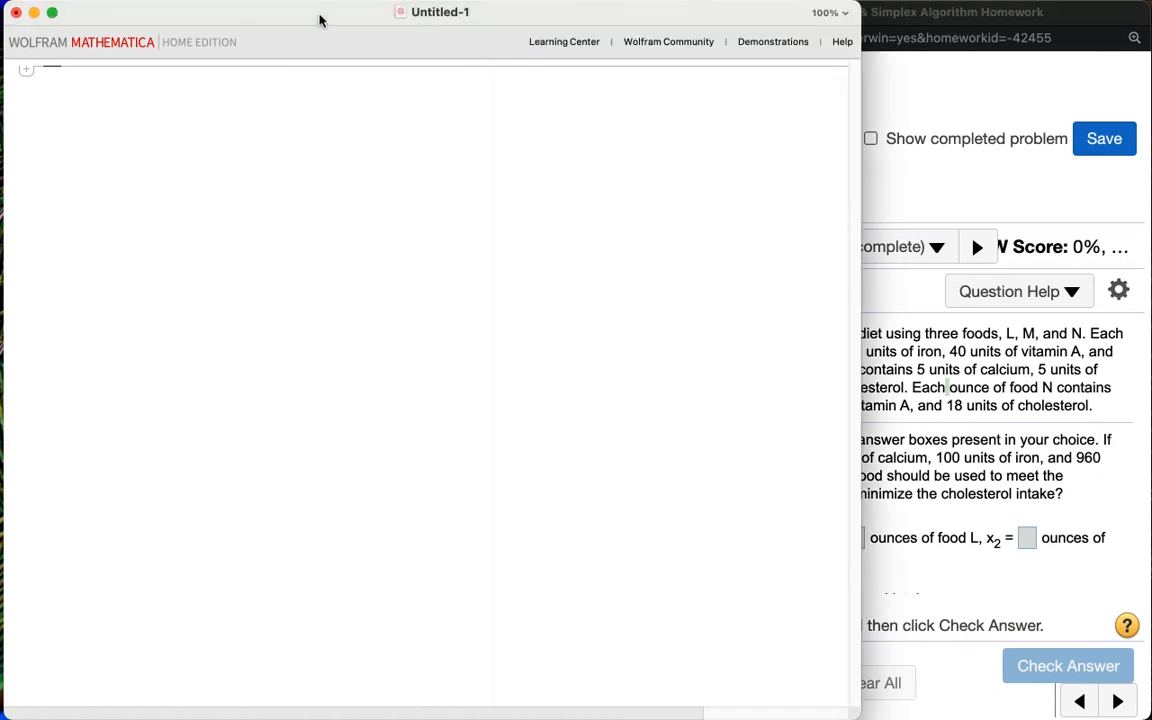
left_click(930, 98)
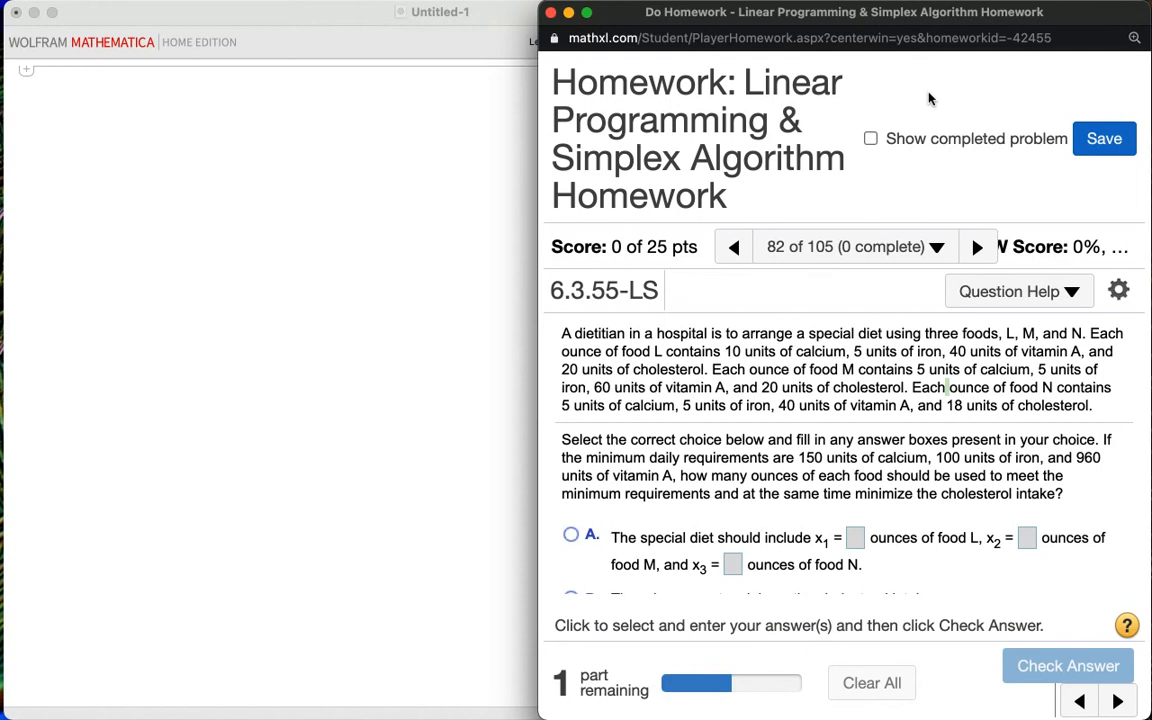
mouse_move(809, 16)
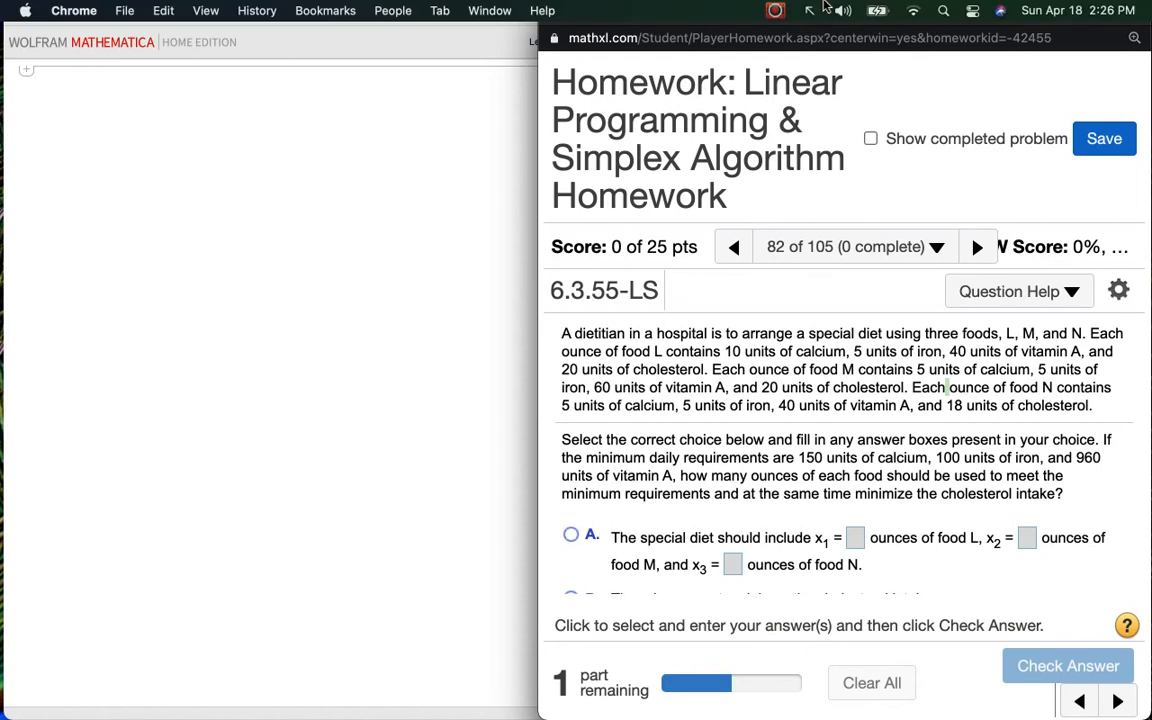
left_click(809, 12)
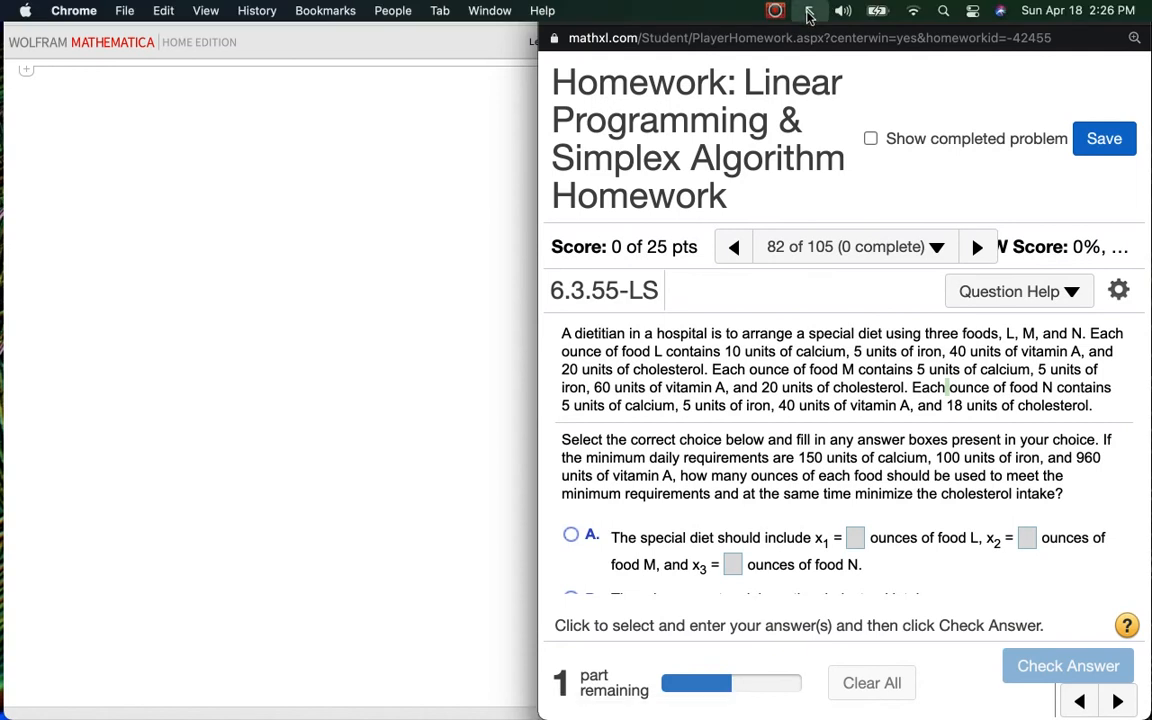
left_click(809, 12)
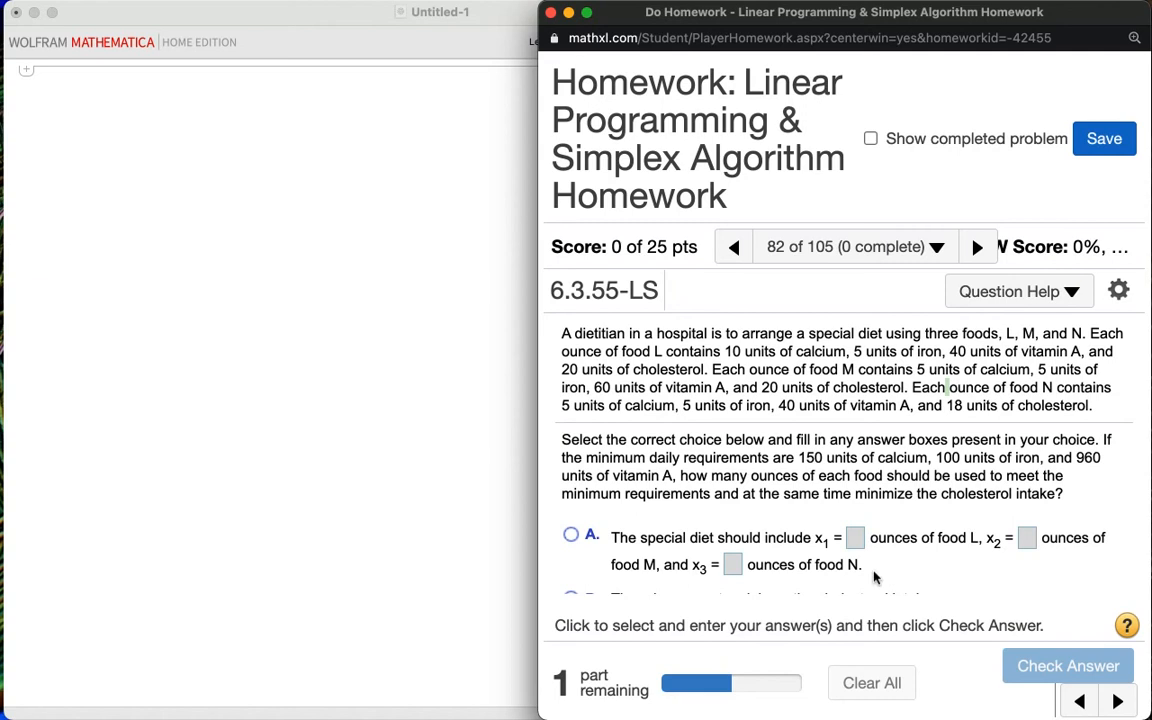
Step: Scroll through the diet problem to read its answer choices
scroll(928, 577, "down", 2)
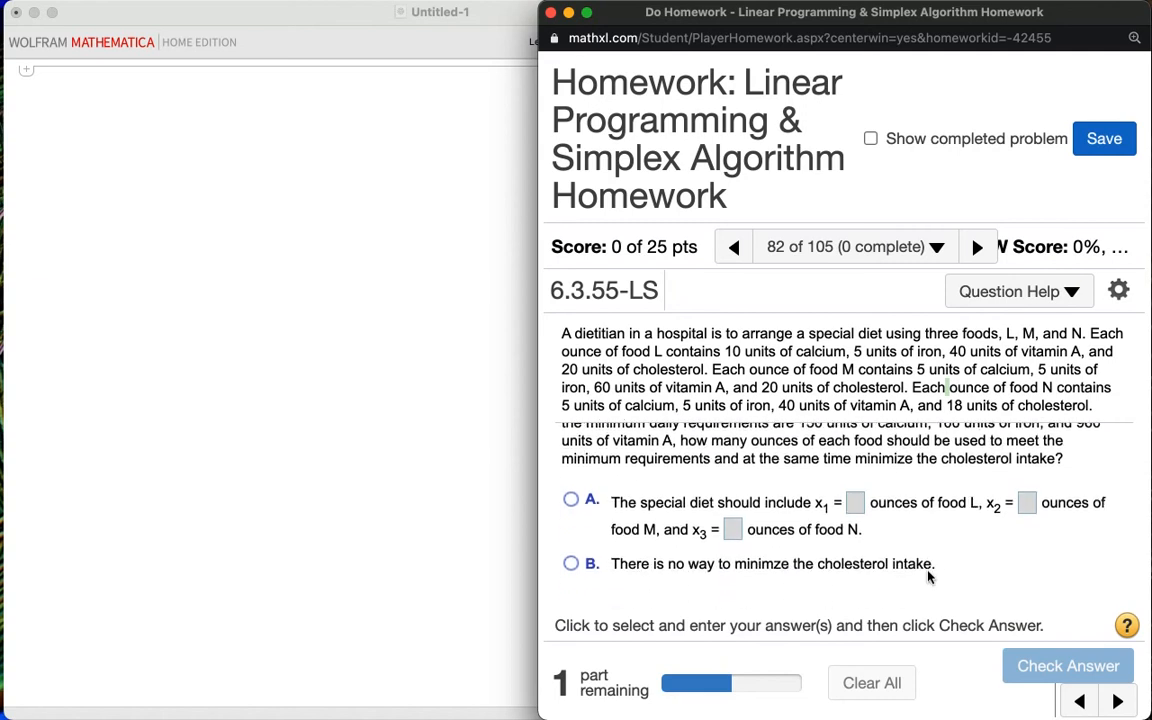
scroll(928, 577, "down", 1)
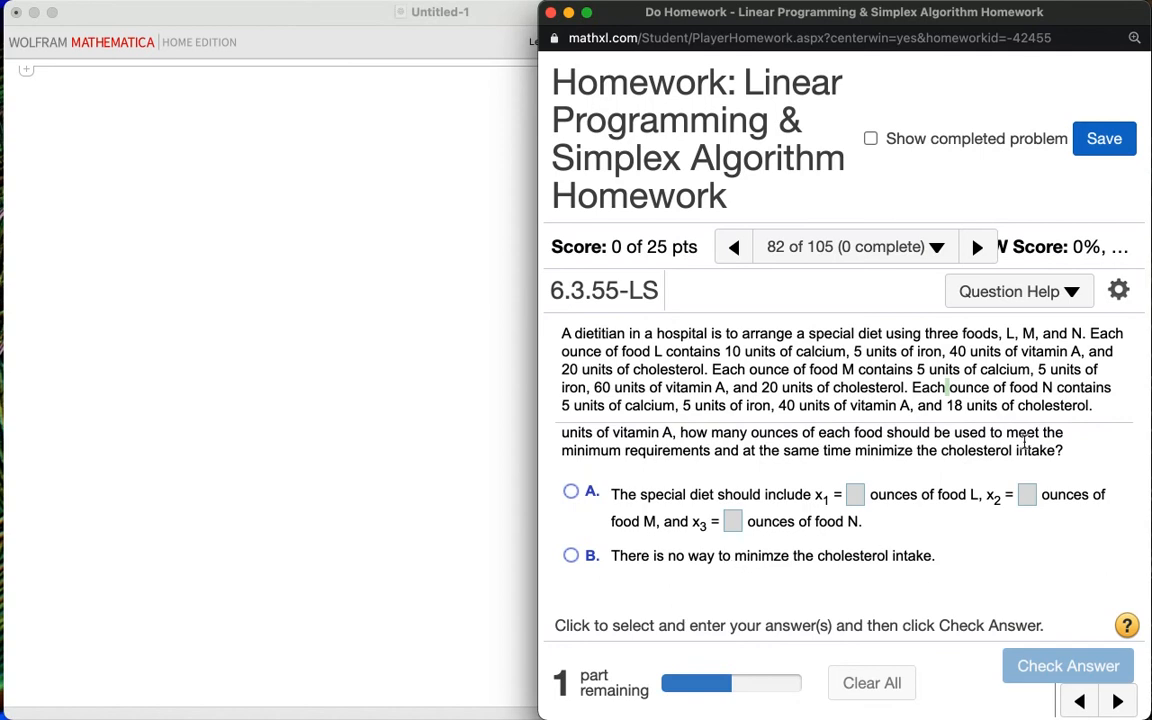
scroll(1024, 443, "up", 2)
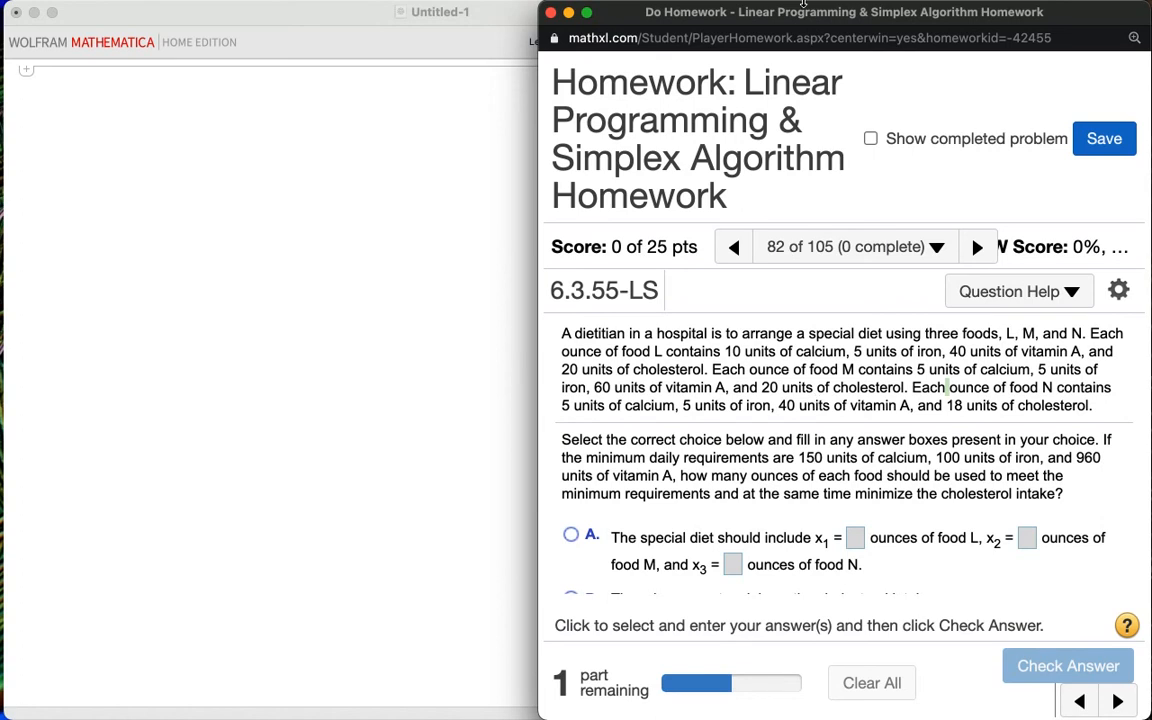
Step: Handwrite the heading "calcium constraint" across the top of the screen with the annotation pen
mouse_move(804, 4)
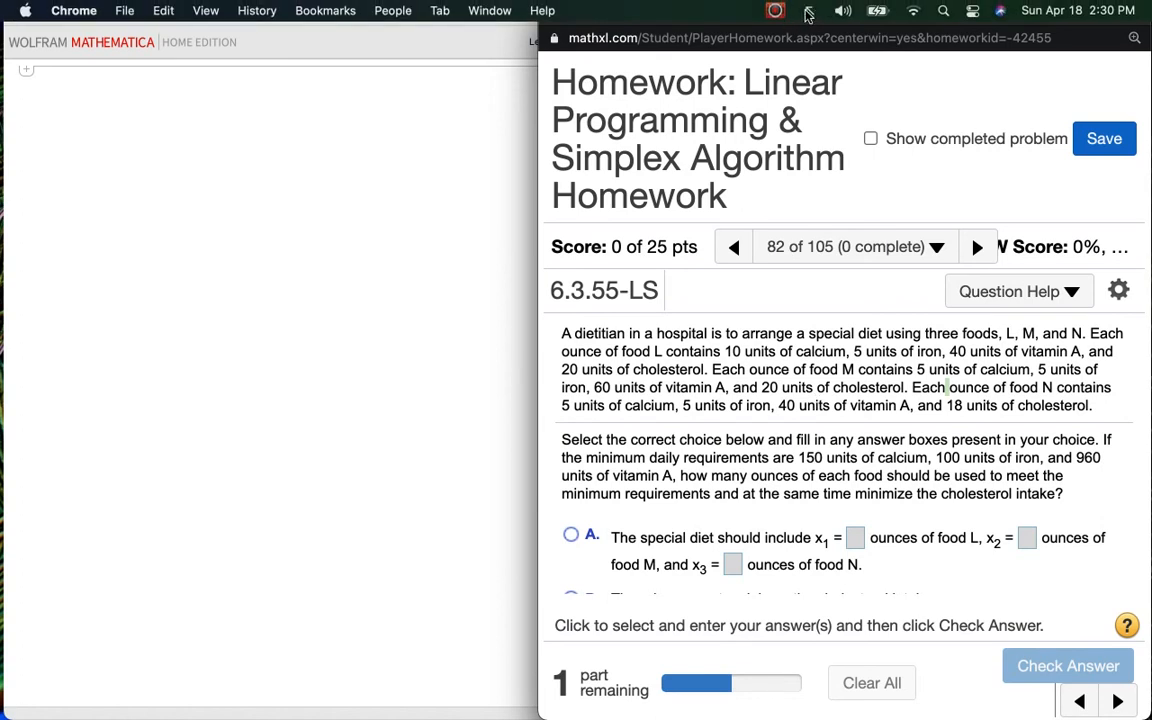
left_click(292, 132)
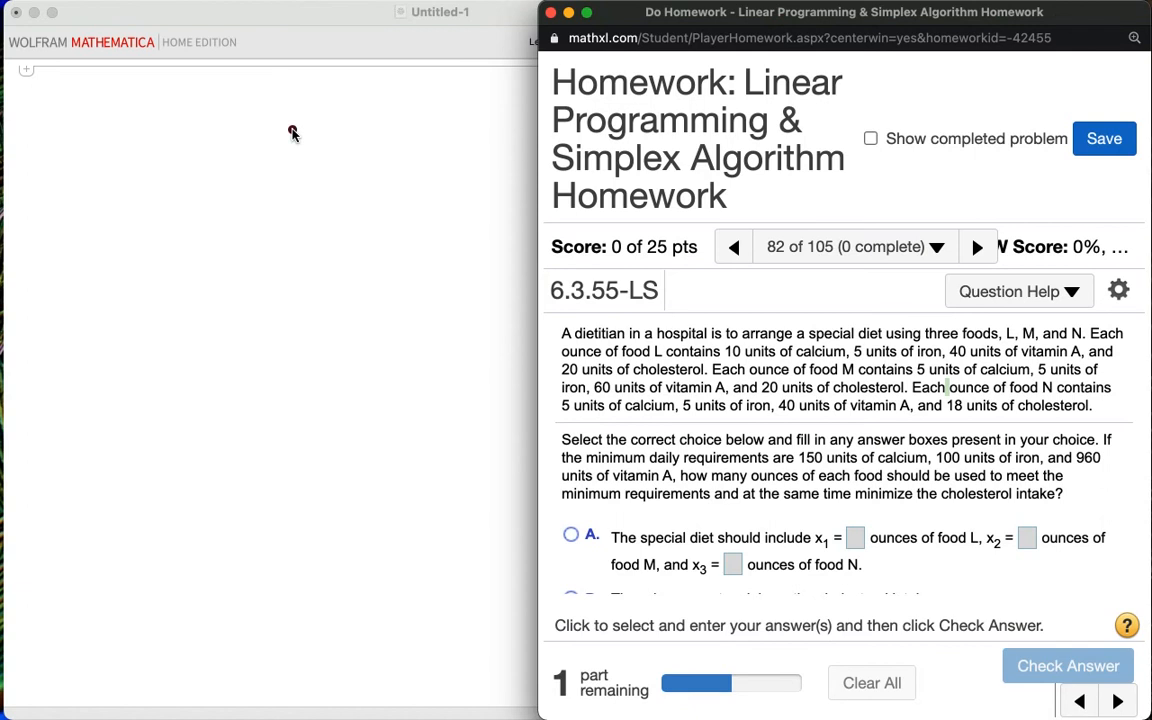
left_click(92, 113)
mouse_move(104, 113)
left_mouse_down()
mouse_move(80, 154)
mouse_move(167, 118)
mouse_move(144, 147)
mouse_move(156, 121)
mouse_move(206, 147)
mouse_move(290, 135)
mouse_move(305, 113)
mouse_move(322, 140)
mouse_move(340, 143)
mouse_move(345, 120)
mouse_move(372, 140)
mouse_move(395, 112)
mouse_move(431, 122)
left_mouse_up()
left_click_drag(276, 100, 278, 103)
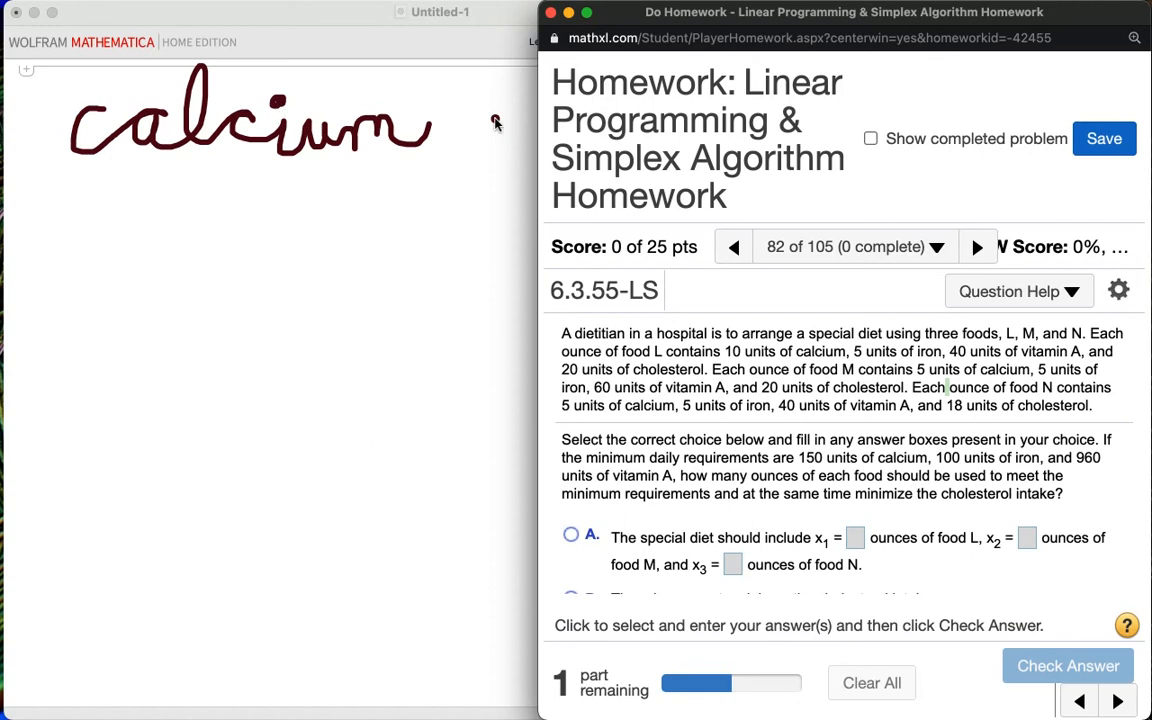
mouse_move(497, 113)
left_mouse_down()
mouse_move(503, 143)
mouse_move(512, 108)
mouse_move(540, 100)
mouse_move(578, 110)
mouse_move(614, 147)
mouse_move(612, 132)
mouse_move(640, 108)
mouse_move(760, 138)
mouse_move(772, 114)
mouse_move(780, 134)
mouse_move(802, 114)
mouse_move(833, 140)
mouse_move(881, 129)
left_mouse_up()
left_click_drag(642, 81, 672, 82)
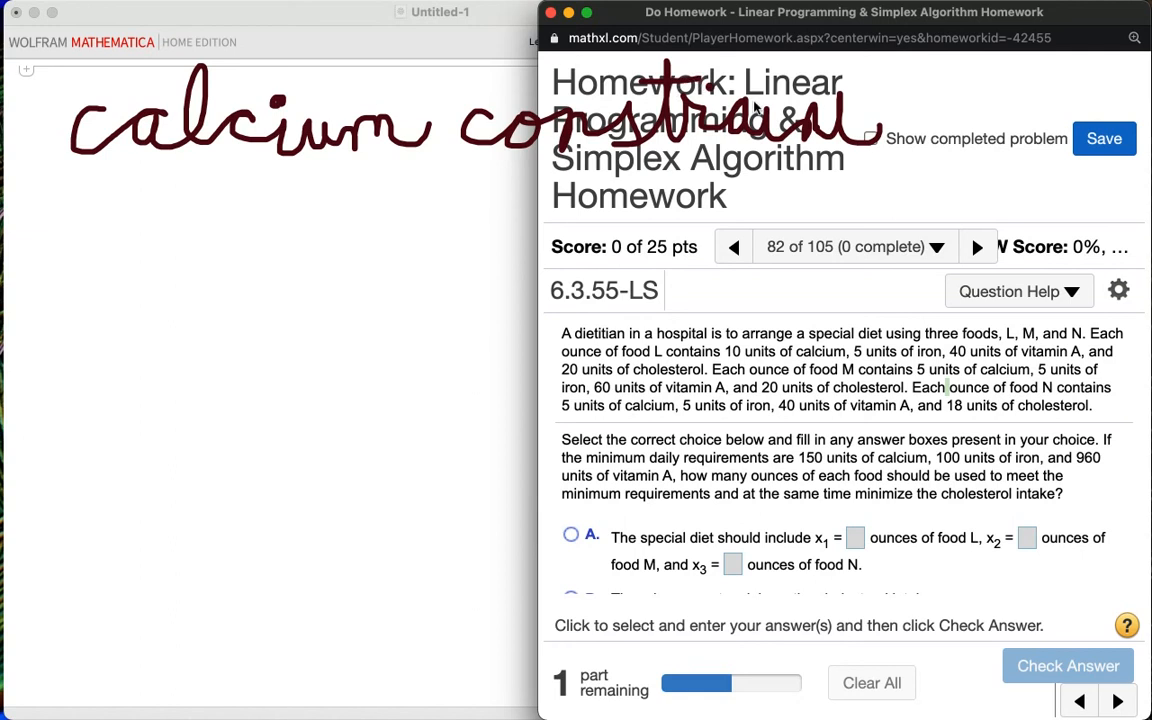
left_click_drag(822, 108, 896, 106)
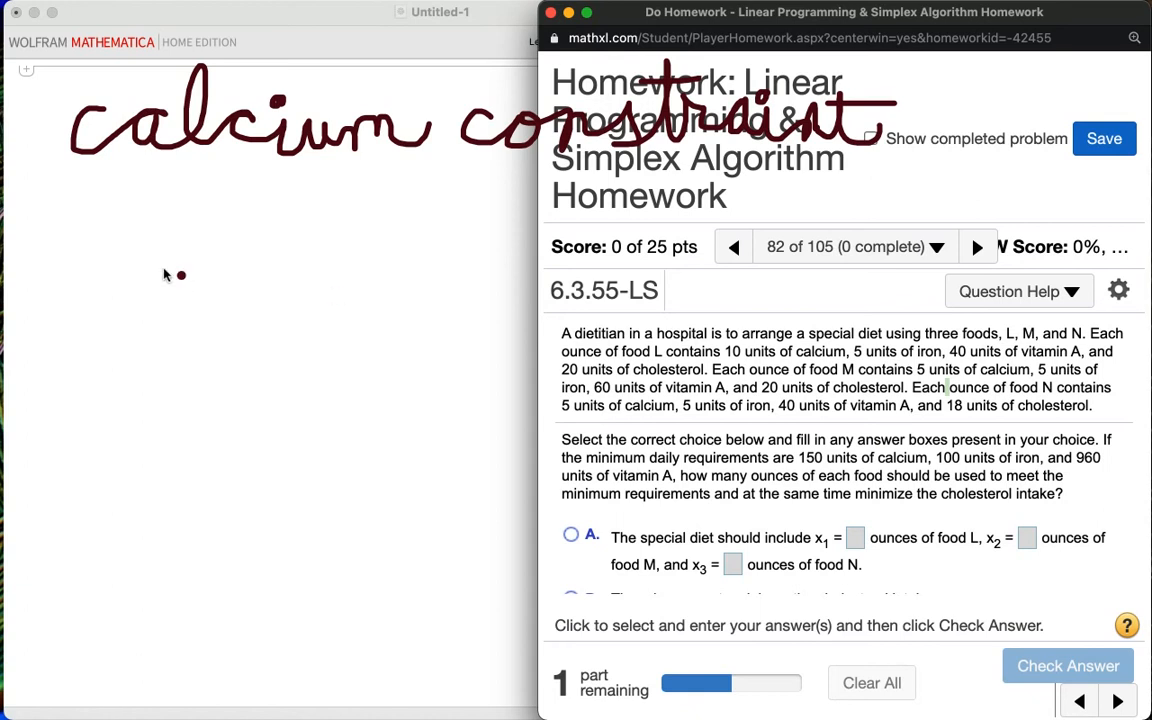
Step: Handwrite the calcium constraint 10L + 5M + 5N ≥ 150 below the heading
left_click_drag(63, 205, 62, 268)
mouse_move(112, 212)
left_mouse_down()
mouse_move(90, 262)
mouse_move(112, 212)
mouse_move(183, 260)
left_mouse_up()
left_click(143, 211)
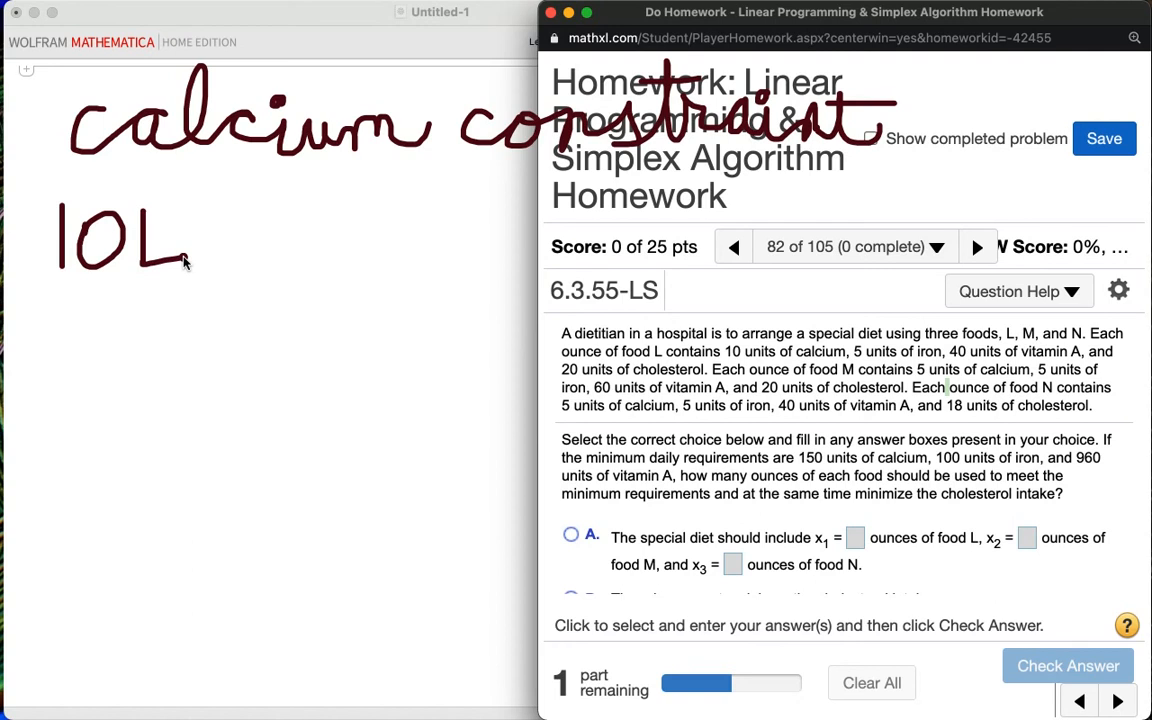
left_click(232, 219)
mouse_move(233, 248)
left_mouse_down()
mouse_move(276, 238)
mouse_move(267, 267)
left_mouse_up()
left_click_drag(274, 218, 313, 210)
mouse_move(329, 272)
left_mouse_down()
mouse_move(331, 222)
mouse_move(368, 215)
mouse_move(383, 275)
left_mouse_up()
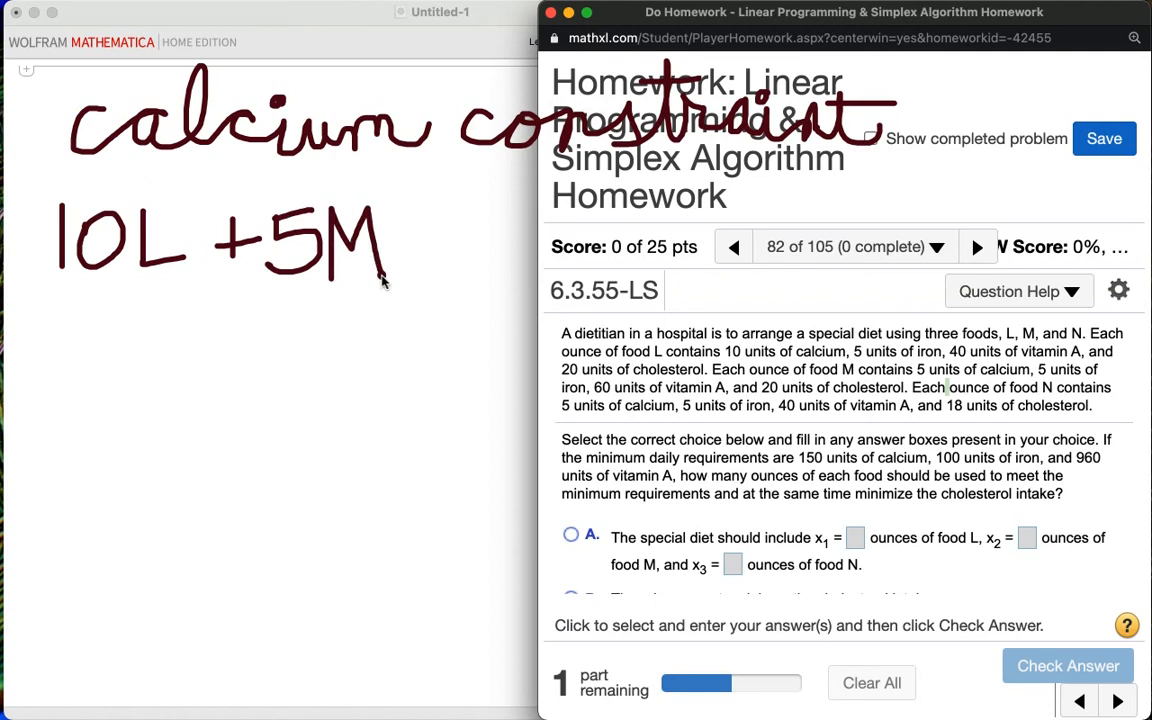
mouse_move(437, 205)
left_mouse_down()
mouse_move(437, 268)
mouse_move(466, 246)
left_mouse_up()
mouse_move(509, 207)
left_mouse_down()
mouse_move(523, 228)
mouse_move(496, 268)
left_mouse_up()
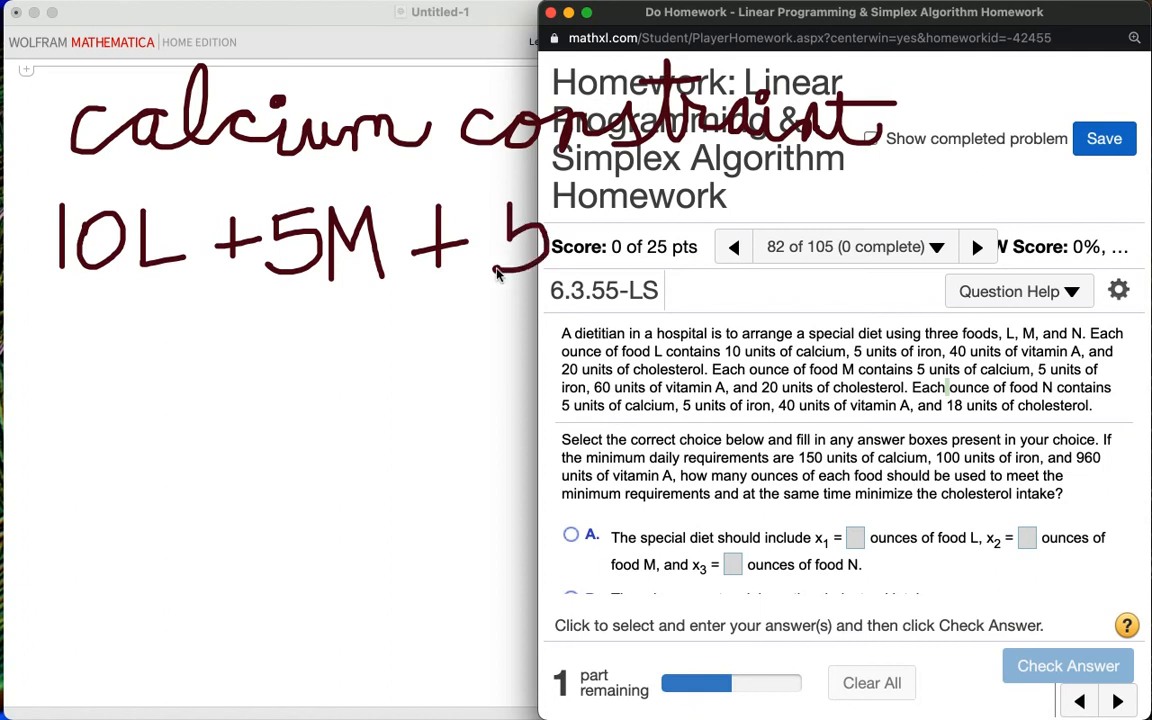
mouse_move(510, 204)
left_mouse_down()
mouse_move(550, 198)
mouse_move(584, 272)
mouse_move(586, 198)
mouse_move(626, 266)
mouse_move(636, 165)
mouse_move(672, 225)
left_mouse_up()
left_click_drag(676, 238, 712, 226)
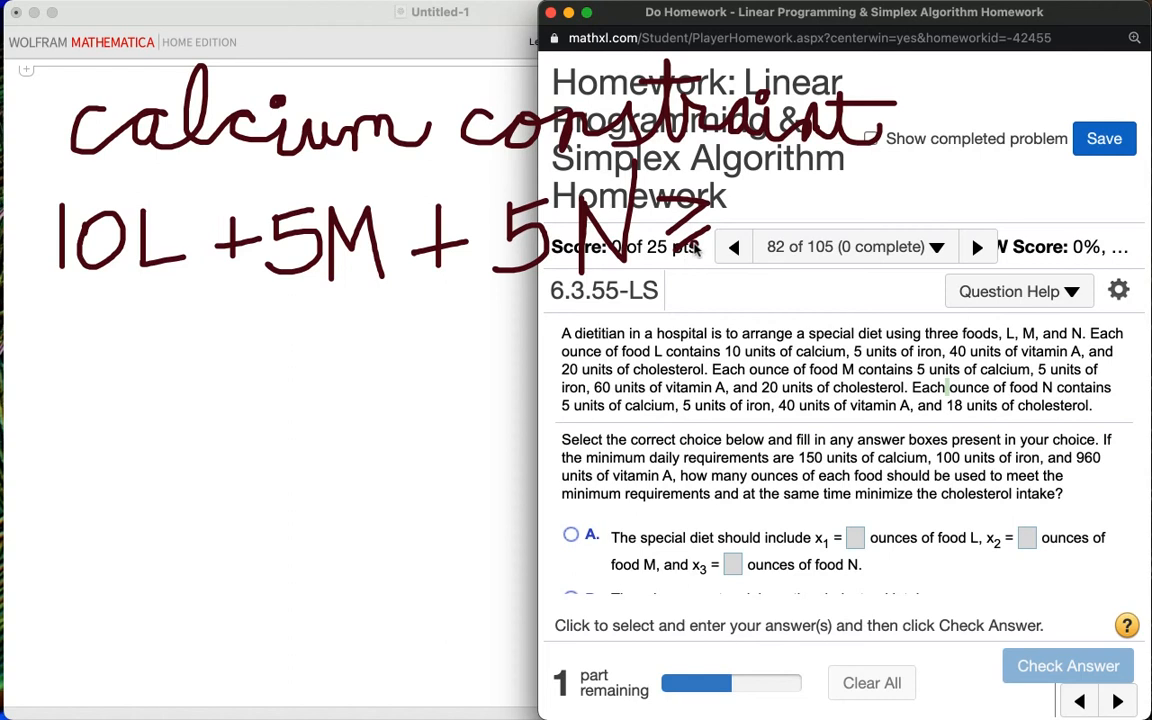
left_click_drag(762, 171, 768, 265)
mouse_move(792, 184)
left_mouse_down()
mouse_move(833, 210)
mouse_move(791, 231)
left_mouse_up()
mouse_move(793, 182)
left_mouse_down()
mouse_move(837, 173)
mouse_move(847, 221)
mouse_move(851, 177)
left_mouse_up()
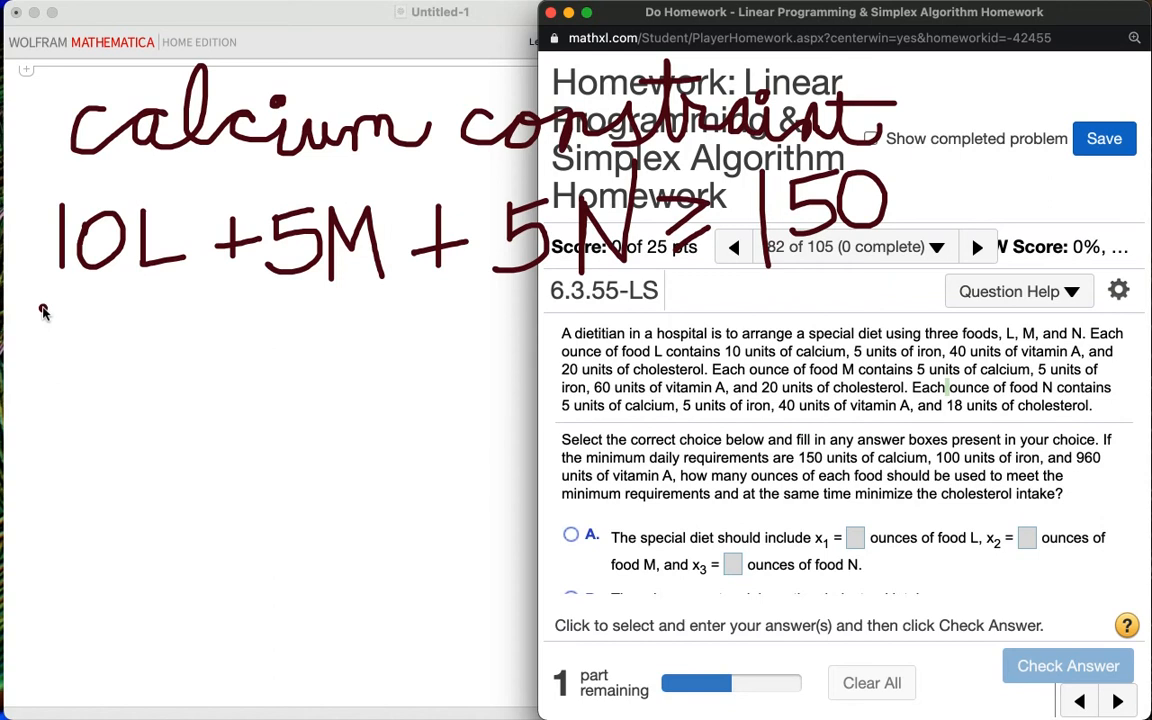
Step: Handwrite the heading "Fe constraint" below the calcium inequality and underline the start of the calcium heading
left_click_drag(37, 319, 45, 374)
mouse_move(42, 346)
left_mouse_down()
mouse_move(74, 345)
mouse_move(76, 366)
left_mouse_up()
left_click(84, 354)
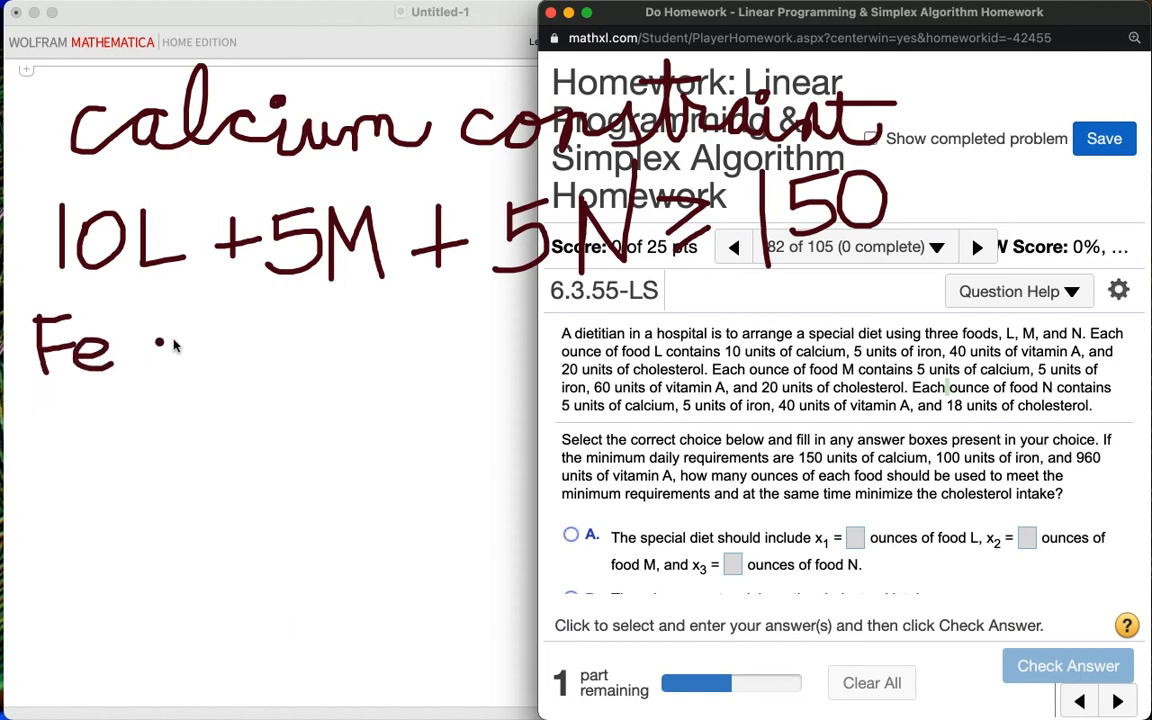
mouse_move(188, 340)
left_mouse_down()
mouse_move(198, 368)
mouse_move(240, 368)
mouse_move(258, 346)
mouse_move(276, 368)
left_mouse_up()
left_click_drag(322, 342, 300, 370)
mouse_move(340, 320)
left_mouse_down()
mouse_move(355, 345)
mouse_move(425, 345)
mouse_move(440, 330)
mouse_move(521, 373)
left_mouse_up()
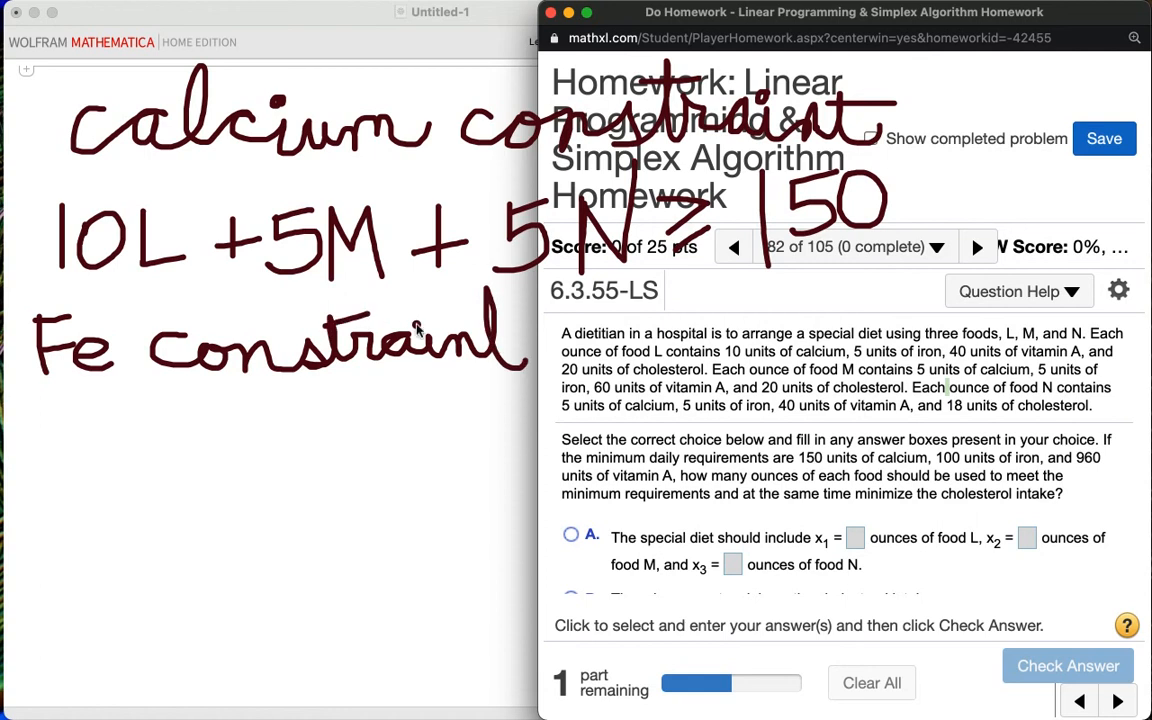
left_click_drag(488, 313, 531, 304)
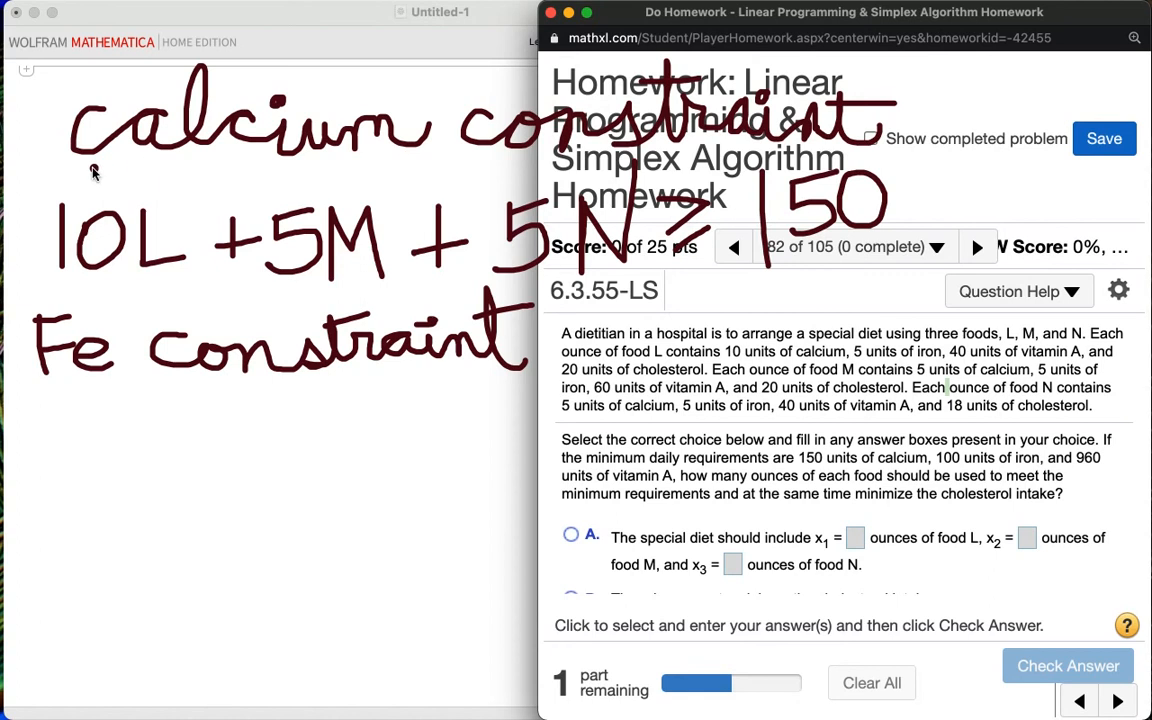
left_click_drag(78, 172, 158, 168)
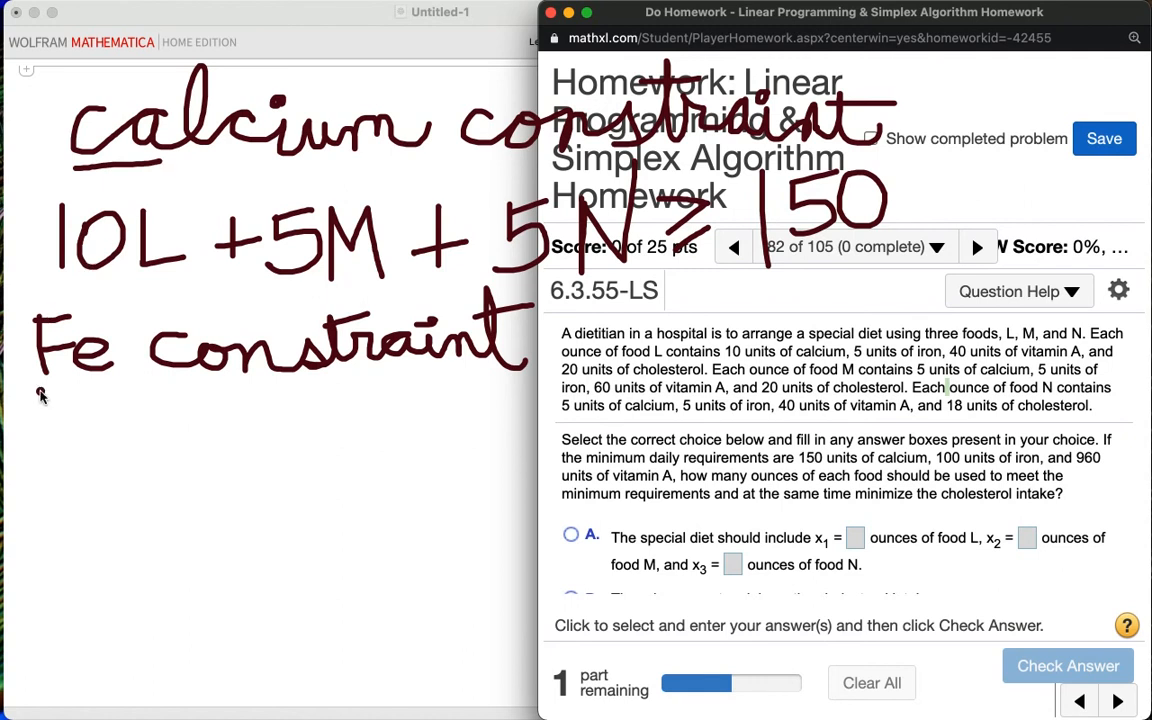
Step: Handwrite the iron constraint 5L + 5M + 5N ≥ 100, underlining "100 units of iron" in the problem text
mouse_move(40, 411)
left_mouse_down()
mouse_move(37, 428)
mouse_move(84, 430)
mouse_move(38, 452)
left_mouse_up()
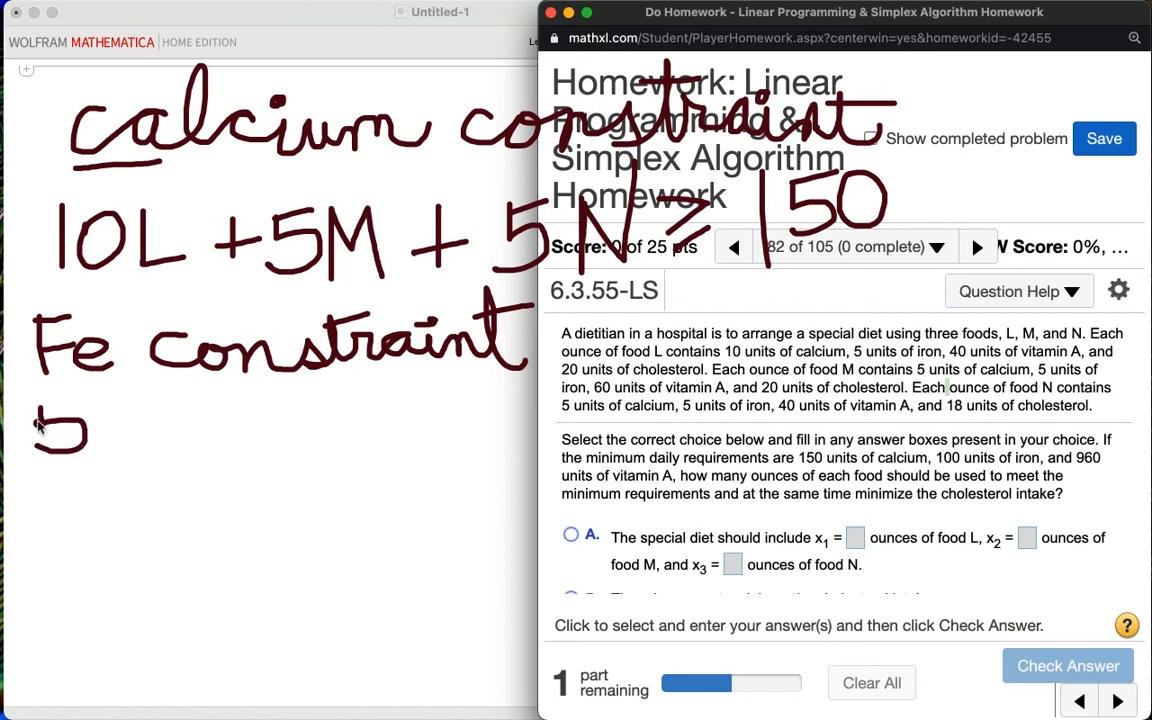
left_click_drag(38, 406, 86, 404)
mouse_move(112, 400)
left_mouse_down()
mouse_move(112, 452)
mouse_move(155, 453)
left_mouse_up()
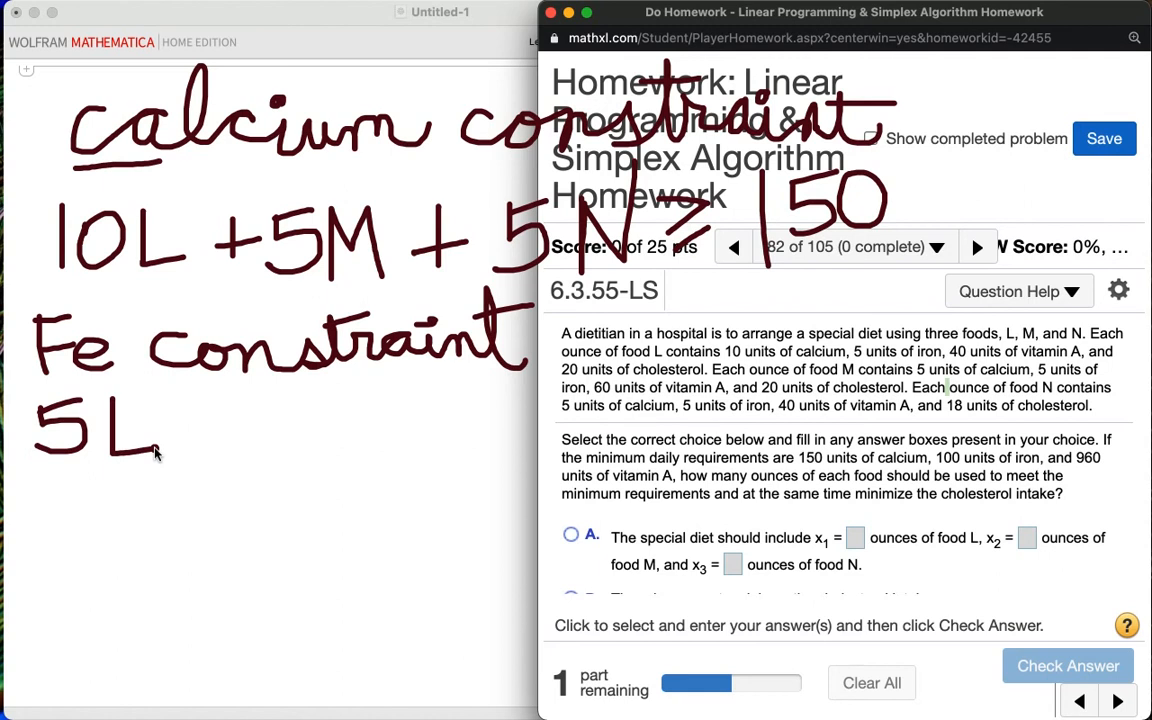
mouse_move(205, 400)
left_mouse_down()
mouse_move(203, 458)
mouse_move(234, 428)
mouse_move(258, 458)
left_mouse_up()
mouse_move(265, 406)
left_mouse_down()
mouse_move(340, 403)
mouse_move(380, 430)
mouse_move(390, 402)
mouse_move(395, 490)
left_mouse_up()
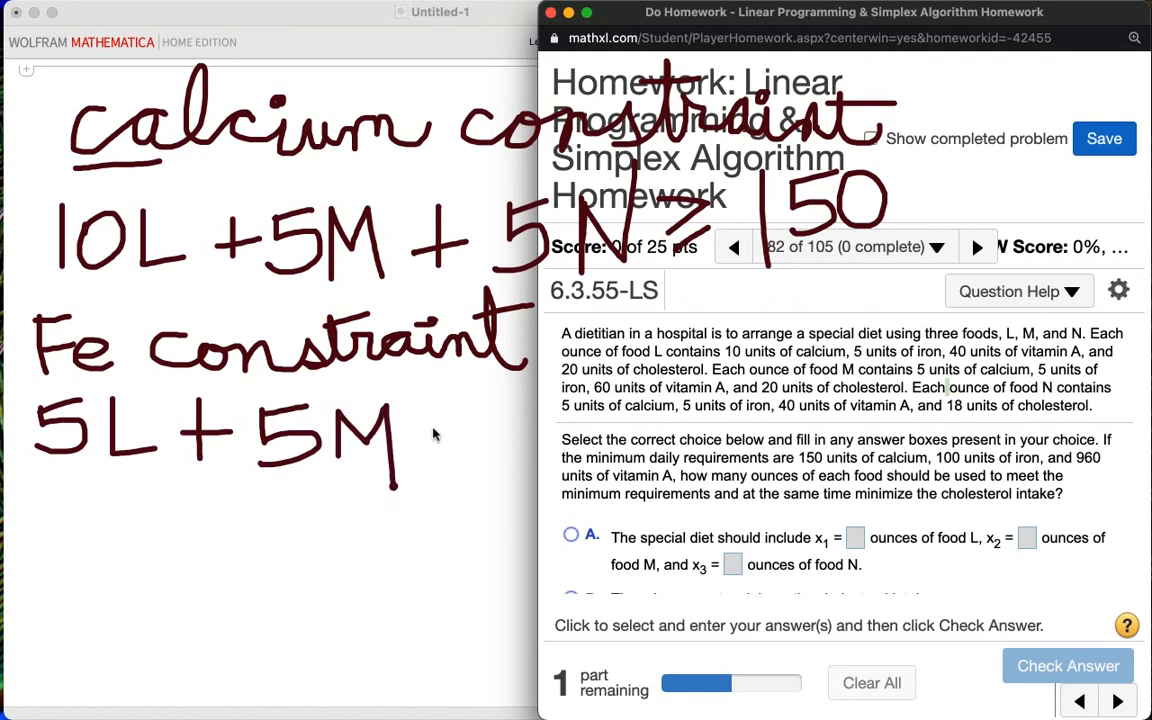
mouse_move(440, 418)
left_mouse_down()
mouse_move(437, 471)
mouse_move(492, 448)
left_mouse_up()
mouse_move(528, 413)
left_mouse_down()
mouse_move(525, 434)
mouse_move(559, 466)
mouse_move(514, 469)
left_mouse_up()
mouse_move(526, 412)
left_mouse_down()
mouse_move(571, 404)
mouse_move(587, 487)
left_mouse_up()
mouse_move(587, 406)
left_mouse_down()
mouse_move(625, 455)
mouse_move(642, 401)
left_mouse_up()
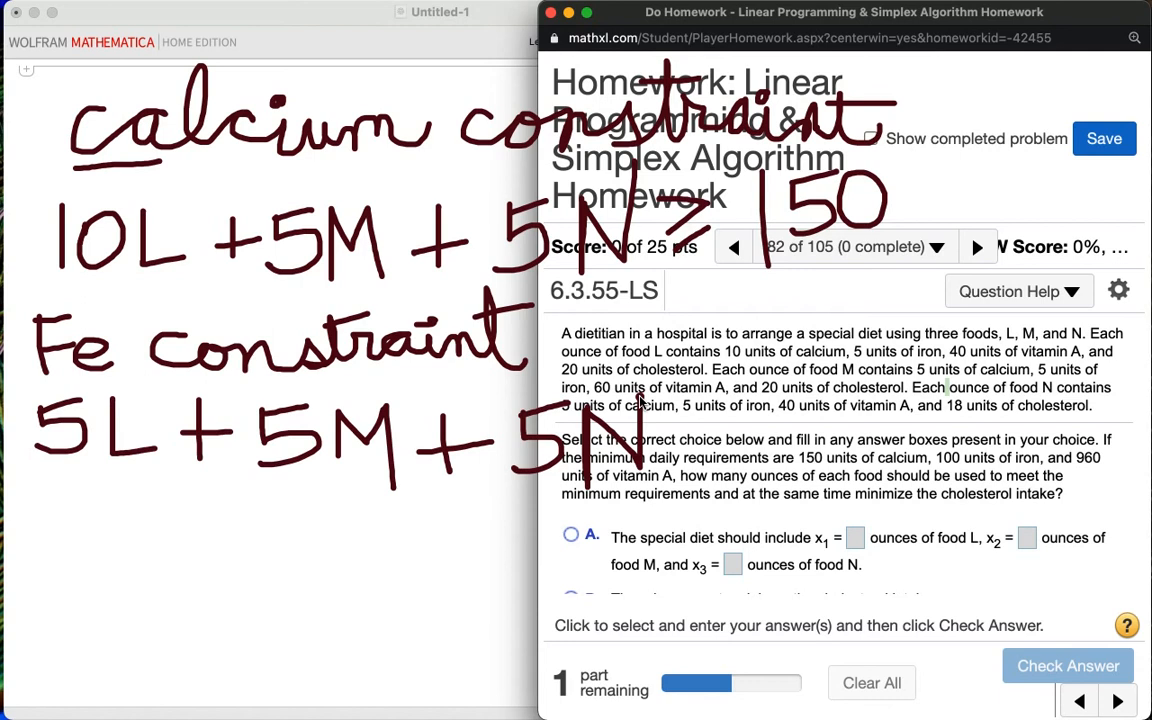
mouse_move(680, 404)
left_mouse_down()
mouse_move(730, 418)
mouse_move(711, 469)
left_mouse_up()
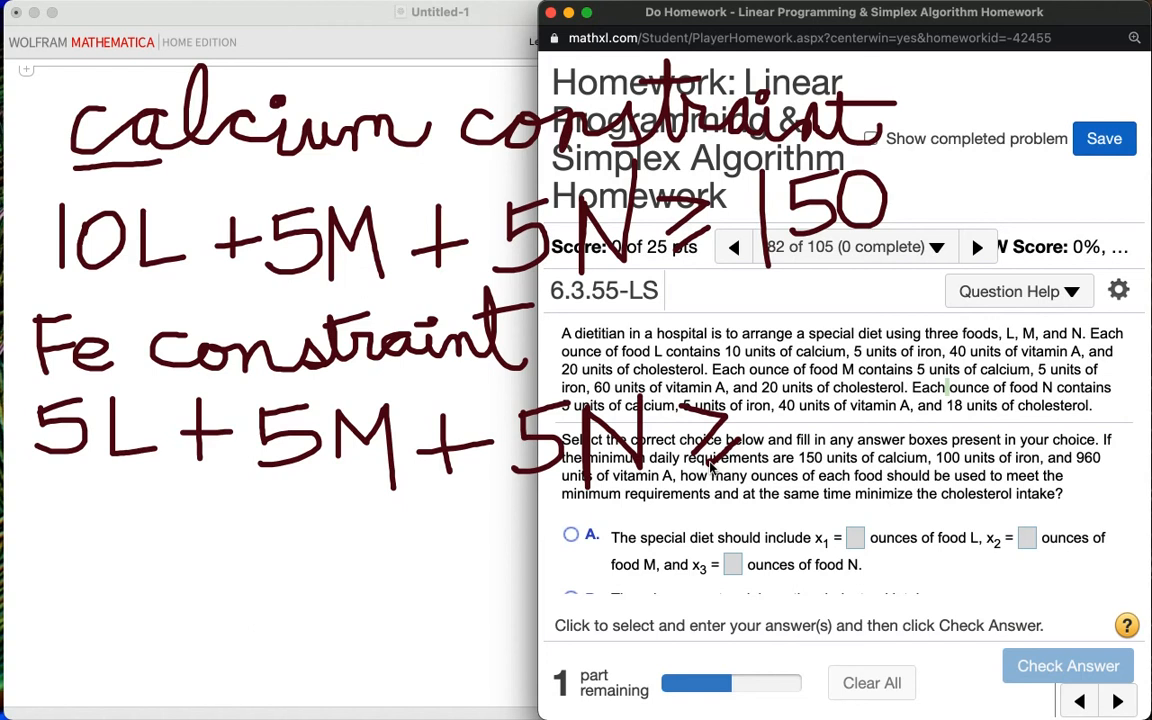
left_click_drag(938, 466, 1045, 466)
left_click_drag(775, 380, 775, 452)
left_click_drag(813, 384, 886, 376)
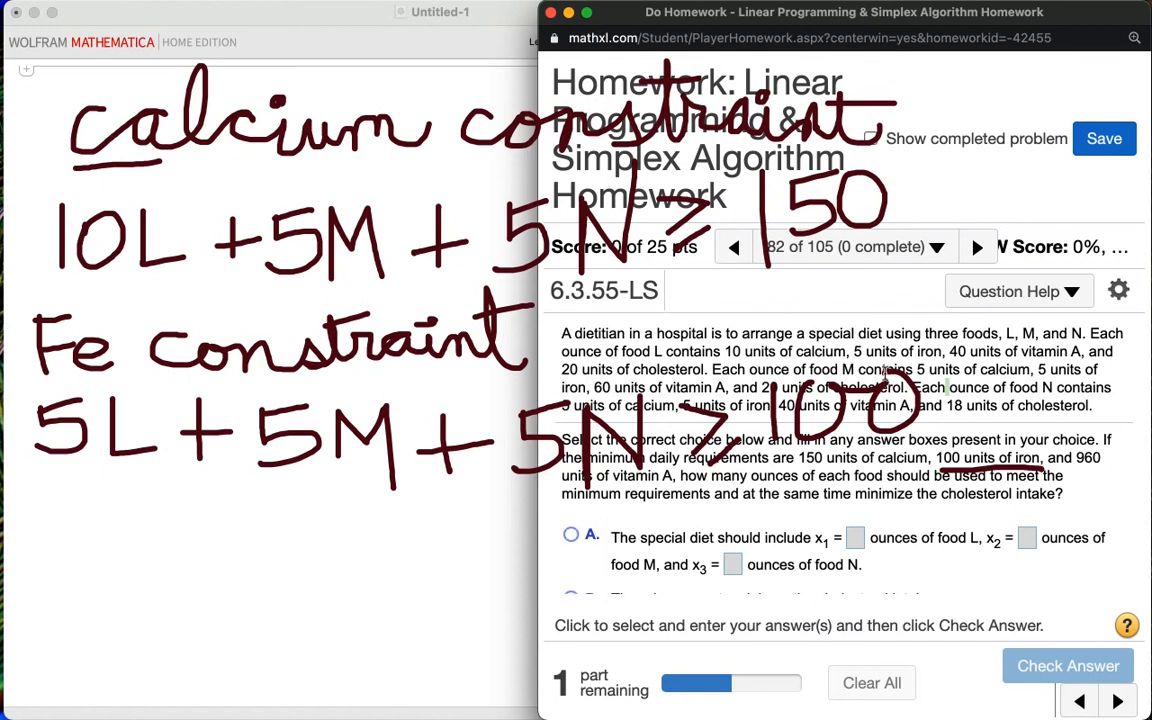
Step: Clear all handwritten annotations from the screen
mouse_move(711, 7)
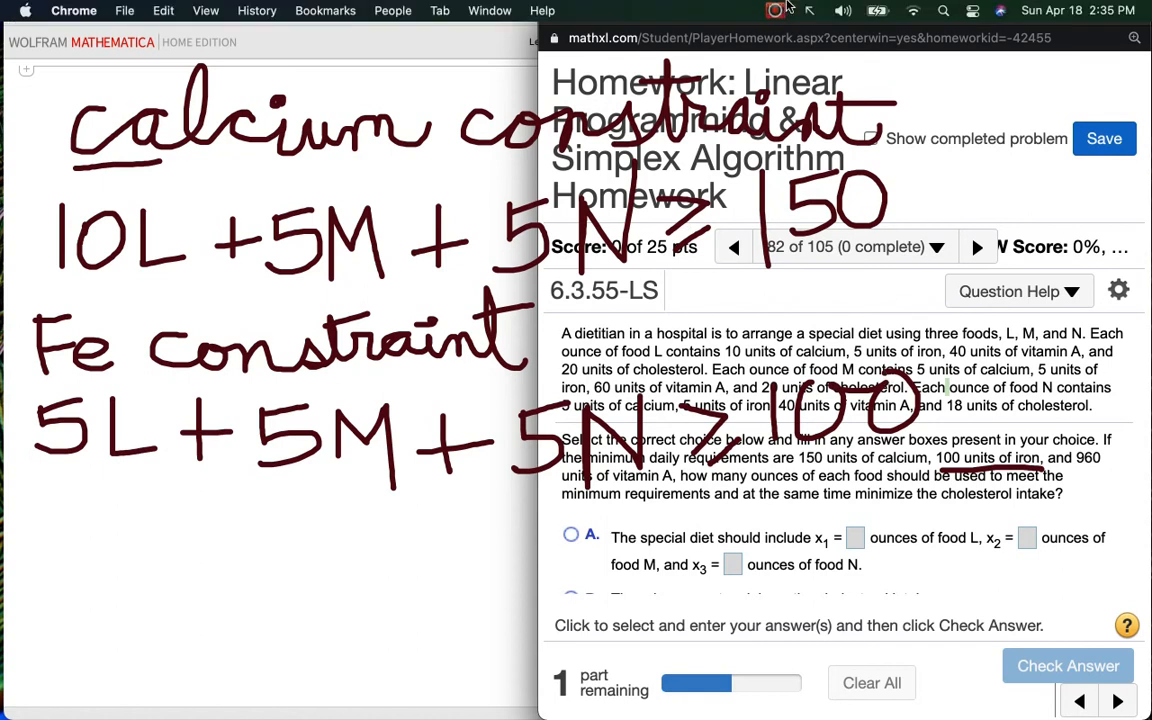
left_click(776, 11)
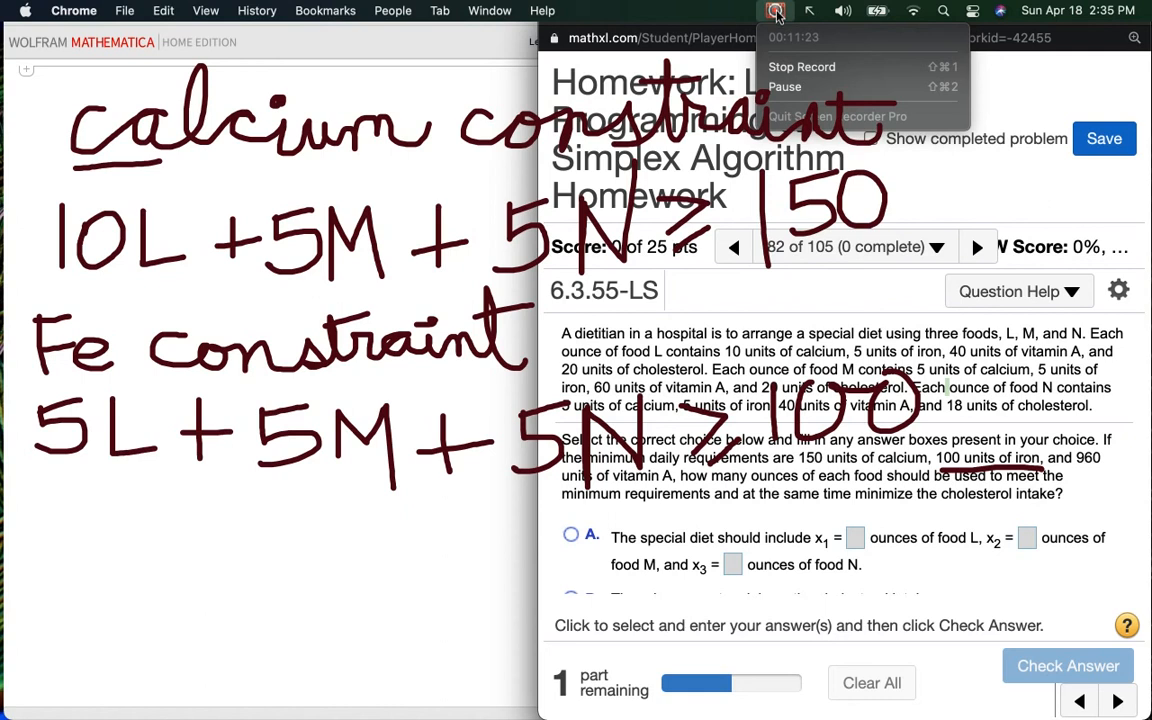
left_click(790, 90)
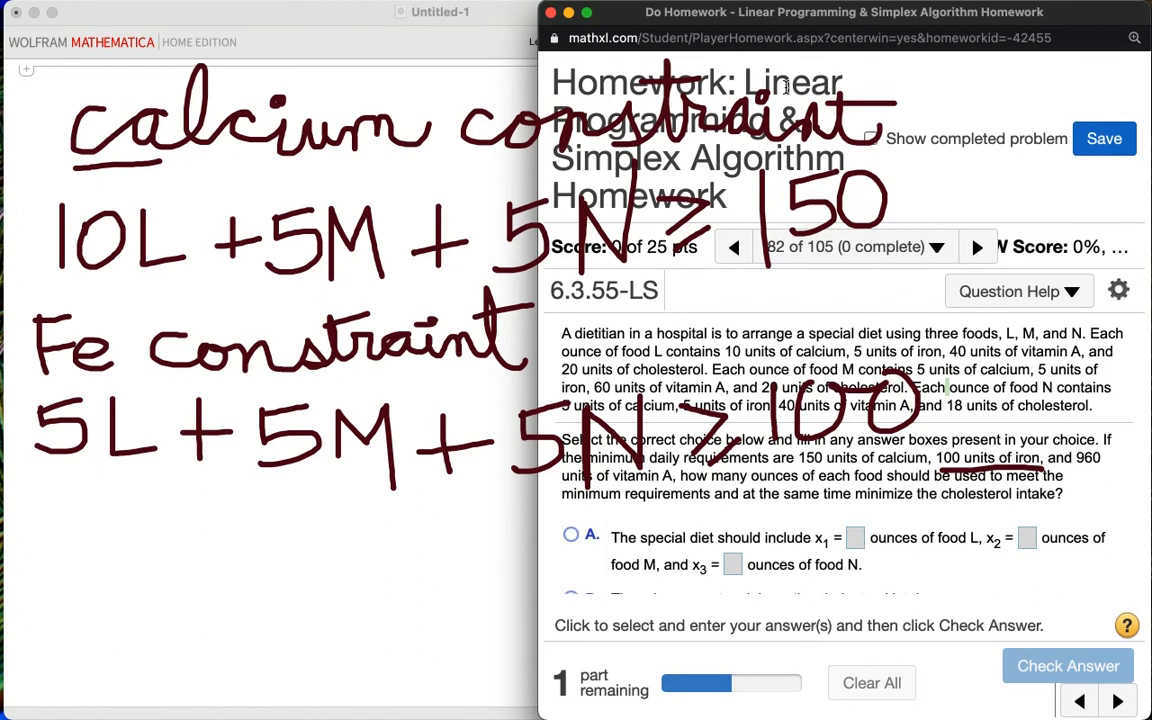
key("Escape")
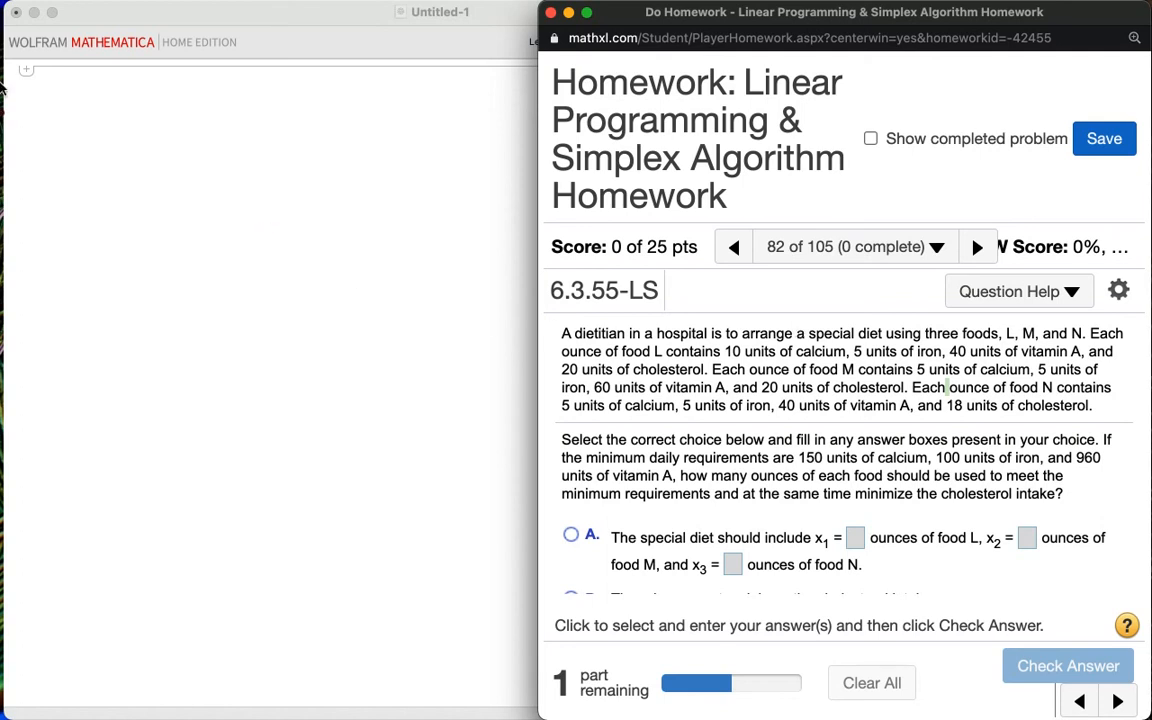
Step: Handwrite the heading "Vitamin A constraint" across the top of the screen
mouse_move(68, 106)
left_mouse_down()
mouse_move(83, 163)
mouse_move(107, 79)
left_mouse_up()
mouse_move(120, 125)
left_mouse_down()
mouse_move(120, 157)
mouse_move(118, 108)
mouse_move(166, 174)
left_mouse_up()
mouse_move(138, 129)
left_mouse_down()
mouse_move(209, 127)
mouse_move(190, 166)
mouse_move(222, 160)
left_mouse_up()
mouse_move(228, 160)
left_mouse_down()
mouse_move(238, 140)
mouse_move(280, 160)
mouse_move(372, 152)
left_mouse_up()
left_click(313, 128)
left_click(297, 121)
mouse_move(393, 158)
left_mouse_down()
mouse_move(412, 98)
mouse_move(455, 158)
left_mouse_up()
left_click_drag(400, 130, 445, 128)
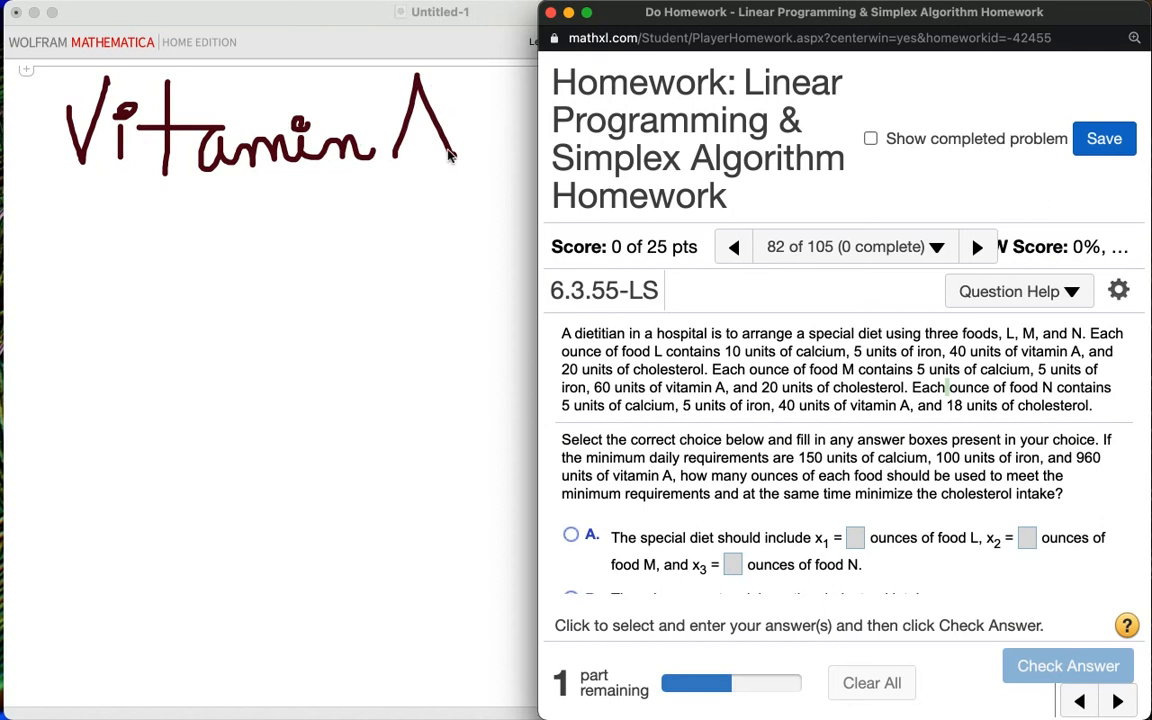
left_click(489, 124)
mouse_move(531, 124)
left_mouse_down()
mouse_move(514, 126)
mouse_move(586, 137)
mouse_move(658, 127)
mouse_move(622, 118)
mouse_move(656, 95)
mouse_move(800, 133)
mouse_move(812, 122)
mouse_move(866, 132)
mouse_move(885, 106)
mouse_move(896, 124)
mouse_move(912, 120)
mouse_move(928, 90)
mouse_move(935, 135)
mouse_move(973, 112)
left_mouse_up()
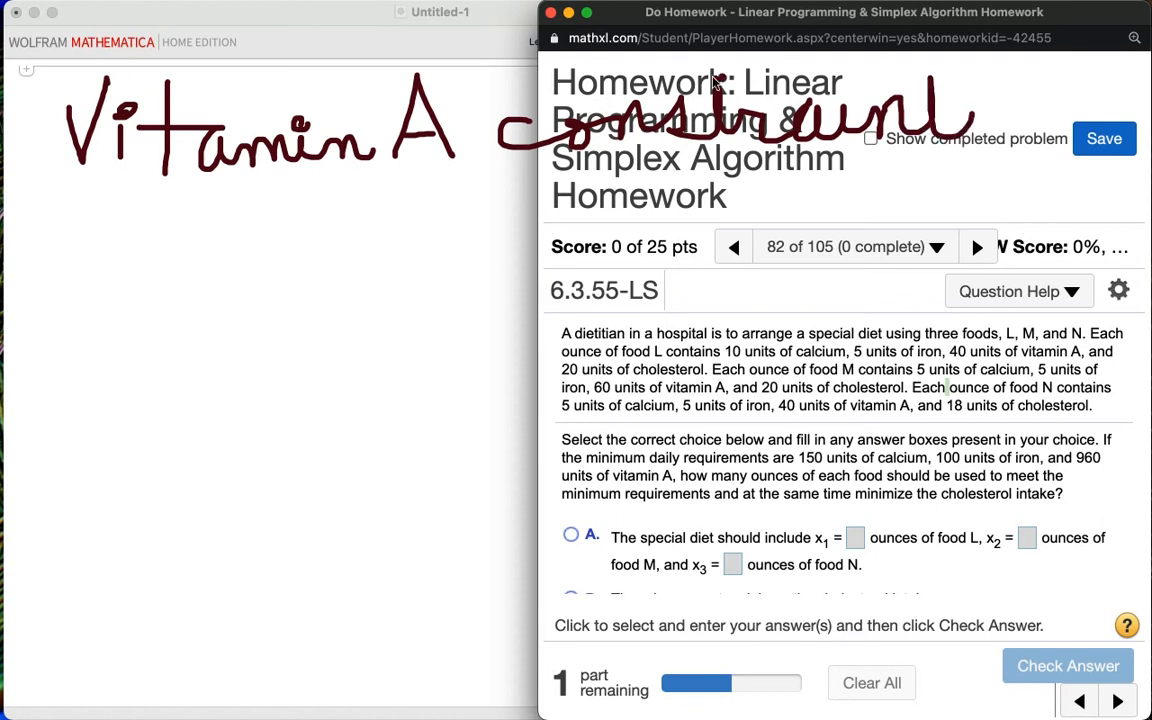
left_click_drag(697, 87, 770, 90)
left_click(821, 101)
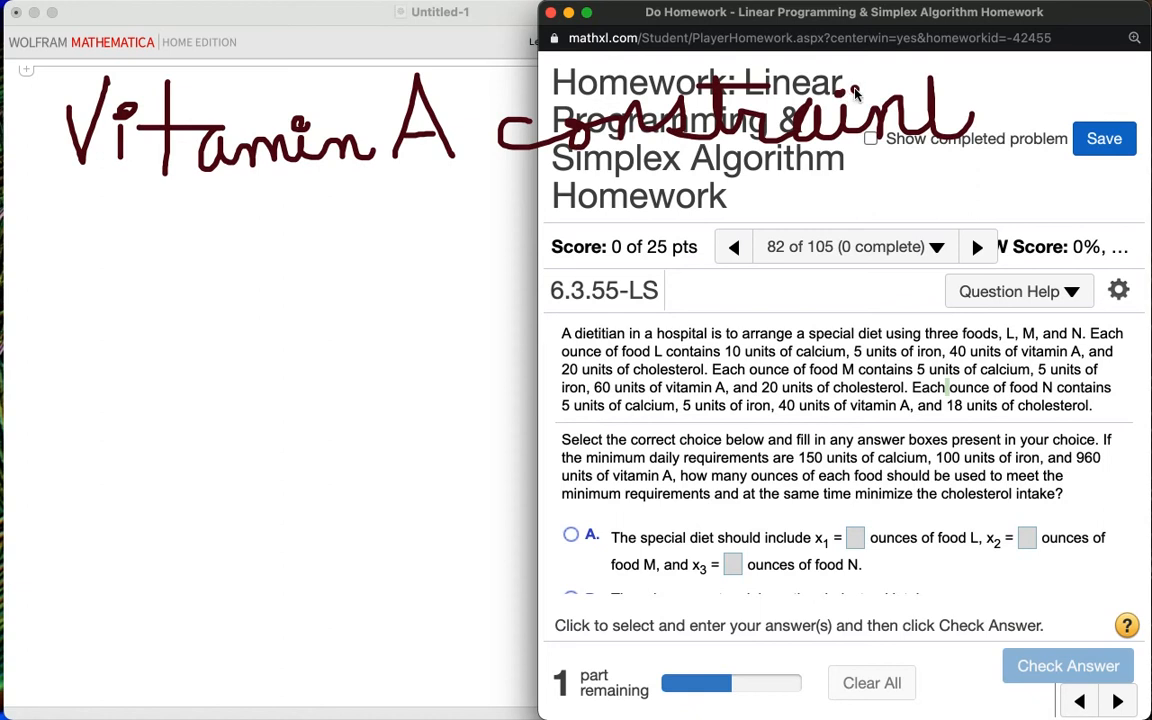
Step: Finish the heading and handwrite the vitamin A constraint 40L + 60M + 40N ≥ 960 beneath it
left_click_drag(909, 97, 972, 90)
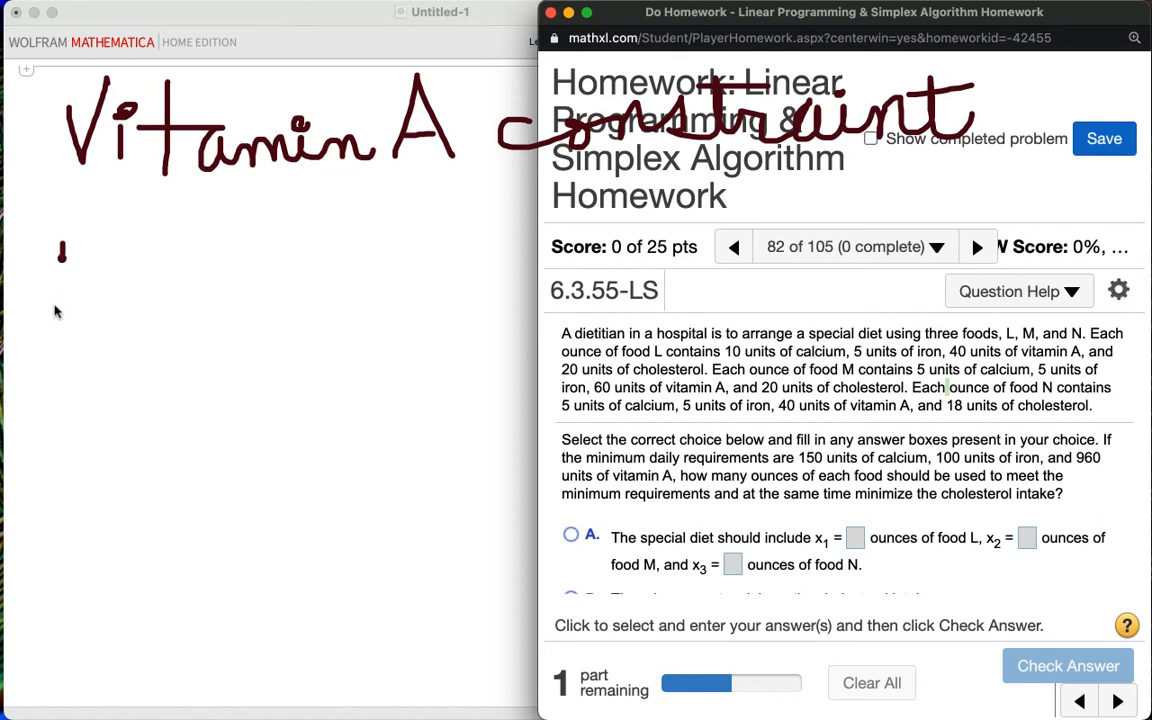
left_click_drag(62, 243, 95, 290)
left_click_drag(91, 243, 91, 360)
mouse_move(137, 283)
left_mouse_down()
mouse_move(158, 348)
mouse_move(205, 348)
left_mouse_up()
left_click(212, 328)
mouse_move(229, 292)
left_mouse_down()
mouse_move(229, 336)
mouse_move(250, 314)
left_mouse_up()
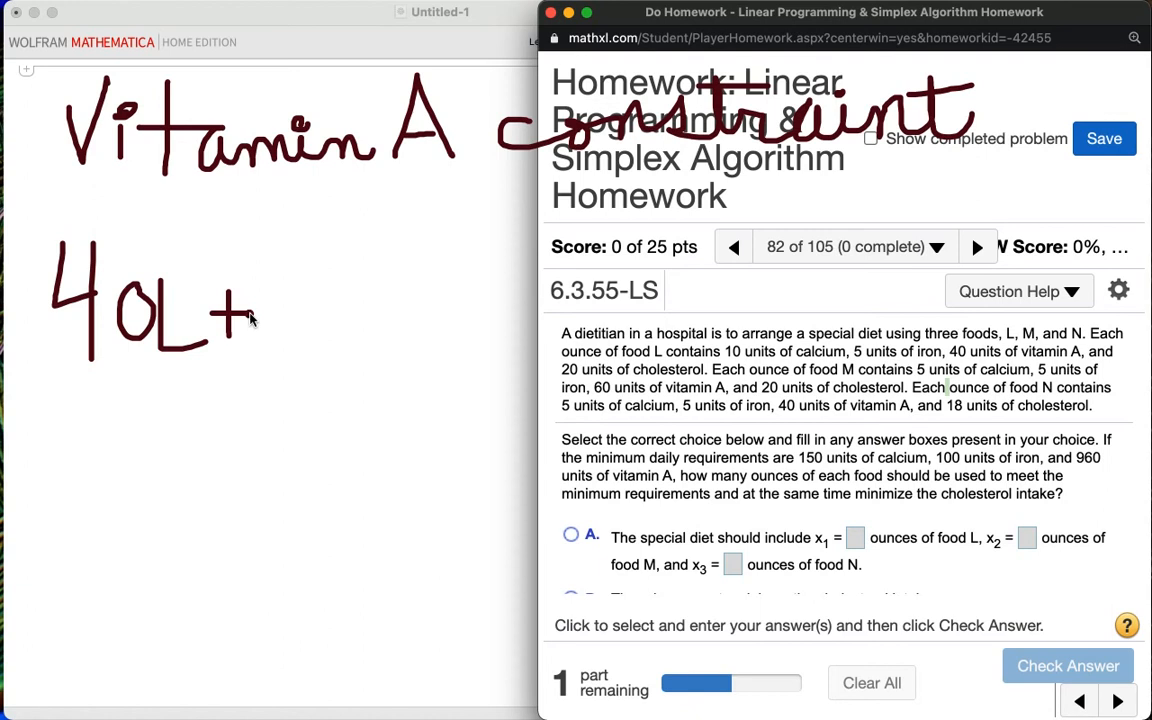
left_click_drag(294, 276, 289, 340)
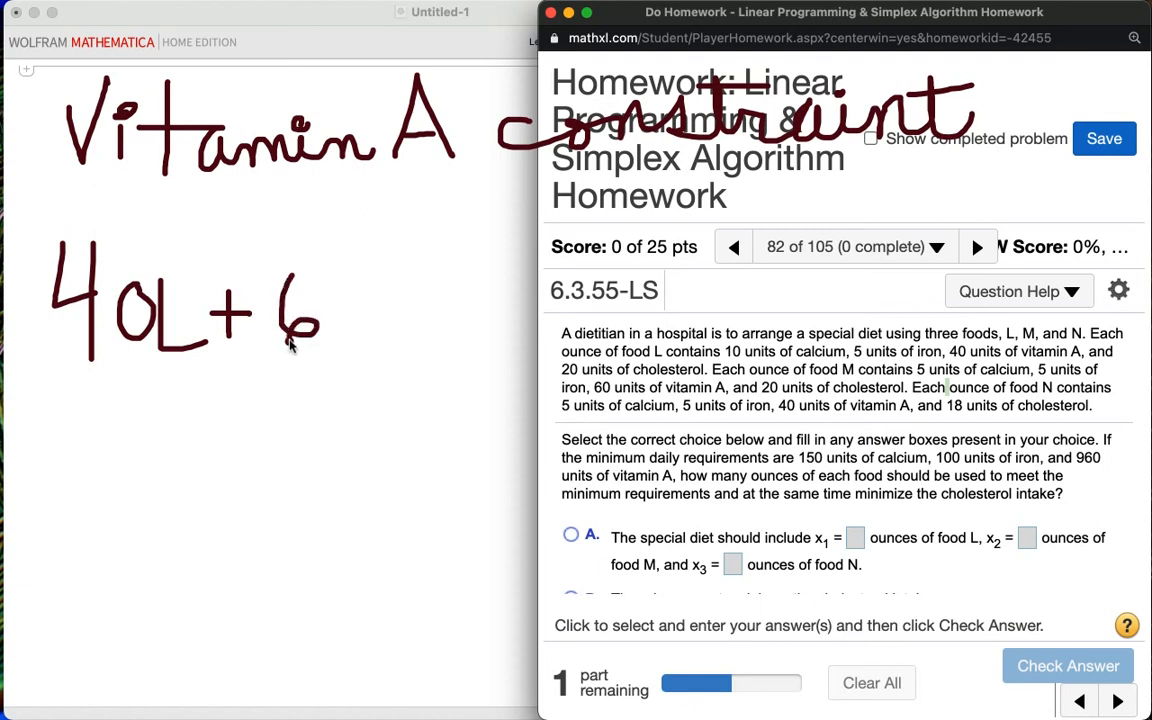
left_click_drag(328, 288, 366, 335)
left_click_drag(405, 269, 412, 338)
mouse_move(448, 283)
left_mouse_down()
mouse_move(448, 328)
mouse_move(476, 313)
left_mouse_up()
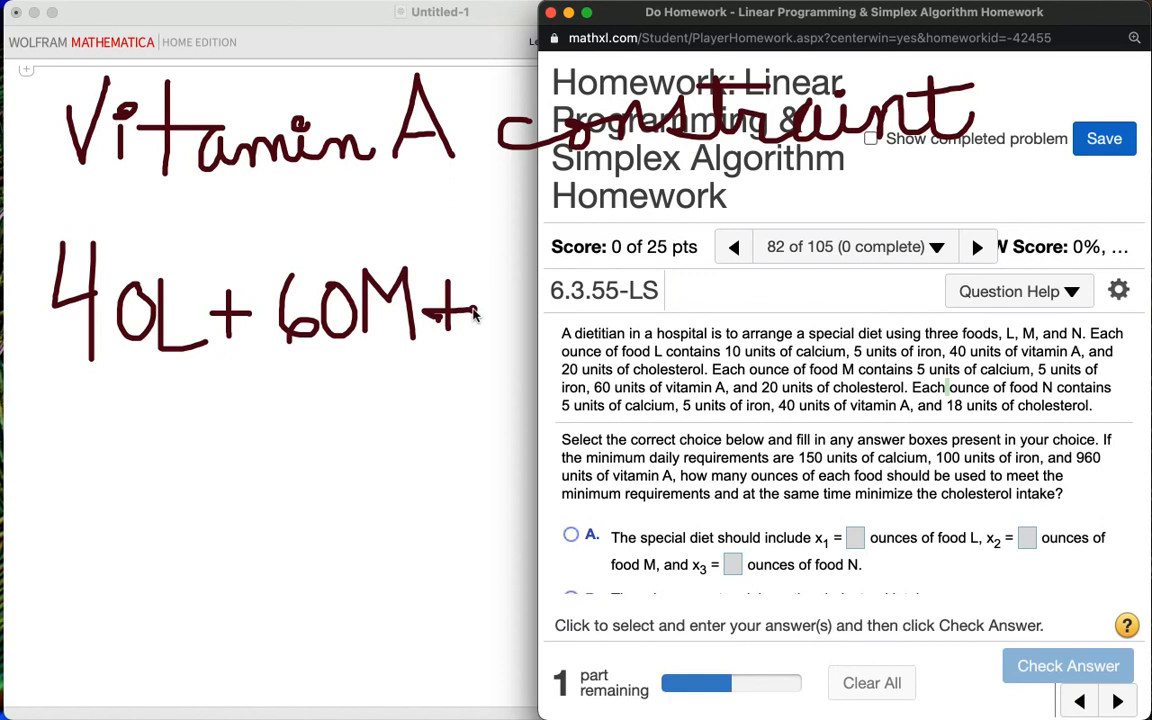
left_click(497, 283)
left_click_drag(528, 272, 529, 363)
mouse_move(573, 291)
left_mouse_down()
mouse_move(604, 333)
mouse_move(579, 291)
mouse_move(611, 283)
left_mouse_up()
mouse_move(621, 341)
left_mouse_down()
mouse_move(619, 270)
mouse_move(670, 332)
mouse_move(658, 257)
mouse_move(716, 328)
left_mouse_up()
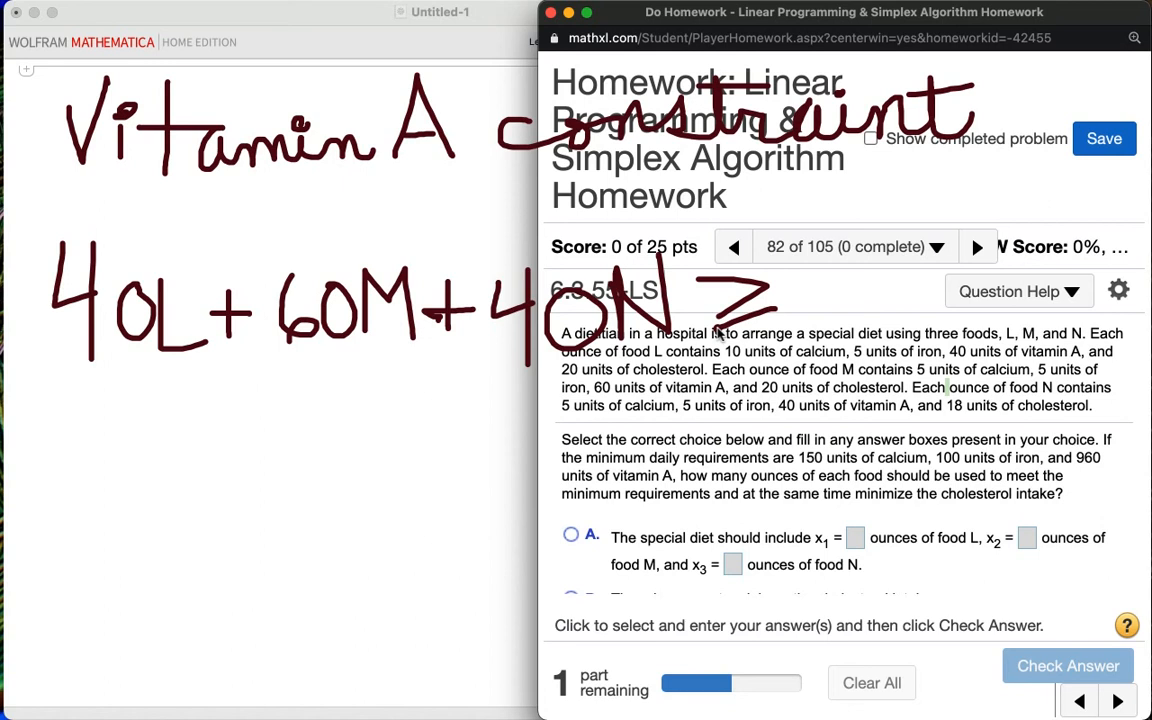
mouse_move(835, 266)
left_mouse_down()
mouse_move(788, 298)
mouse_move(846, 343)
left_mouse_up()
mouse_move(878, 274)
left_mouse_down()
mouse_move(886, 352)
mouse_move(908, 332)
left_mouse_up()
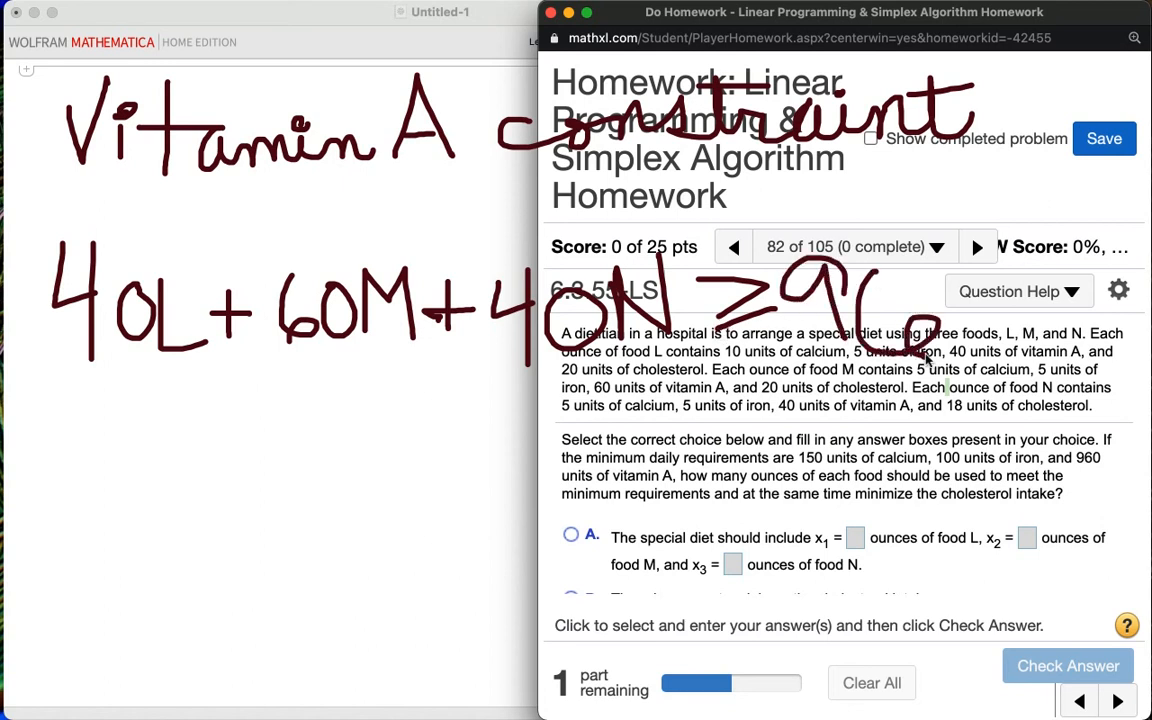
mouse_move(967, 296)
left_mouse_down()
mouse_move(1005, 350)
mouse_move(957, 305)
left_mouse_up()
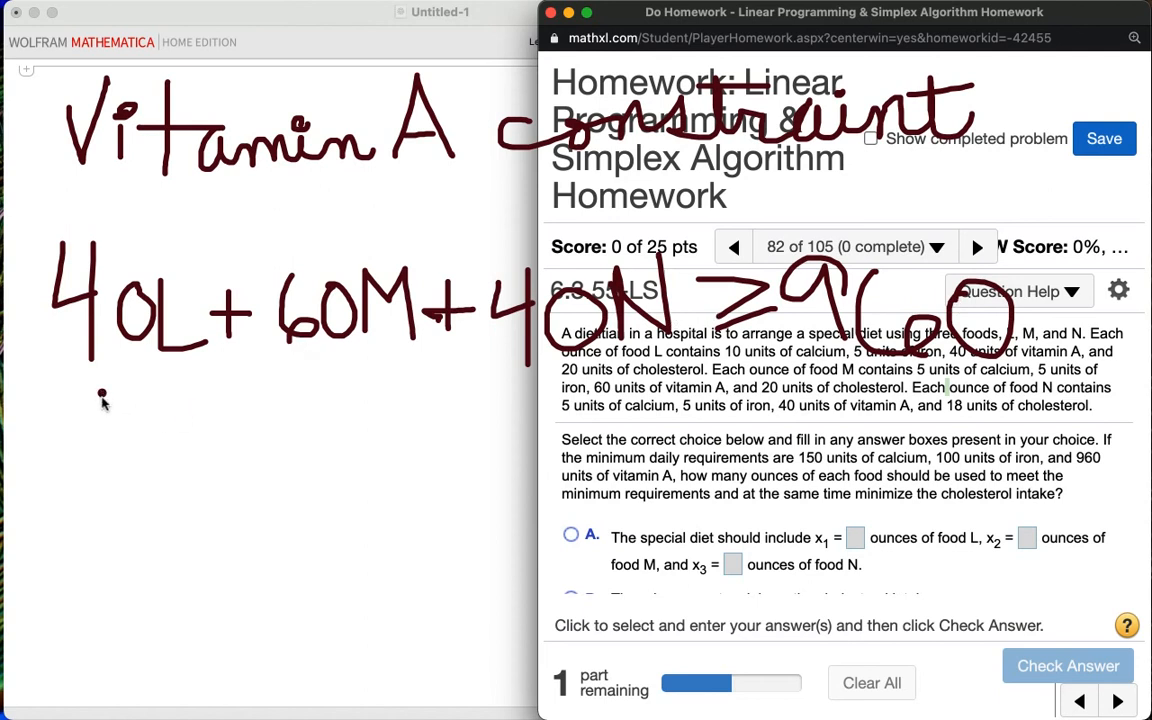
Step: Handwrite the non-negativity condition L, M, N ≥ 0 below the vitamin A constraint
mouse_move(103, 396)
left_mouse_down()
mouse_move(106, 480)
mouse_move(165, 464)
mouse_move(171, 492)
left_mouse_up()
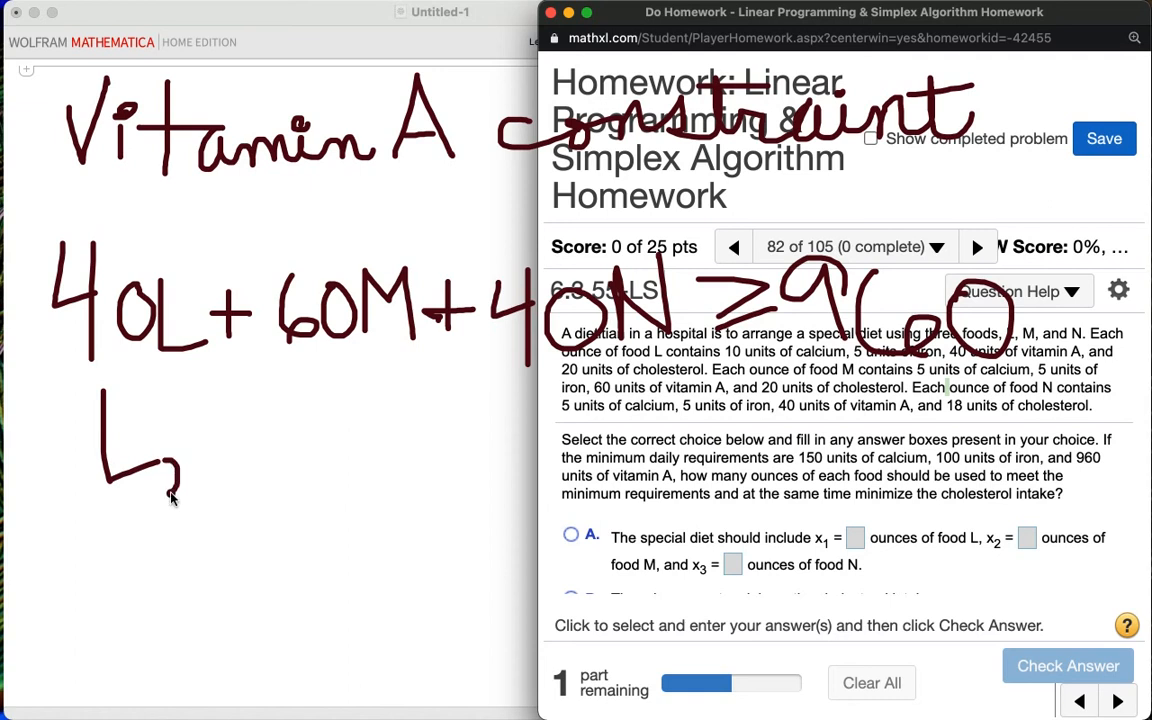
mouse_move(206, 410)
left_mouse_down()
mouse_move(206, 472)
mouse_move(235, 442)
mouse_move(265, 476)
left_mouse_up()
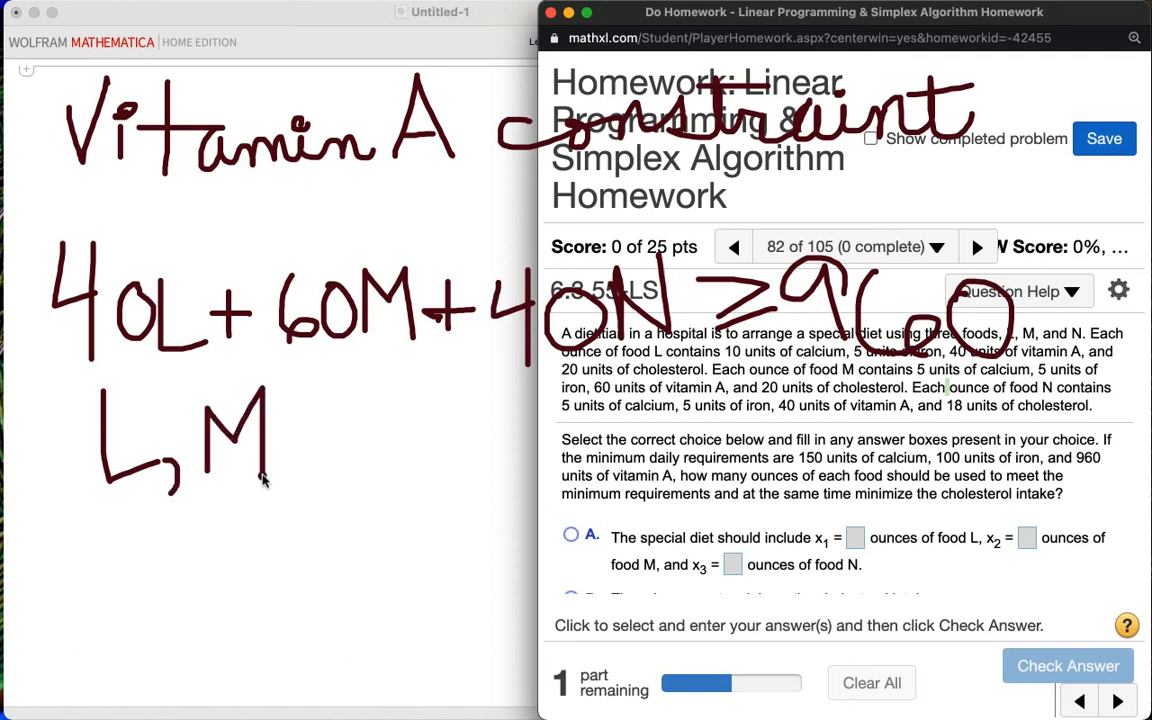
left_click_drag(321, 396, 322, 480)
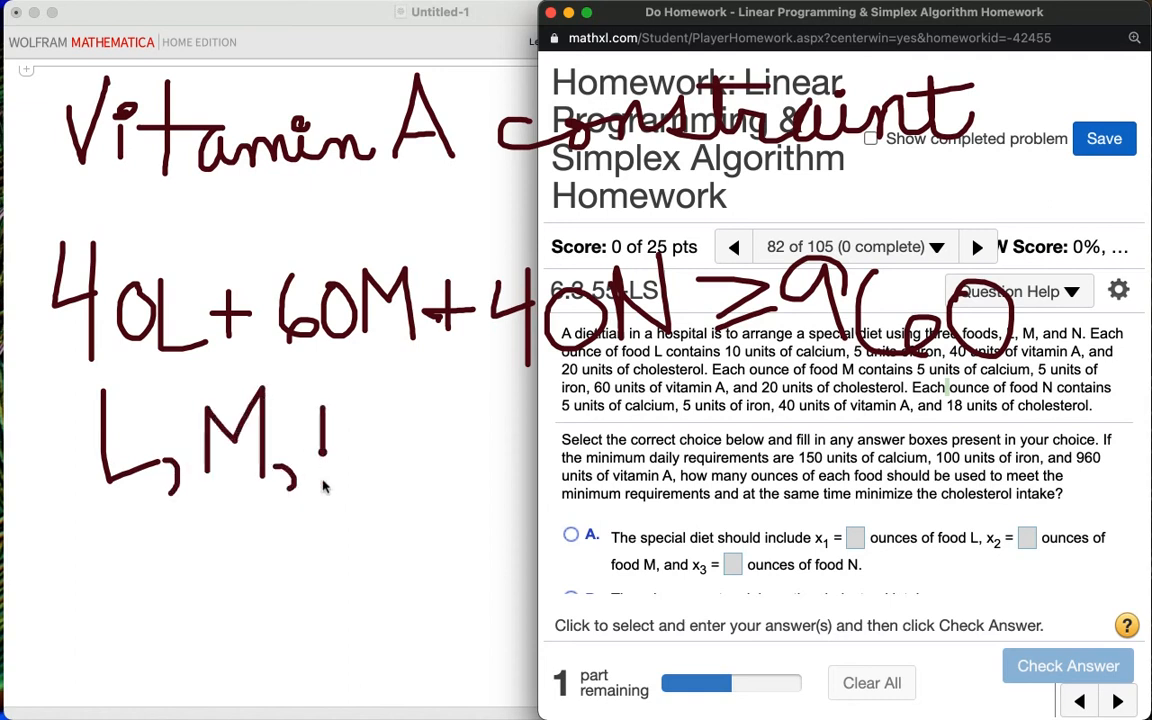
mouse_move(322, 396)
left_mouse_down()
mouse_move(366, 457)
mouse_move(376, 378)
mouse_move(452, 420)
mouse_move(415, 448)
mouse_move(464, 438)
left_mouse_up()
left_click(463, 436)
left_click_drag(515, 399, 515, 402)
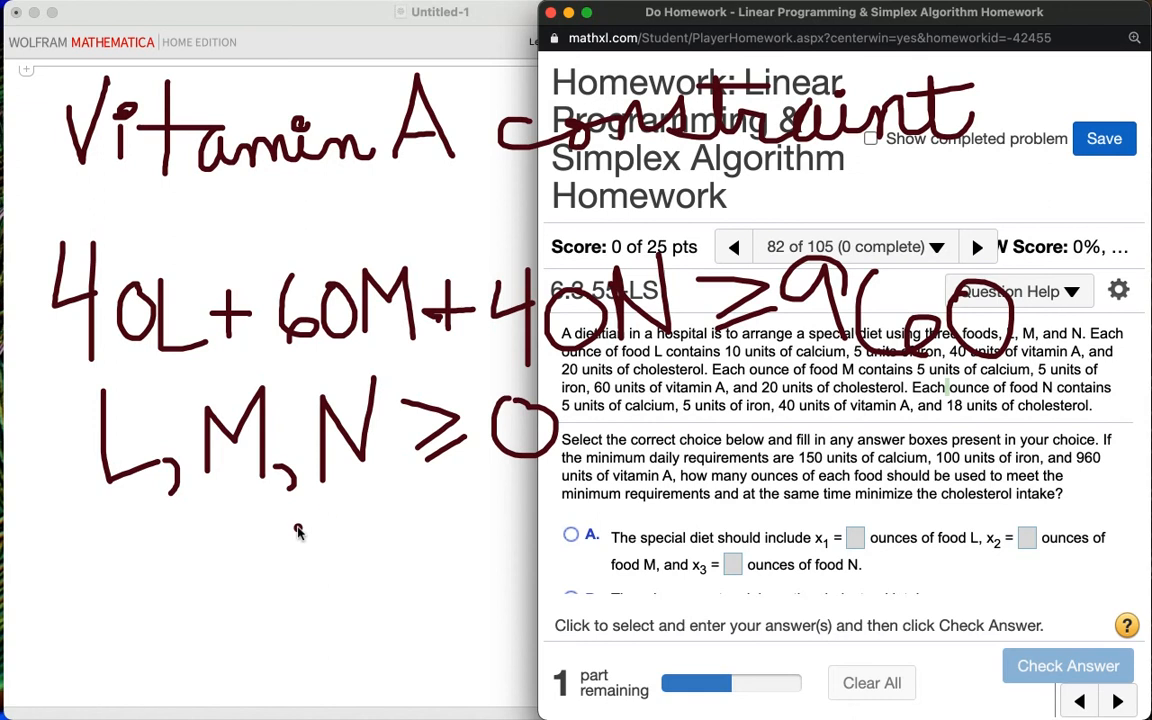
Step: Handwrite the cholesterol objective Ch = 20L + 20M + 18N on the next line
mouse_move(103, 518)
left_mouse_down()
mouse_move(55, 555)
mouse_move(108, 575)
left_mouse_up()
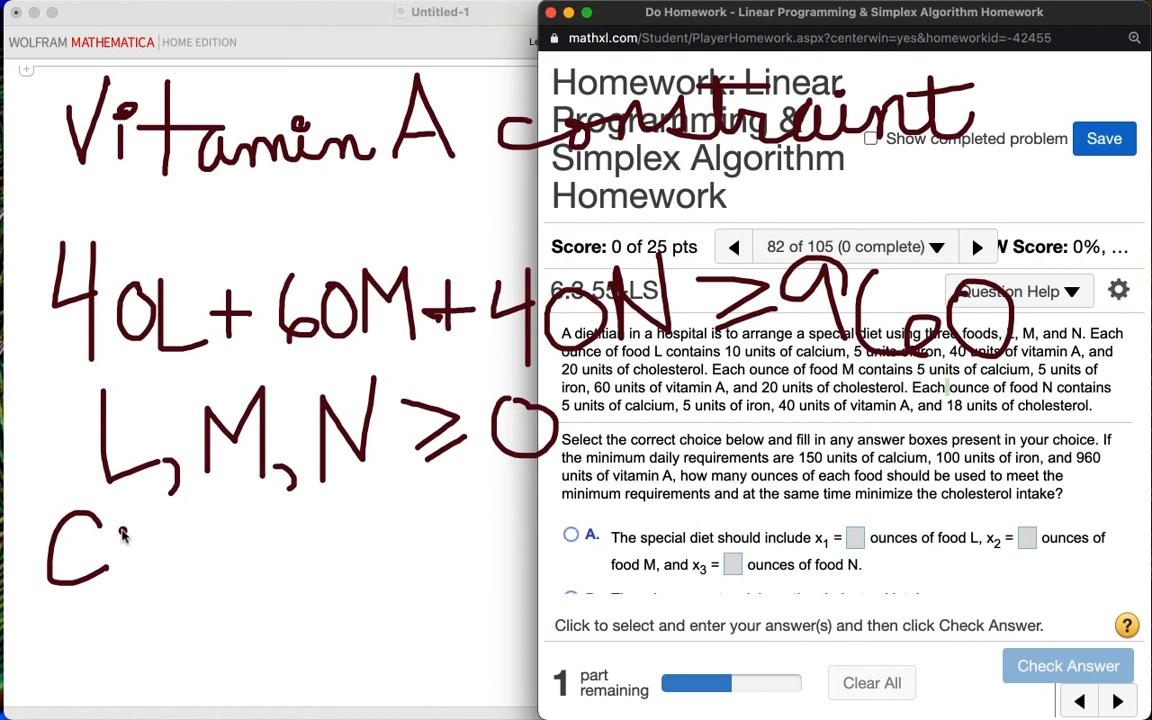
mouse_move(120, 518)
left_mouse_down()
mouse_move(120, 578)
mouse_move(136, 538)
mouse_move(145, 576)
mouse_move(211, 542)
mouse_move(207, 569)
left_mouse_up()
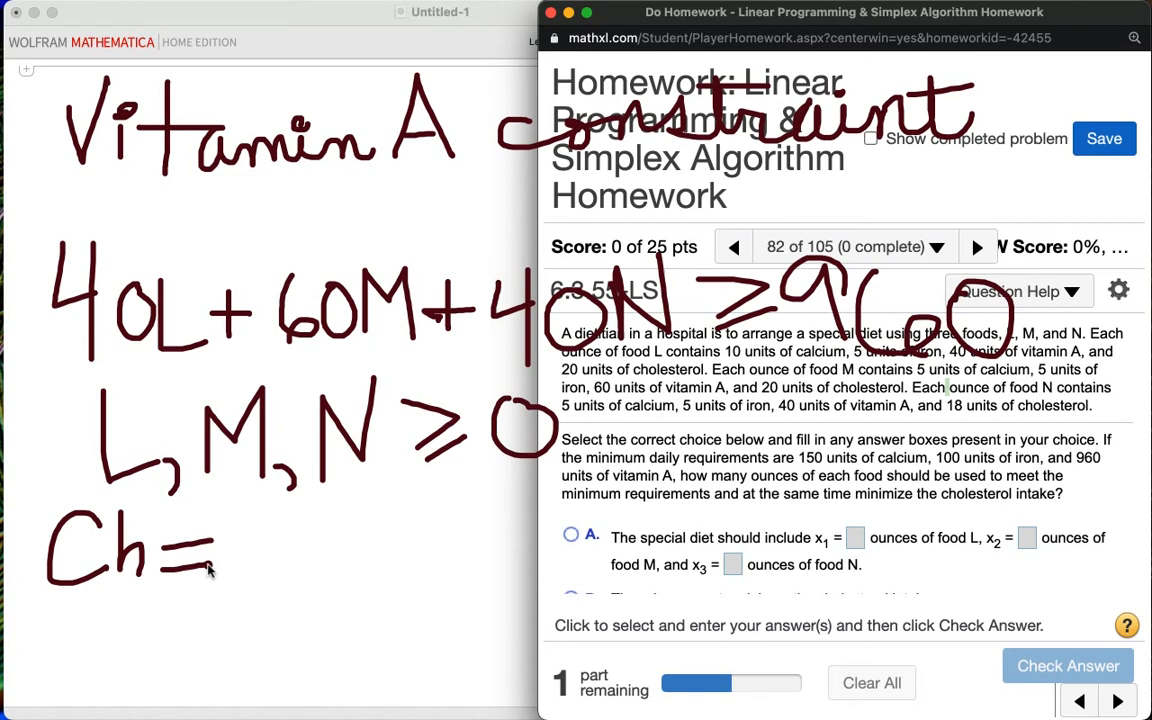
mouse_move(236, 521)
left_mouse_down()
mouse_move(232, 585)
mouse_move(268, 588)
left_mouse_up()
mouse_move(318, 528)
left_mouse_down()
mouse_move(300, 578)
mouse_move(322, 527)
mouse_move(400, 567)
left_mouse_up()
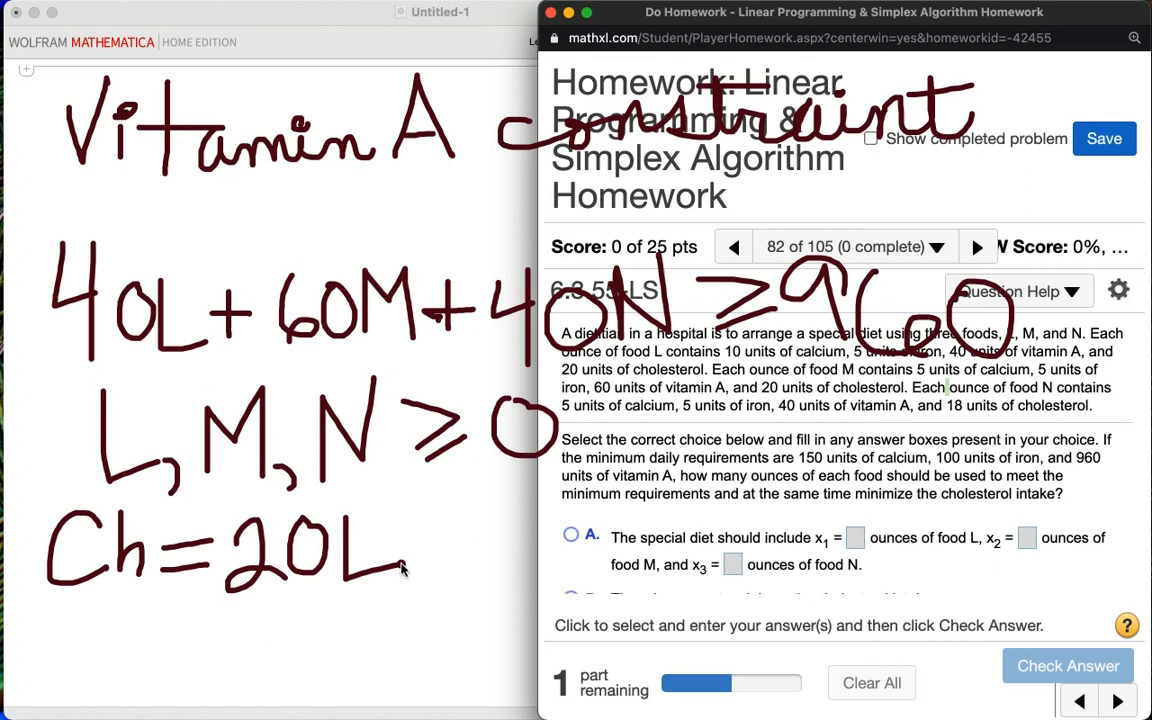
mouse_move(437, 515)
left_mouse_down()
mouse_move(437, 578)
mouse_move(440, 548)
mouse_move(515, 535)
mouse_move(545, 578)
left_mouse_up()
left_click_drag(578, 507, 586, 530)
mouse_move(612, 578)
left_mouse_down()
mouse_move(615, 515)
mouse_move(660, 510)
mouse_move(672, 590)
left_mouse_up()
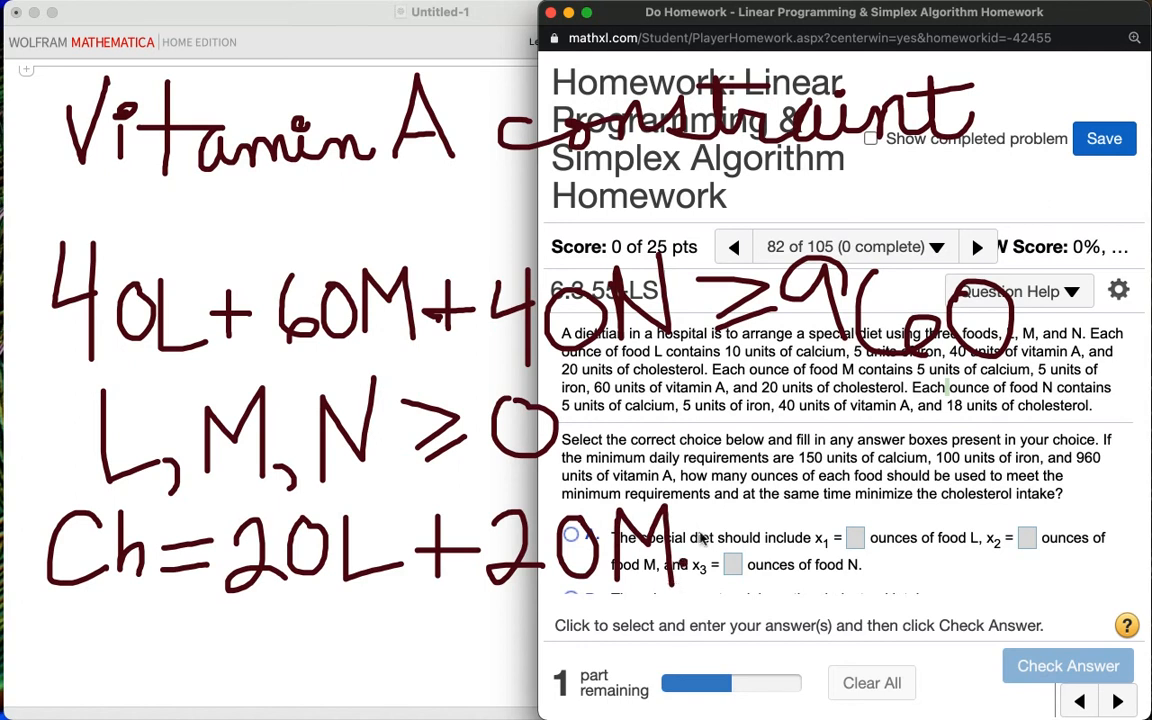
mouse_move(740, 510)
left_mouse_down()
mouse_move(739, 582)
mouse_move(760, 543)
mouse_move(778, 542)
mouse_move(806, 596)
left_mouse_up()
mouse_move(857, 527)
left_mouse_down()
mouse_move(835, 553)
mouse_move(874, 520)
mouse_move(846, 522)
mouse_move(898, 532)
mouse_move(897, 560)
mouse_move(933, 568)
left_mouse_up()
left_click(897, 570)
left_click_drag(945, 509, 934, 569)
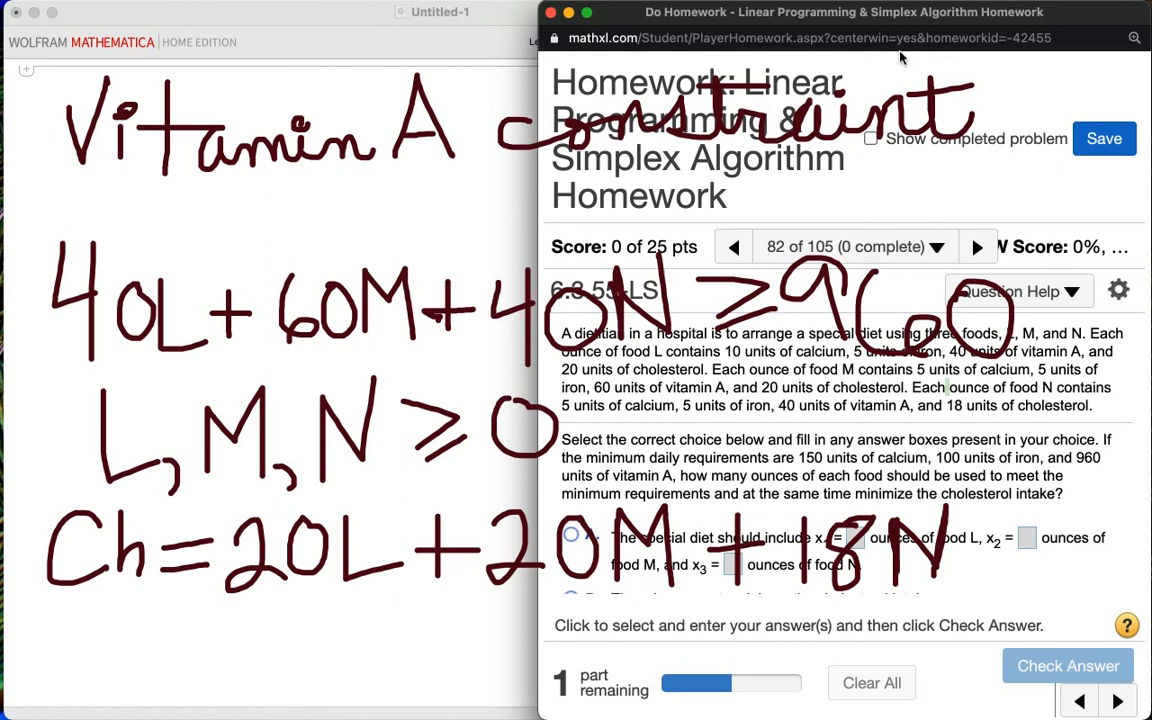
Step: Switch the screen-annotation pen colour to the blue preset
left_click(809, 10)
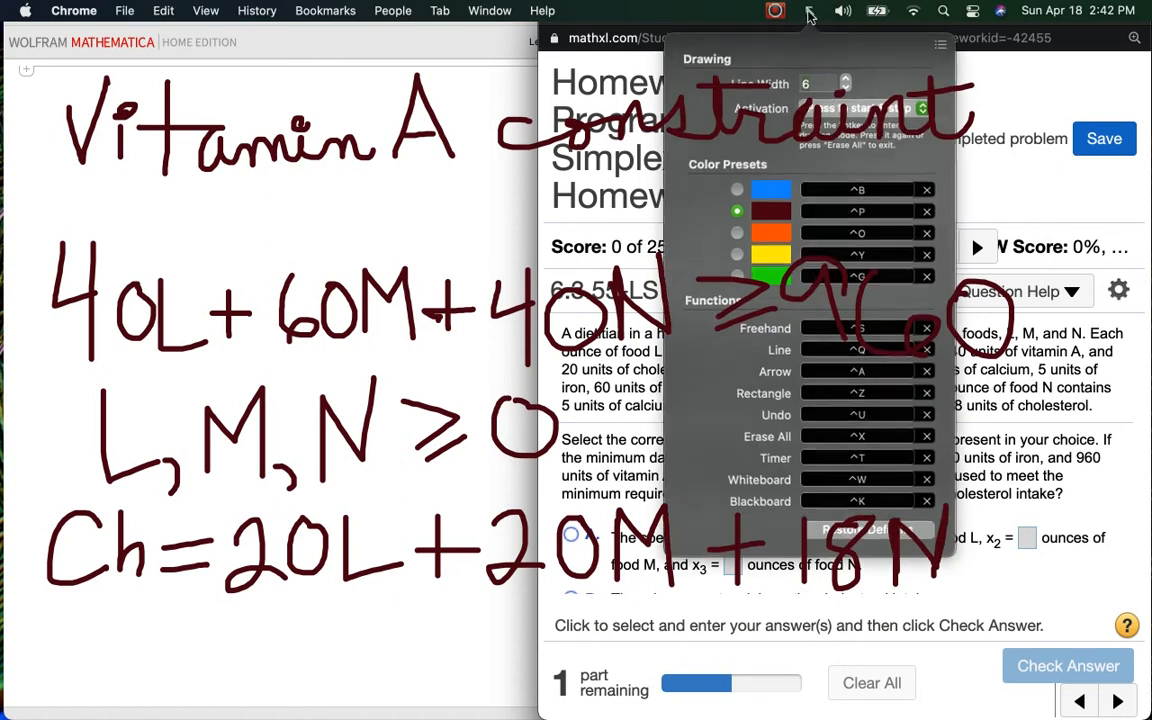
left_click(739, 168)
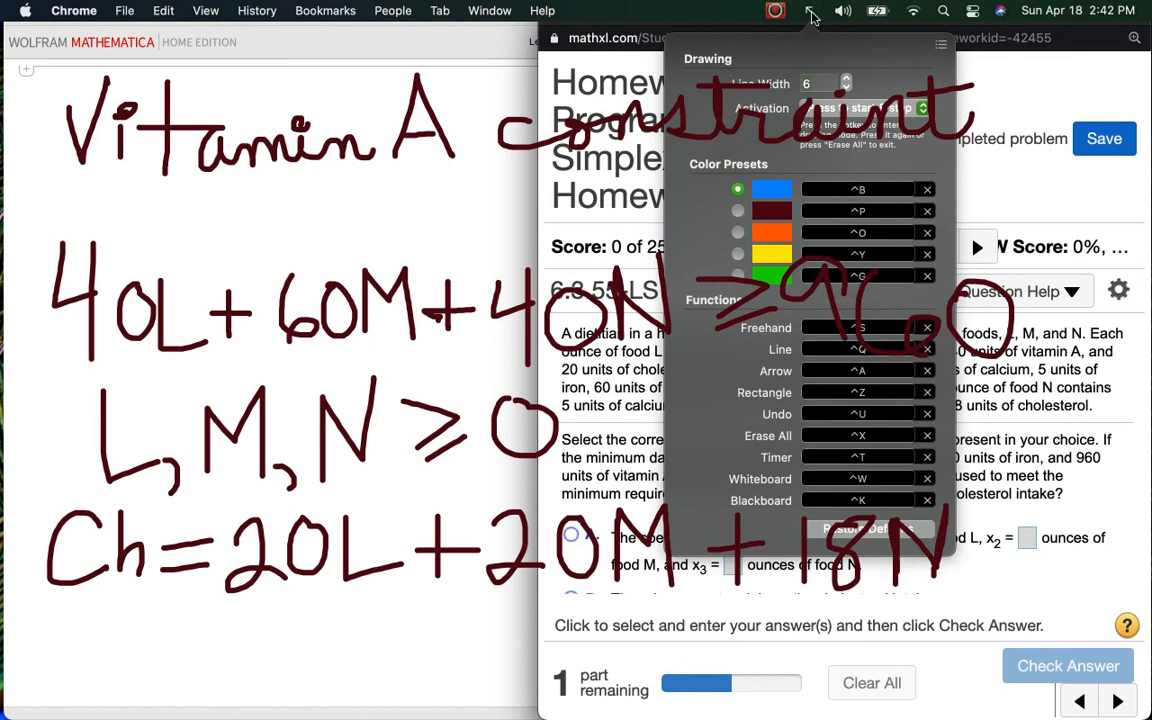
left_click(811, 12)
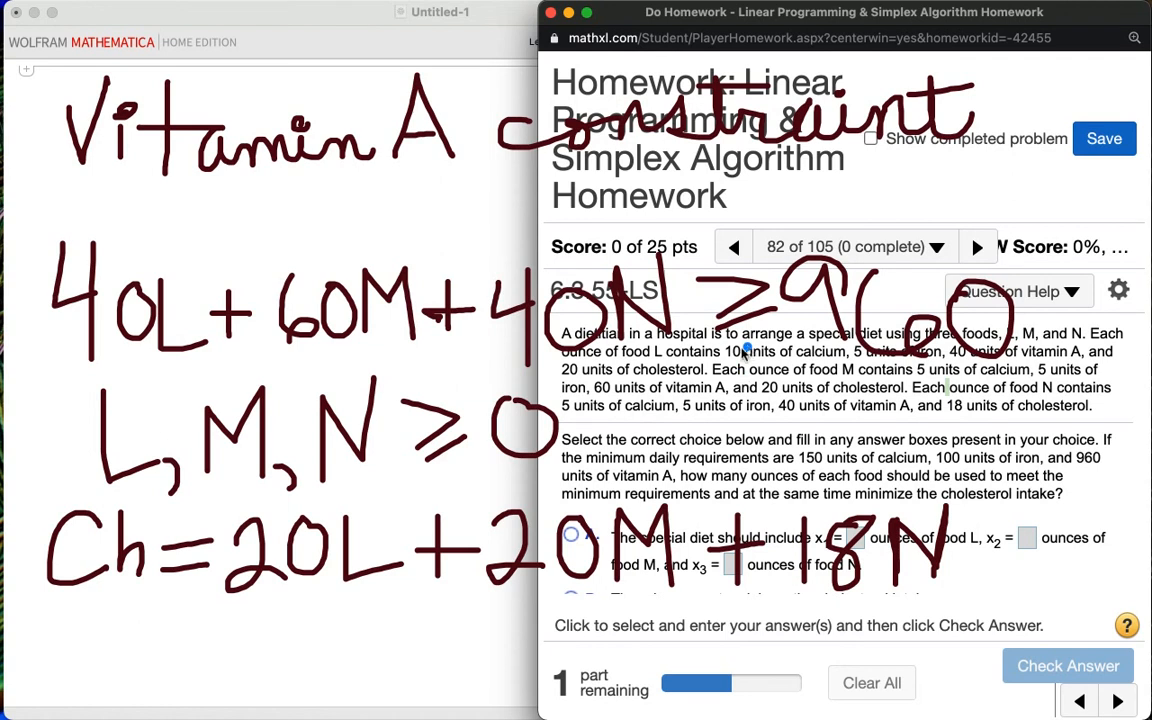
Step: Circle the ≥ sign in the vitamin A constraint and underline the cholesterol objective in blue
mouse_move(744, 348)
left_mouse_down()
mouse_move(711, 345)
mouse_move(678, 298)
mouse_move(695, 250)
mouse_move(735, 240)
mouse_move(770, 255)
mouse_move(786, 300)
mouse_move(735, 348)
left_mouse_up()
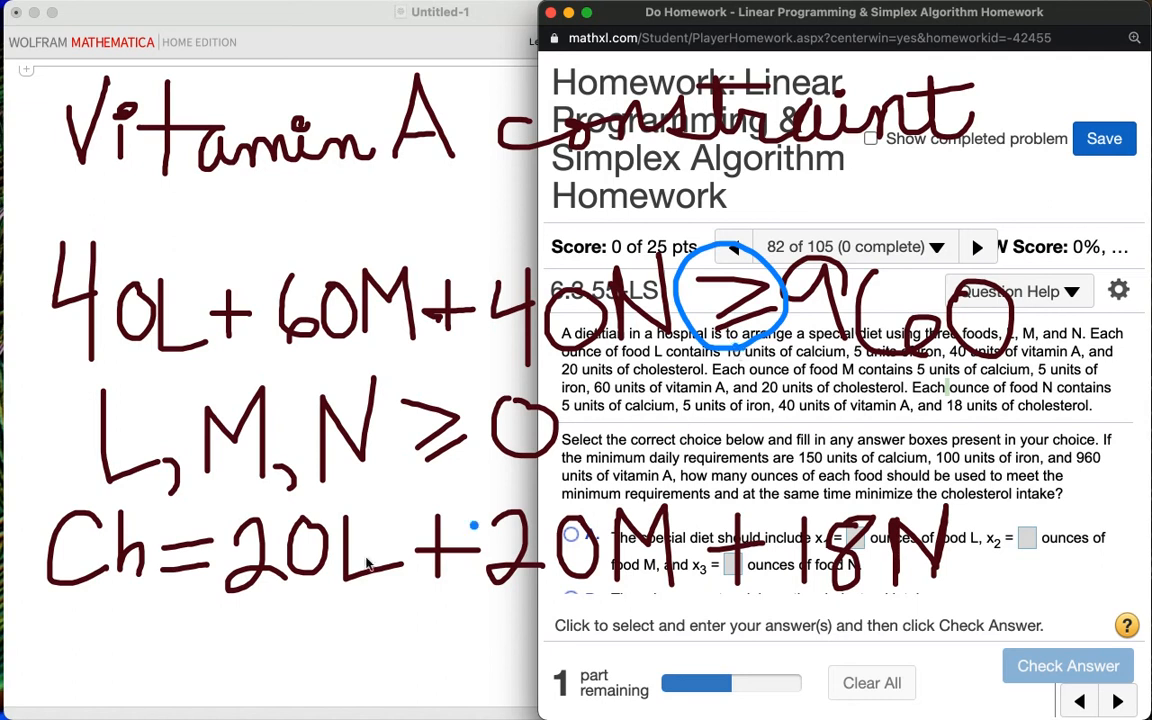
left_click_drag(45, 615, 997, 590)
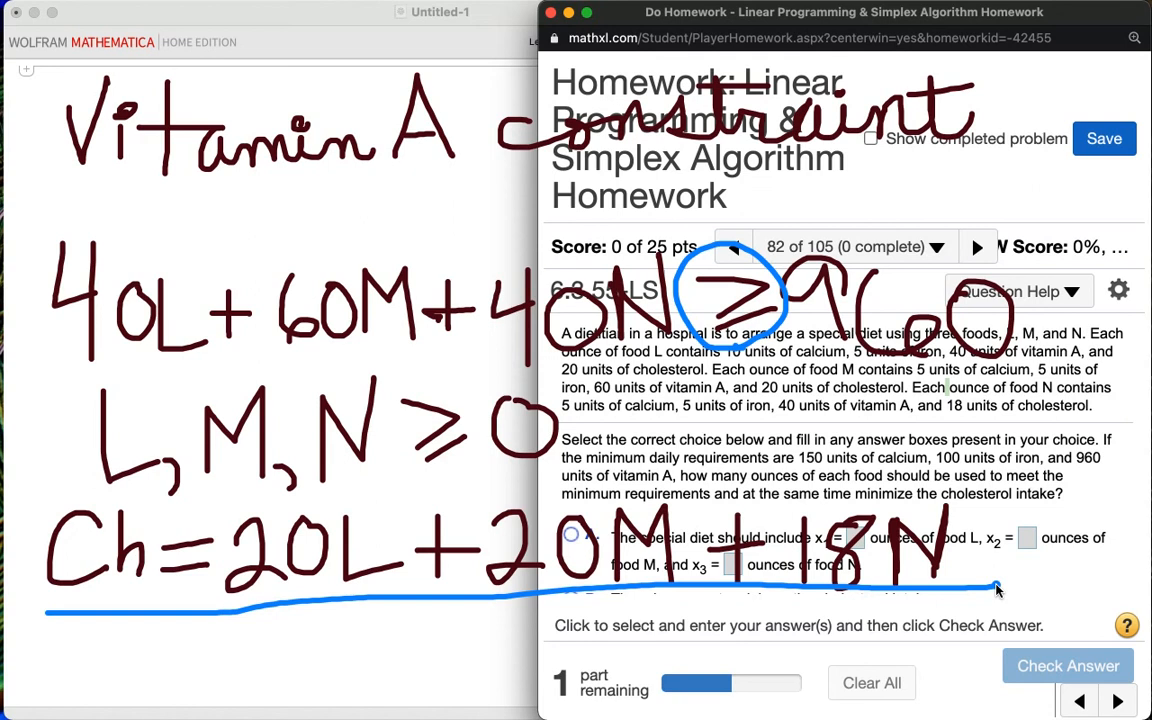
Step: Clear all handwritten annotations from the screen
key("Escape")
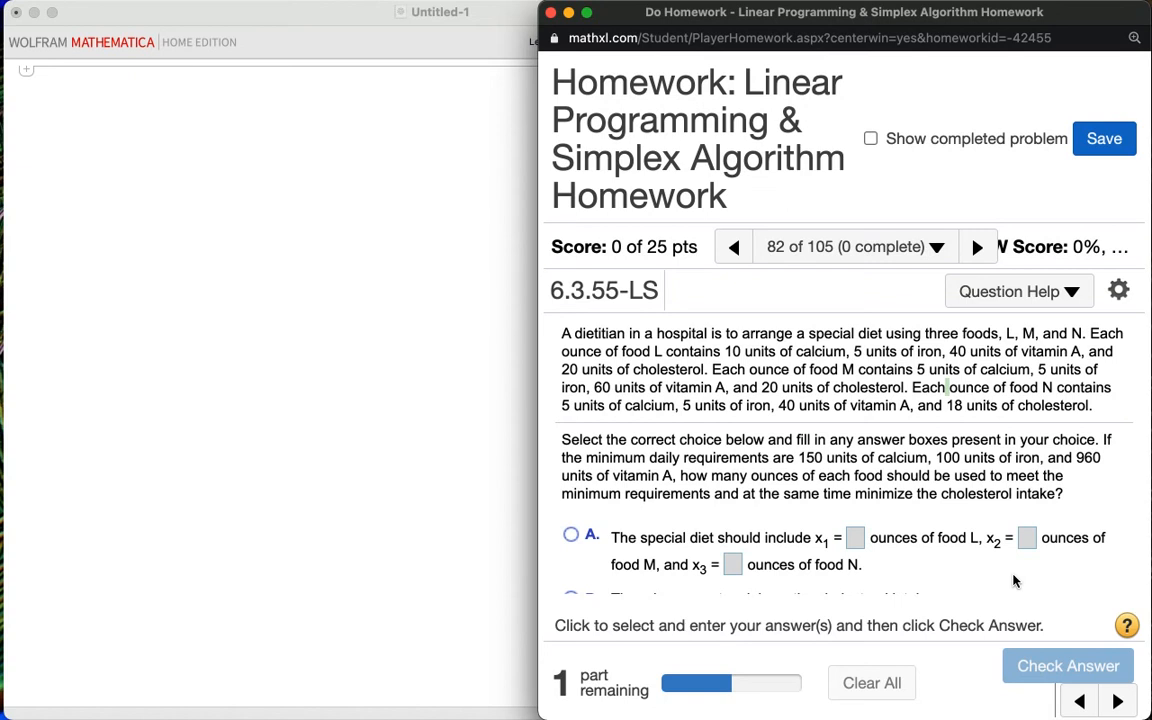
left_click(280, 245)
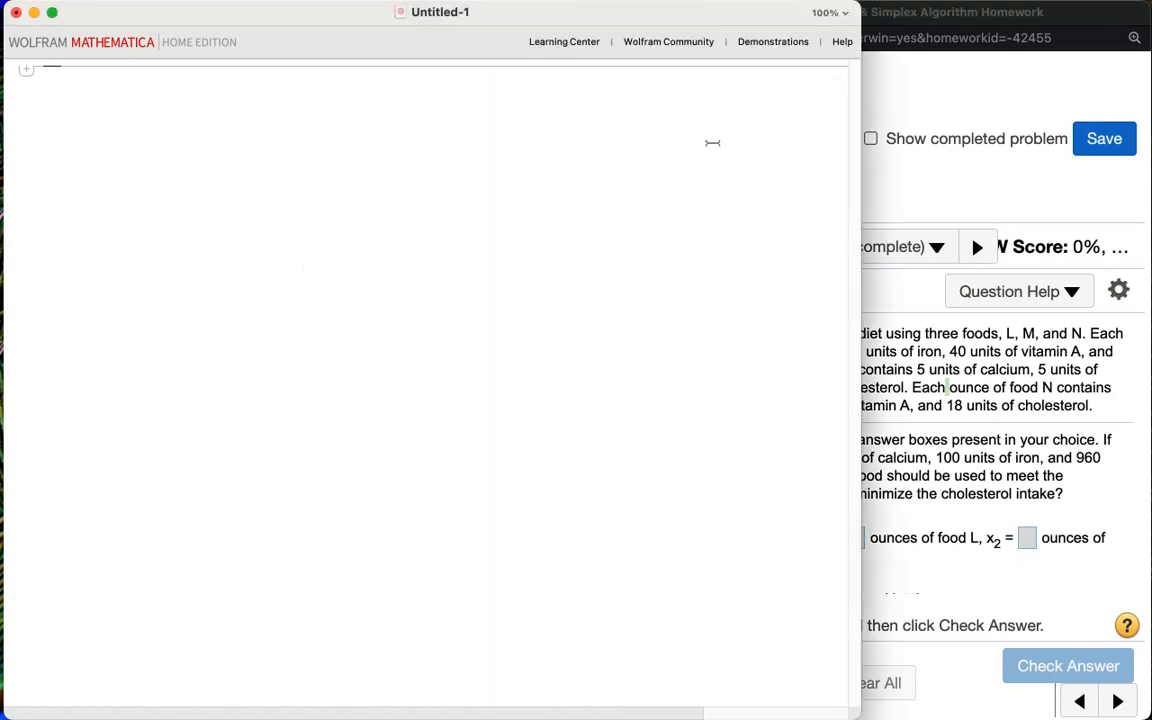
left_click_drag(316, 18, 312, 18)
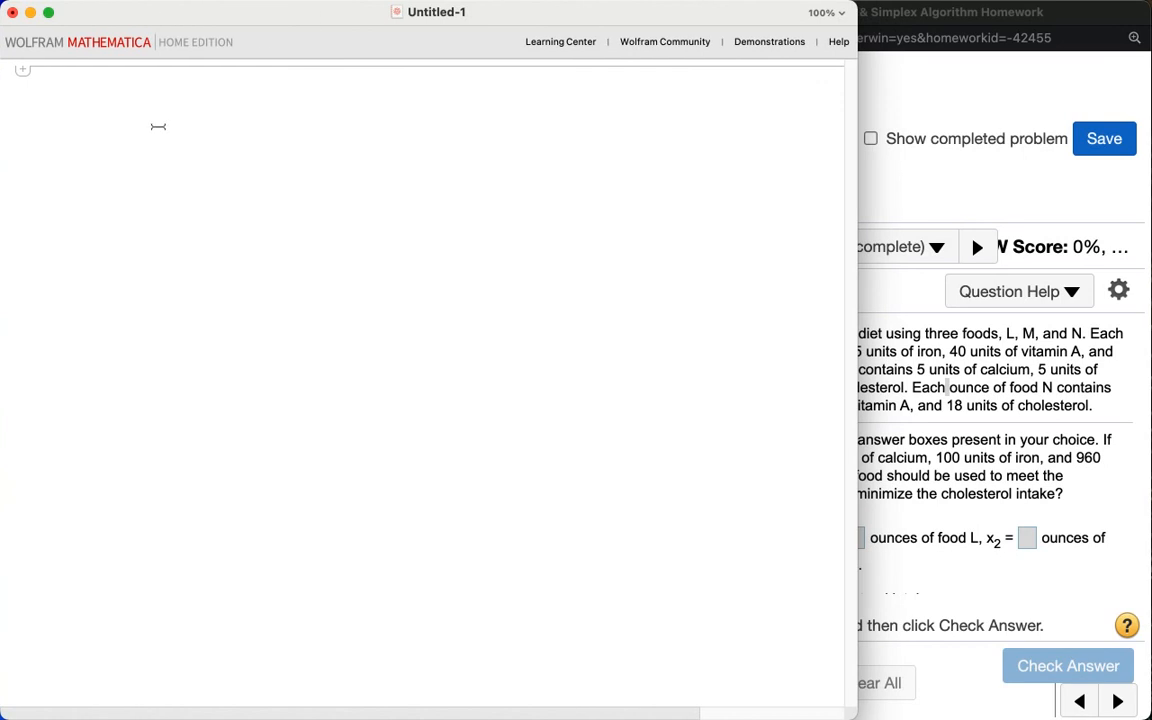
left_click(954, 81)
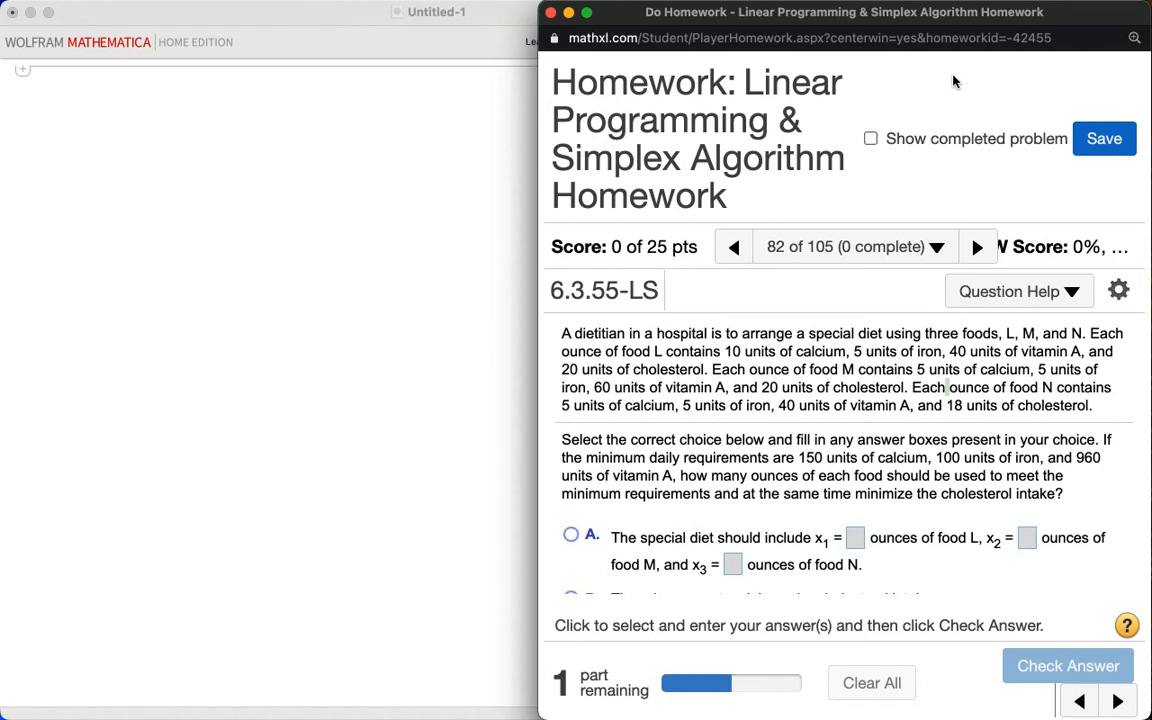
Step: Switch the annotation pen colour back to the dark red preset
left_click(811, 12)
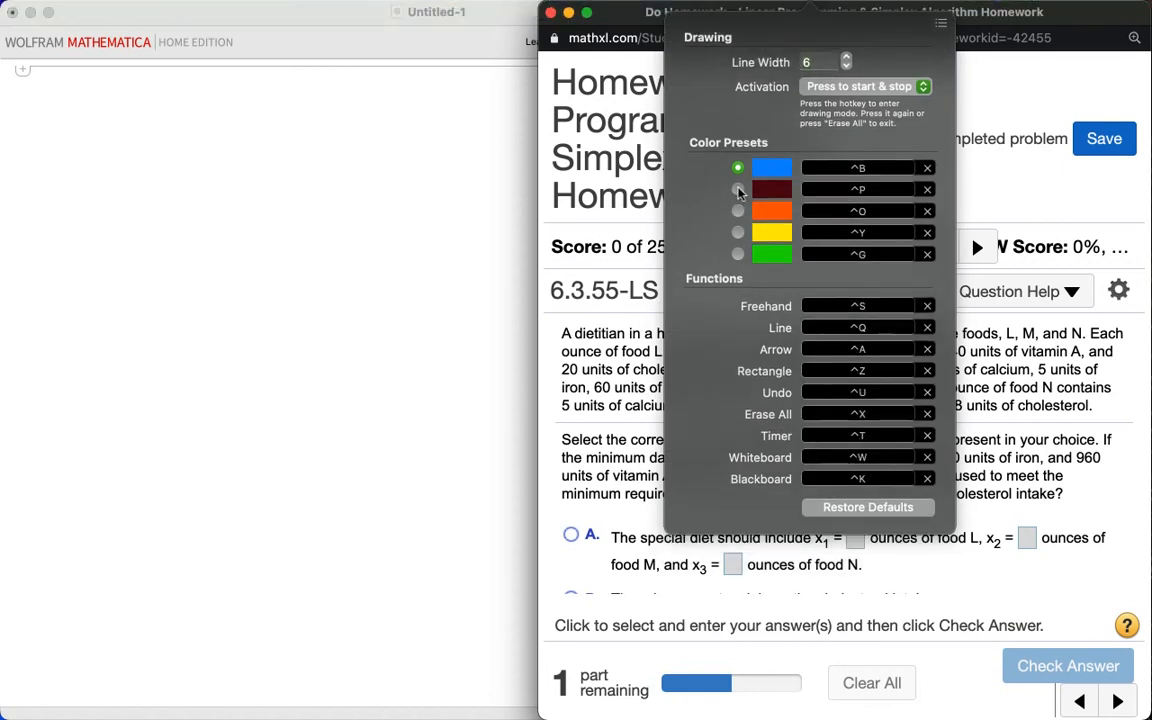
left_click(739, 190)
left_click(812, 12)
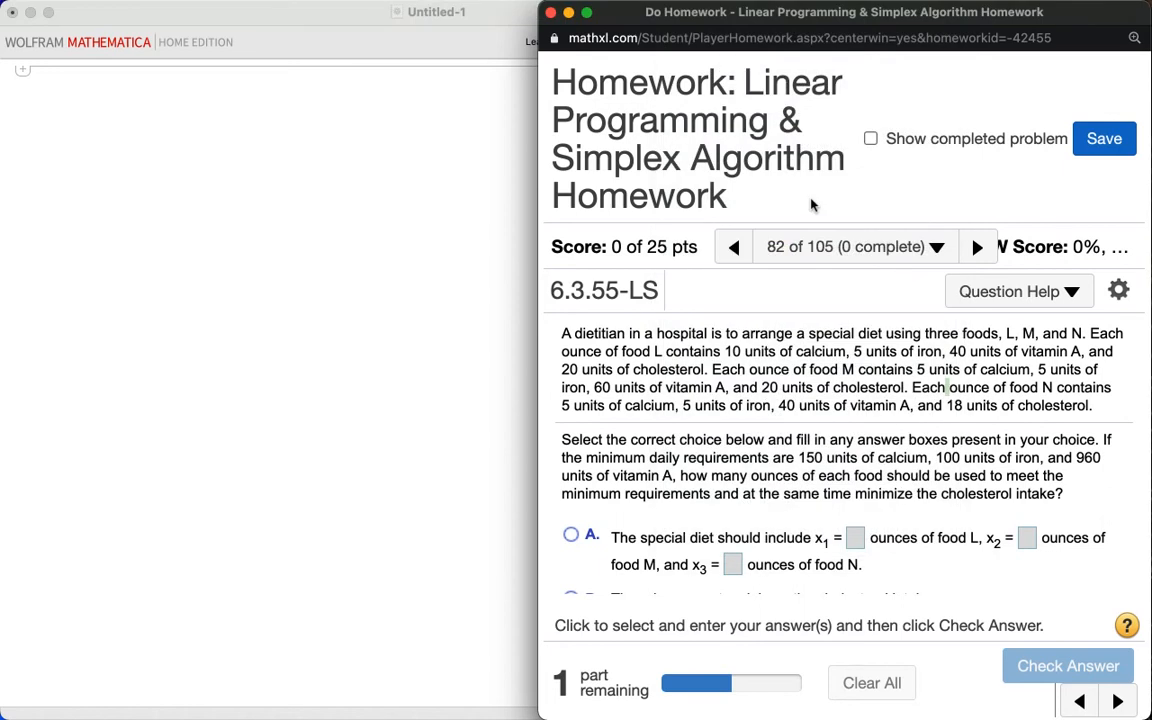
Step: Handwrite the calcium and iron expressions 10L + 5M + 5N and 5L + 5M + 5N over the homework header
mouse_move(660, 184)
left_mouse_down()
mouse_move(660, 216)
mouse_move(711, 186)
mouse_move(681, 186)
mouse_move(792, 212)
mouse_move(812, 184)
mouse_move(828, 192)
mouse_move(822, 207)
mouse_move(864, 175)
mouse_move(877, 207)
mouse_move(900, 185)
mouse_move(915, 211)
mouse_move(972, 187)
mouse_move(1003, 195)
mouse_move(965, 211)
mouse_move(977, 180)
mouse_move(1023, 190)
mouse_move(1024, 216)
mouse_move(1048, 212)
mouse_move(1053, 178)
left_mouse_up()
left_click(931, 193)
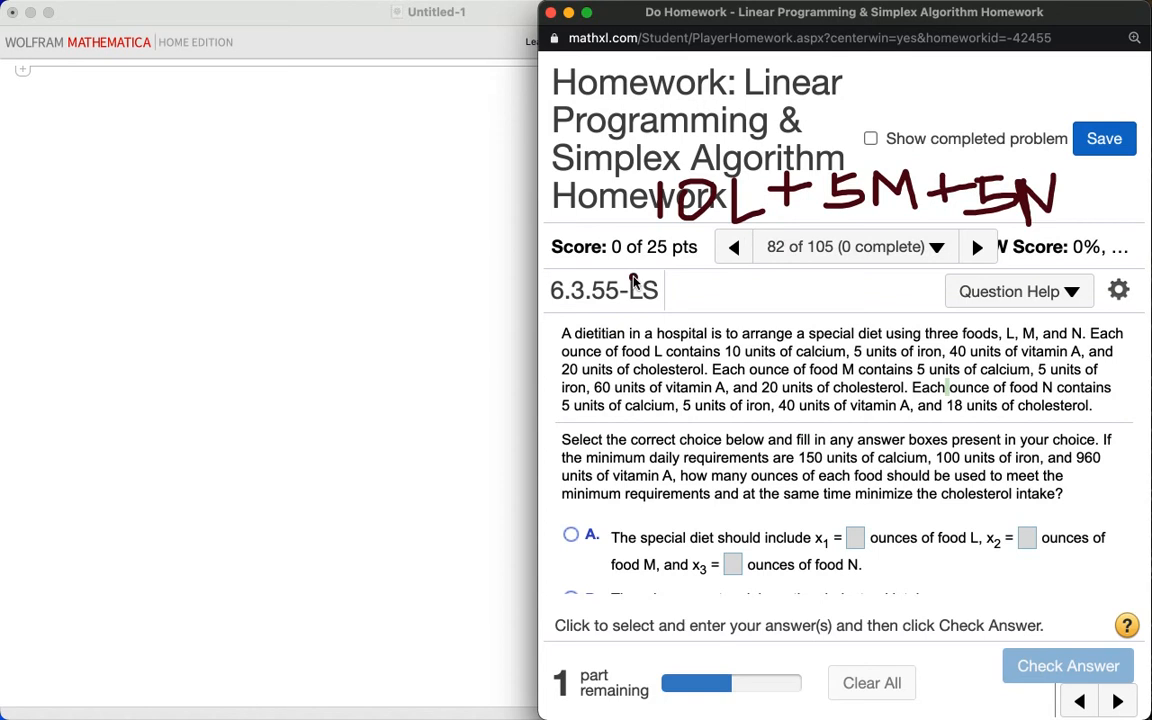
mouse_move(687, 263)
left_mouse_down()
mouse_move(735, 287)
mouse_move(676, 312)
mouse_move(717, 258)
mouse_move(739, 320)
mouse_move(821, 276)
mouse_move(818, 298)
mouse_move(860, 255)
mouse_move(866, 282)
mouse_move(900, 252)
mouse_move(908, 297)
left_mouse_up()
mouse_move(935, 252)
left_mouse_down()
mouse_move(936, 295)
mouse_move(977, 271)
mouse_move(1010, 284)
mouse_move(984, 296)
mouse_move(1031, 300)
mouse_move(1068, 250)
left_mouse_up()
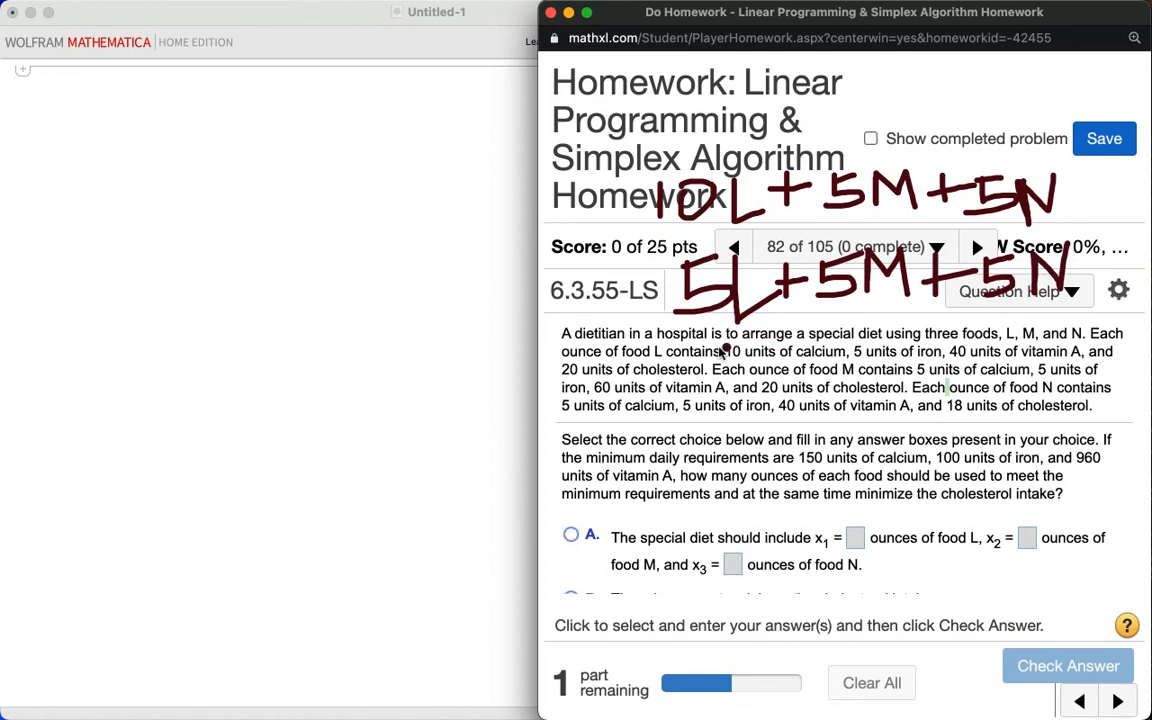
Step: Handwrite the vitamin A expression 40L + 60M + 40N below the other two
mouse_move(697, 350)
left_mouse_down()
mouse_move(692, 388)
mouse_move(718, 350)
mouse_move(716, 418)
mouse_move(732, 383)
mouse_move(812, 400)
left_mouse_up()
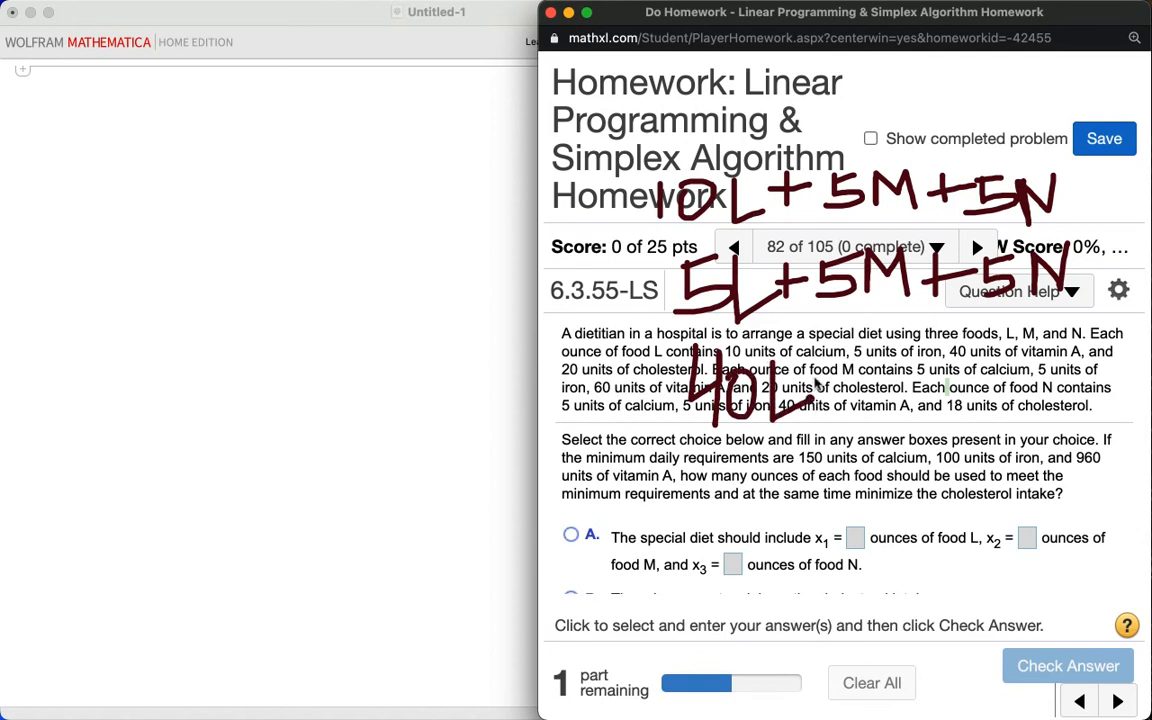
mouse_move(835, 354)
left_mouse_down()
mouse_move(835, 400)
mouse_move(866, 378)
mouse_move(873, 408)
mouse_move(886, 405)
left_mouse_up()
mouse_move(922, 367)
left_mouse_down()
mouse_move(914, 372)
mouse_move(946, 404)
mouse_move(964, 391)
mouse_move(996, 404)
mouse_move(1046, 388)
left_mouse_up()
mouse_move(1042, 356)
left_mouse_down()
mouse_move(1047, 424)
mouse_move(1078, 408)
mouse_move(1077, 386)
mouse_move(1107, 413)
mouse_move(1116, 370)
left_mouse_up()
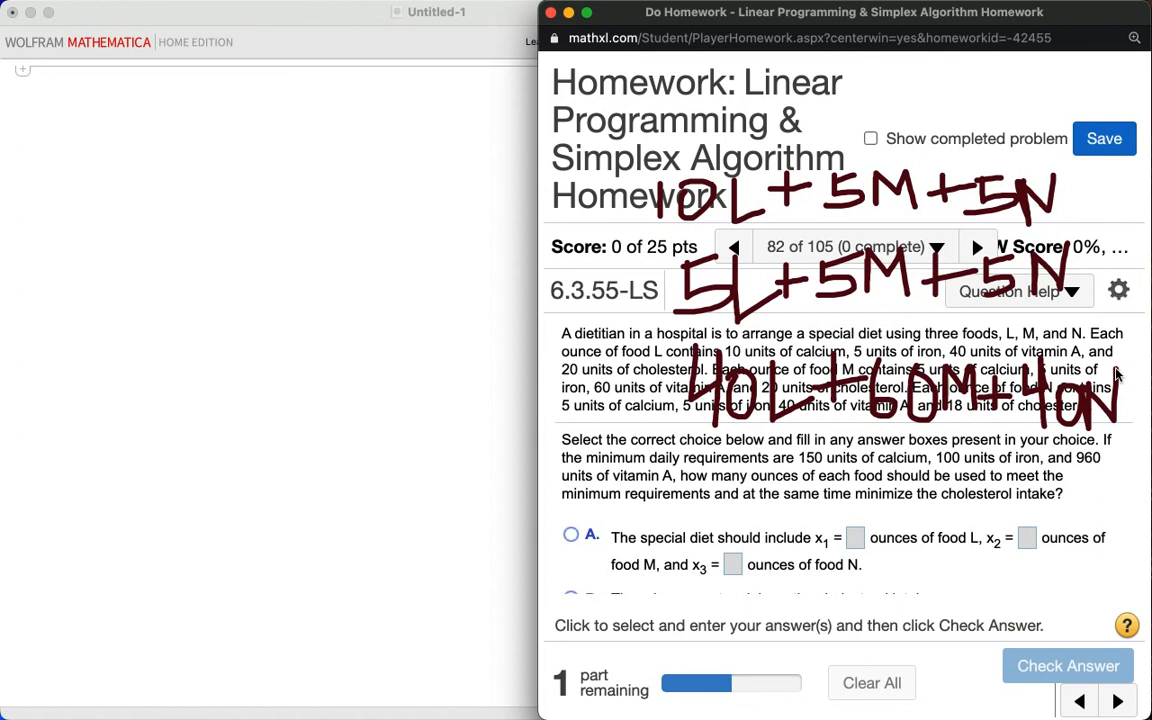
Step: Switch to Mathematica and define matrix A as {{10, 5, 5}, {5, 5, 5}, {40, 60, 40}}, displaying it with MatrixForm
left_click(354, 220)
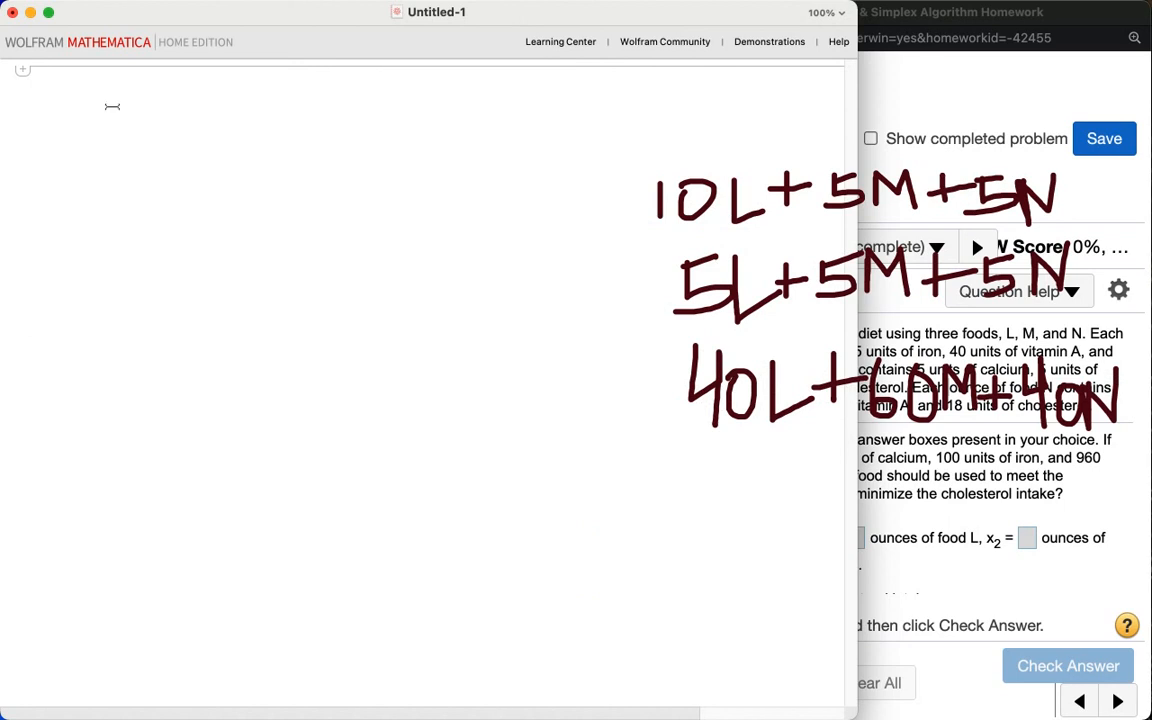
type("A = {{")
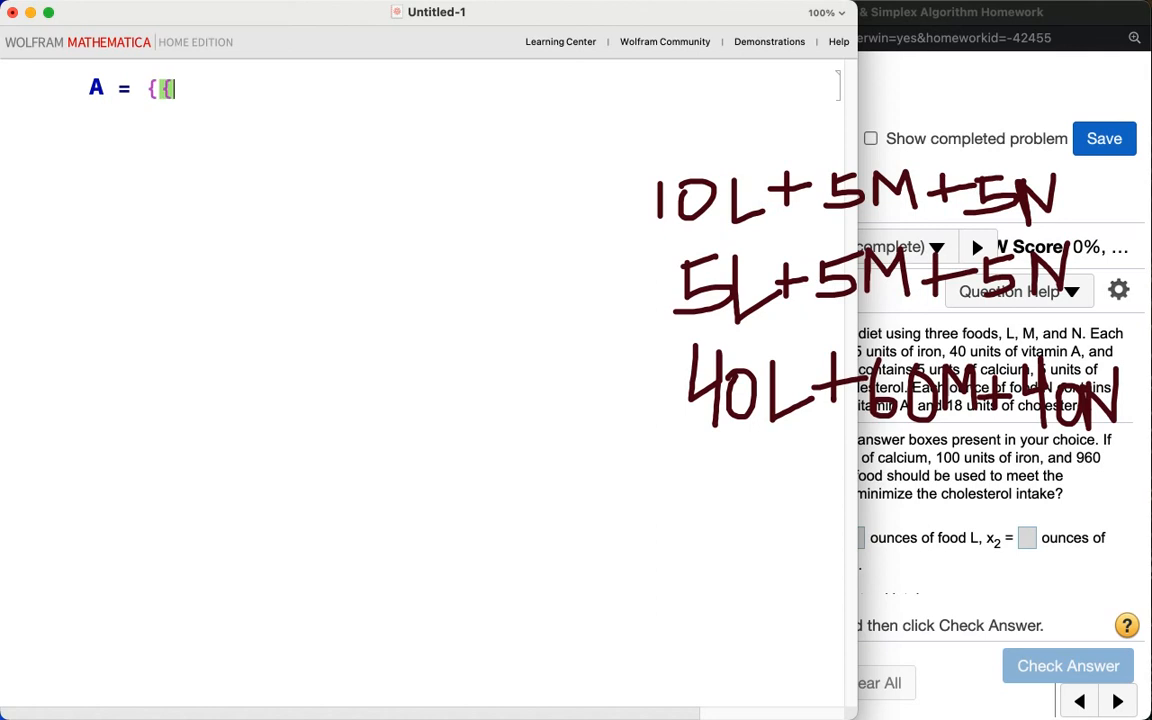
type("10, 5,")
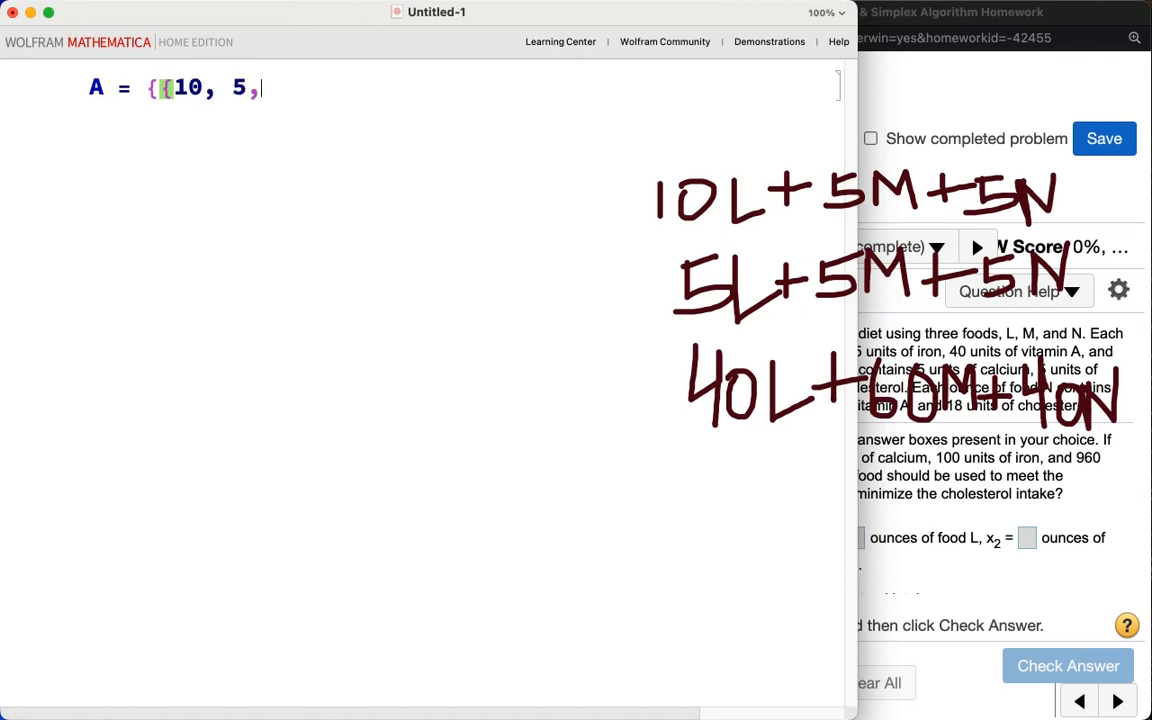
type(" 5}, {")
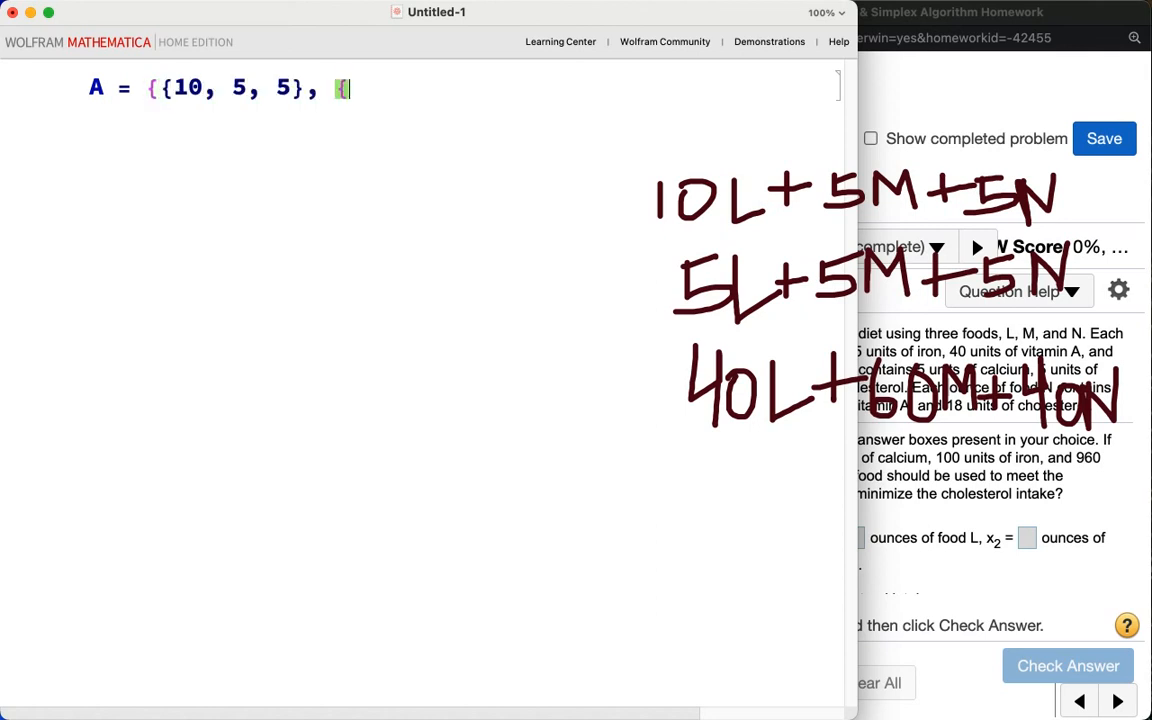
type("5, 5, 5}, {")
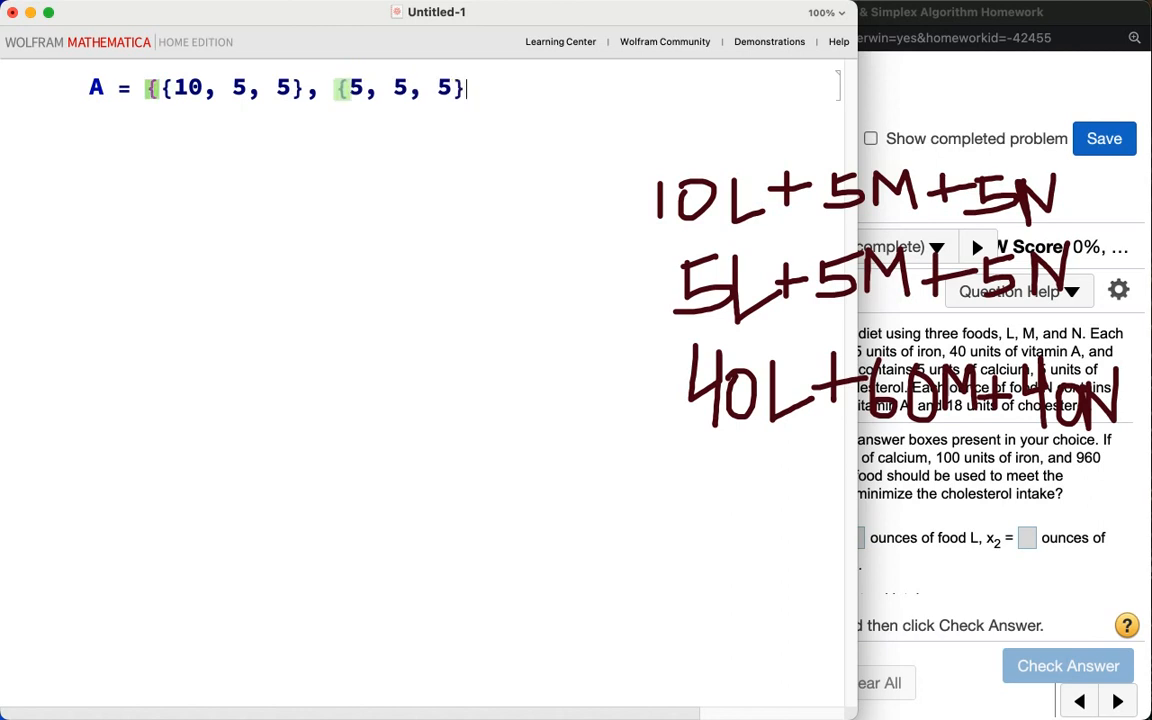
type("40, ")
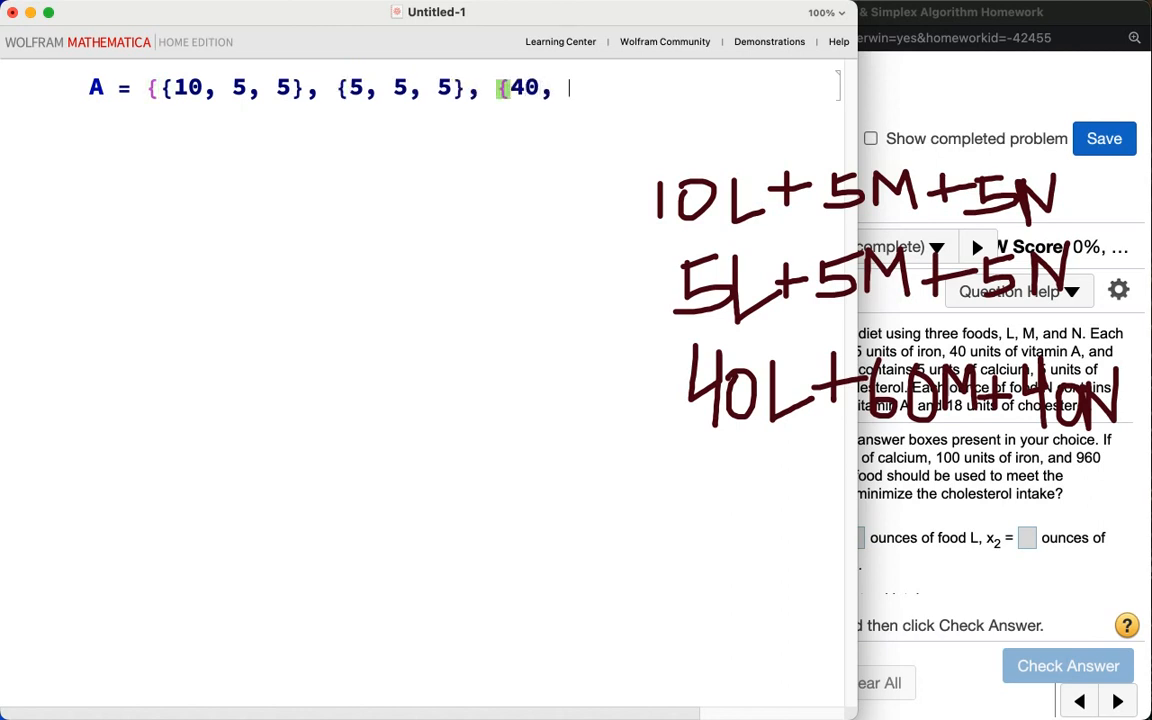
type("60, 40}};")
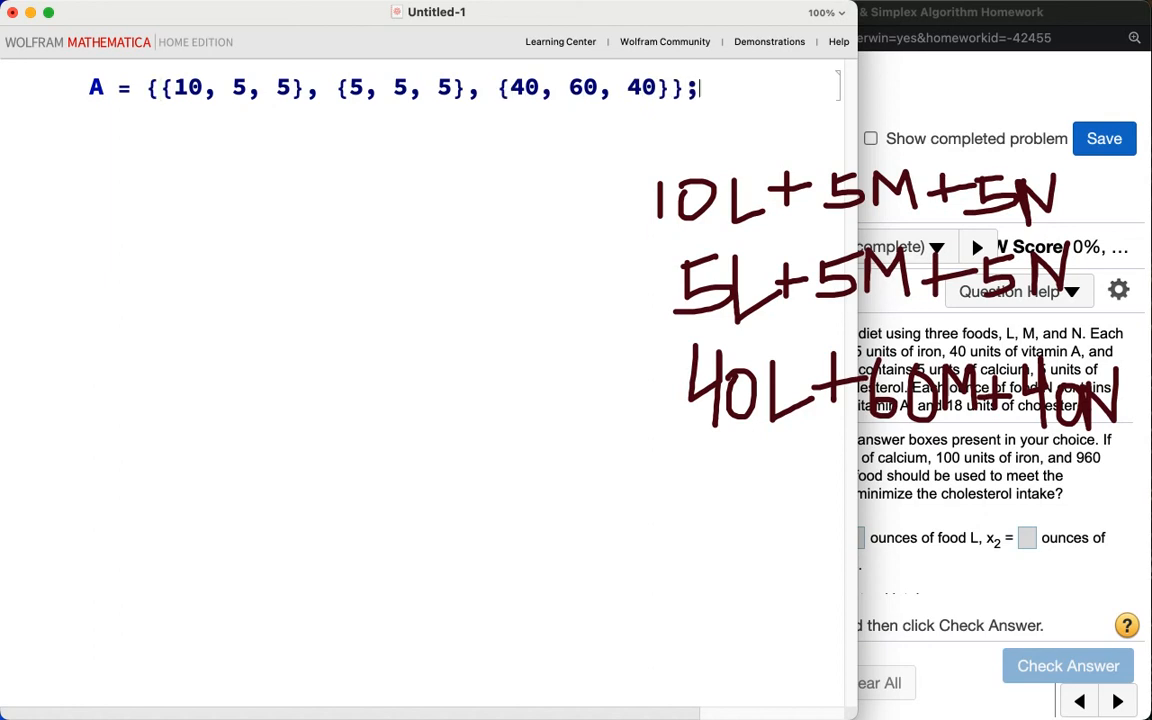
key("Return")
type("A")
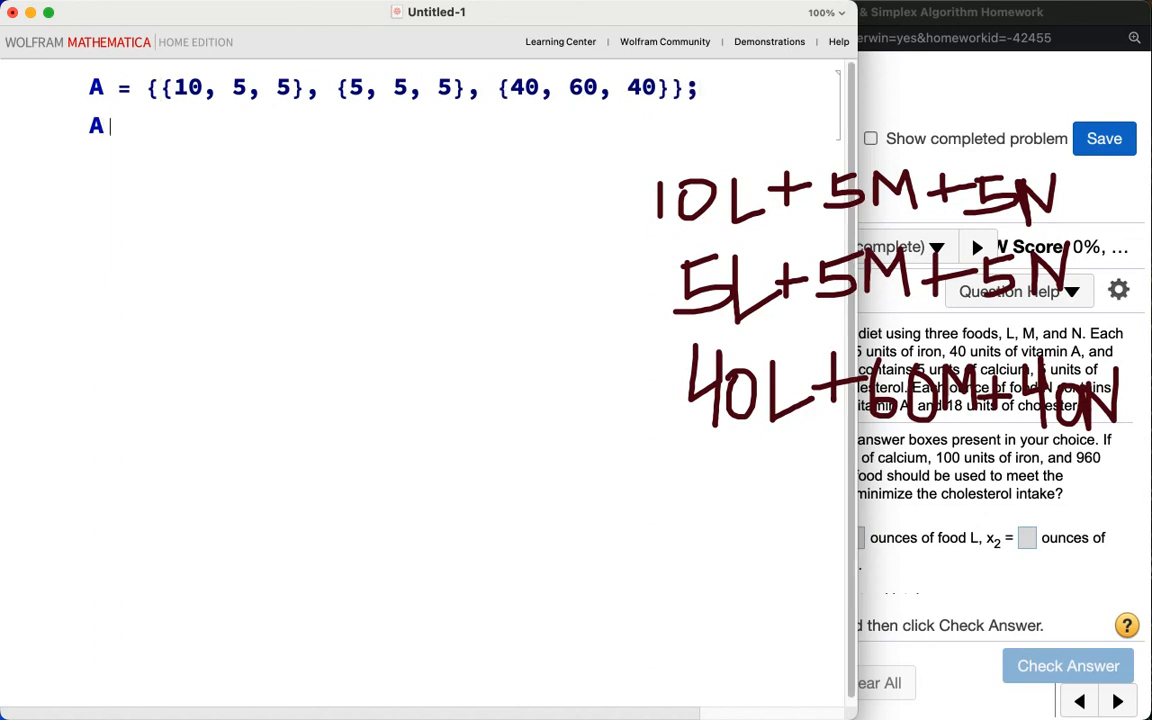
type(" // MatrixForm")
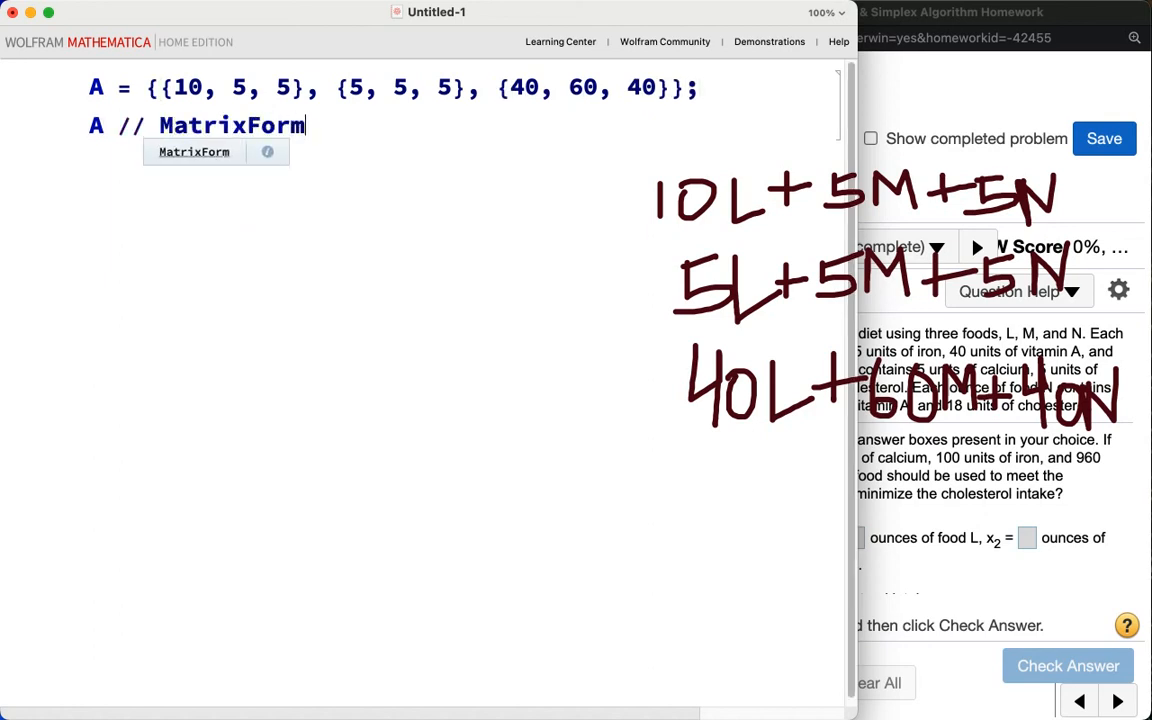
key("shift+Return")
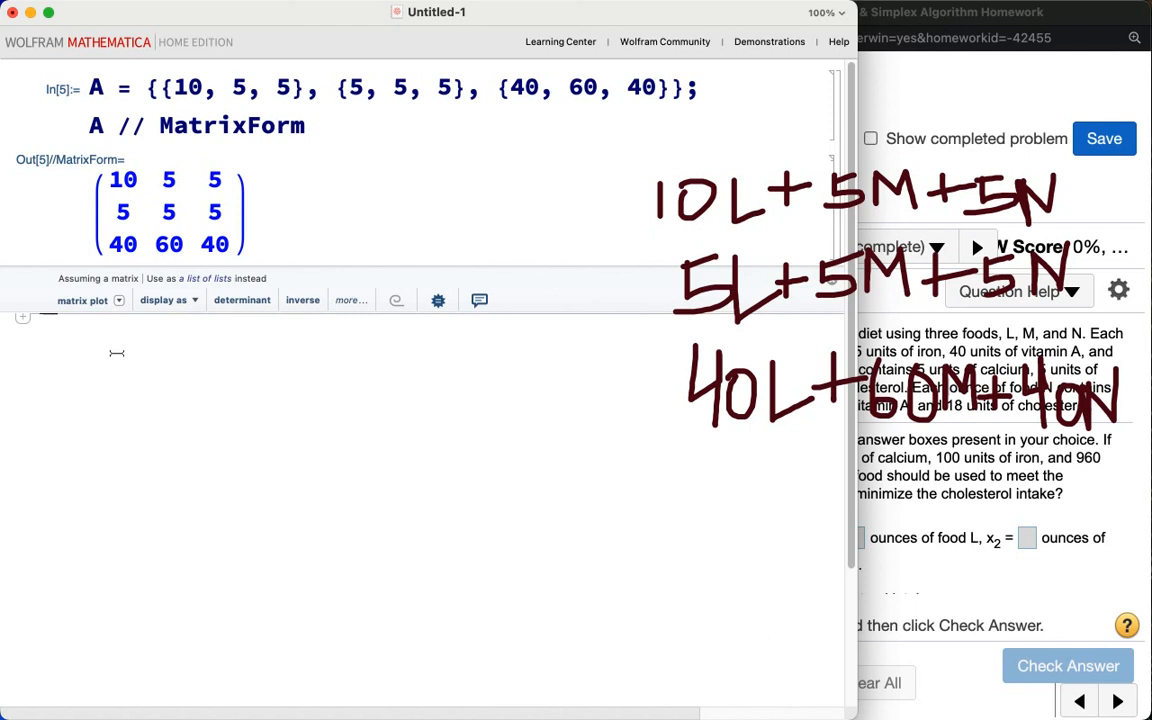
Step: Reassign A as its transpose, display it with MatrixForm, and clear the handwritten annotations
type("A = ")
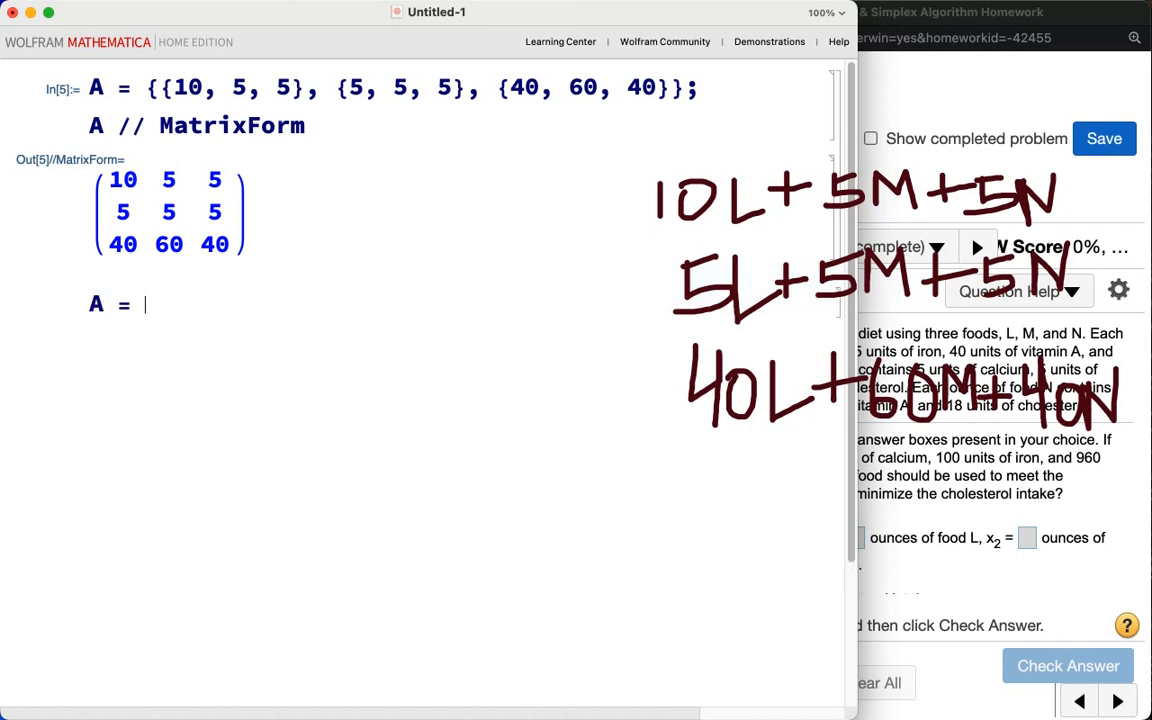
type("Transpose[A")
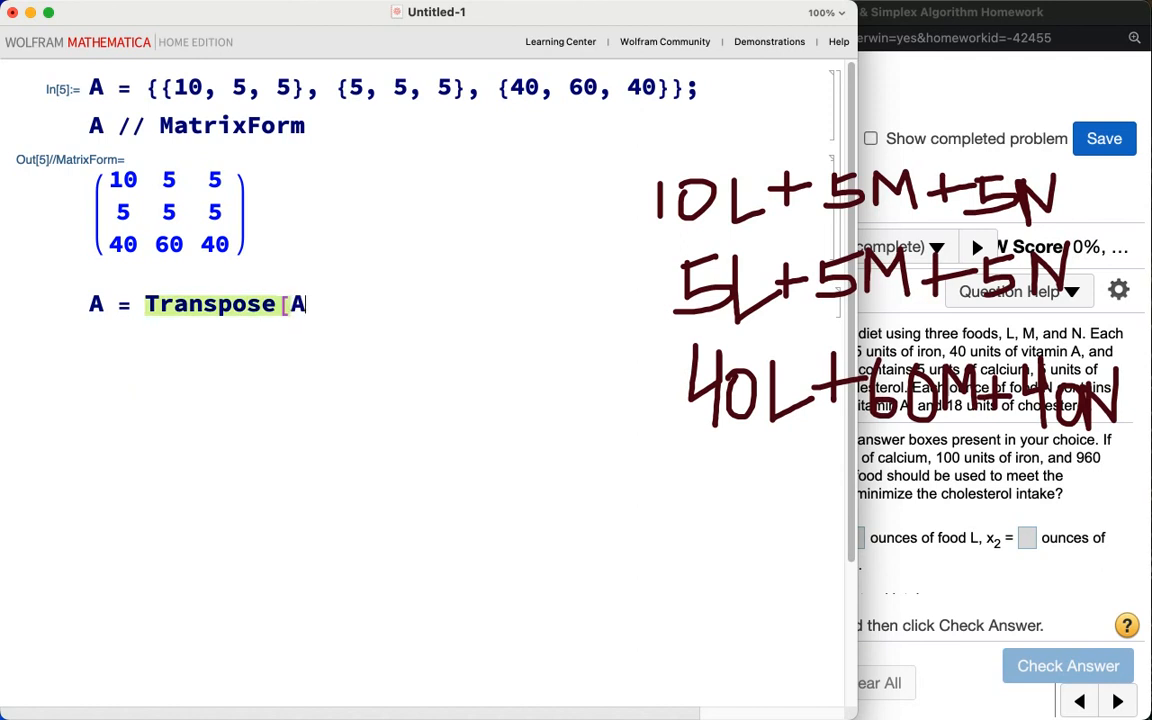
type("]; A // Matrix")
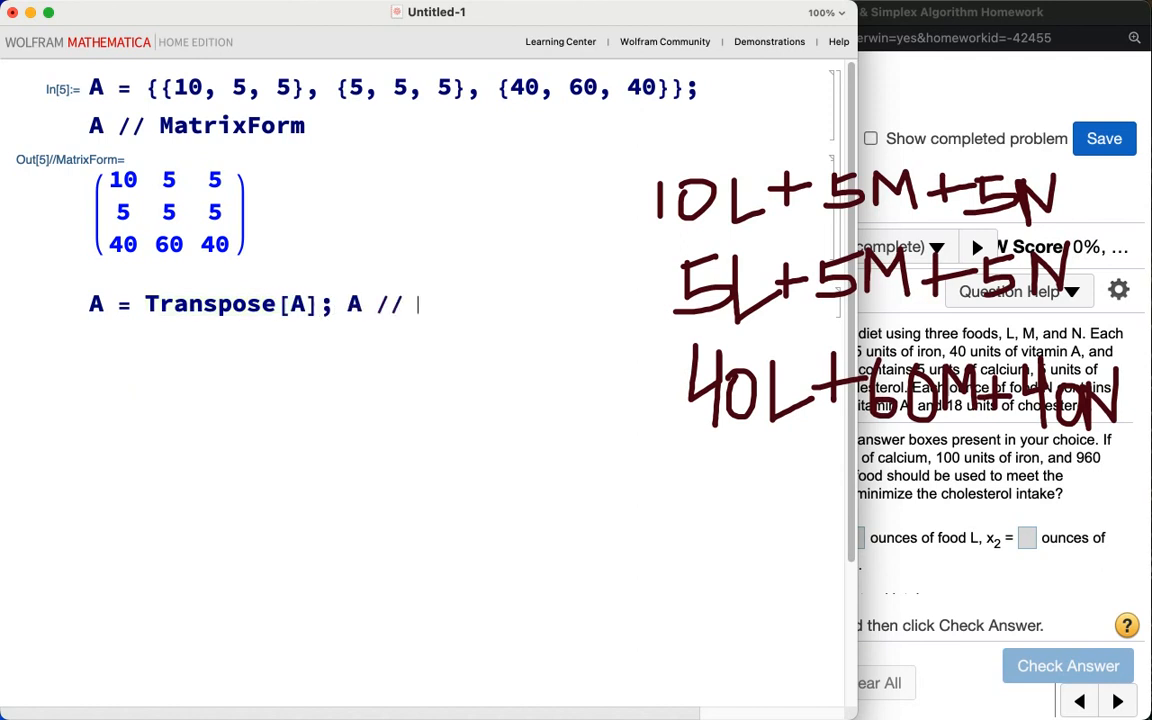
key("BackSpace")
key("BackSpace")
key("BackSpace")
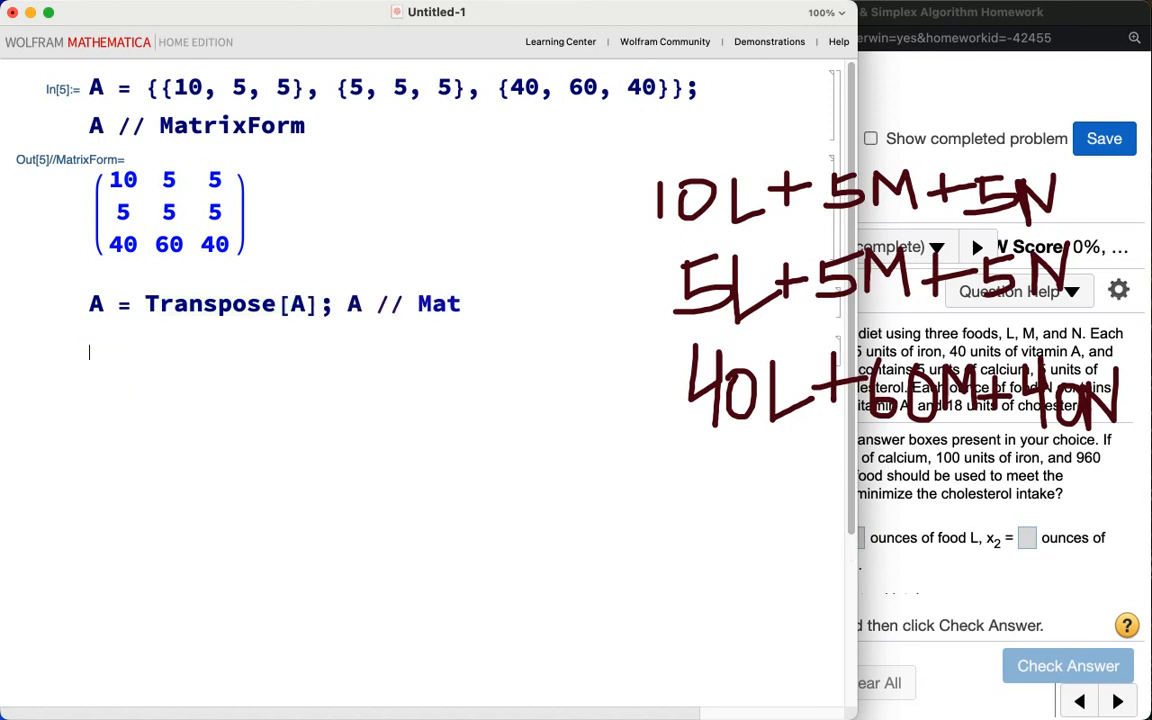
type("rixForm")
key("shift+Return")
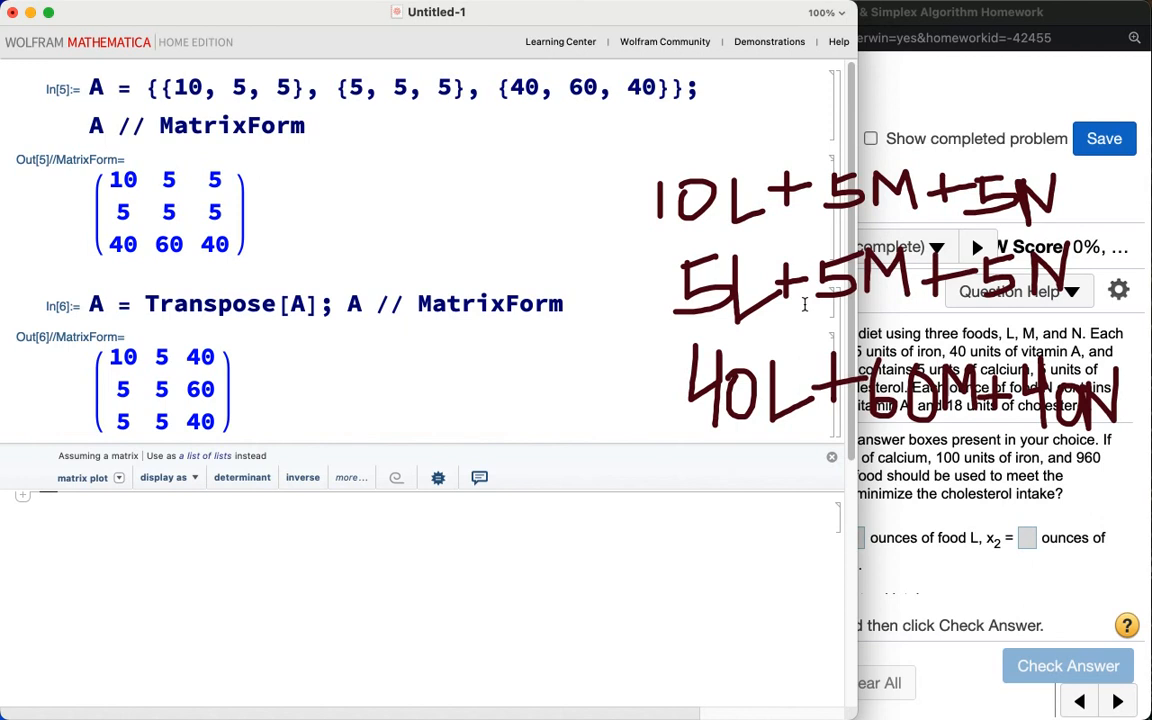
key("Escape")
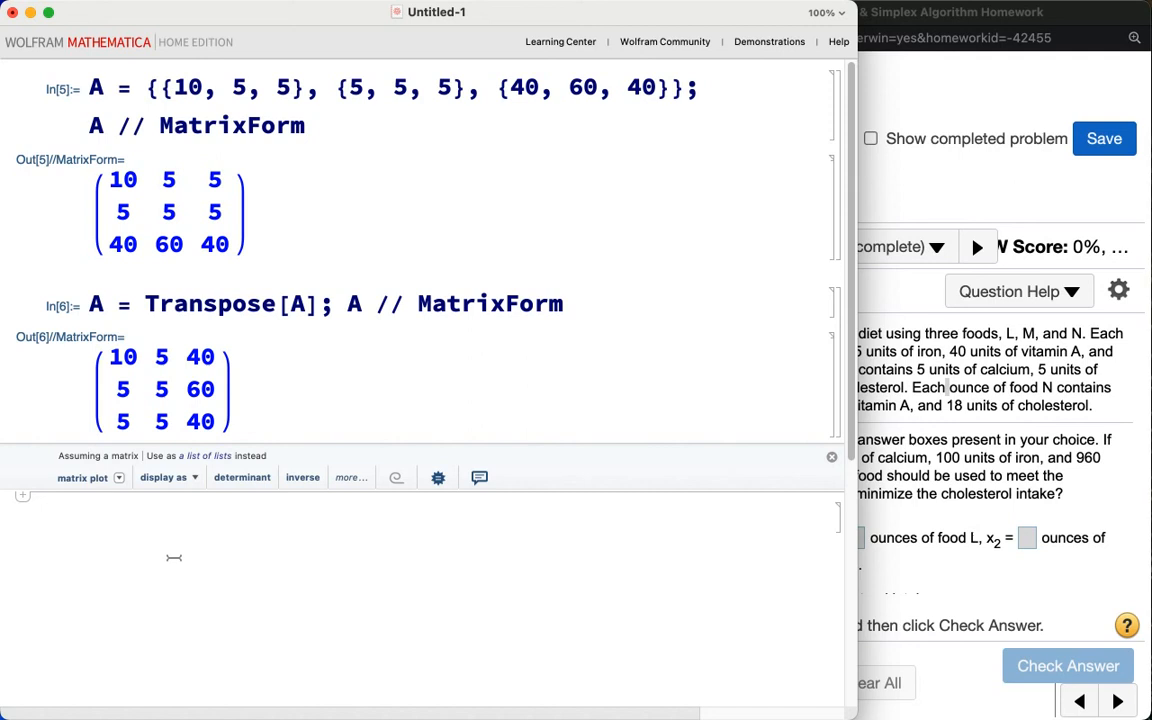
Step: Append a 3×3 identity matrix to A column-wise using Join[A, IdentityMatrix[3], 2] and display it with MatrixForm
type("A = Join")
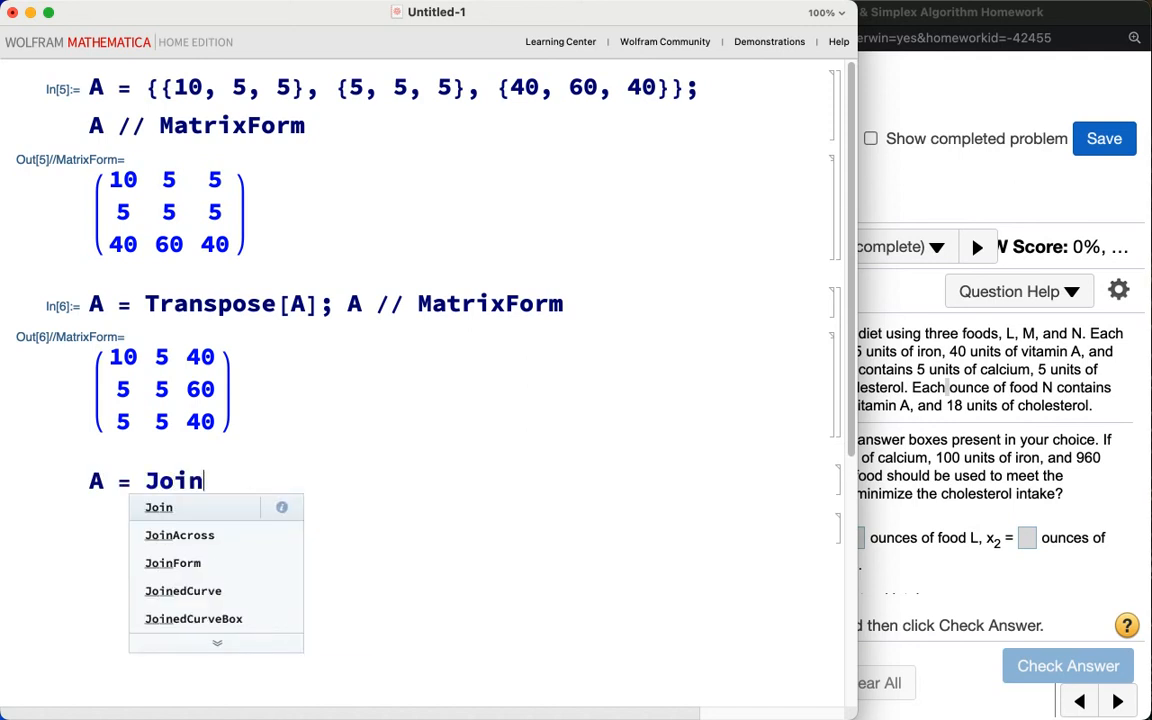
type("[A, ")
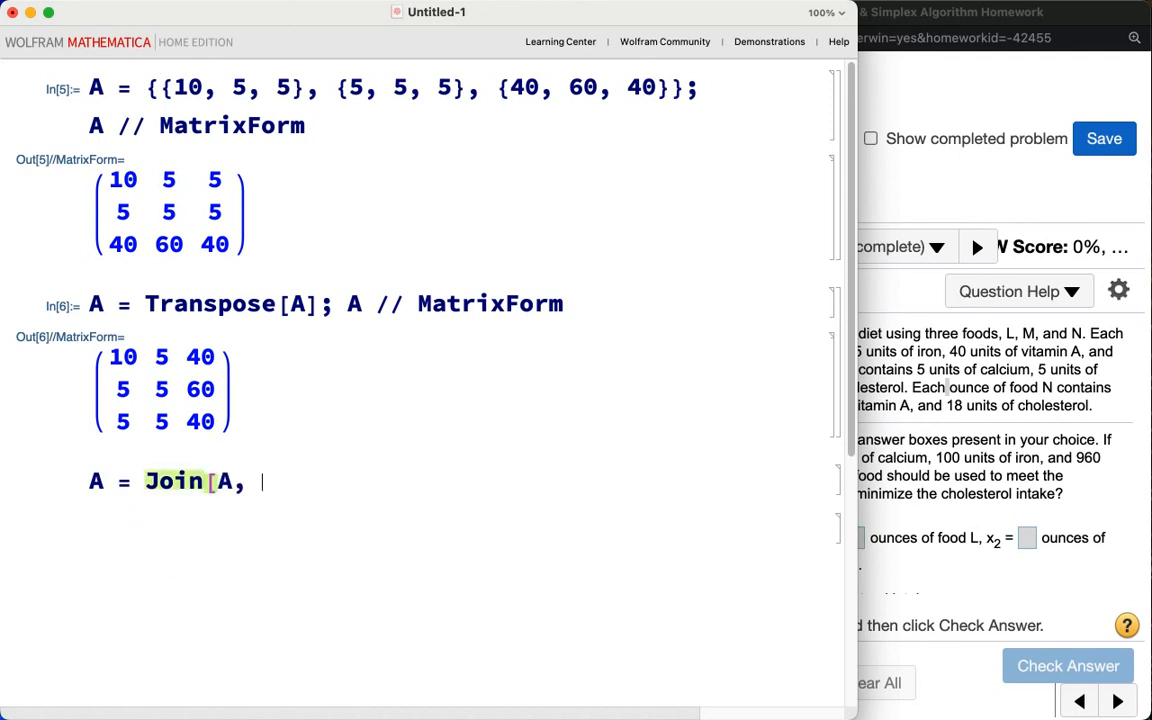
type("IdentityMat")
left_click(172, 562)
type("ri")
key("BackSpace")
key("BackSpace")
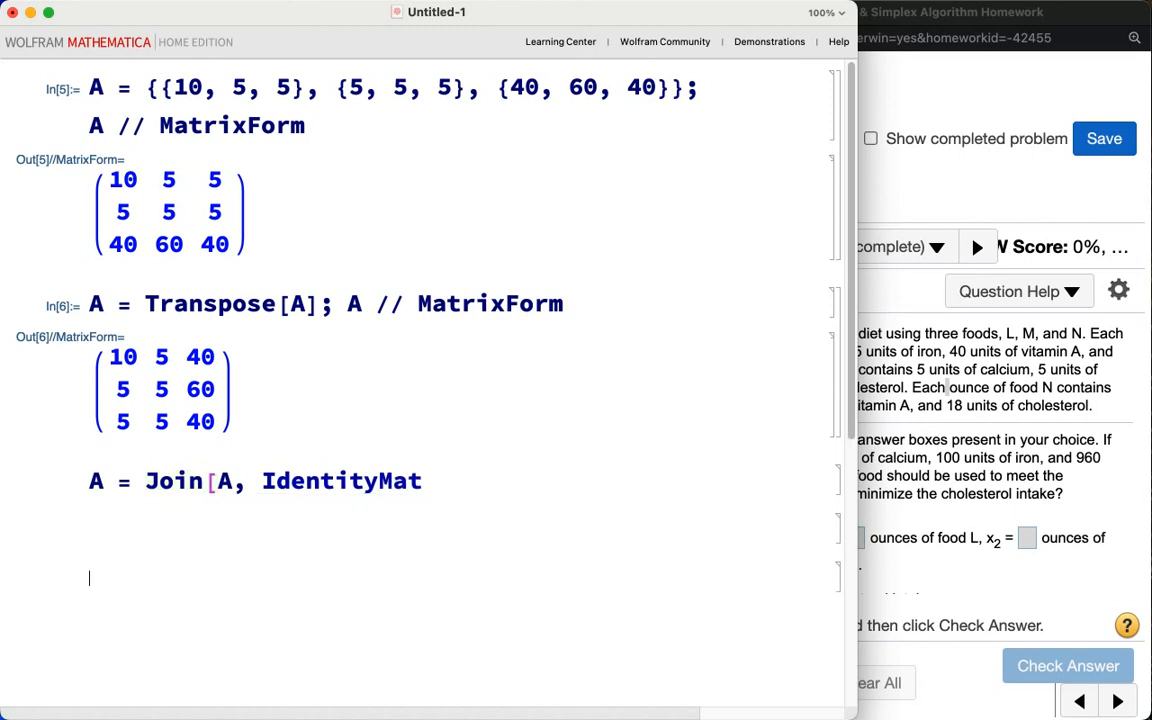
left_click(443, 481)
type("rix")
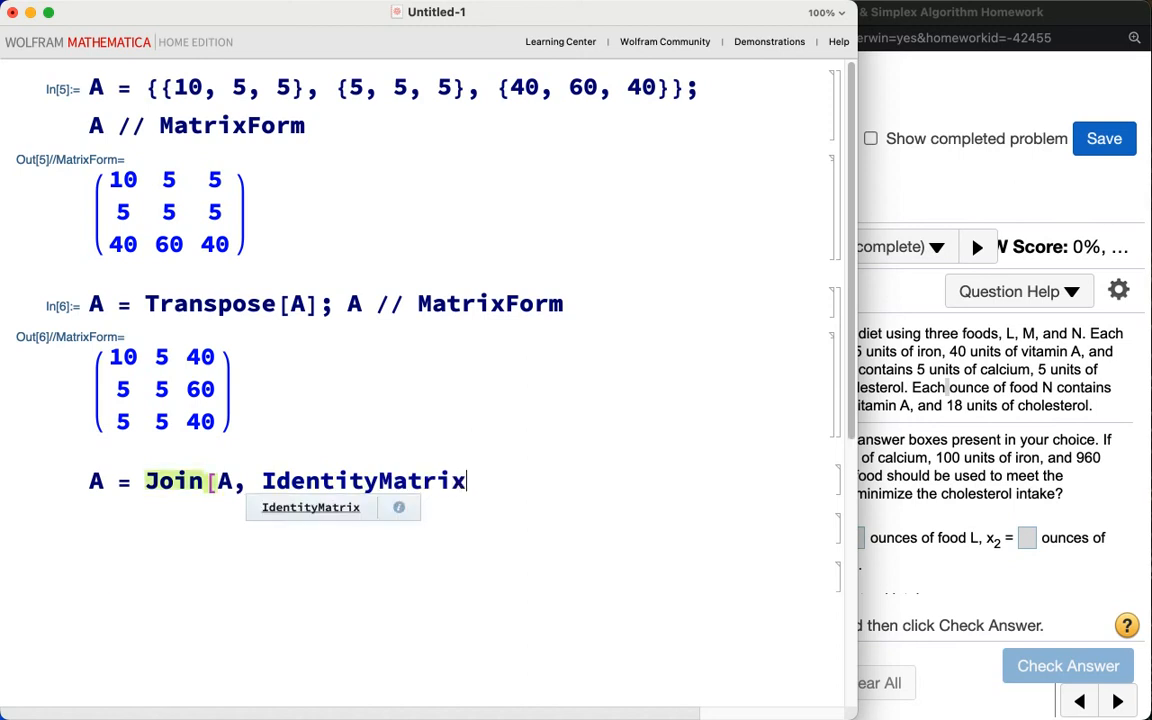
type("[3], 2")
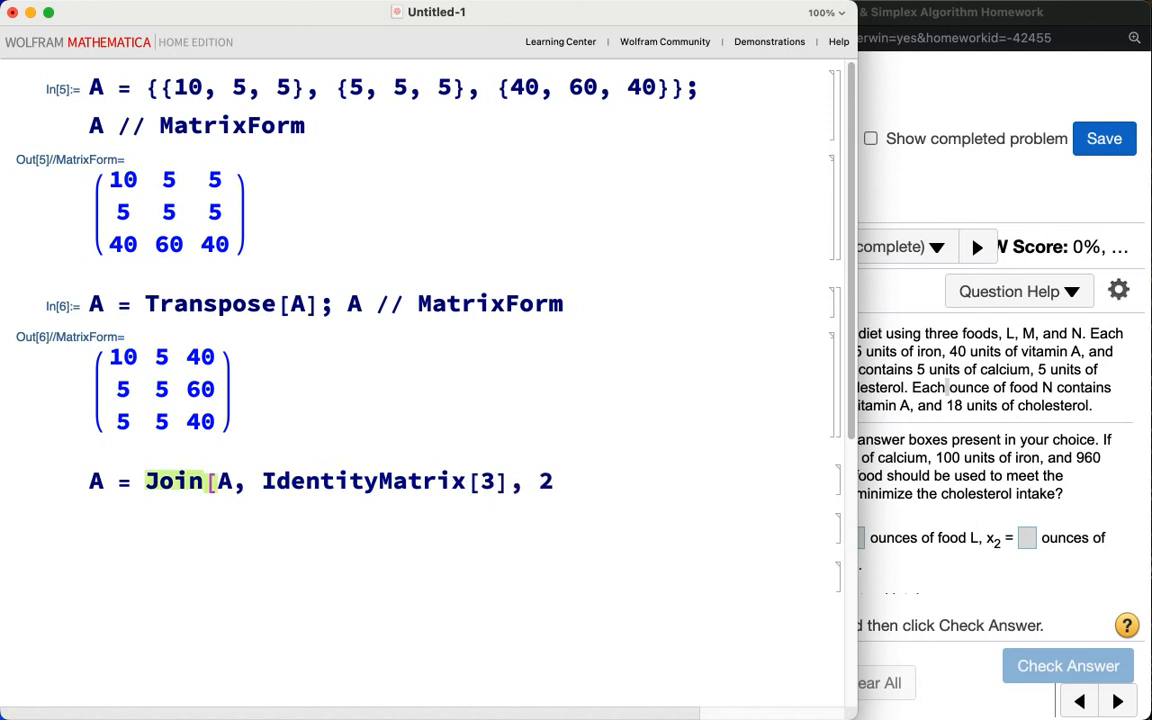
type("];")
type(" A // Matrix")
type("Form")
key("shift+Return")
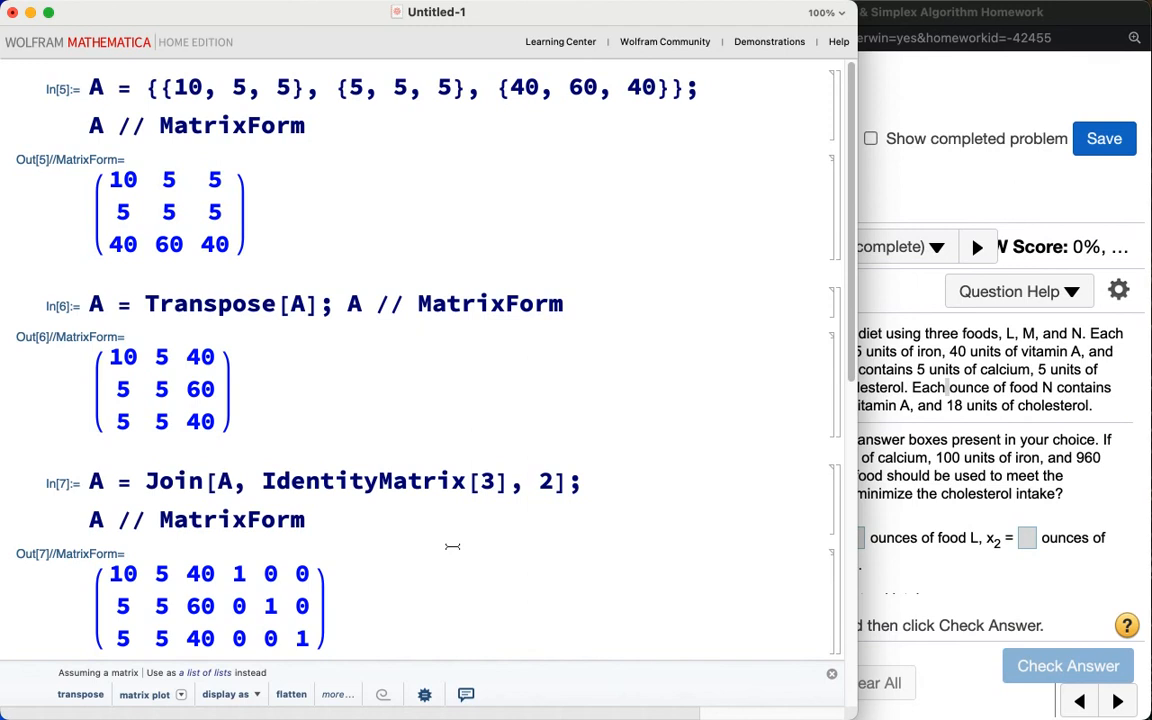
Step: Append the column {{20}, {20}, {18}} to A with Join[A, {{20}, {20}, {18}}, 2] and display it with MatrixForm
scroll(466, 538, "down", 2)
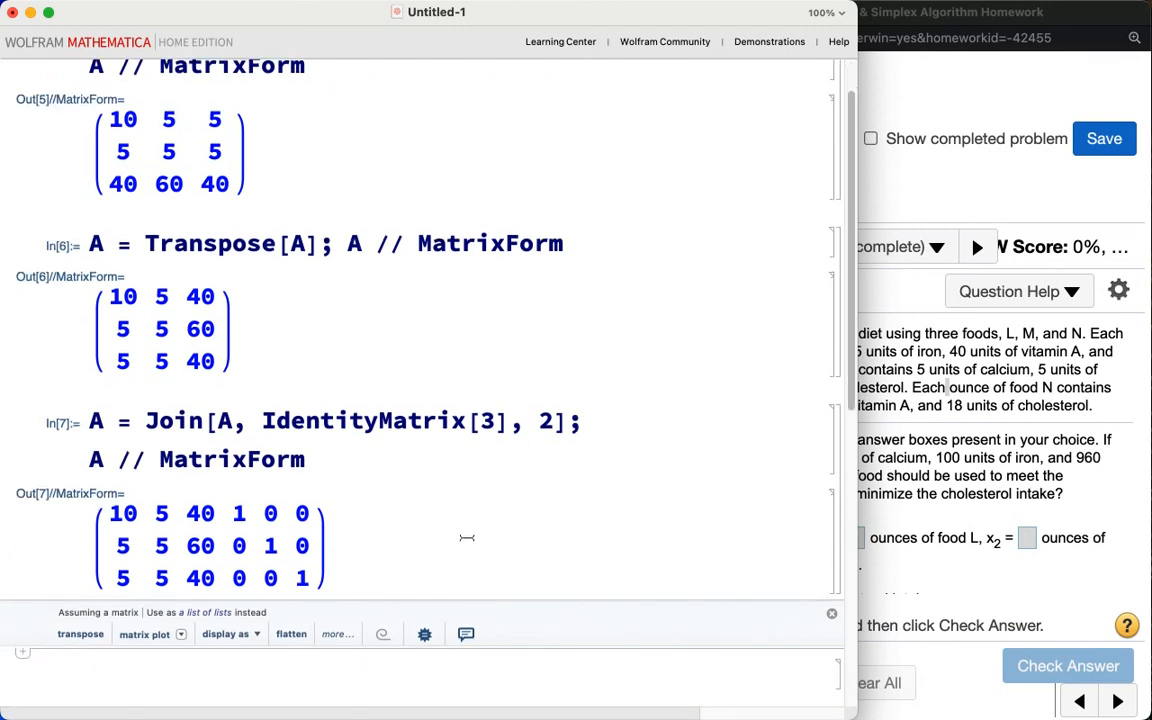
type("A = Join[A, {{")
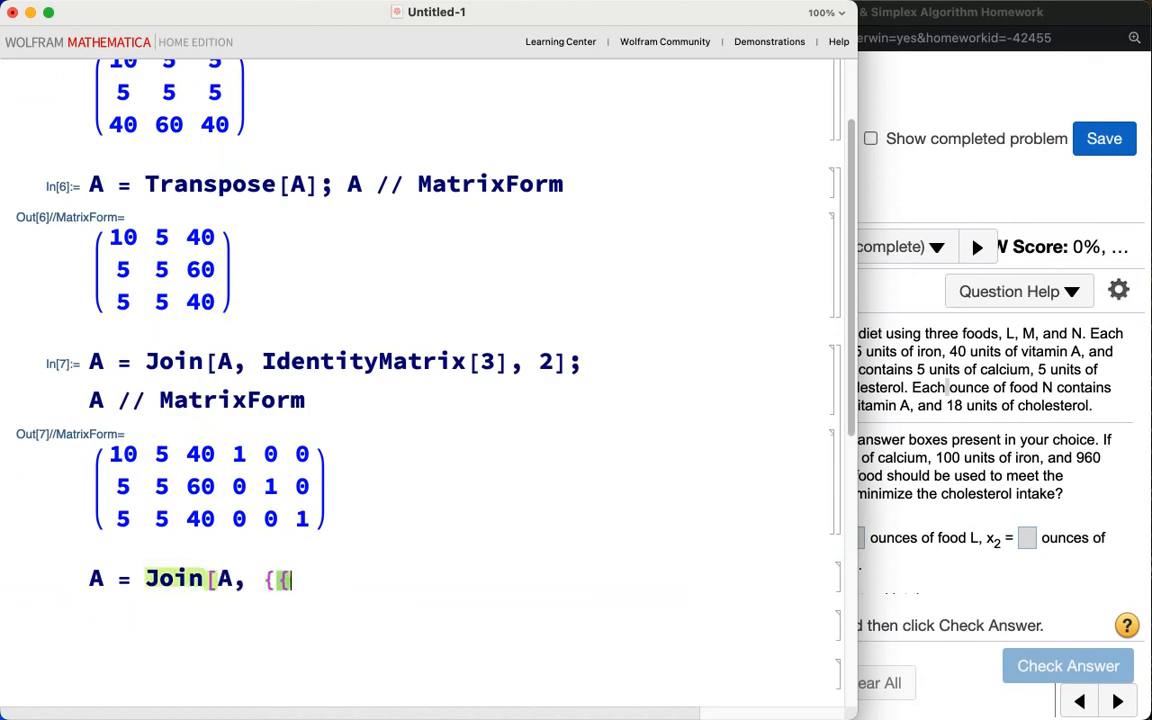
type("20},")
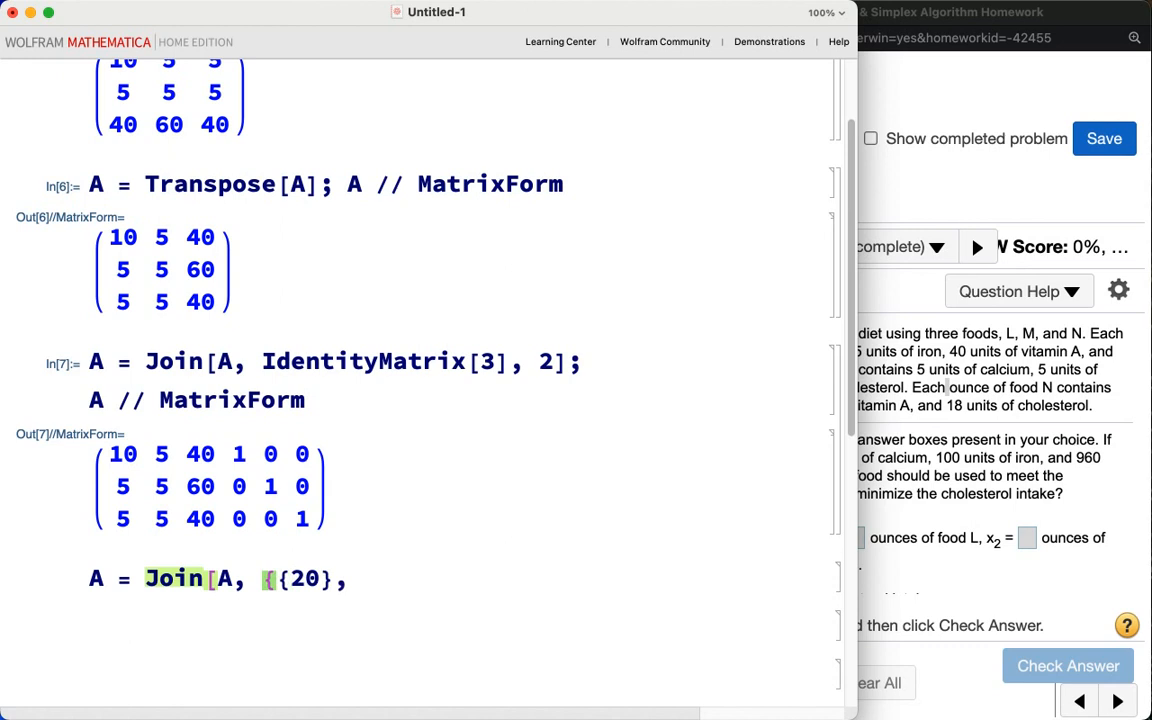
type(" {20}, {20")
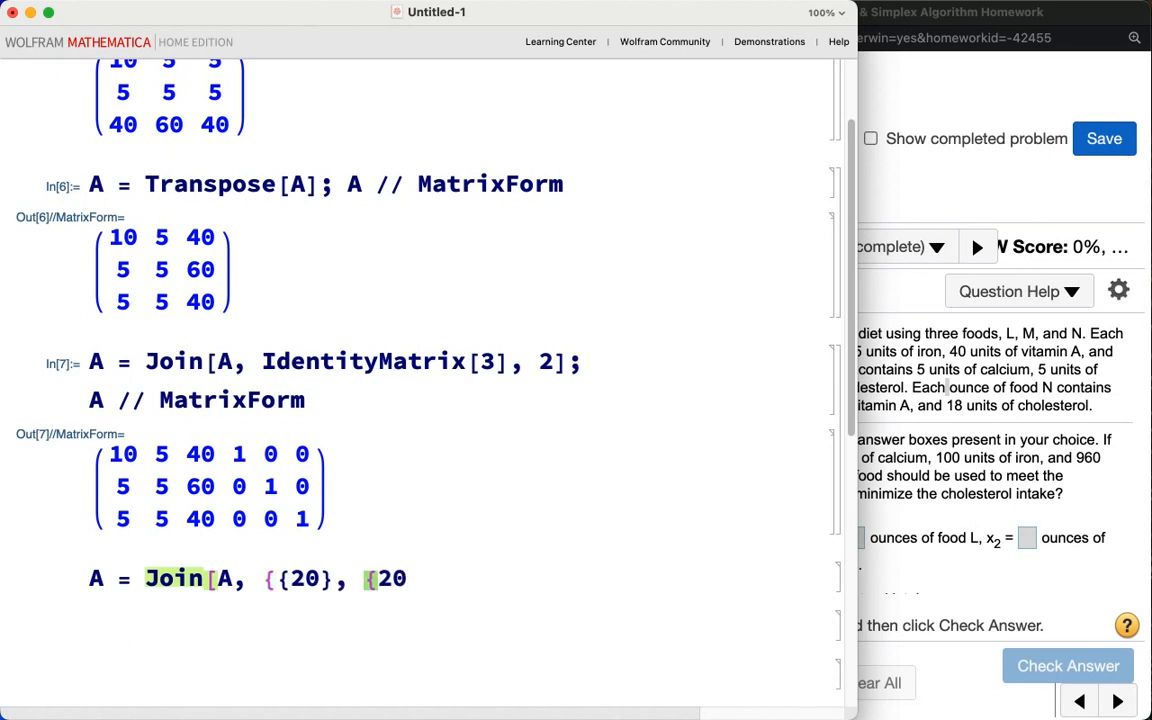
type("18}}")
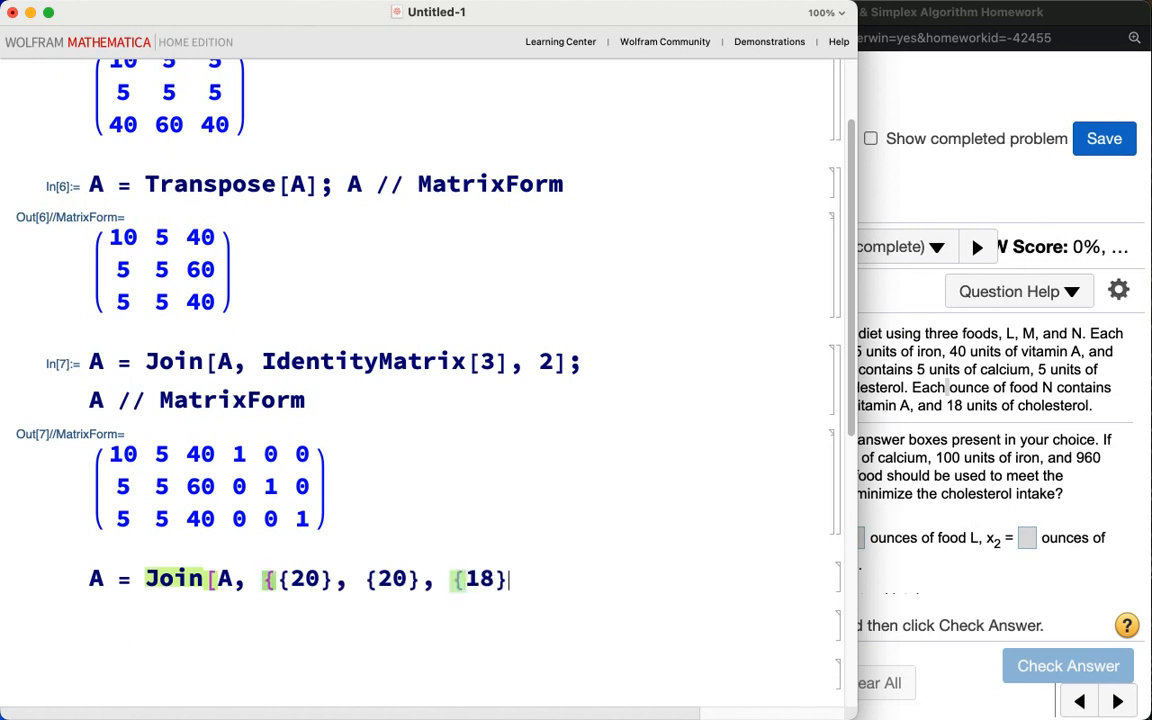
type(", 2")
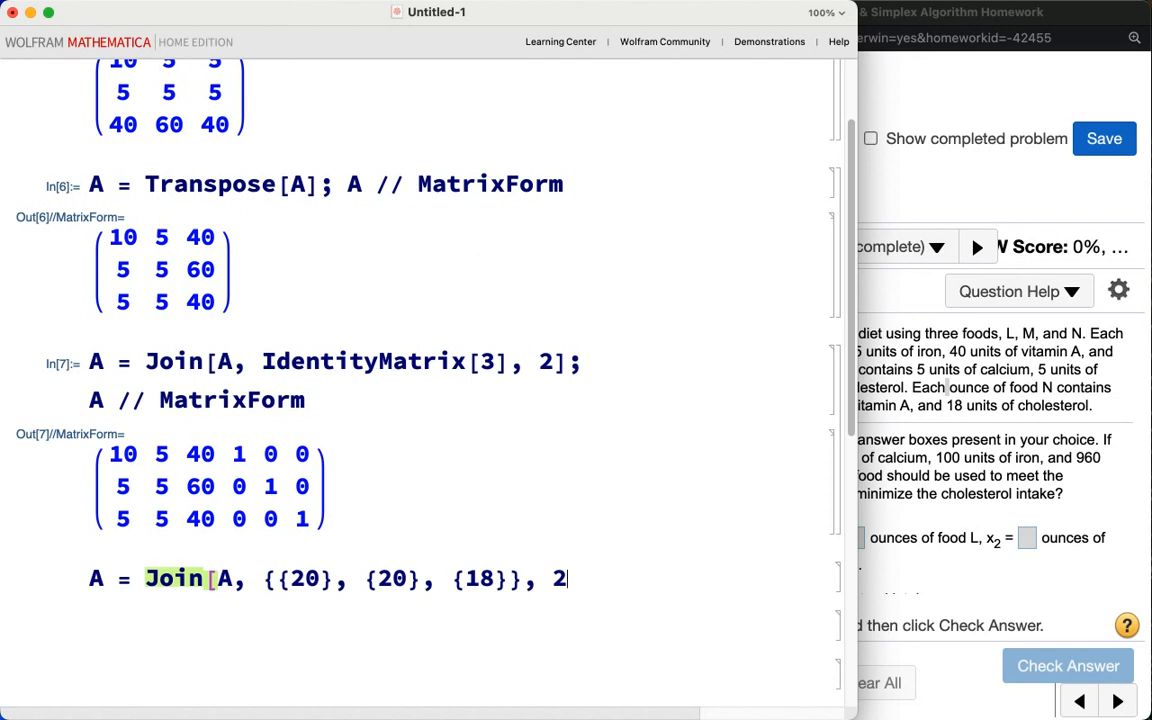
type("]")
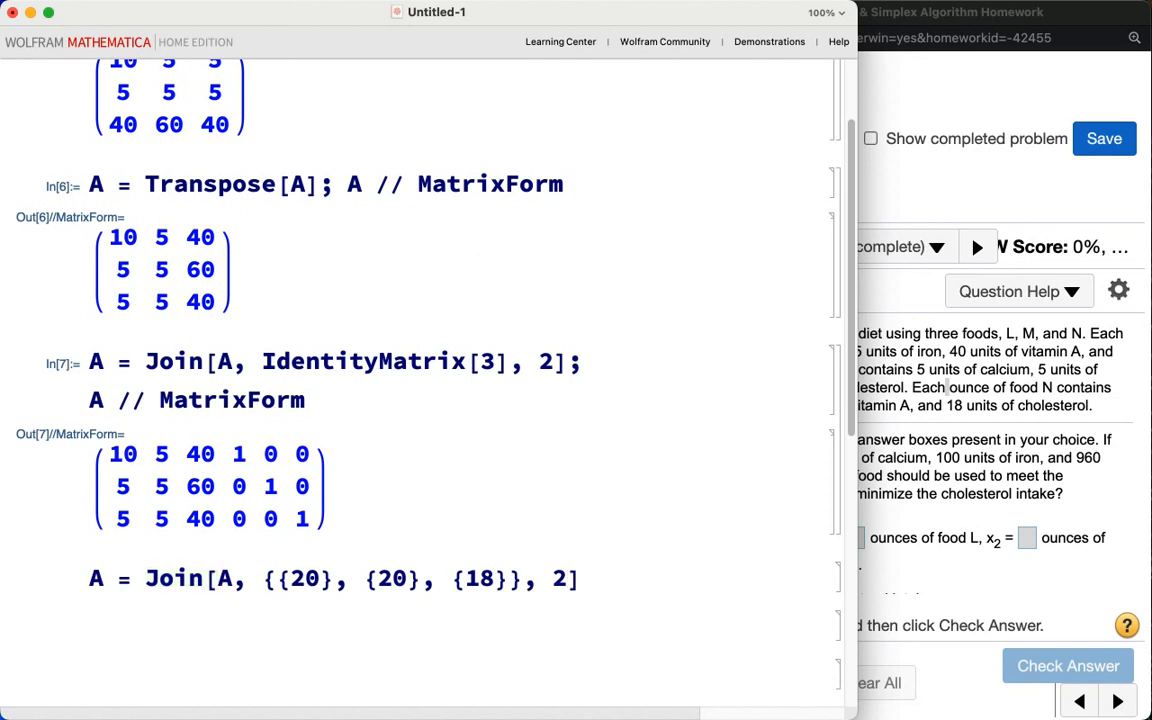
type("; A // Matr")
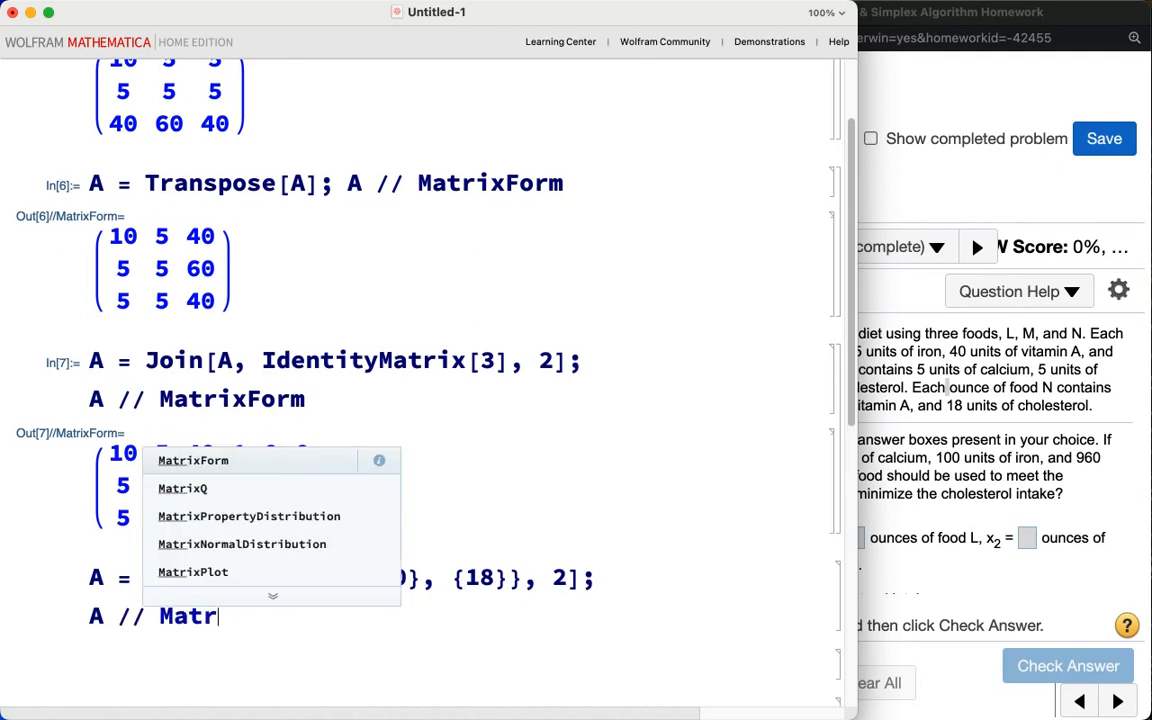
type("ixForm")
key("shift+Return")
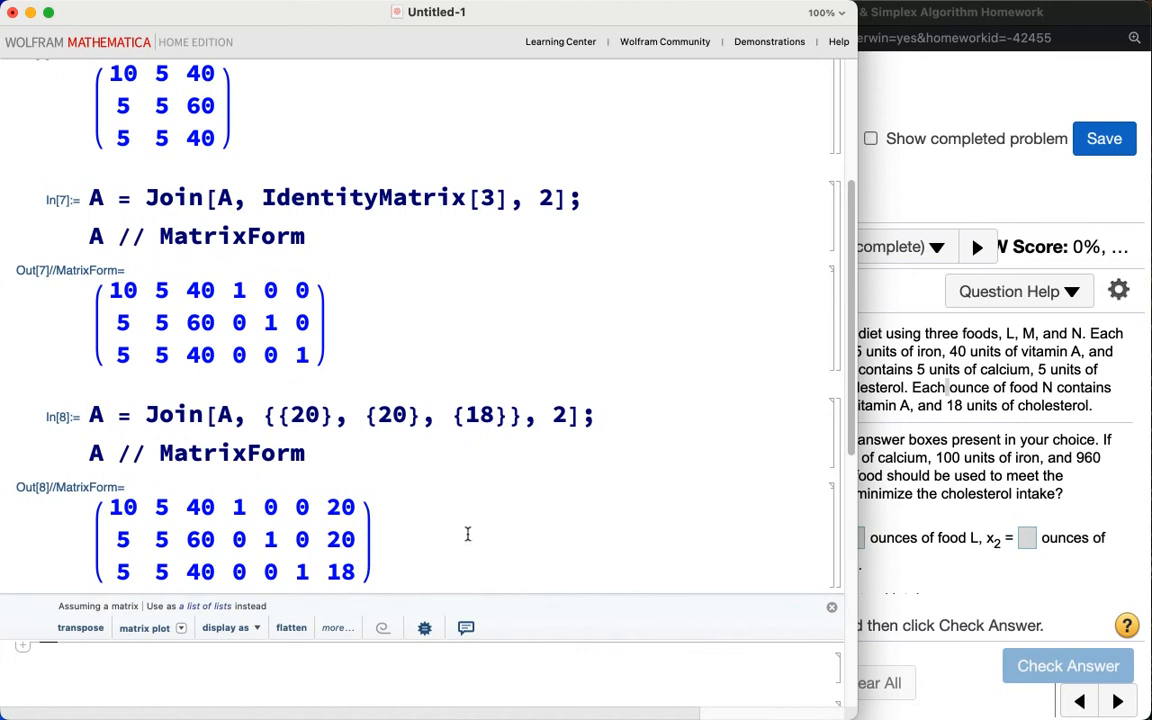
Step: Delete the two Join input/output cells from the notebook
scroll(470, 530, "down", 1)
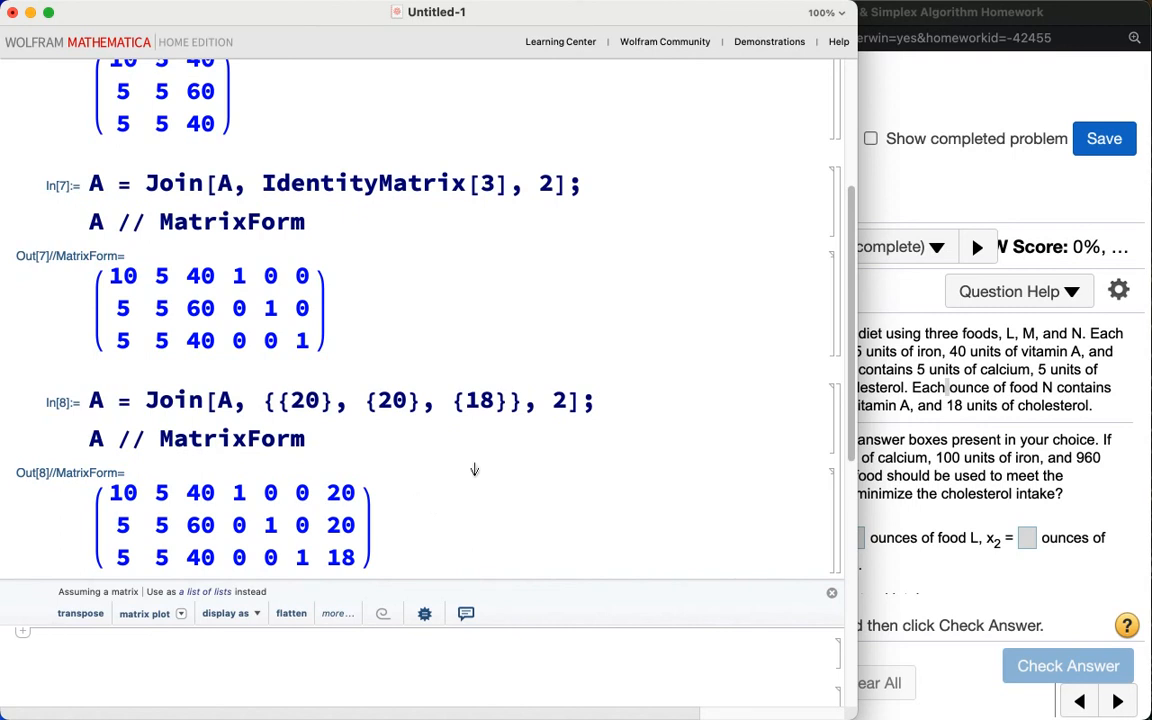
left_click(840, 472)
key("BackSpace")
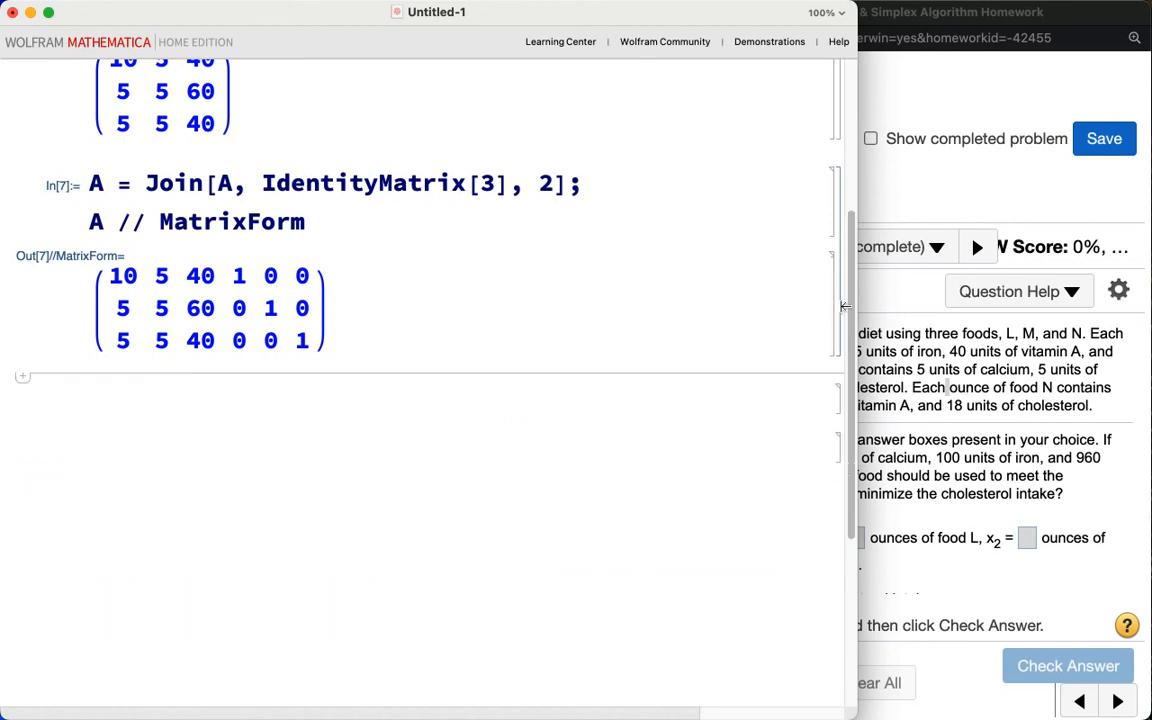
left_click(841, 267)
key("BackSpace")
scroll(734, 210, "up", 5)
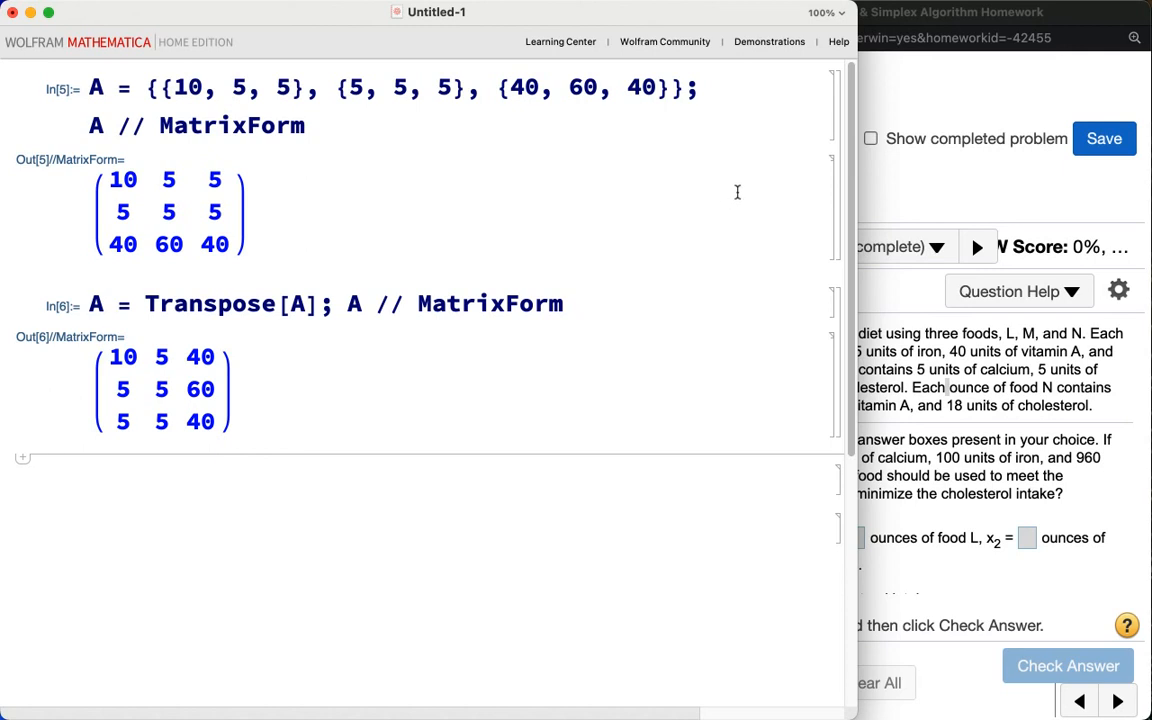
scroll(839, 133, "down", 5)
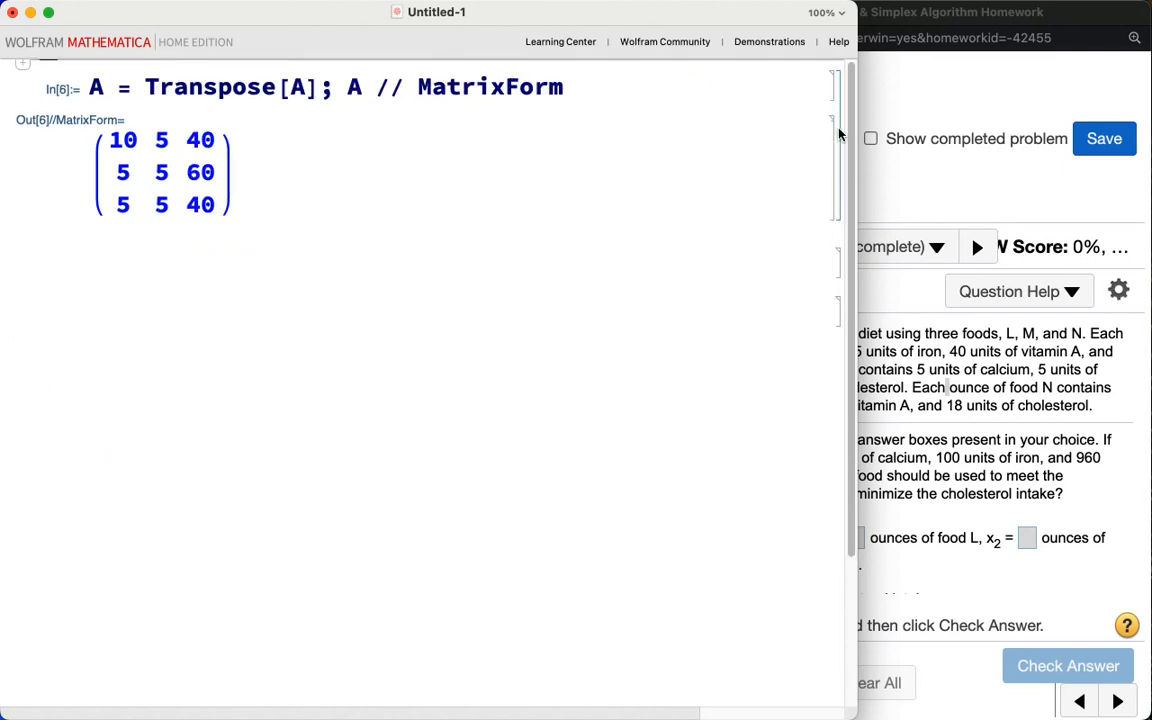
Step: Clear the variable A with Clear[A] in a new input cell
scroll(840, 134, "down", 4)
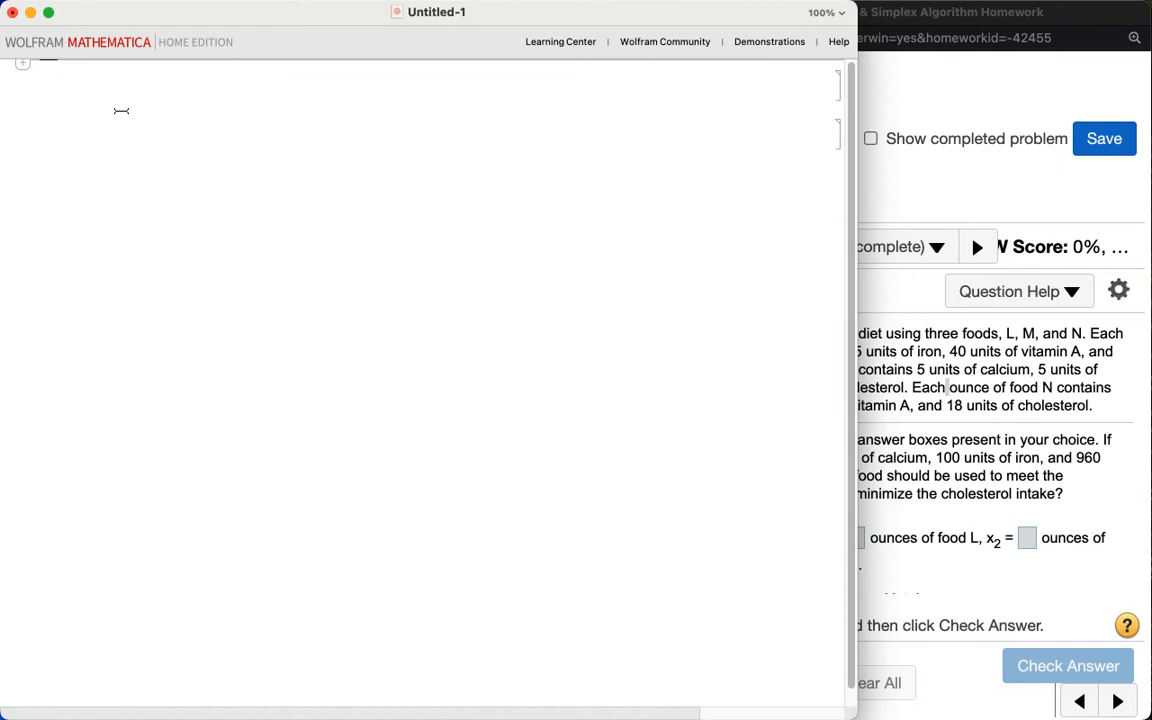
type("Clear[A]")
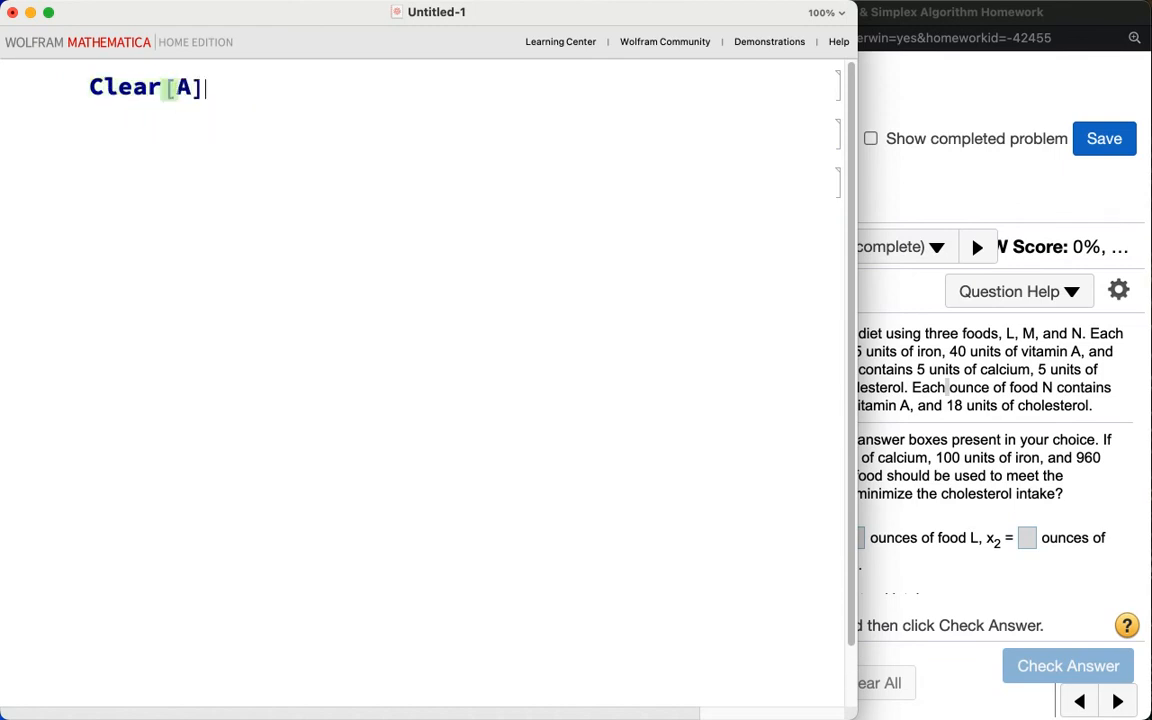
key("shift+Return")
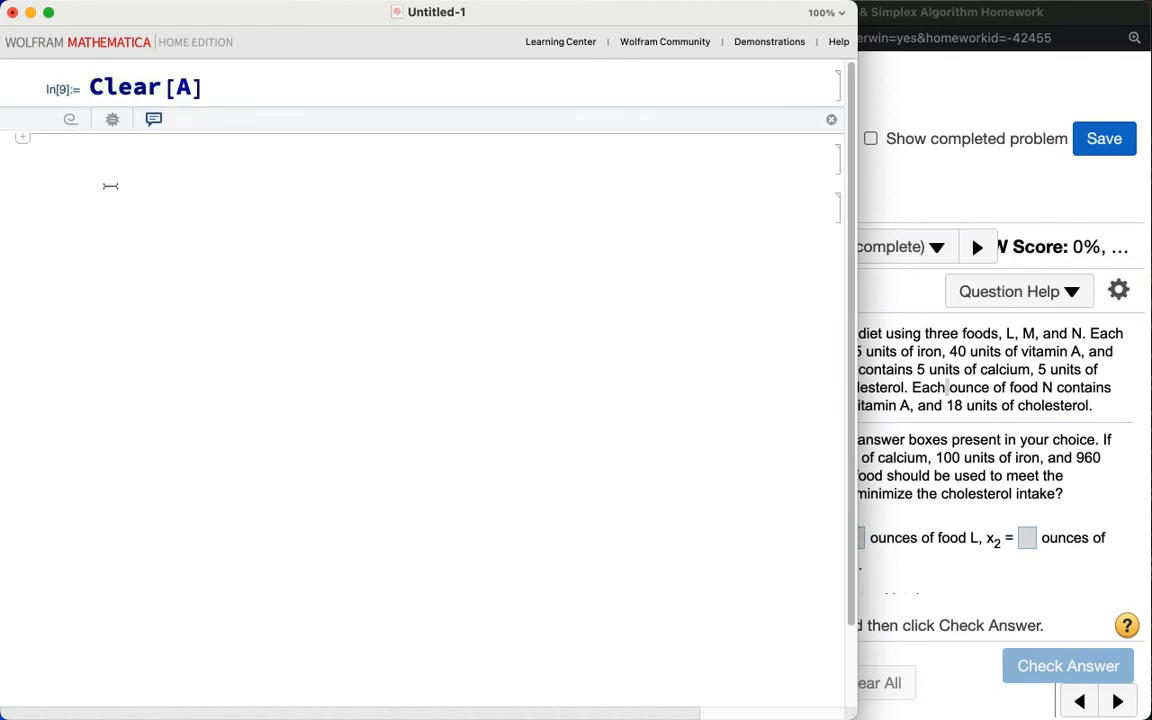
Step: Define A = {{10, 5, 5}, {5, 5, 5}, {40, 60, 40}}, show it with MatrixForm, and delete that cell
type("A = [{")
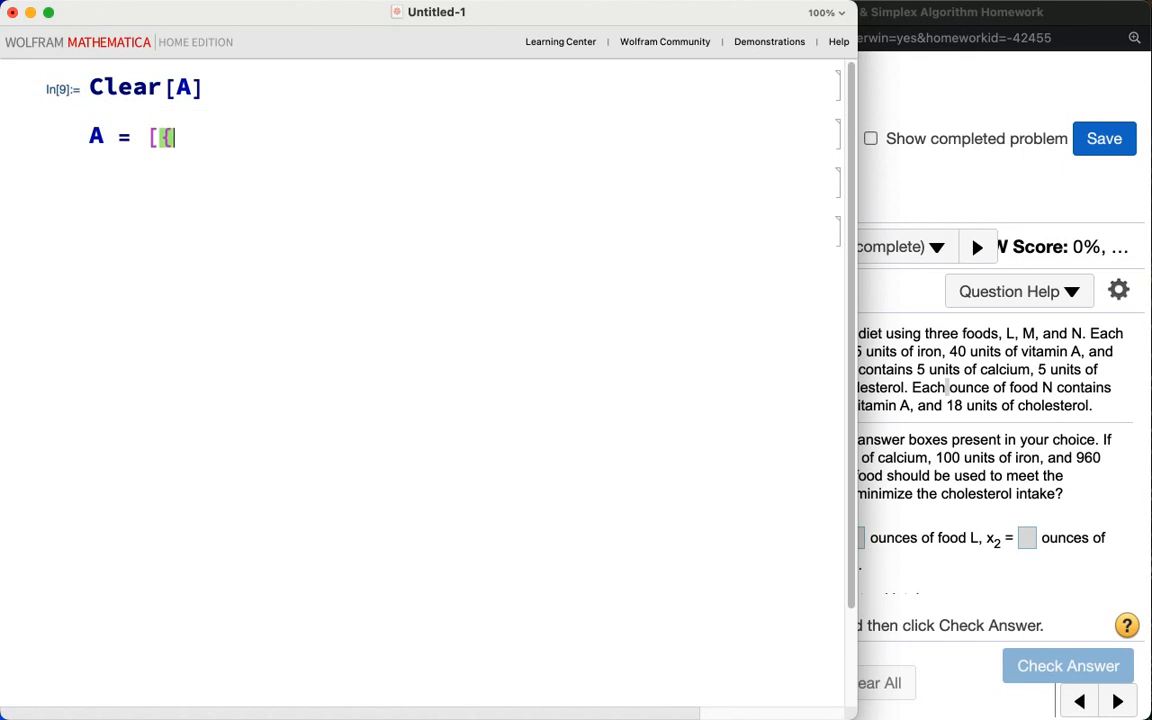
key("BackSpace")
key("BackSpace")
type("{{10")
type(", 5, ")
type("5}")
type(", {4")
key("BackSpace")
type("5")
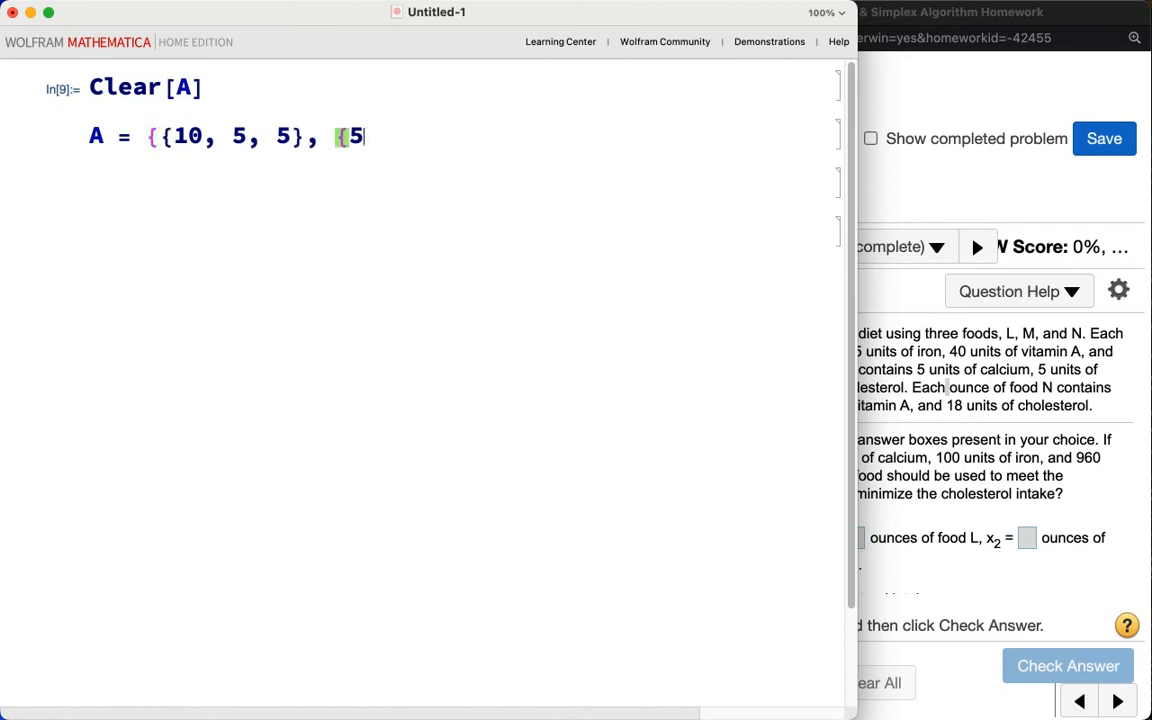
type(", 5, 5}, {")
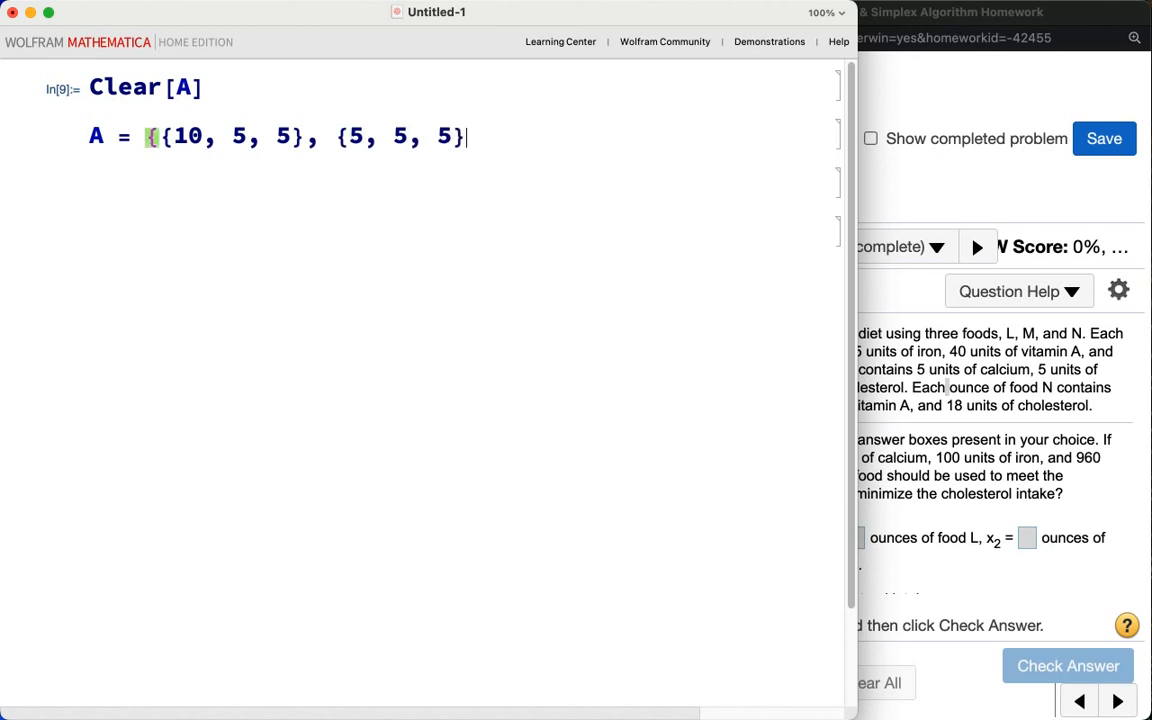
type("40")
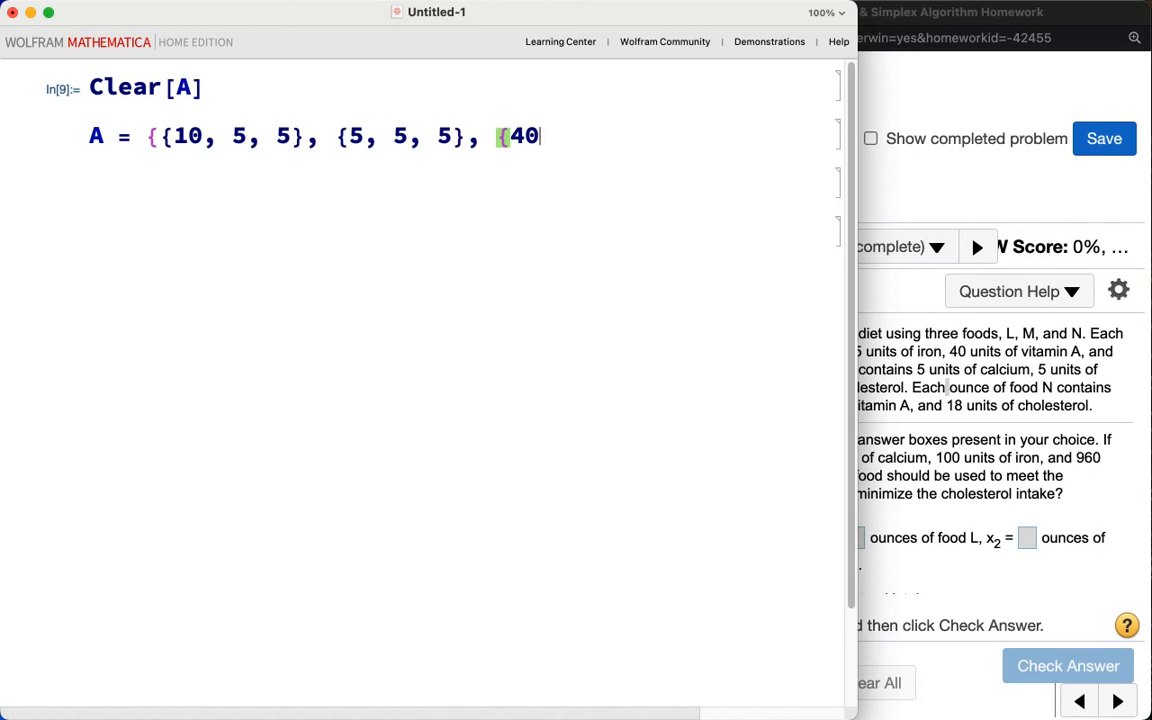
type(", 60, 50")
key("BackSpace")
key("BackSpace")
type("40}};")
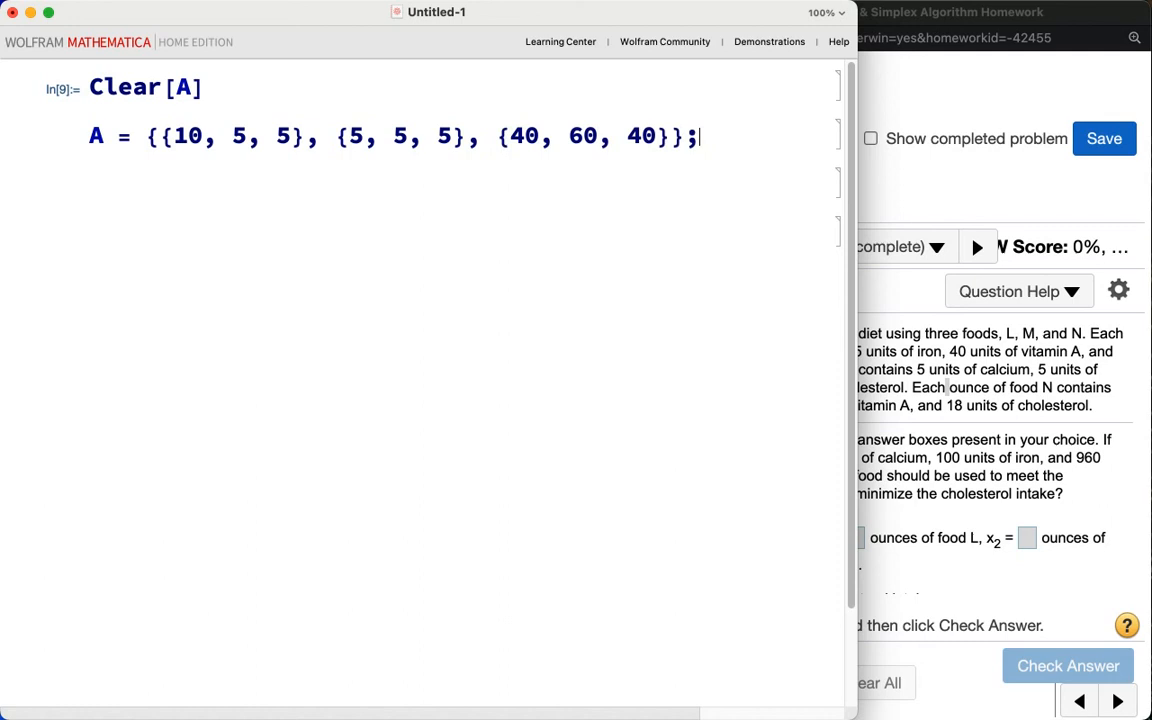
key("Return")
type("A ri// Mat")
left_click(109, 180)
type("rix")
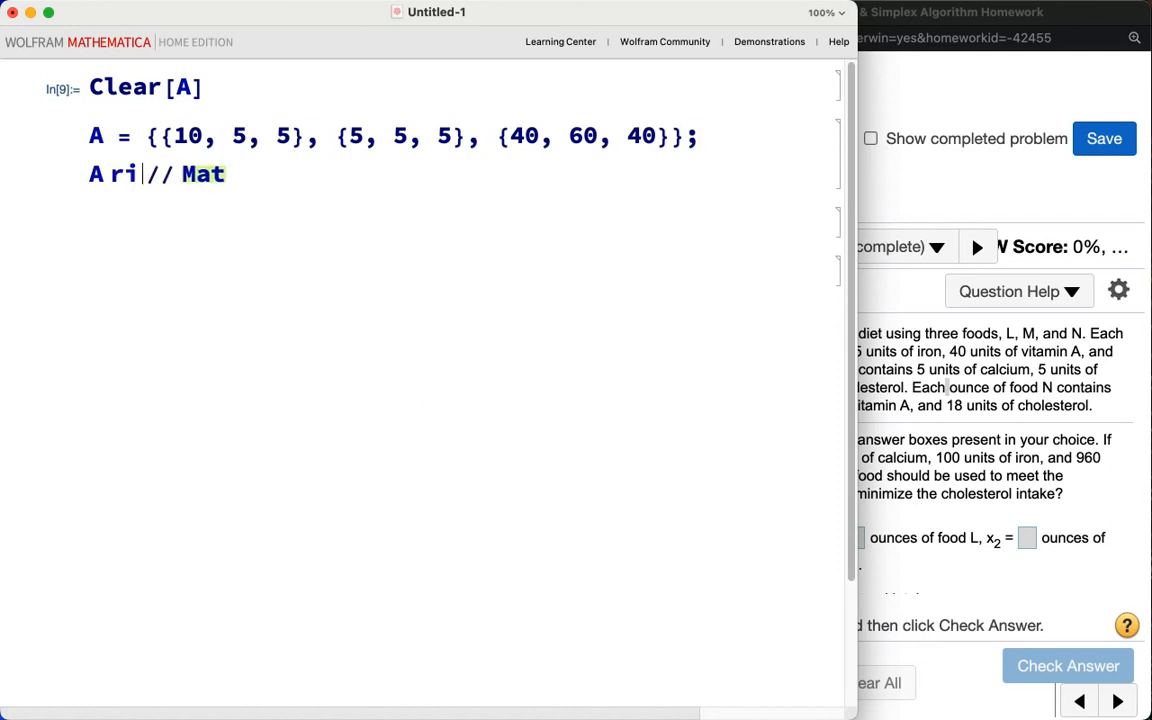
key("BackSpace")
key("BackSpace")
key("BackSpace")
key("BackSpace")
key("BackSpace")
key("BackSpace")
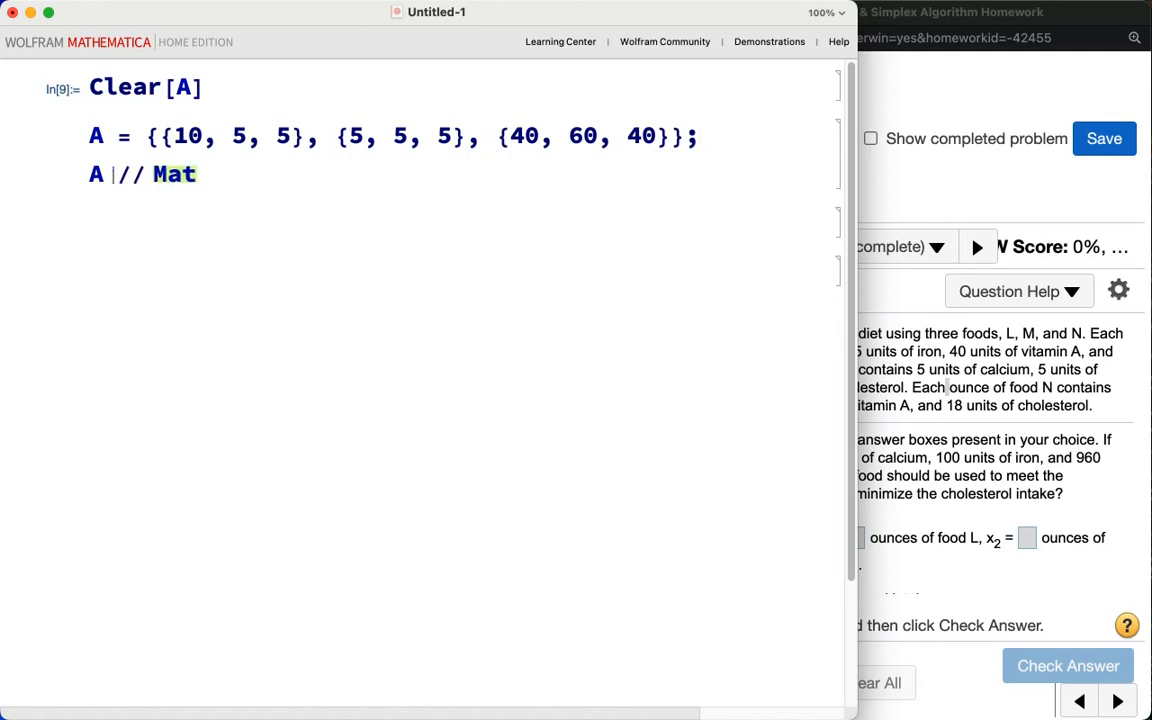
key("Return")
type("A")
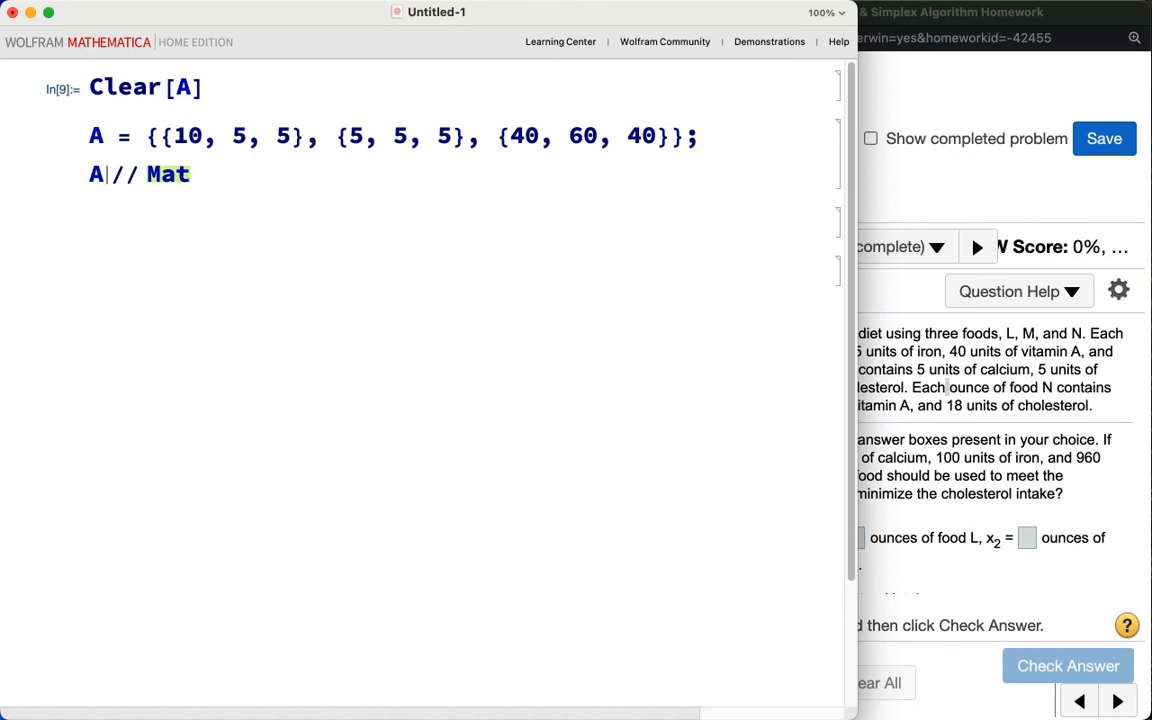
left_click(221, 171)
type("rixFoprm")
key("BackSpace")
key("BackSpace")
key("BackSpace")
key("BackSpace")
key("BackSpace")
type("Form")
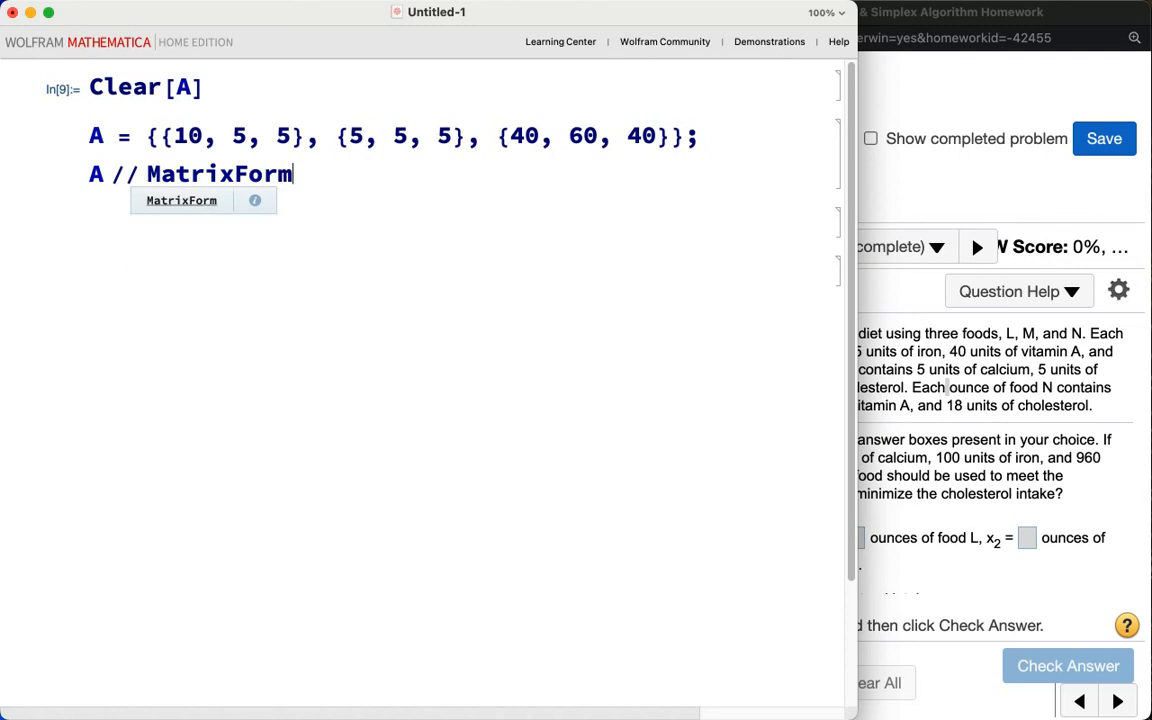
key("shift+Return")
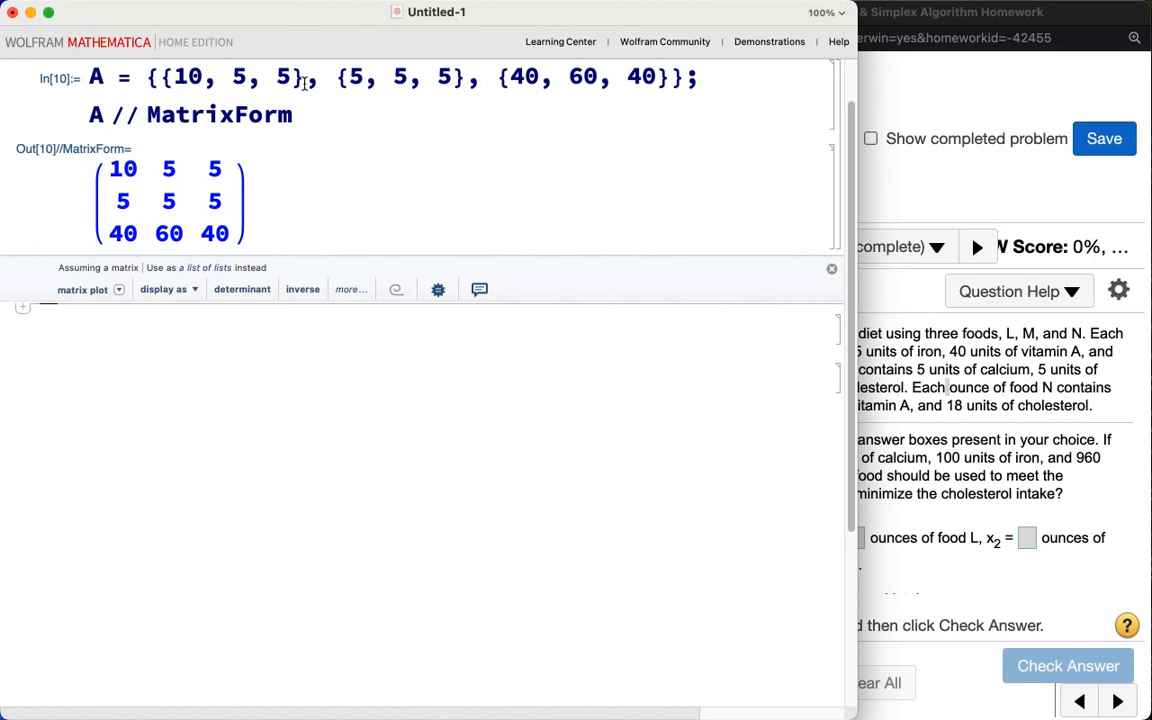
left_click(836, 146)
key("BackSpace")
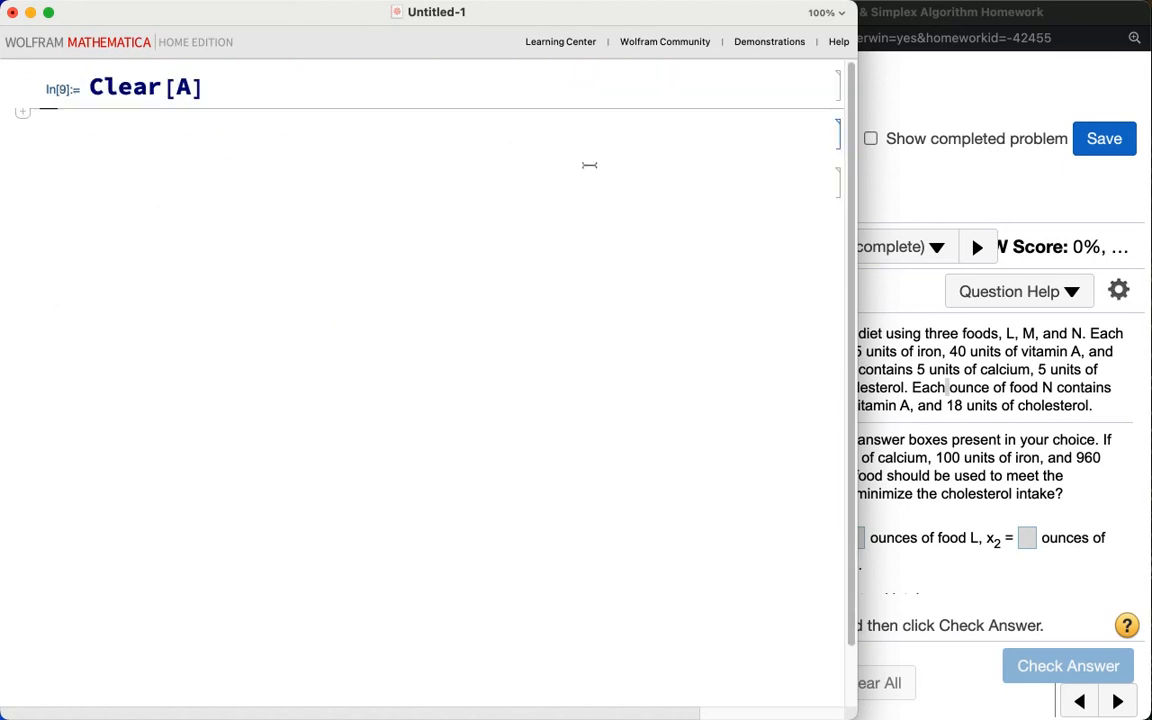
Step: Retype and evaluate Clear[A] in the first cell
left_click(262, 87)
key("BackSpace")
key("BackSpace")
key("BackSpace")
key("BackSpace")
key("BackSpace")
key("BackSpace")
key("BackSpace")
key("BackSpace")
type("C")
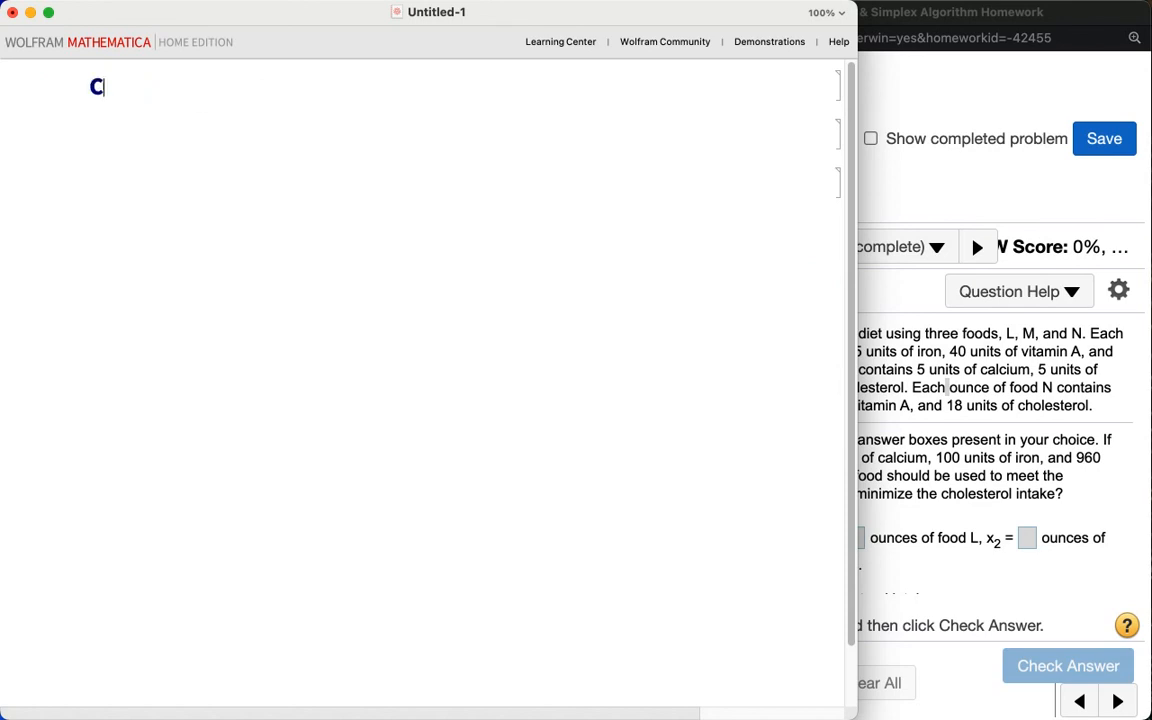
type("lear[A]")
key("shift+Return")
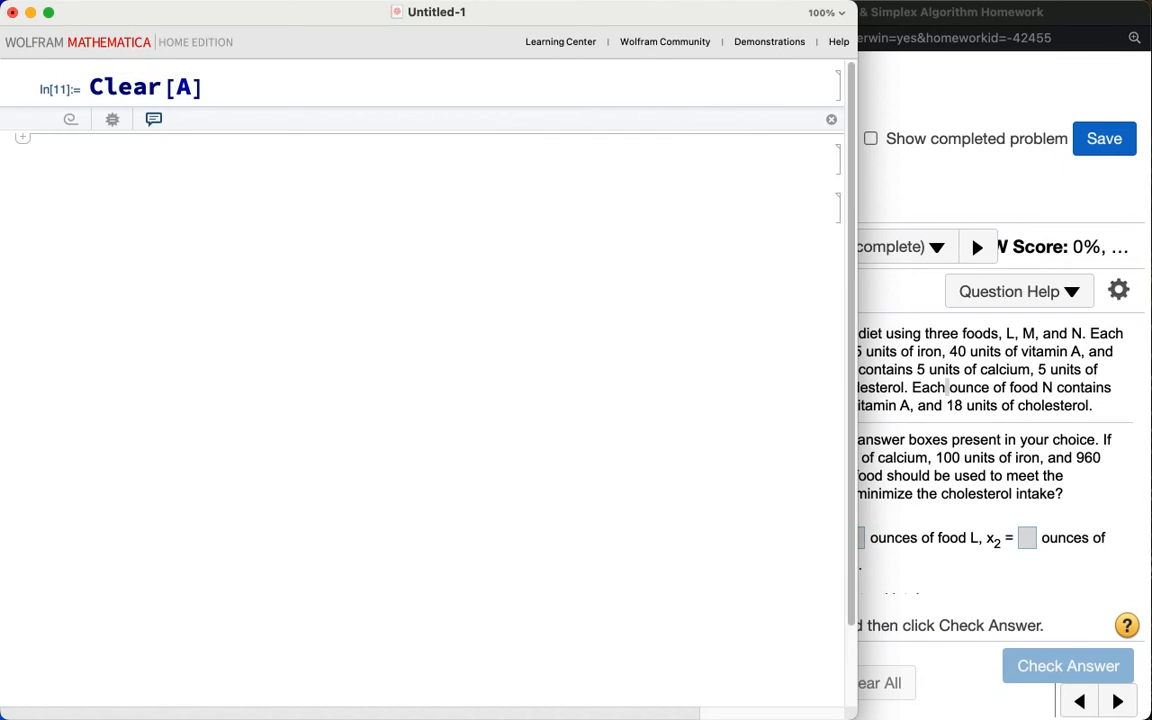
Step: Define A = {{10, 5, 5}, {5, 5, 5}, {40, 60, 40}, {-150, -100, -960}} and display it with MatrixForm
type("A = [")
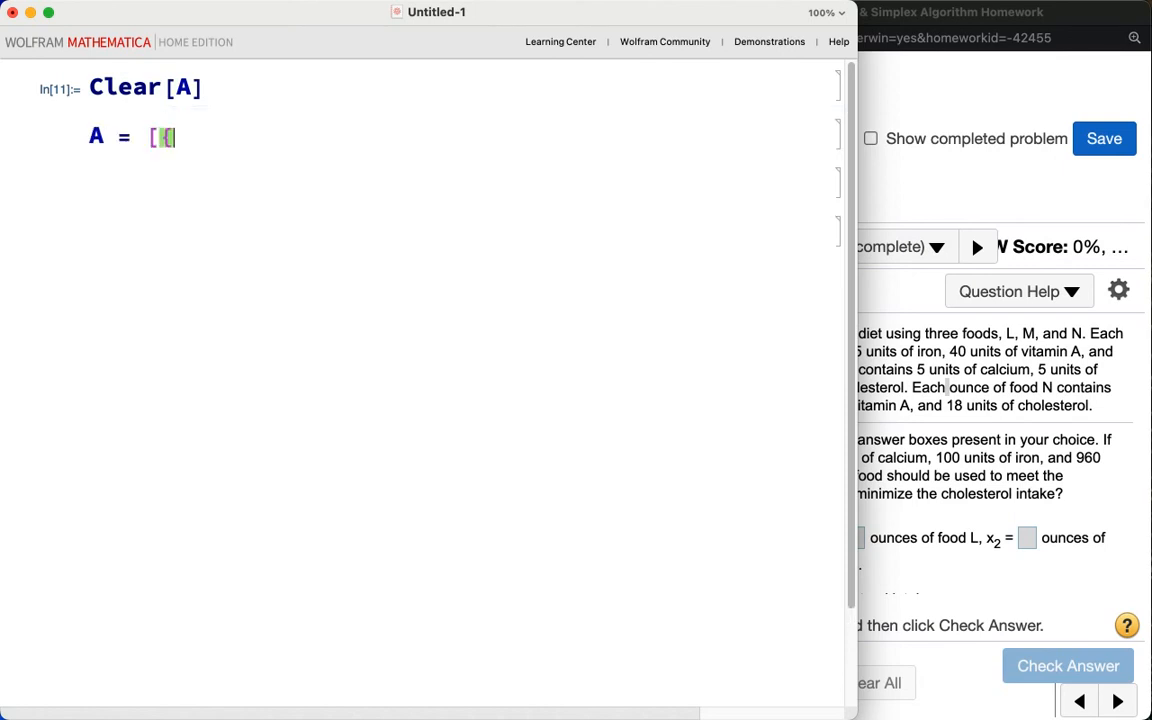
key("BackSpace")
type("{{10, 5, 5}, ")
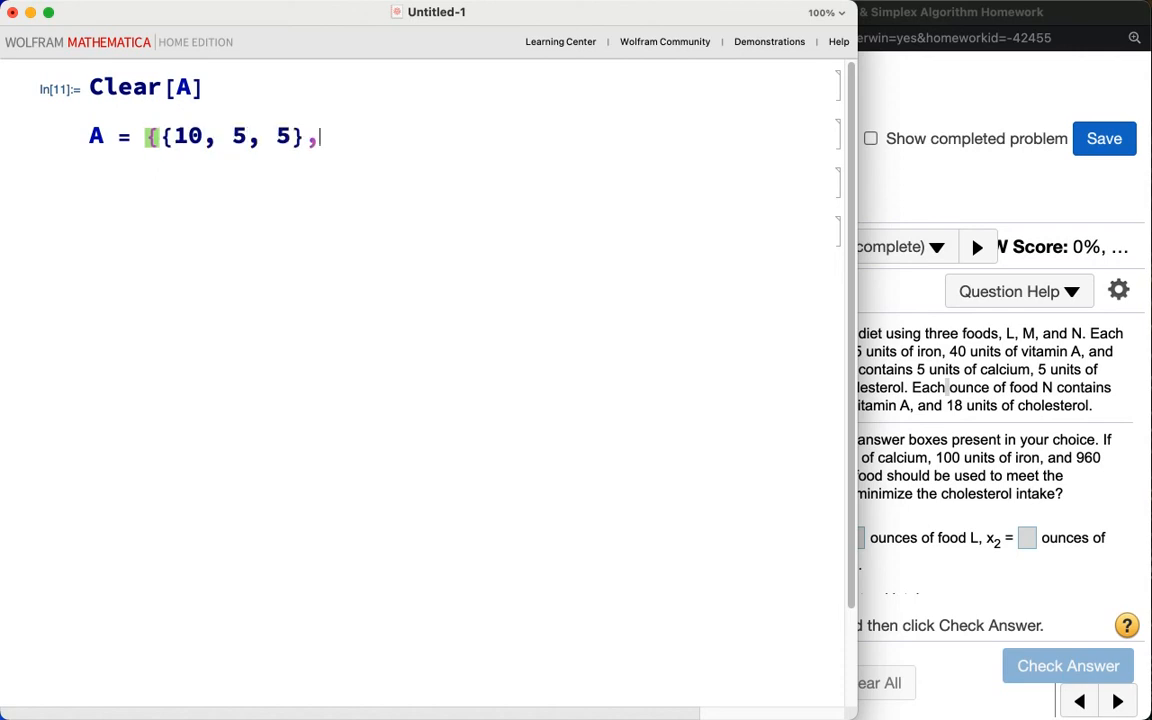
type("{5, 5, 5}, {")
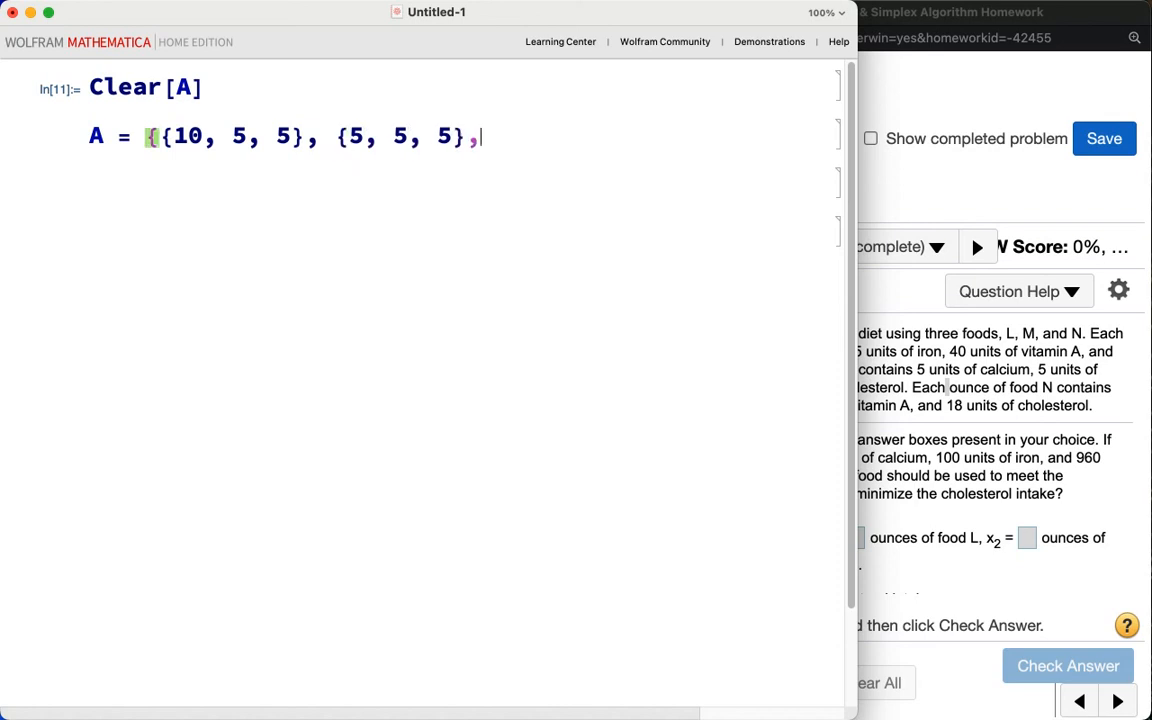
type("40, ")
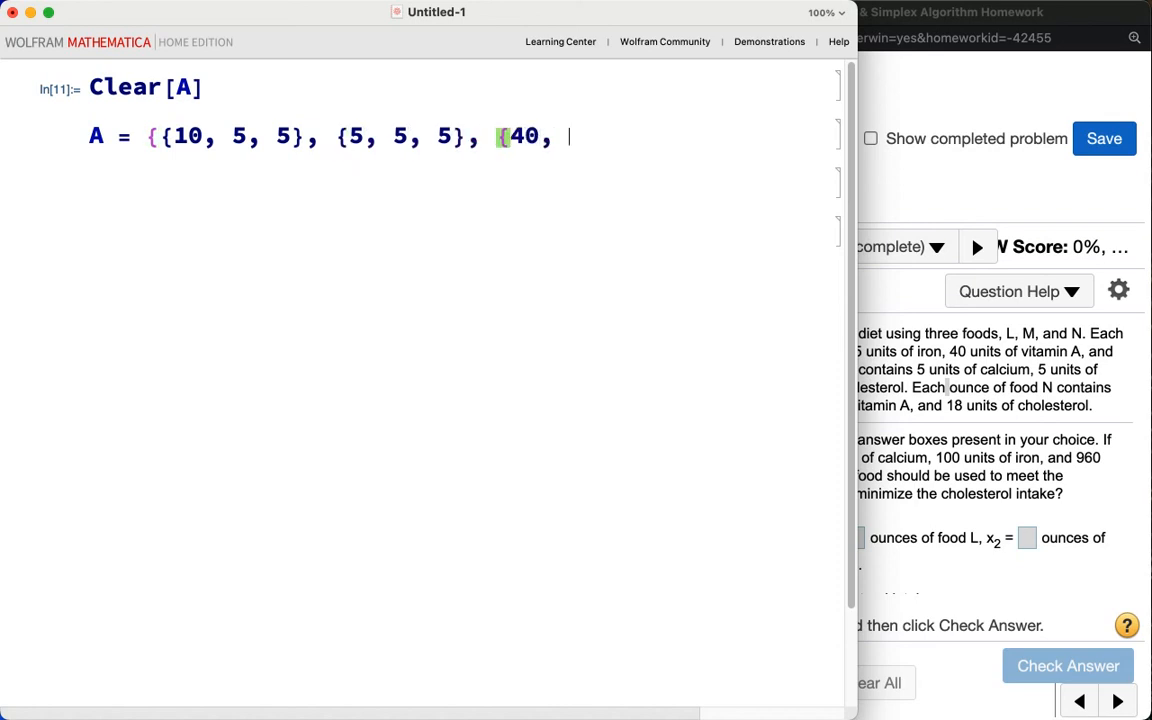
type("60, 40")
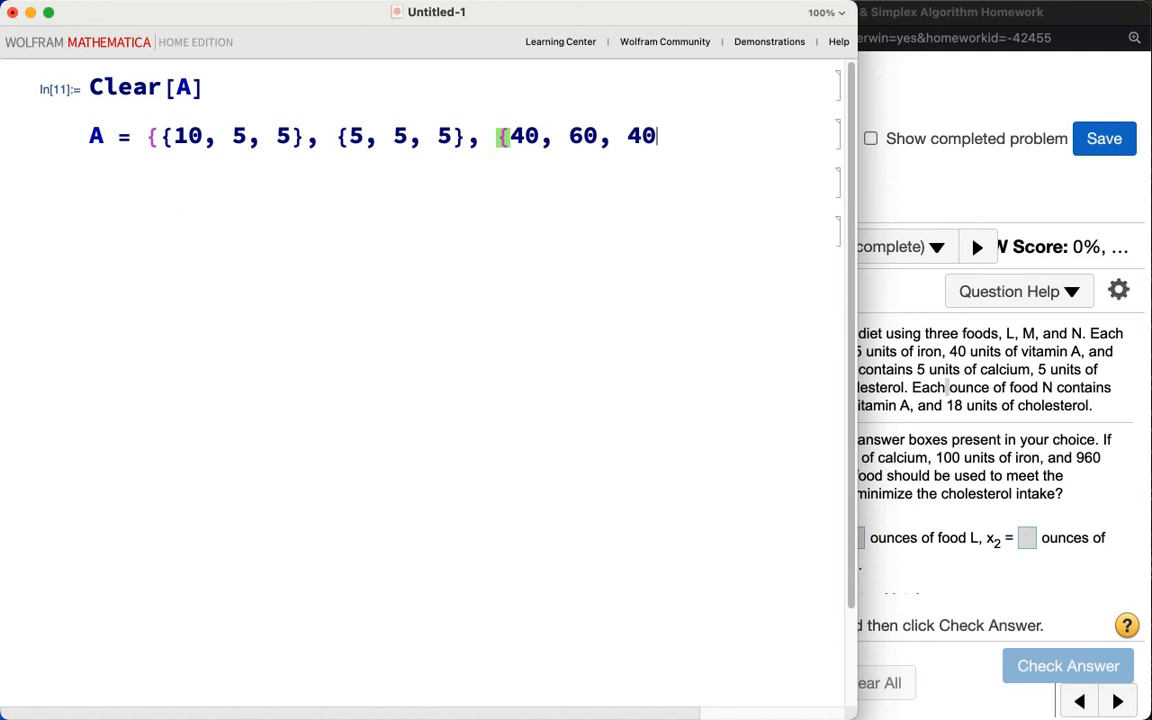
type("}, {")
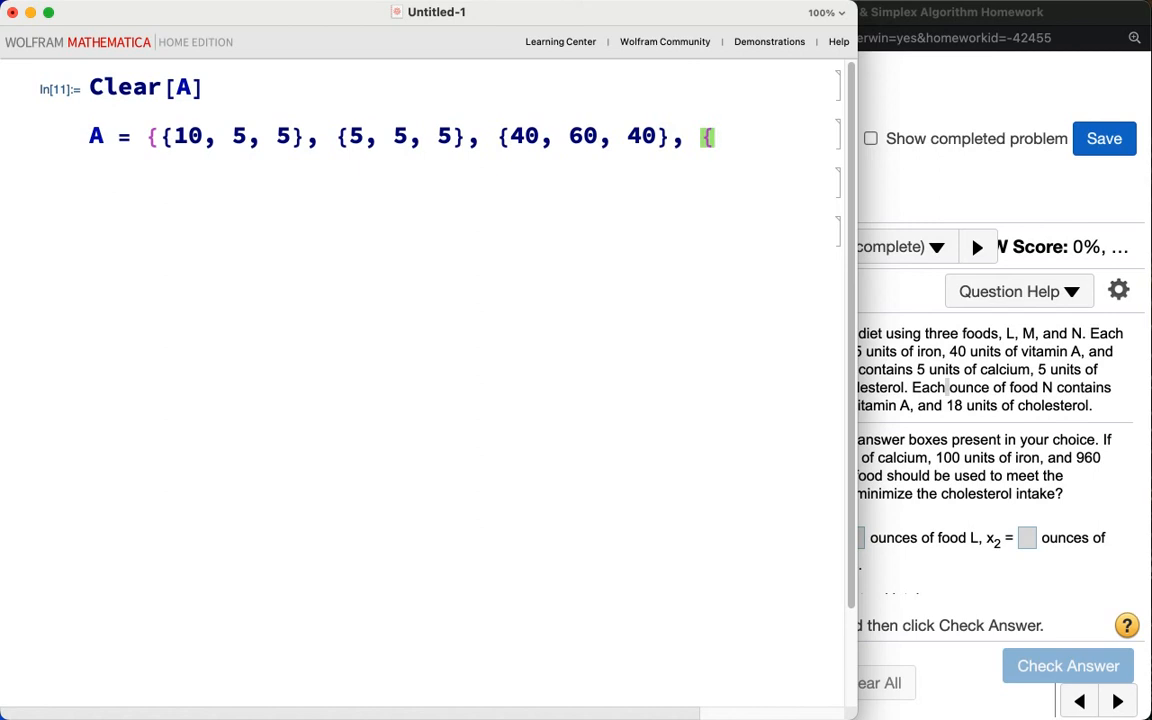
type("-150, -100, ")
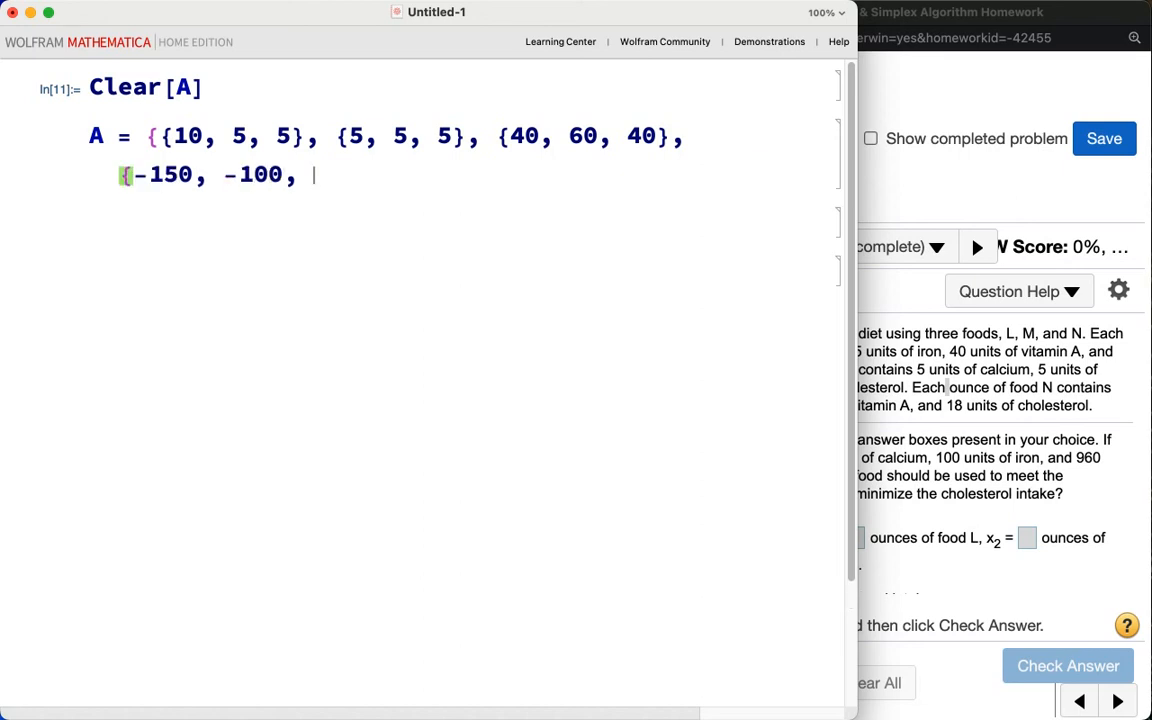
type("-960}};")
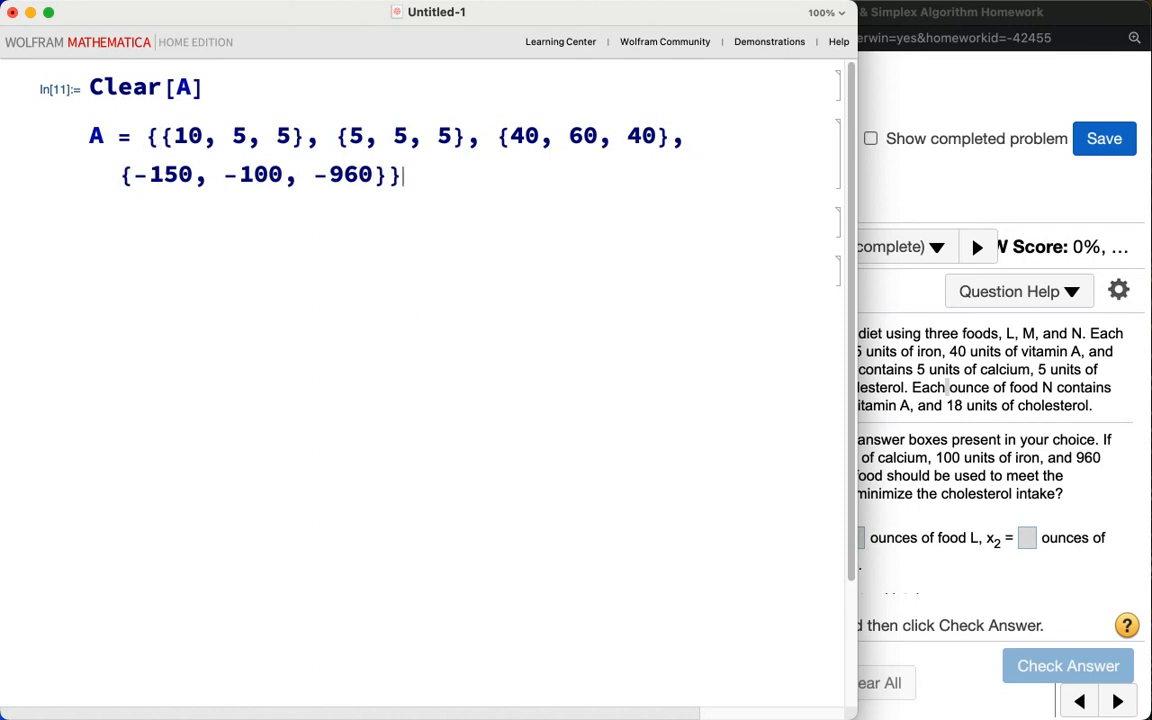
key("Return")
type("A /")
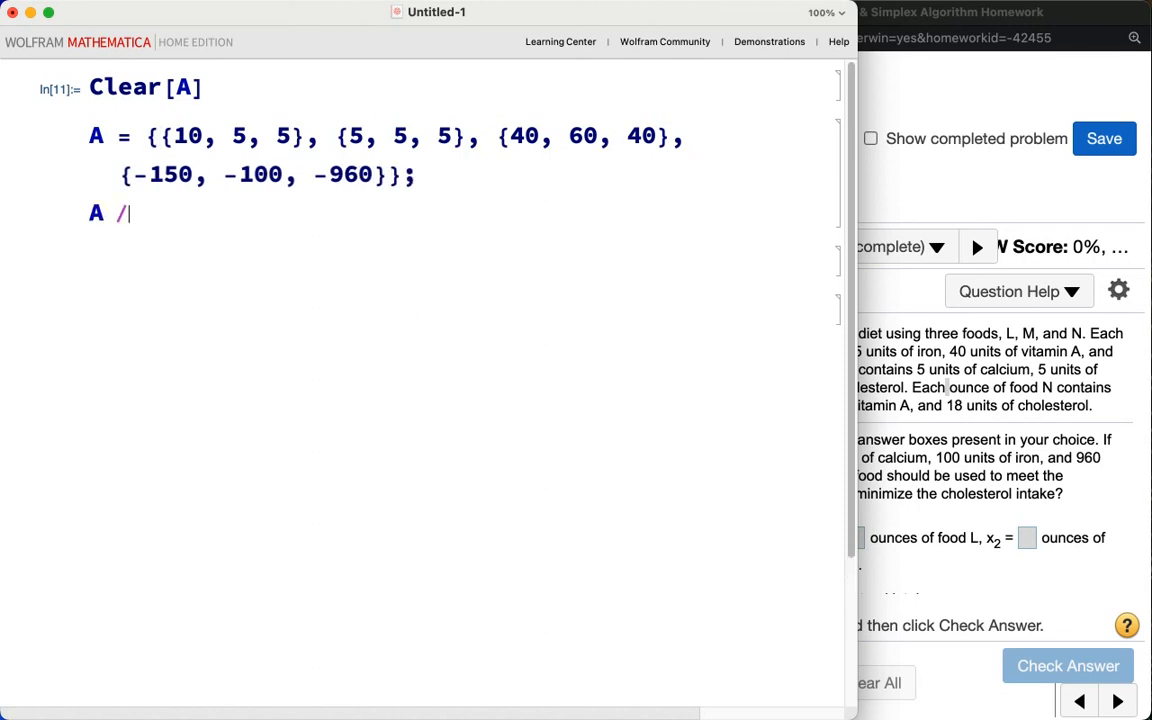
type("/ MatrixForm")
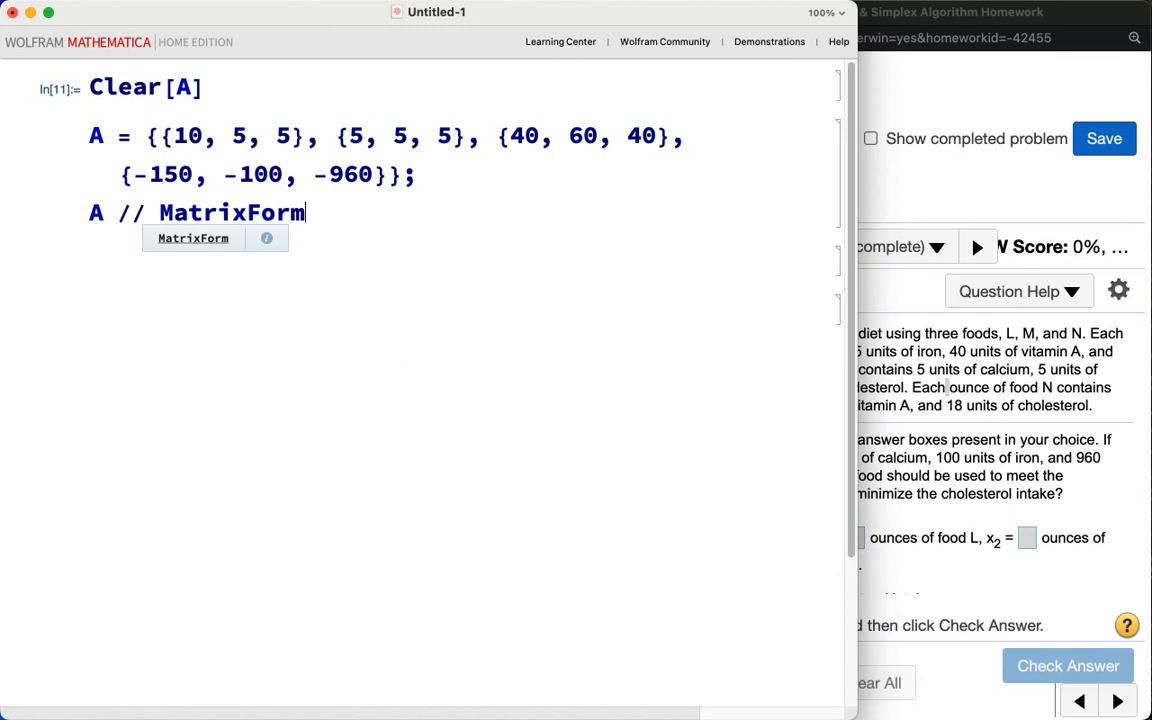
key("shift+Return")
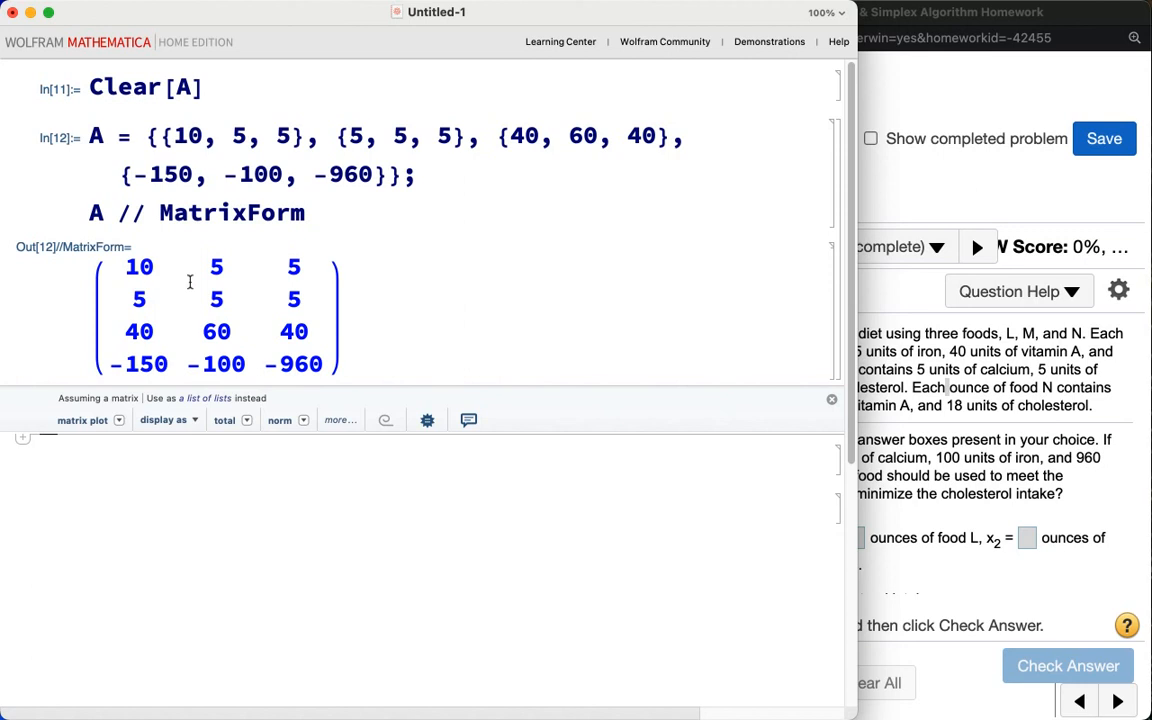
mouse_move(67, 261)
left_mouse_down()
mouse_move(82, 300)
mouse_move(62, 315)
mouse_move(94, 313)
mouse_move(82, 348)
mouse_move(94, 377)
mouse_move(108, 376)
left_mouse_up()
left_click_drag(104, 362, 103, 397)
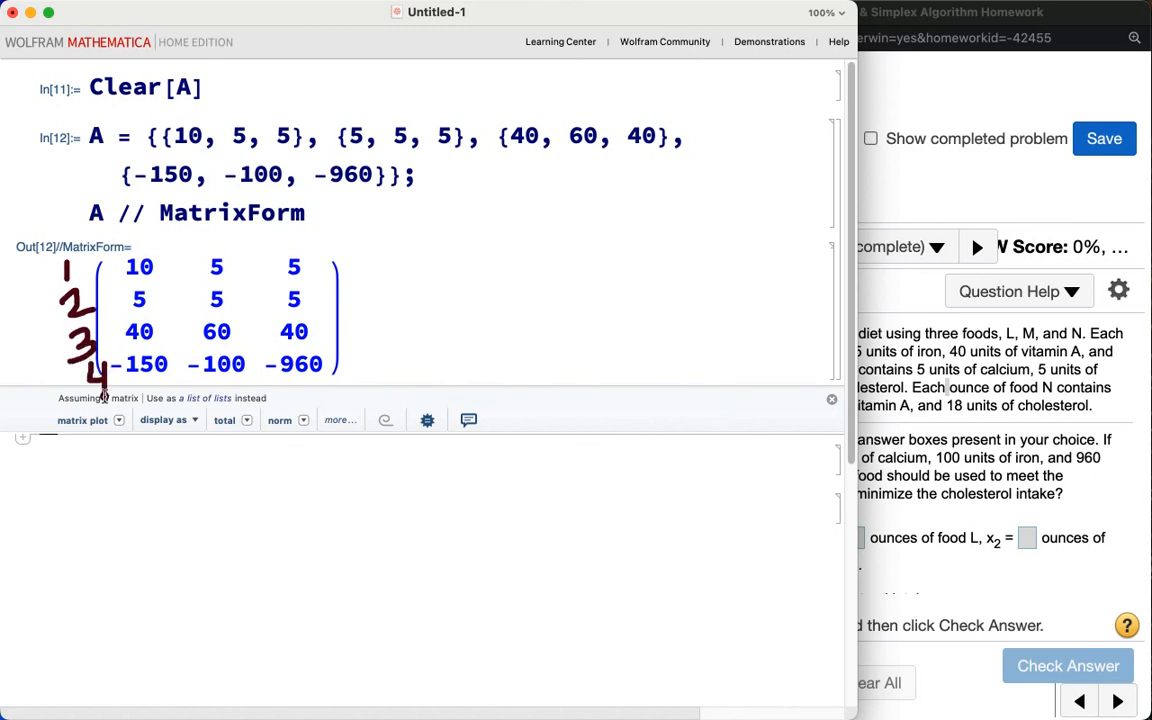
key("Escape")
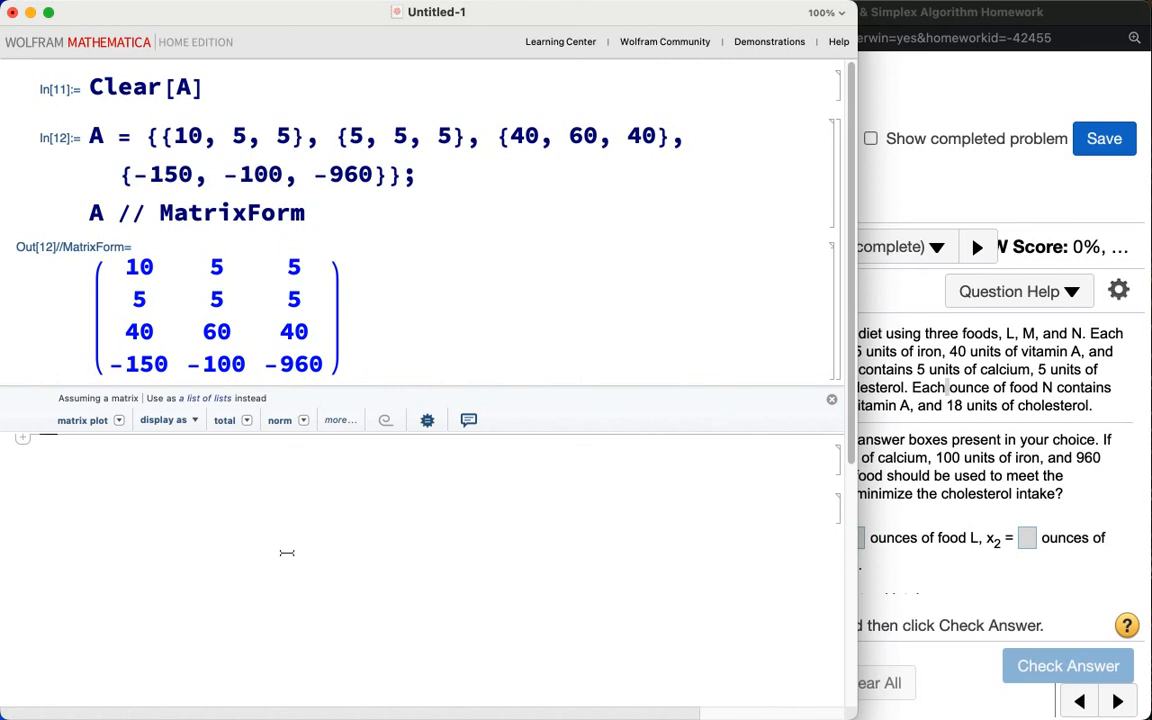
Step: Start a new cell with Join[A, IdentityMatrix[3]], dropping the leading A = assignment
type("A")
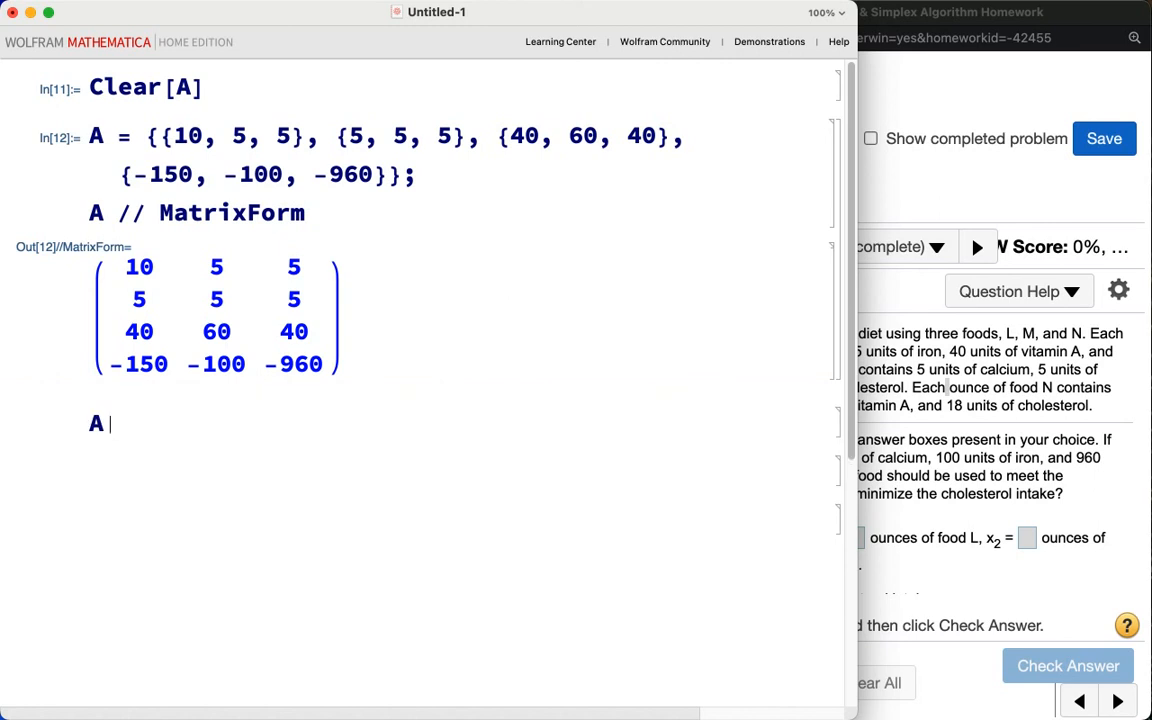
type(" = Join[")
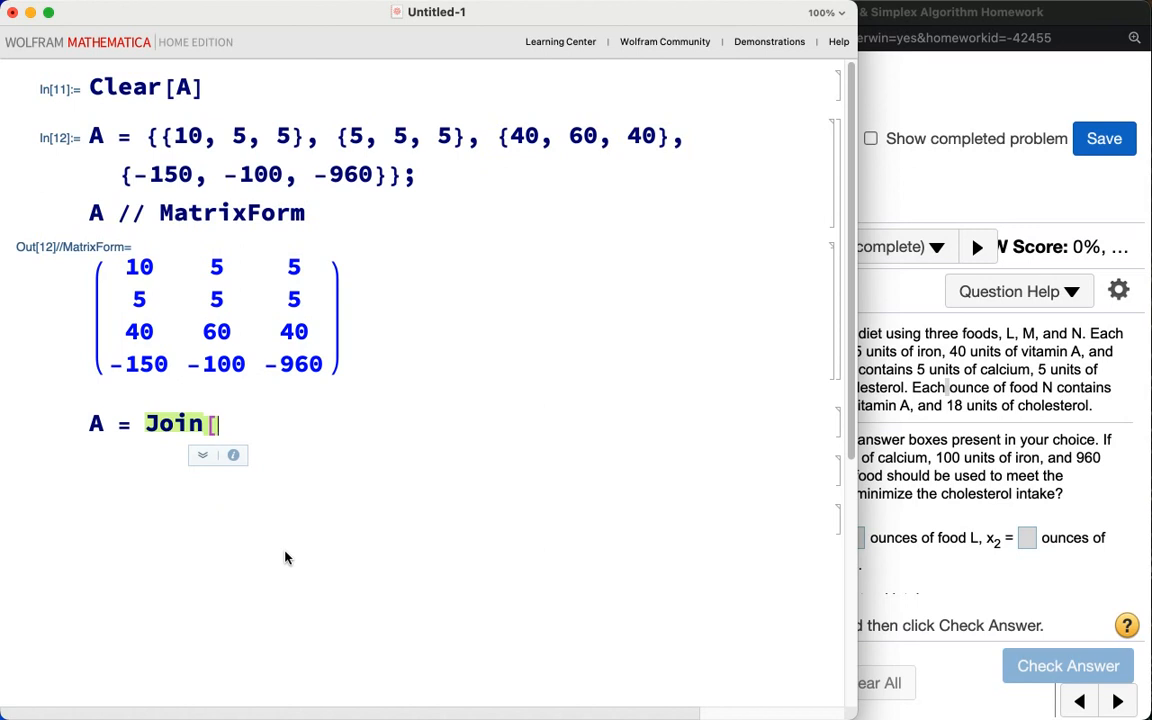
type("A, Ide")
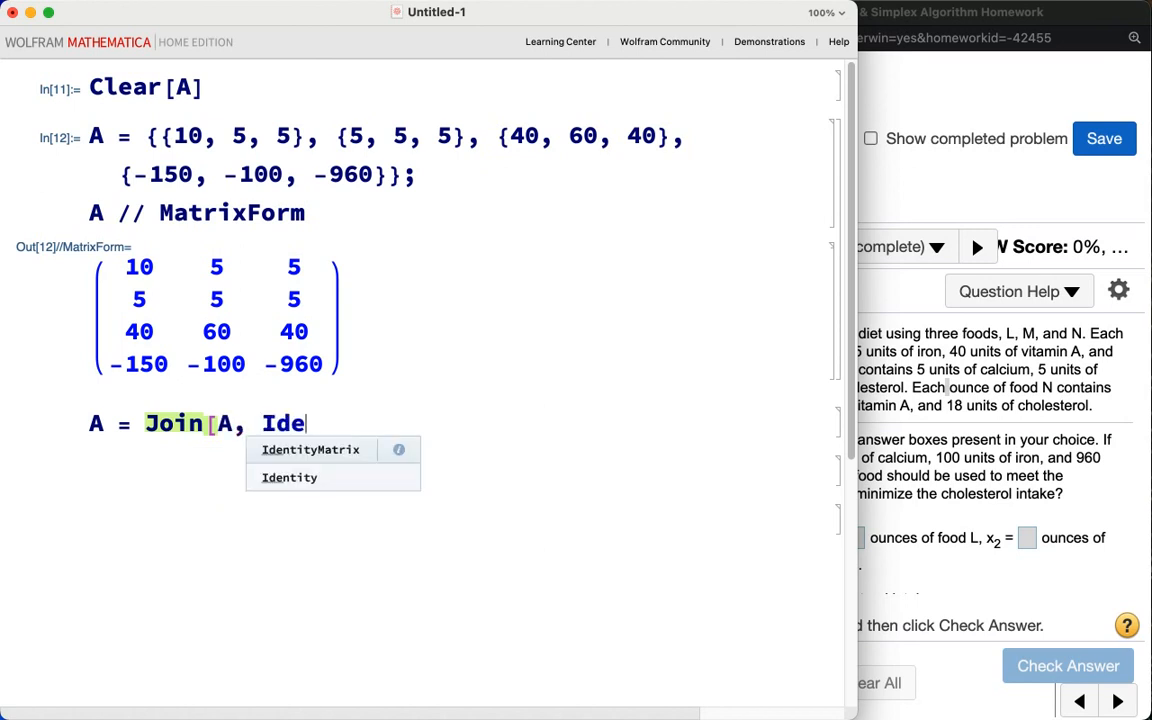
type("ntityMatrix[3]")
left_click(146, 424)
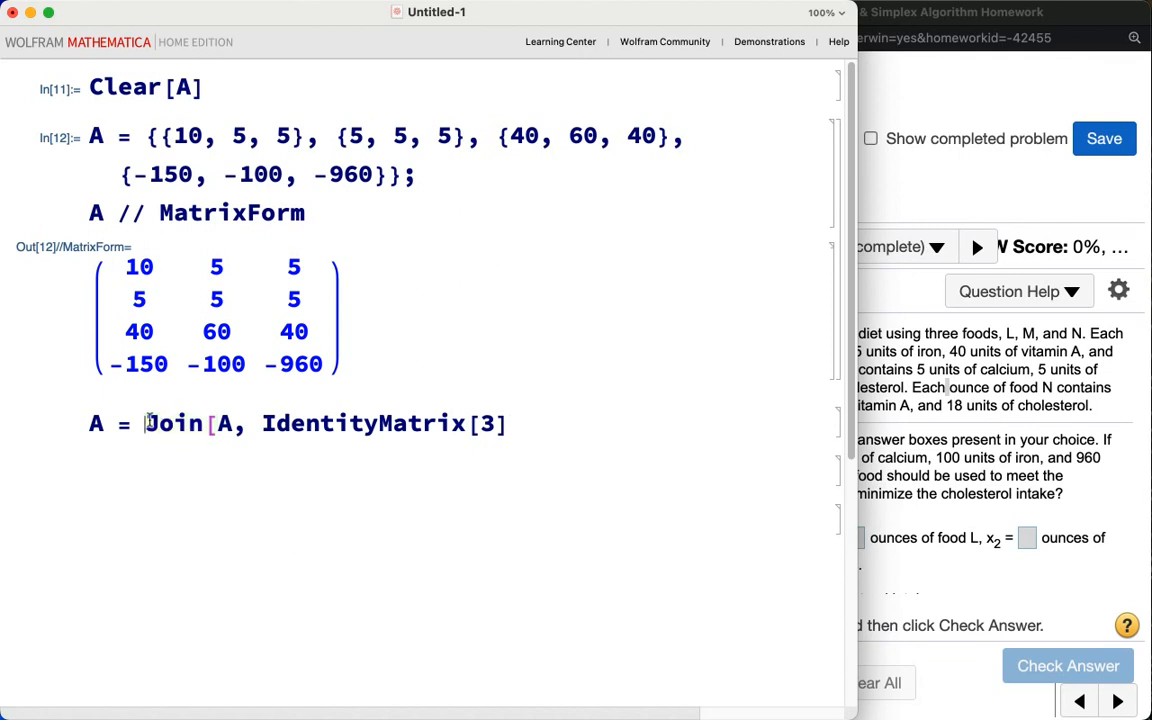
key("BackSpace")
key("BackSpace")
key("BackSpace")
key("BackSpace")
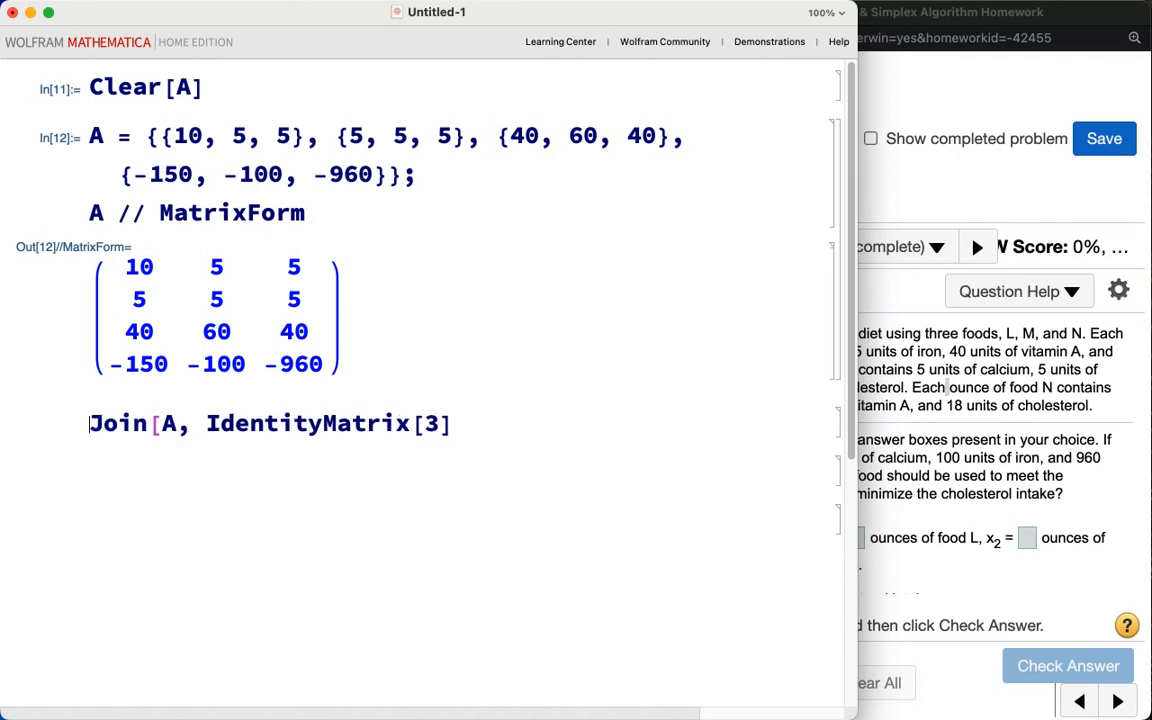
Step: Complete the Join with the column {{20}, {20}, {18}, {0}} along level 2 and evaluate it with MatrixForm
left_click(471, 420)
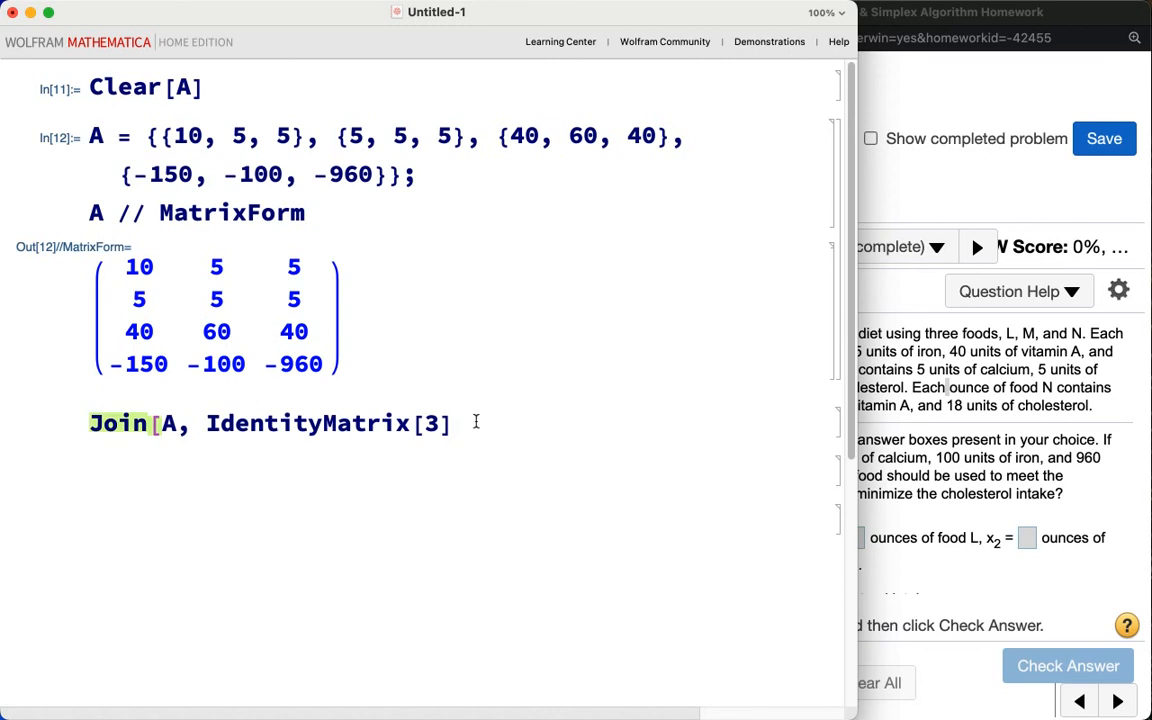
type(", {{20}, {")
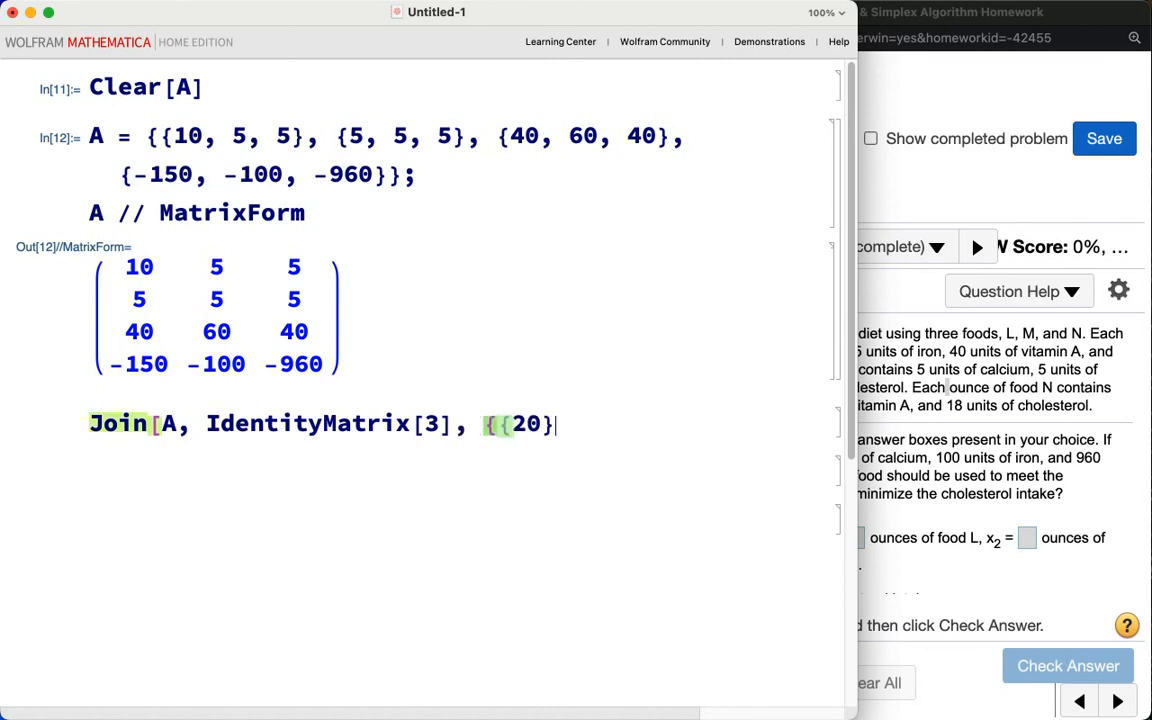
type("20}, {20},")
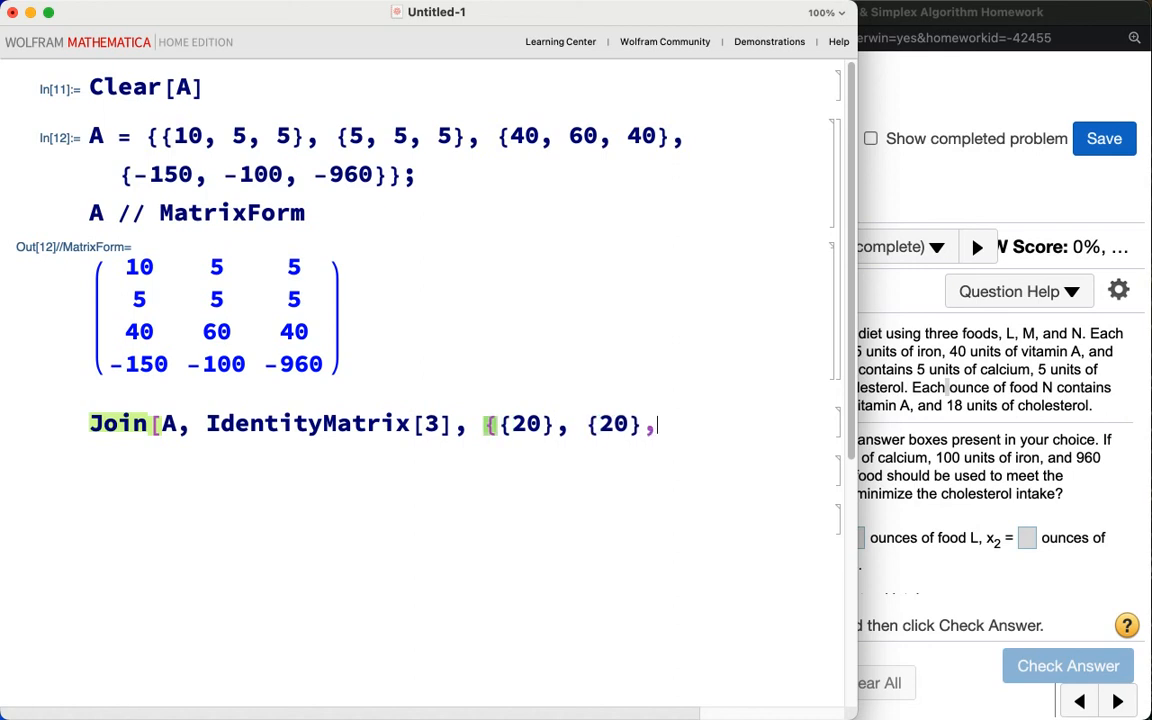
type(" {18}, ")
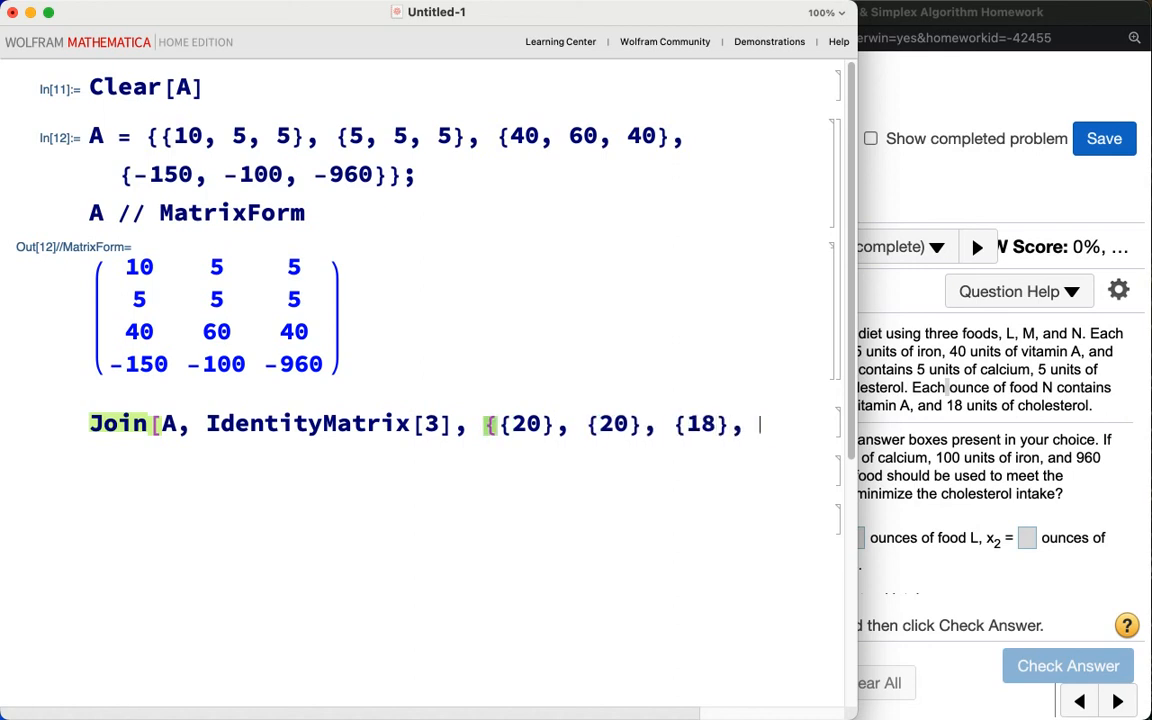
type("{0}}, 2")
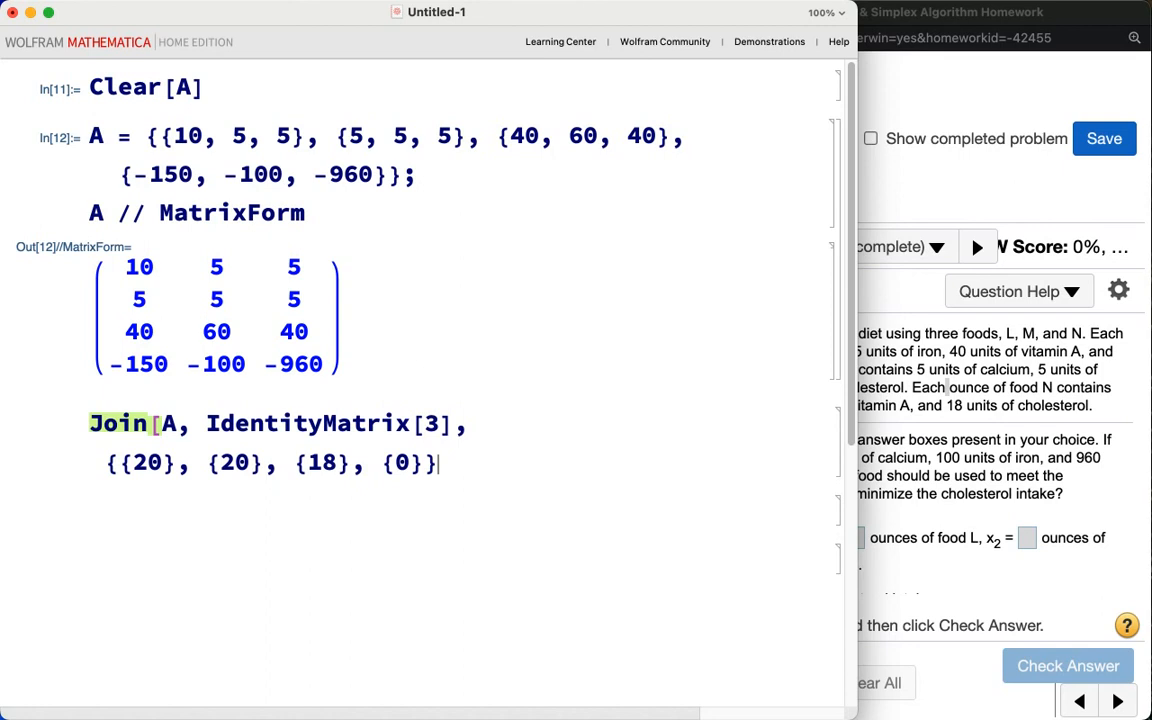
type("] //")
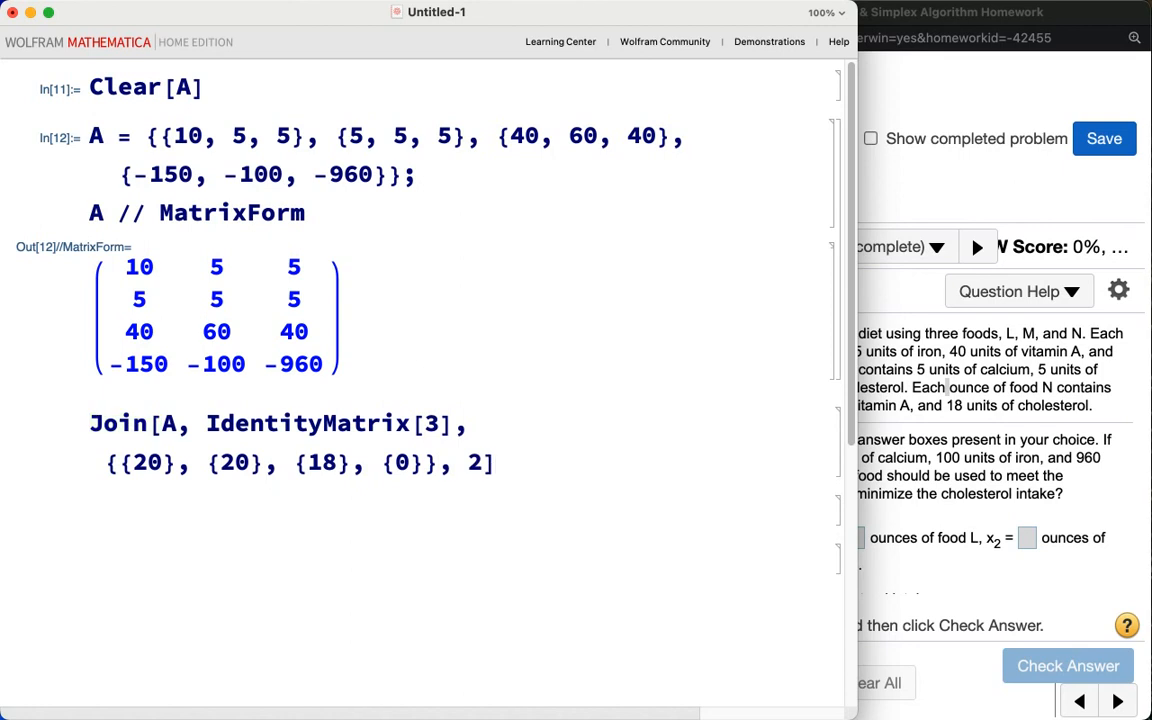
type(" MatrixForm")
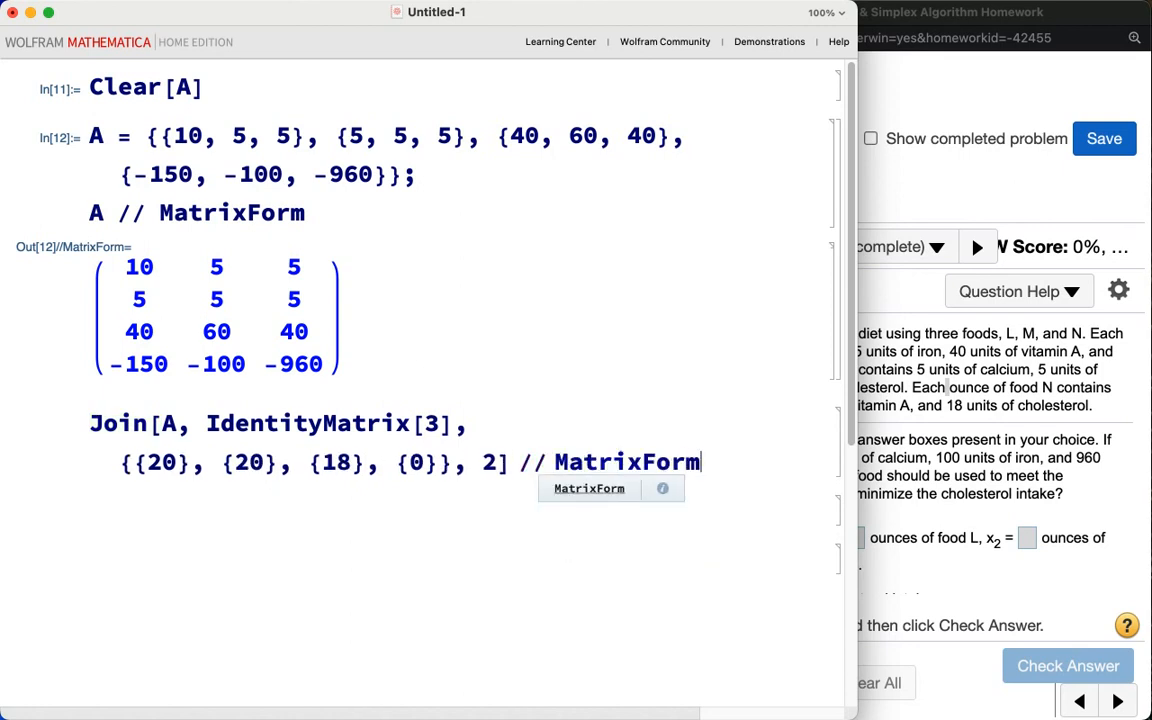
key("shift+Return")
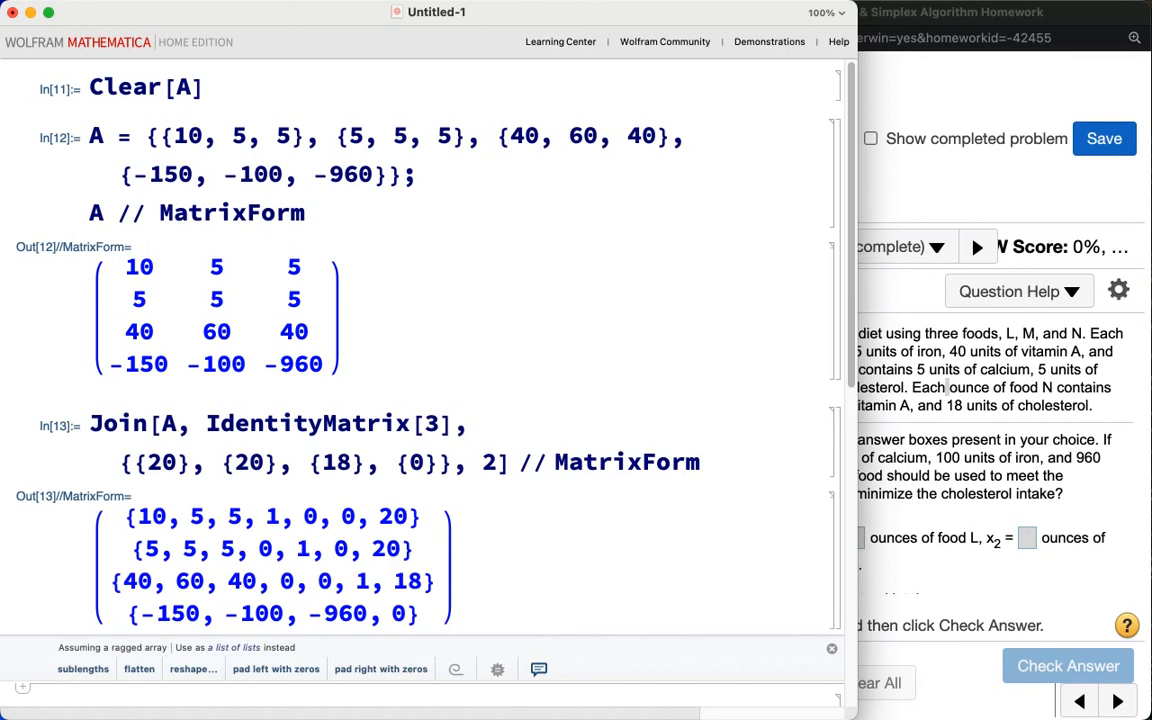
Step: Change the identity matrix size to IdentityMatrix[4] and re-evaluate the Join cell
left_click(444, 423)
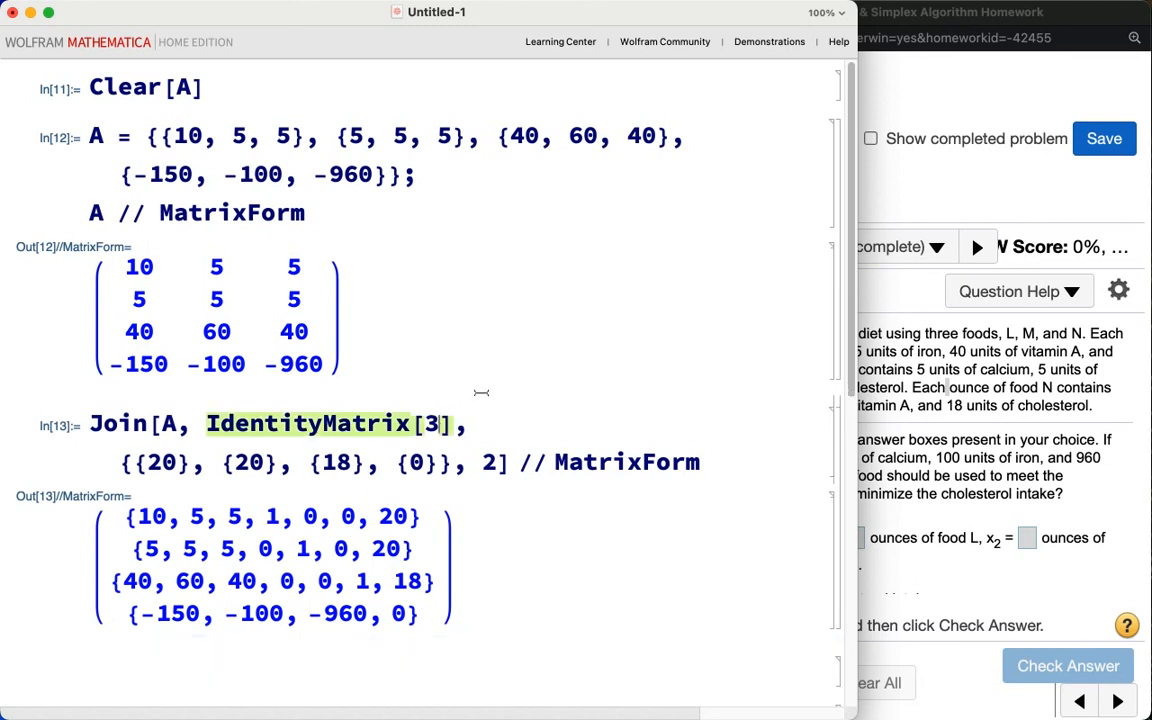
key("BackSpace")
type("4")
left_click(729, 461)
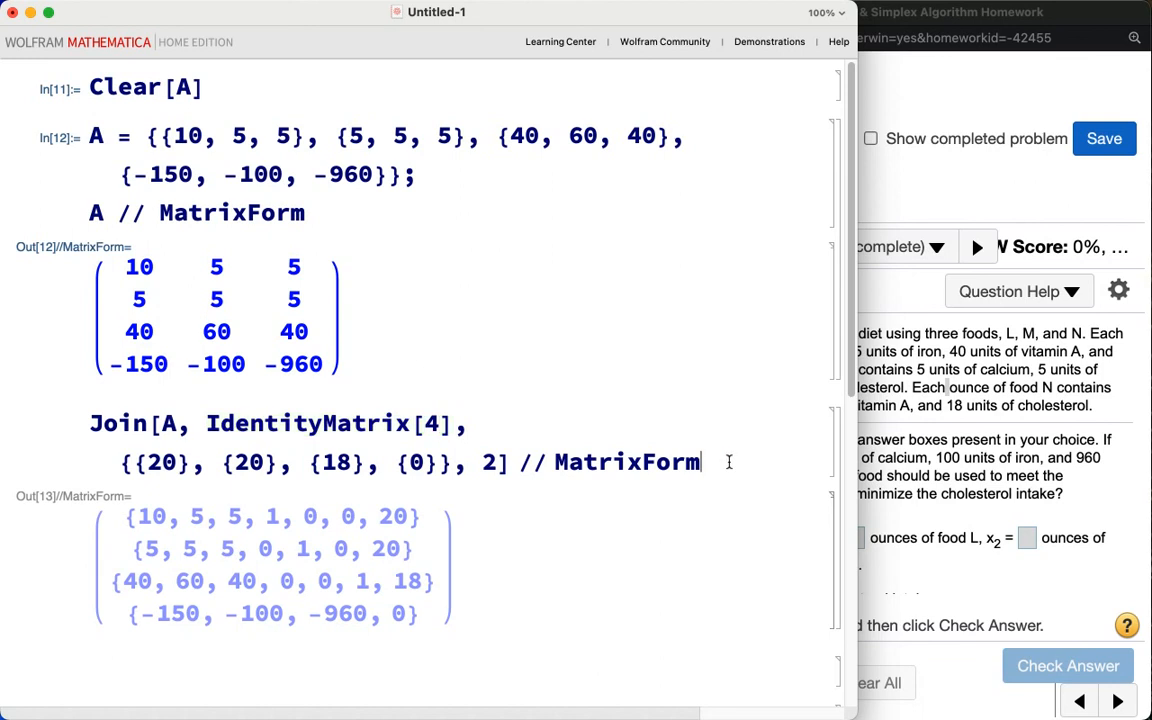
key("shift+Return")
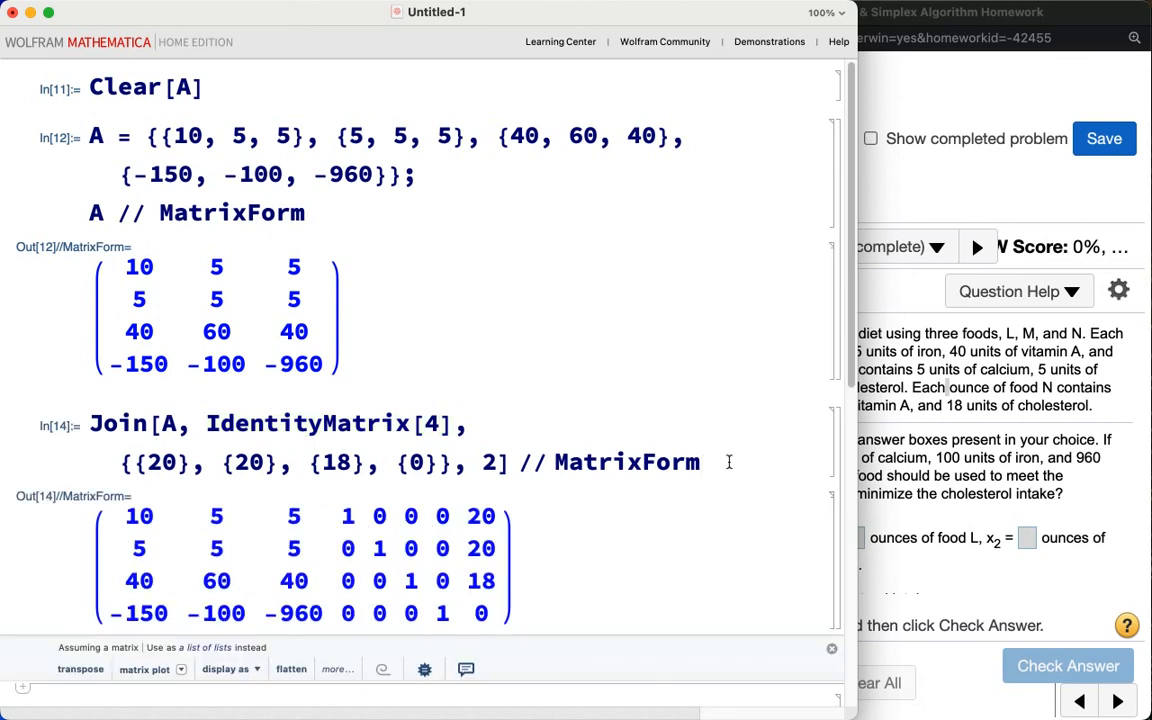
Step: Assign the joined tableau to A with a semicolon, display A // MatrixForm on a new line, and evaluate
left_click(88, 423)
type("A ")
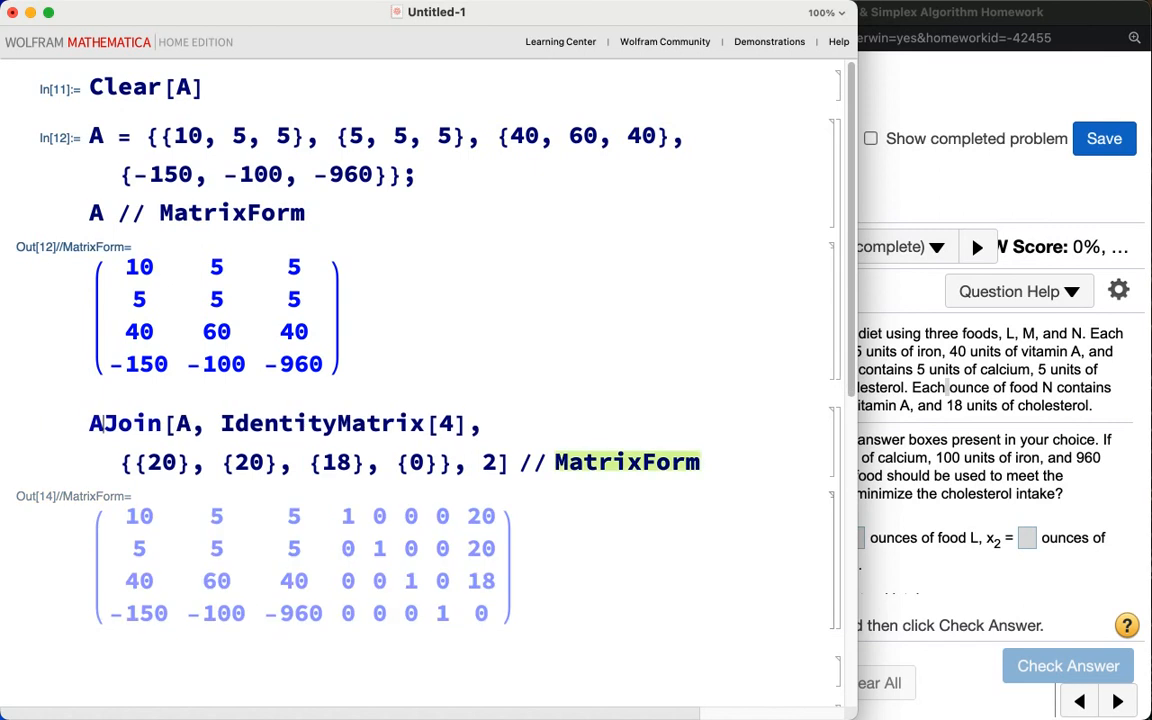
type("=")
left_click(526, 502)
type(";")
key("Return")
type("A")
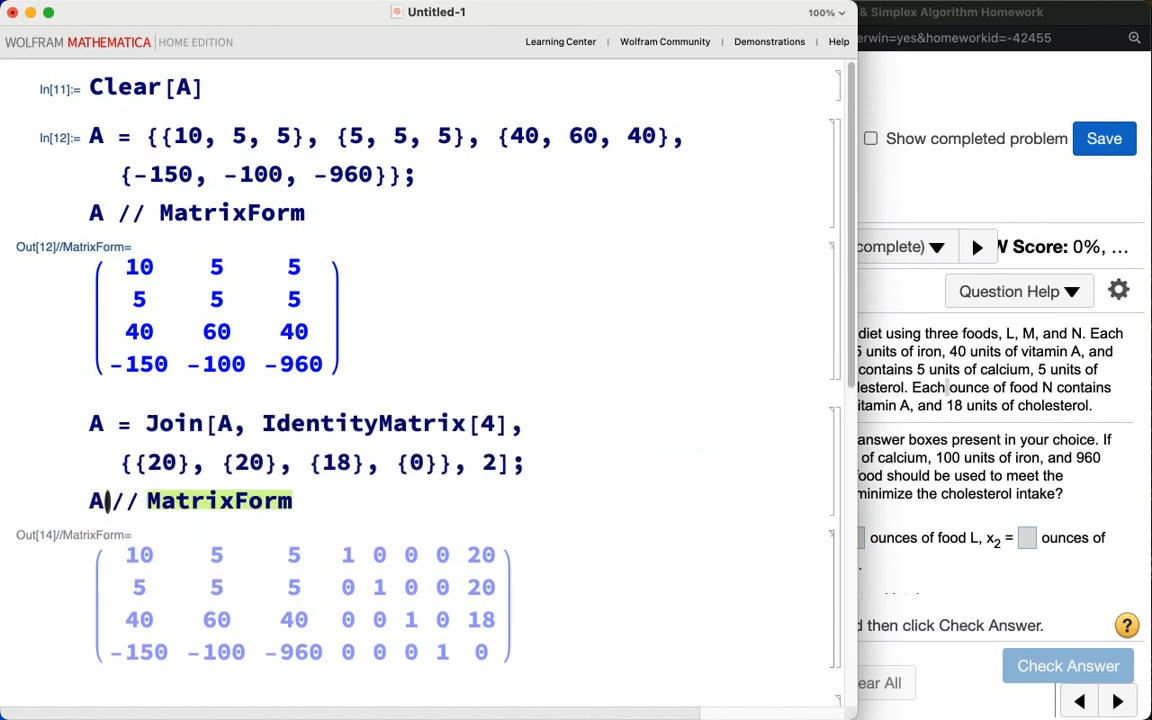
key("shift+Return")
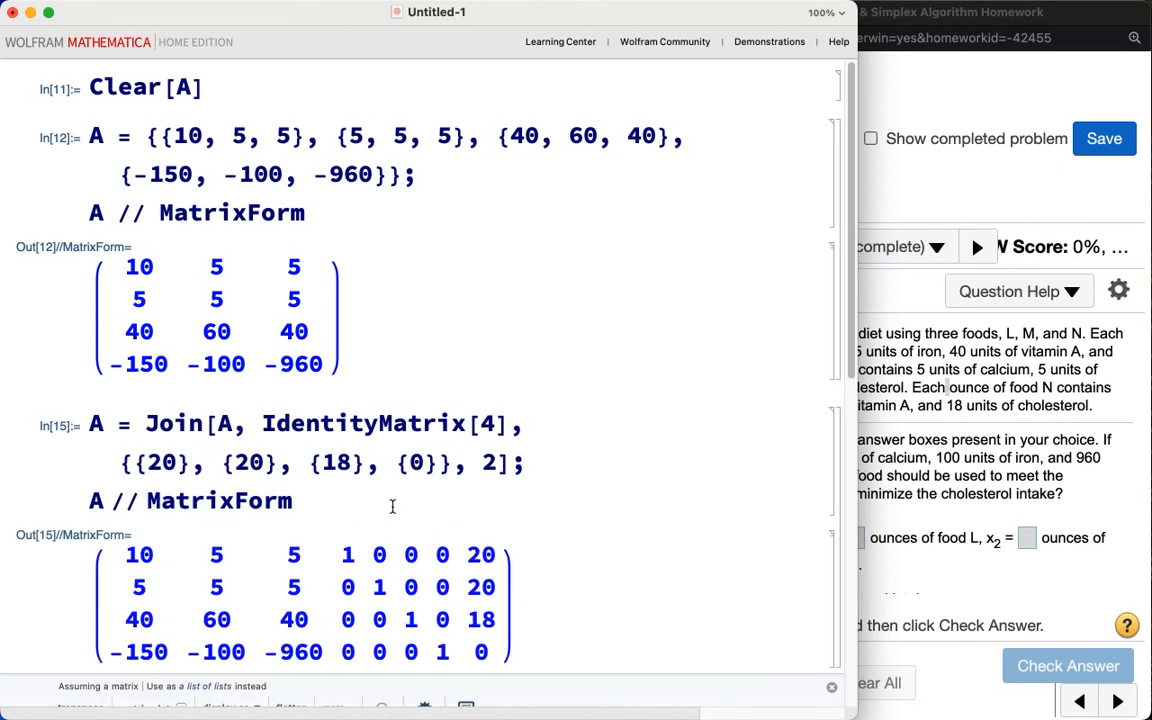
scroll(392, 506, "down", 5)
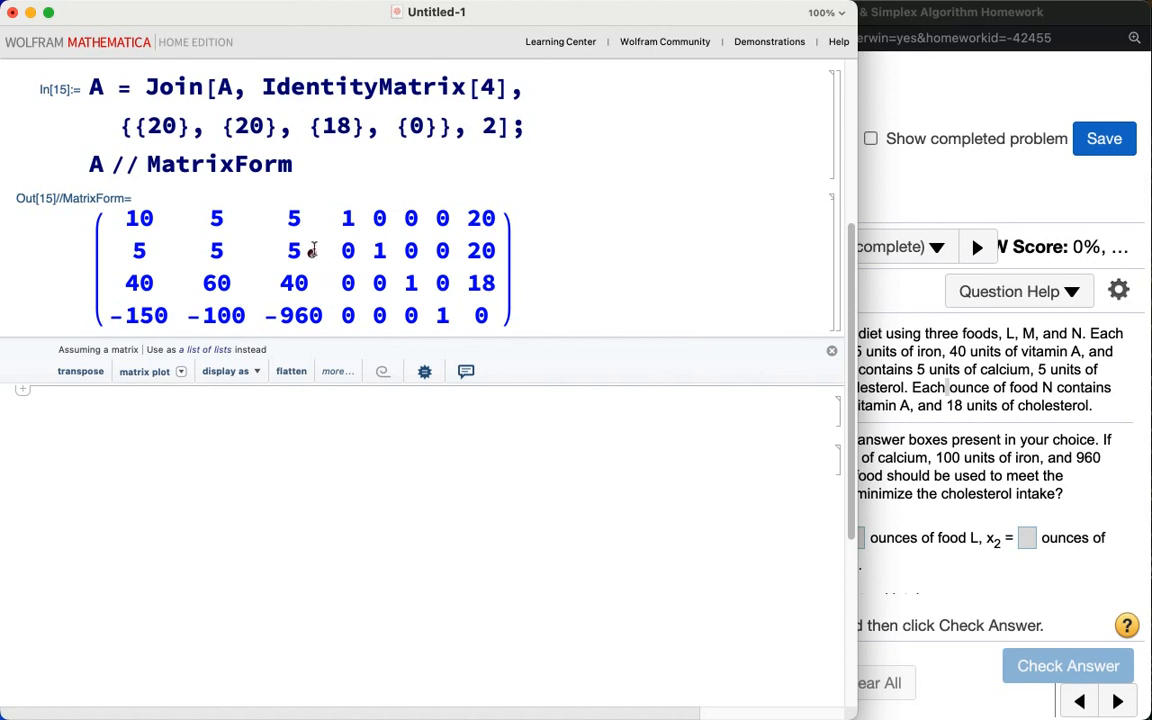
Step: Examine the tableau to identify the pivot column and use the ratio test on the right-hand column to choose the pivot row
mouse_move(315, 184)
left_mouse_down()
mouse_move(242, 222)
mouse_move(245, 310)
mouse_move(292, 303)
mouse_move(329, 272)
mouse_move(332, 211)
left_mouse_up()
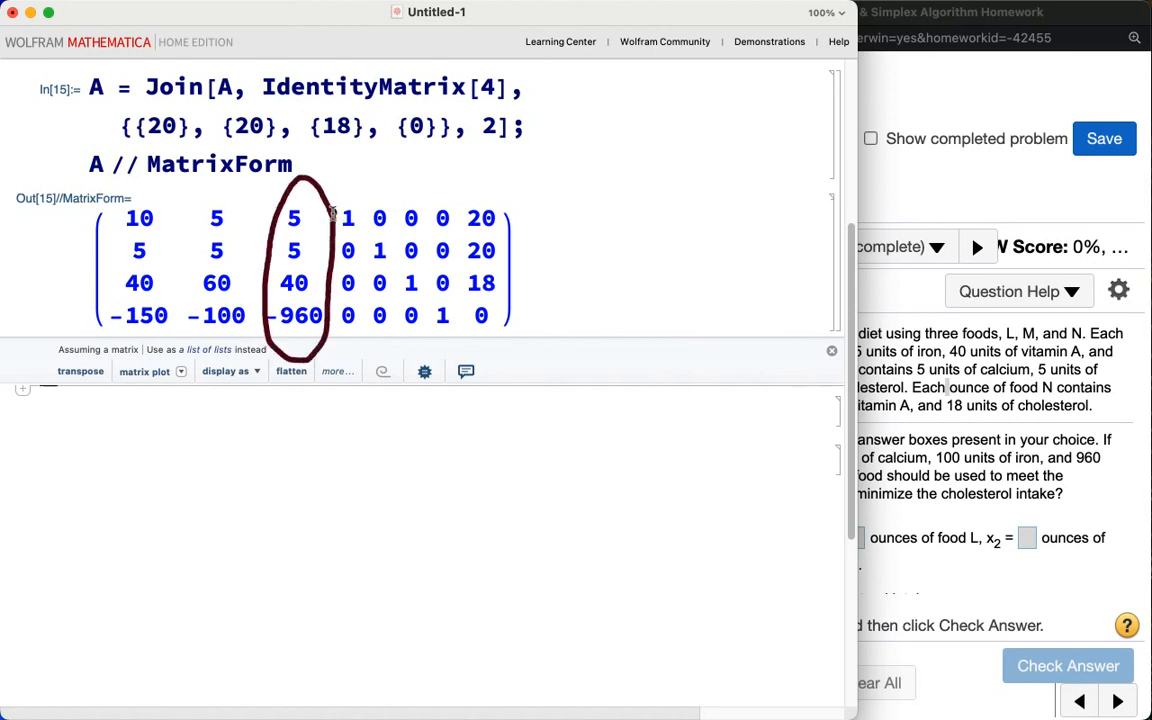
left_click_drag(268, 340, 336, 339)
key("Escape")
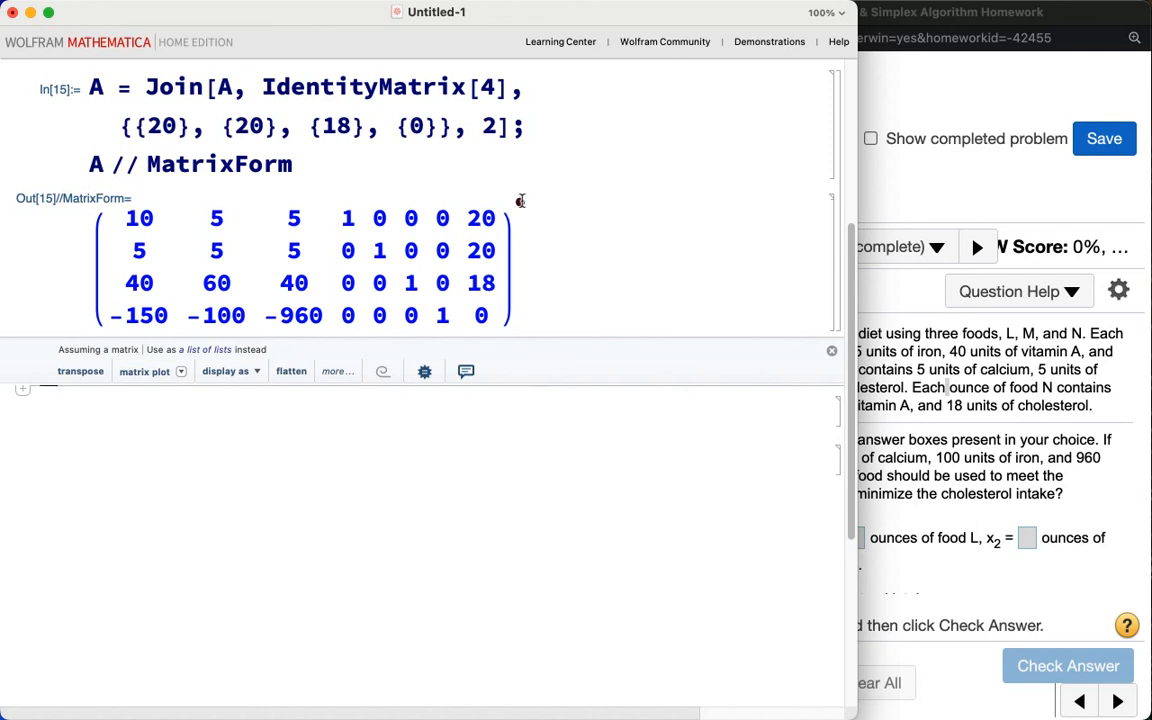
mouse_move(522, 201)
left_mouse_down()
mouse_move(519, 220)
mouse_move(545, 214)
mouse_move(531, 229)
left_mouse_up()
mouse_move(523, 240)
left_mouse_down()
mouse_move(523, 256)
mouse_move(543, 253)
mouse_move(536, 272)
left_mouse_up()
mouse_move(279, 294)
left_mouse_down()
mouse_move(318, 298)
mouse_move(290, 265)
mouse_move(260, 300)
mouse_move(300, 305)
left_mouse_up()
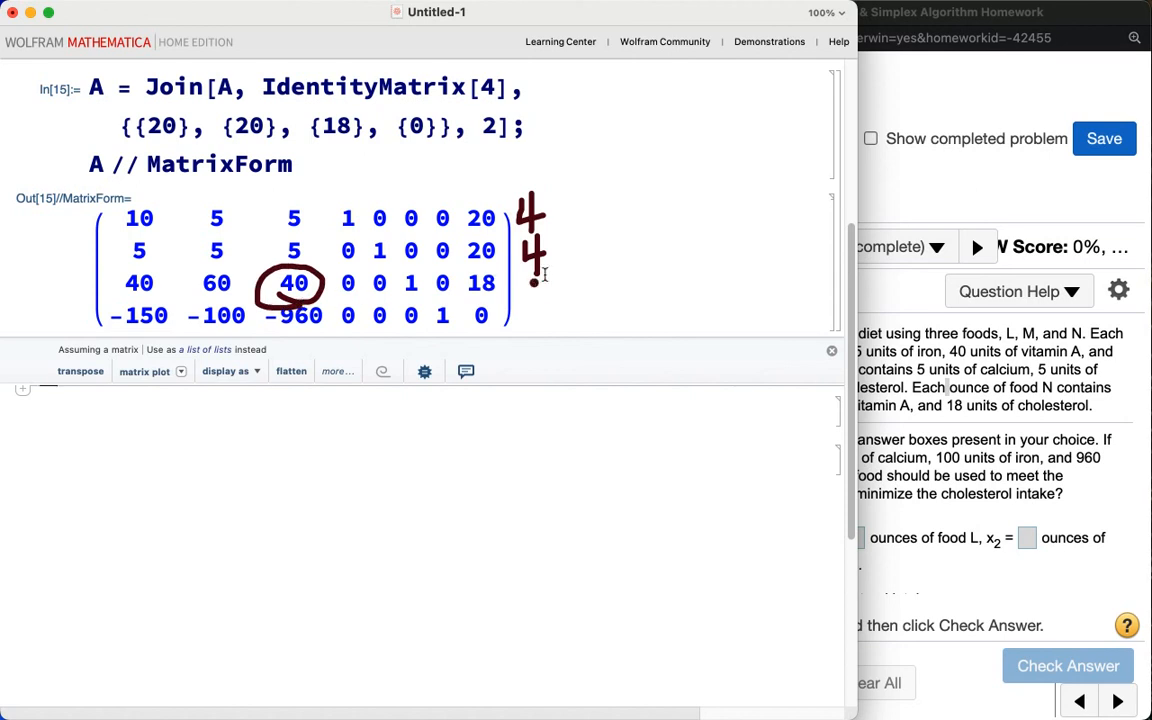
mouse_move(552, 280)
left_mouse_down()
mouse_move(553, 312)
mouse_move(583, 287)
mouse_move(594, 330)
left_mouse_up()
mouse_move(604, 284)
left_mouse_down()
mouse_move(605, 315)
mouse_move(605, 288)
mouse_move(628, 303)
mouse_move(621, 328)
mouse_move(638, 303)
left_mouse_up()
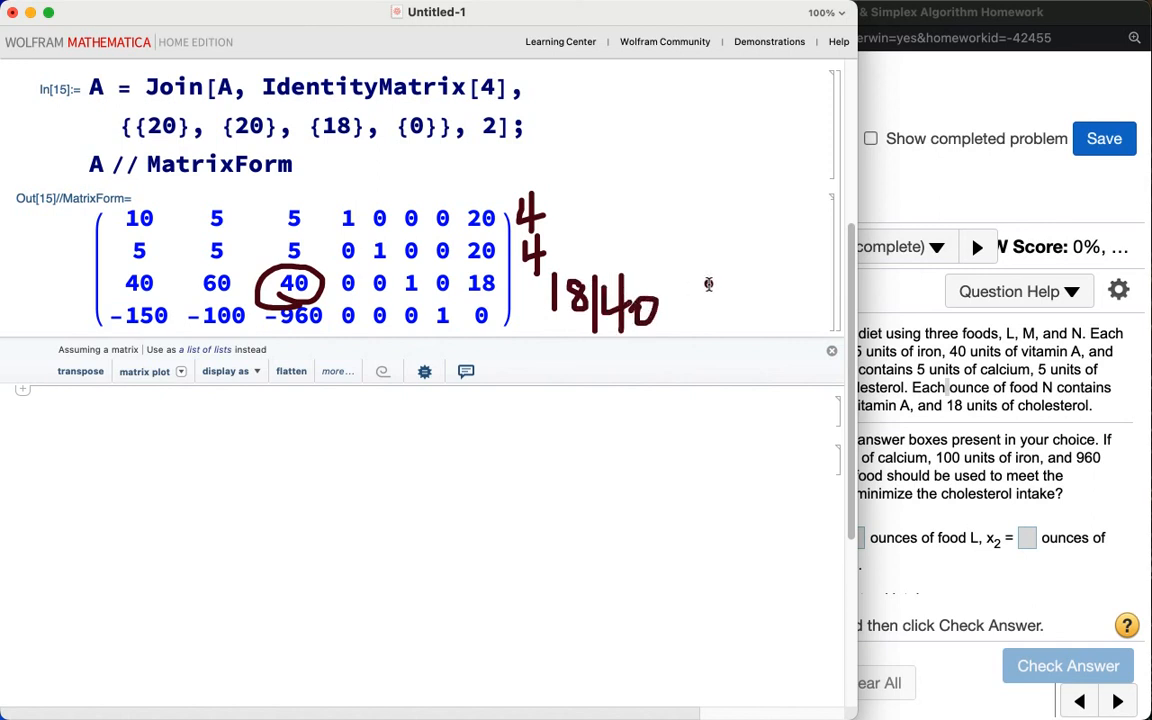
mouse_move(699, 291)
left_mouse_down()
mouse_move(690, 311)
mouse_move(735, 303)
mouse_move(735, 325)
left_mouse_up()
mouse_move(781, 291)
left_mouse_down()
mouse_move(757, 307)
mouse_move(832, 300)
mouse_move(828, 328)
left_mouse_up()
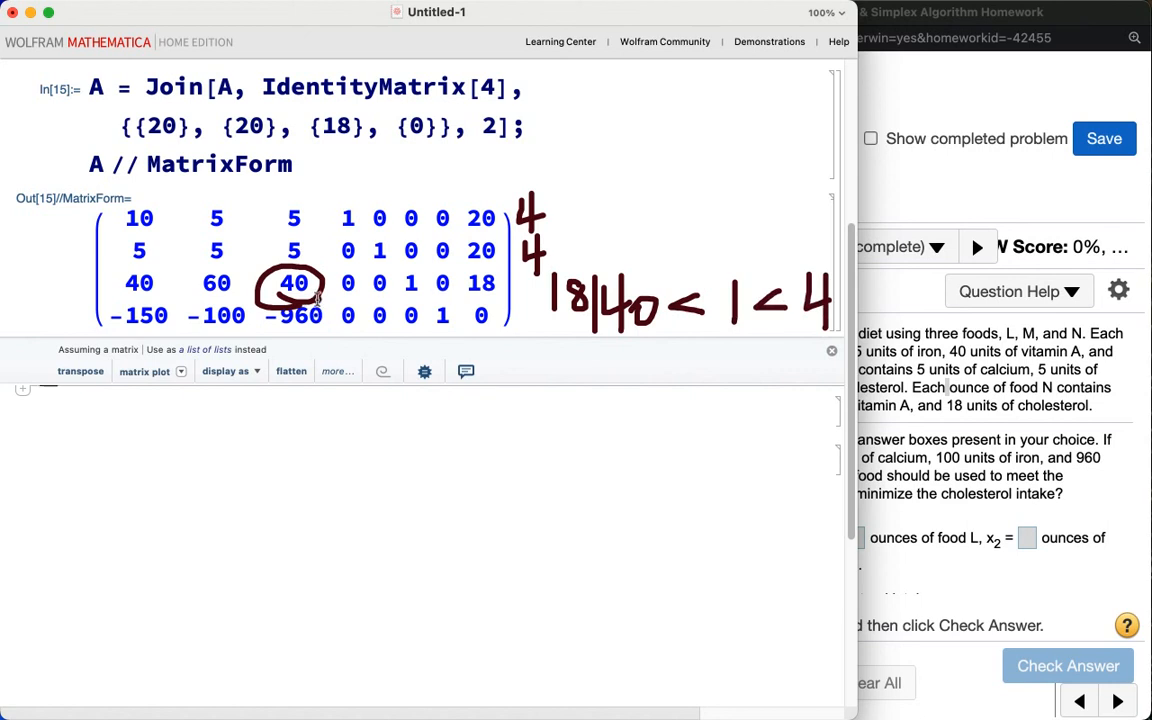
key("Escape")
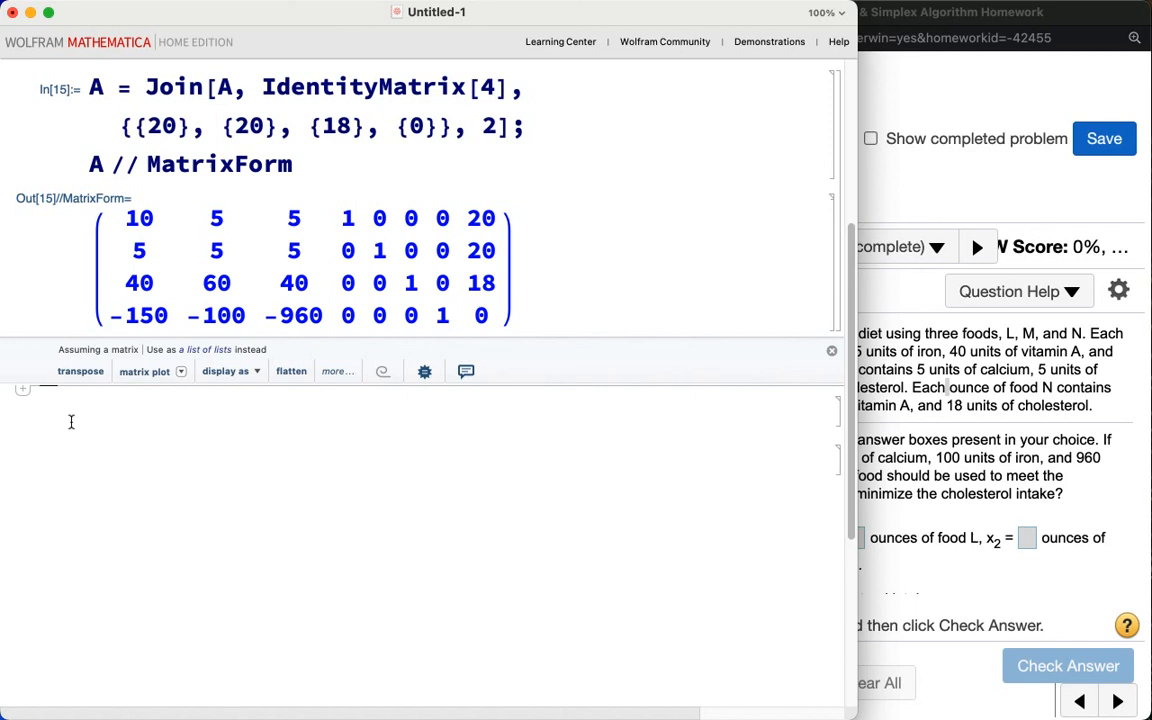
Step: In a new cell, scale row 3 by 1/40 with A[[3]] = 1/40 A[[3]]; A // MatrixForm and evaluate it
left_click(41, 415)
type("A[[3]] =")
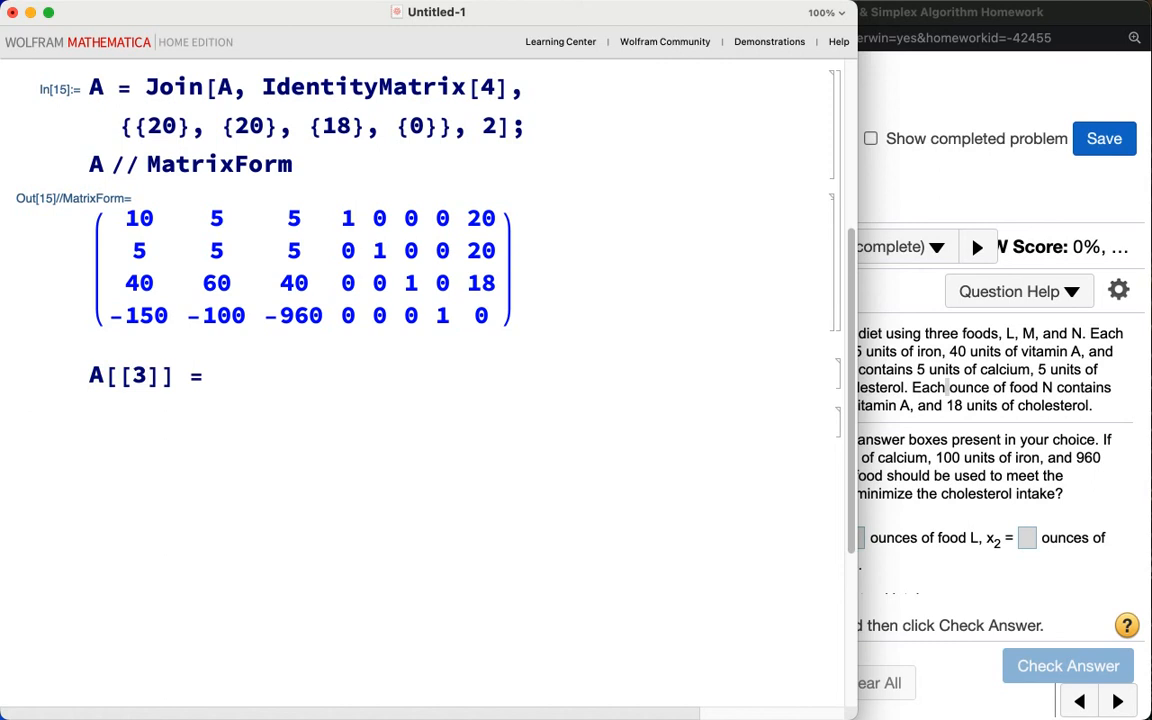
type("1/40 A[[3]]; A")
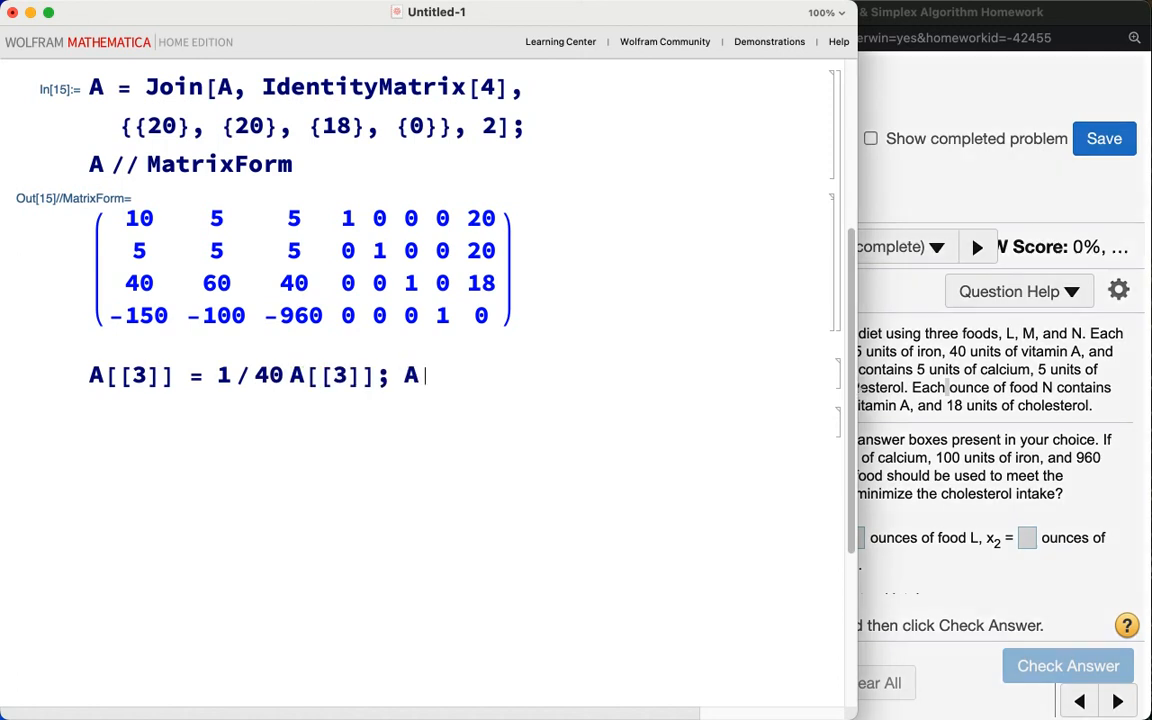
type(" // MatrixF")
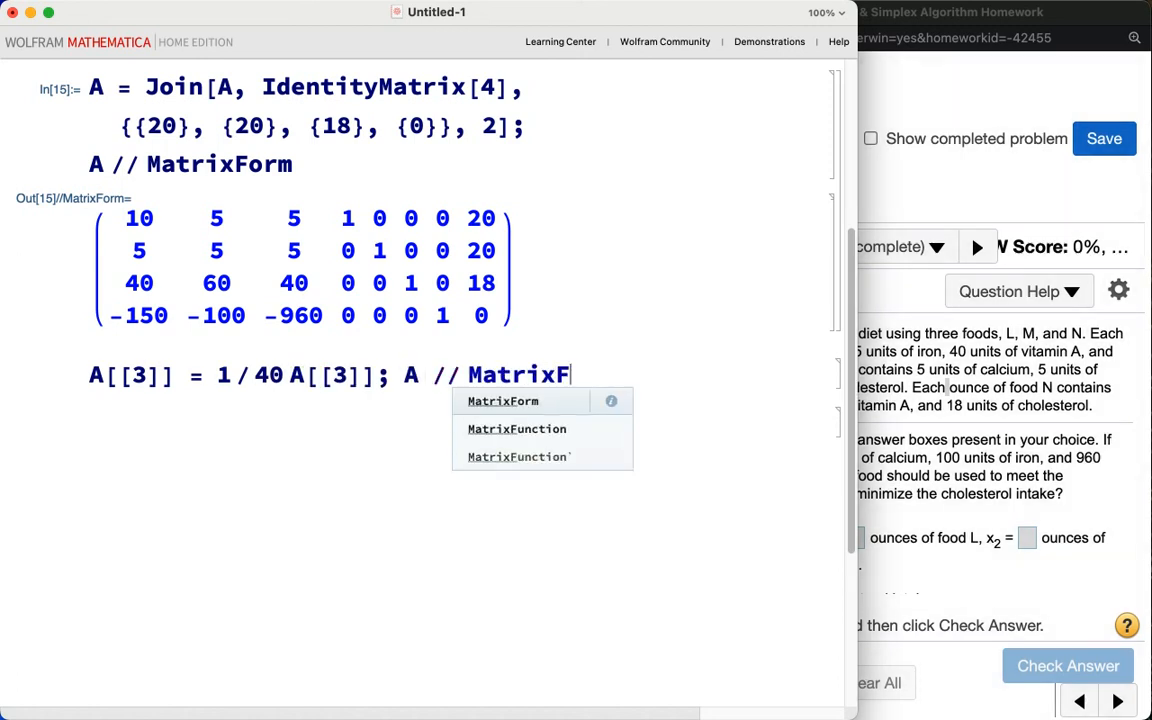
type("orm")
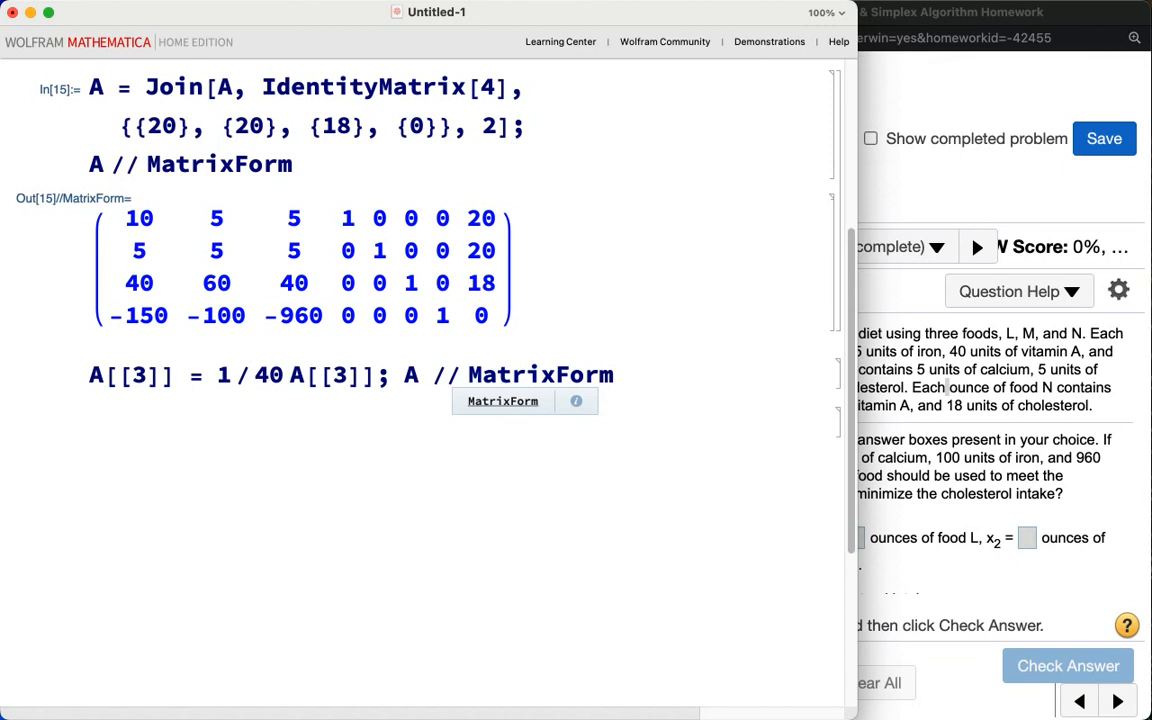
key("shift+Return")
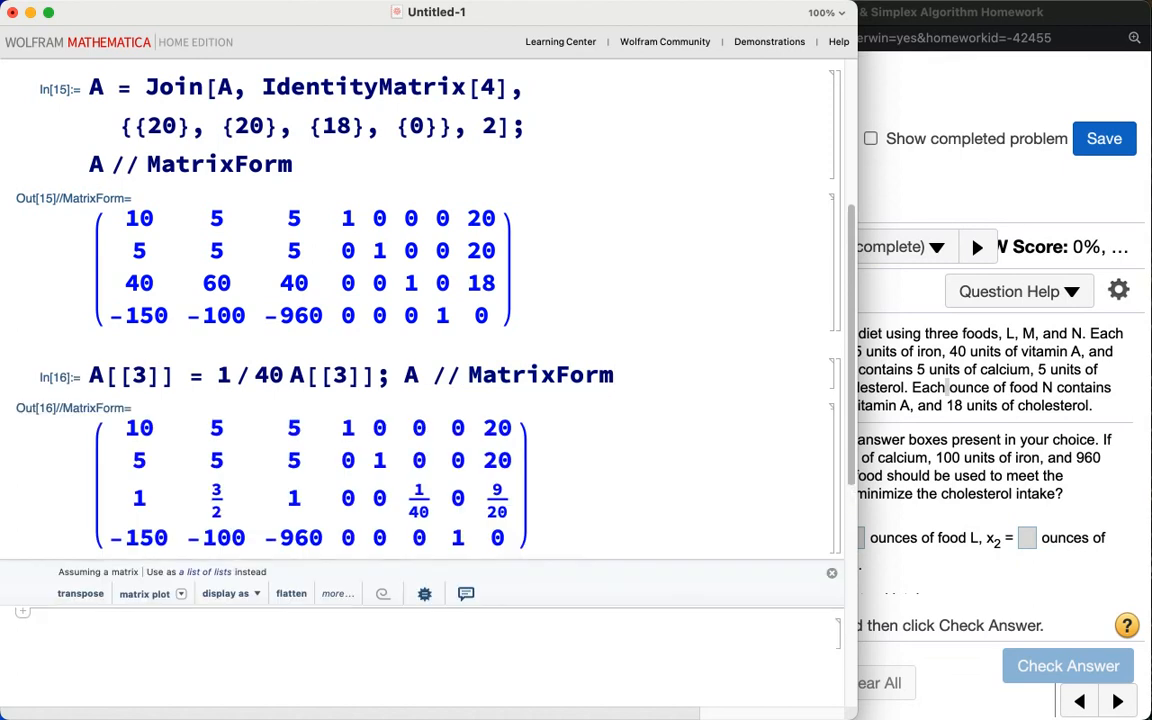
Step: Enter and evaluate A[[1]] = A[[1]] - 5 A[[3]]; A // MatrixForm to clear the pivot column in row 1
type("A")
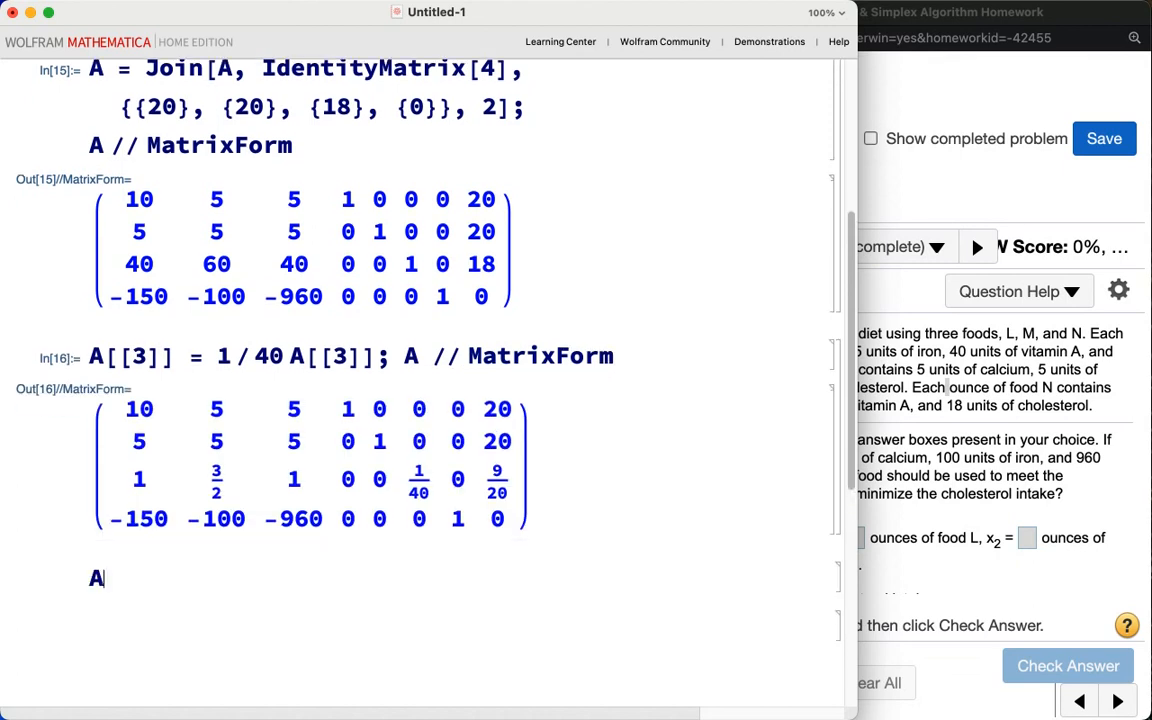
type("[[1]] = A[[1]]")
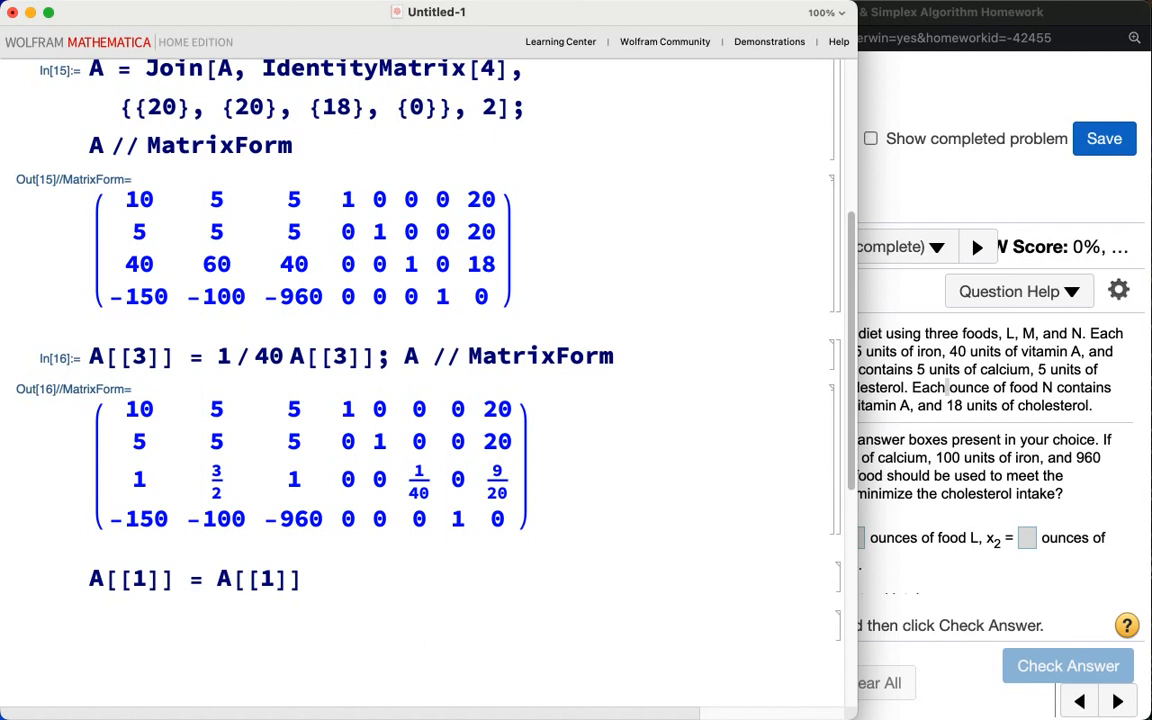
type(" - 5 A[[3]];")
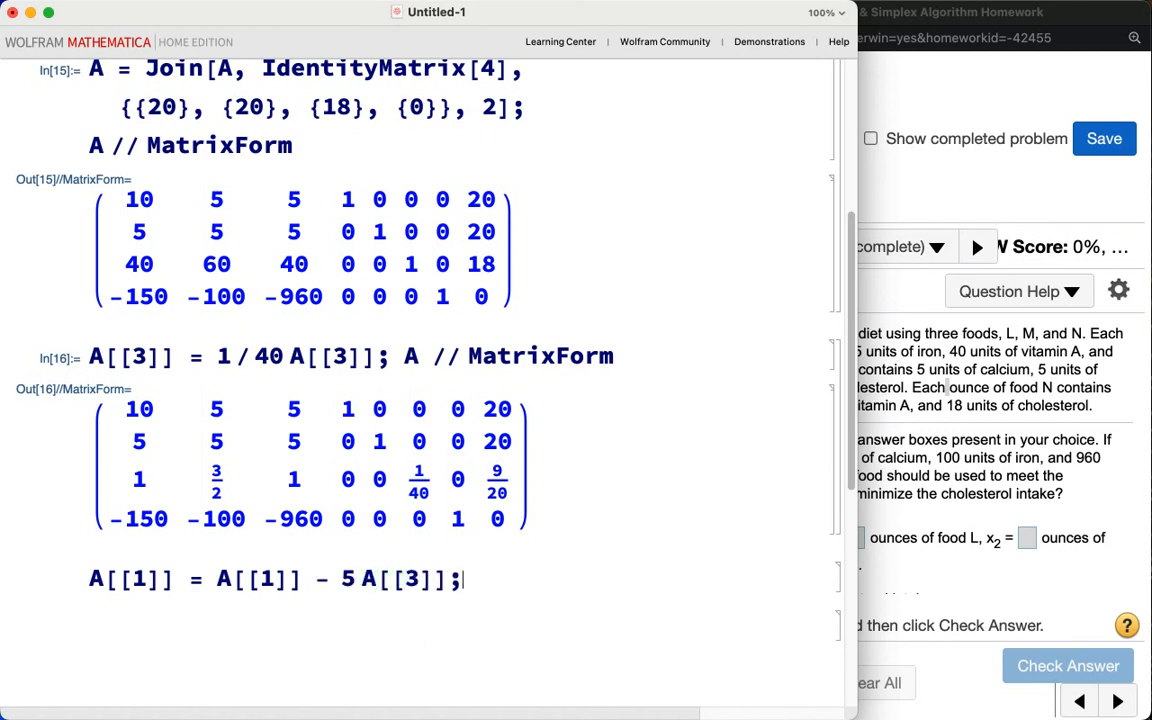
type(" A // MatrixForm")
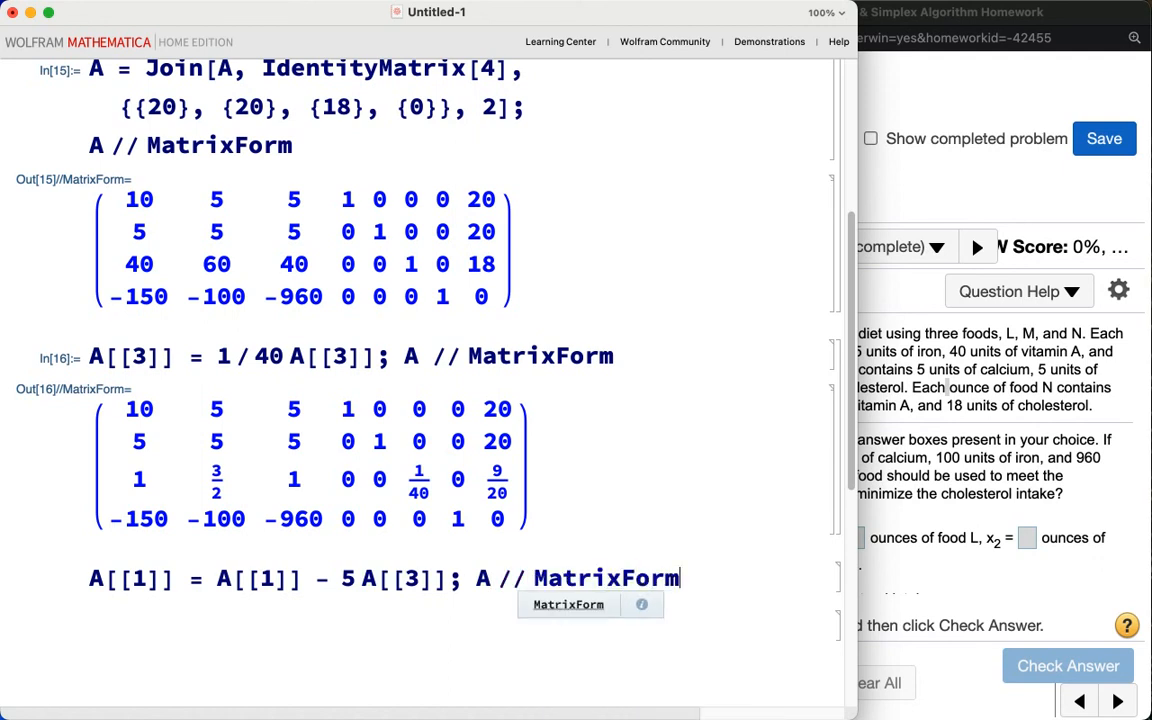
key("shift+Return")
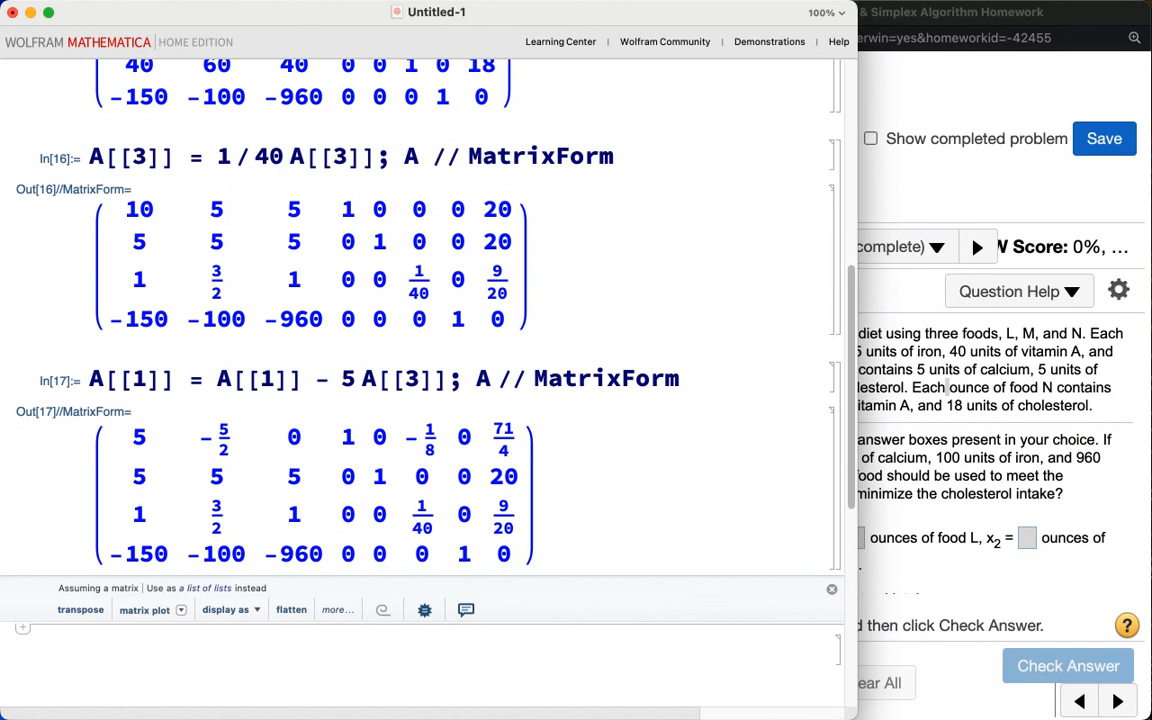
Step: Enter and evaluate A[[2]] = A[[2]] - 5 A[[3]]; A // MatrixForm to clear the pivot column in row 2
type("A")
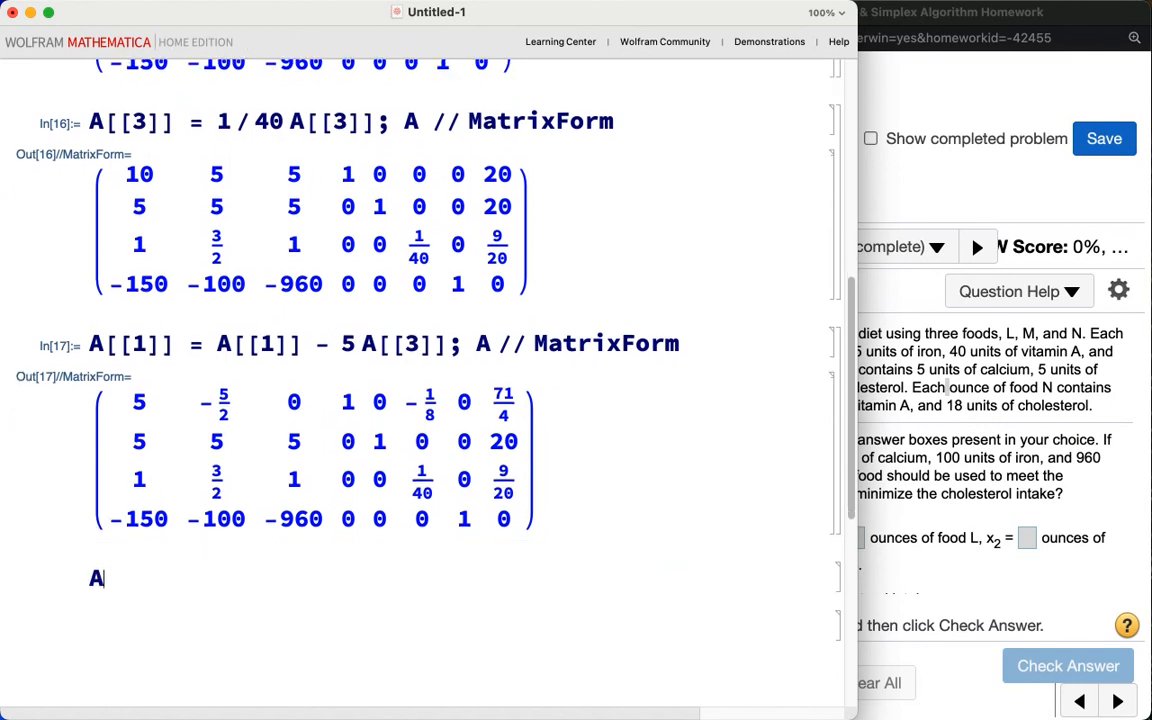
type("[[2")
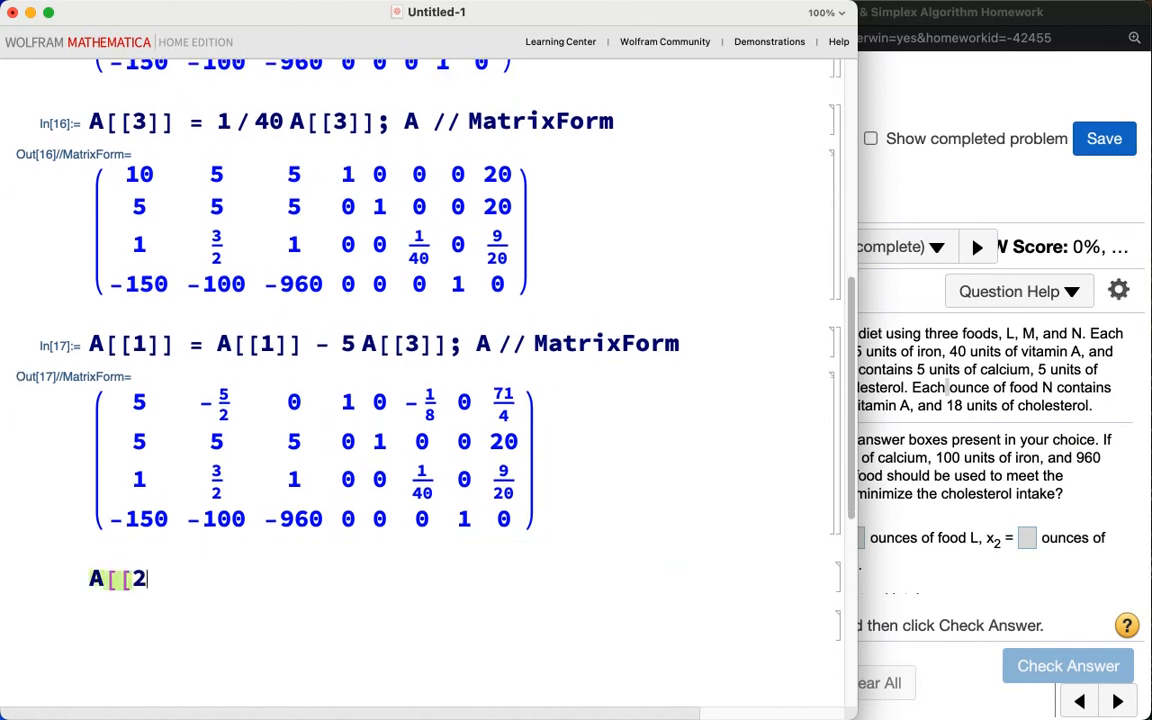
type("]] = A")
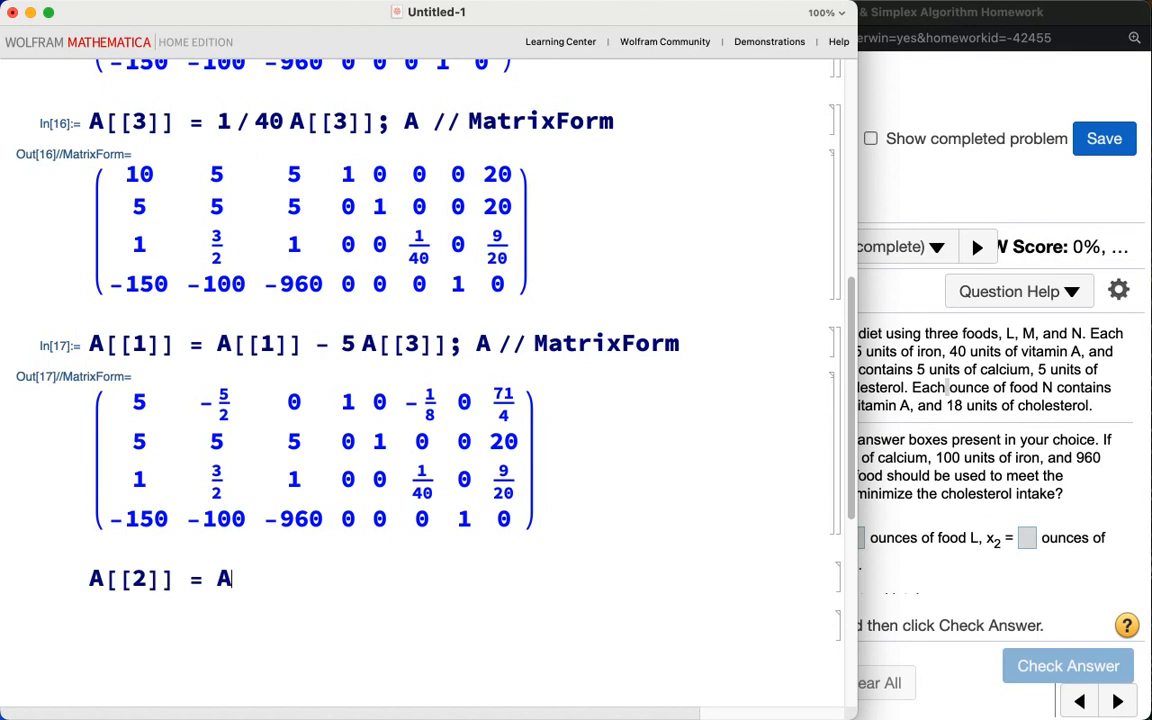
type("[[2]] -")
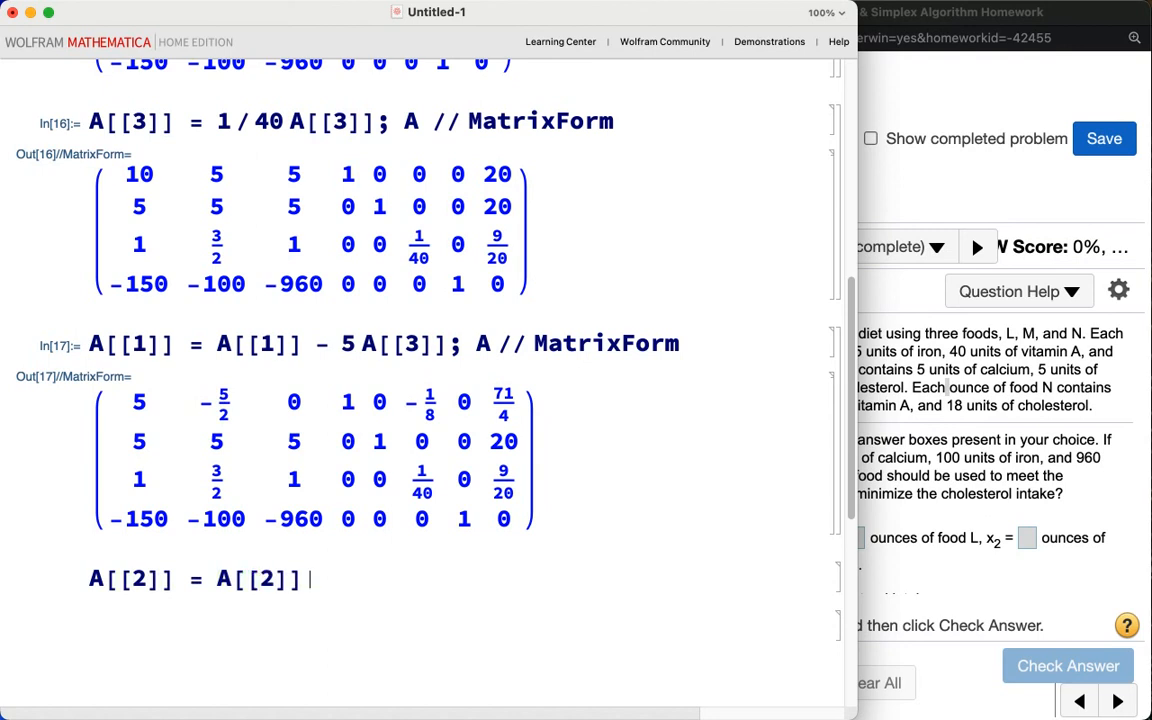
type(" 5 A[[3]]; A")
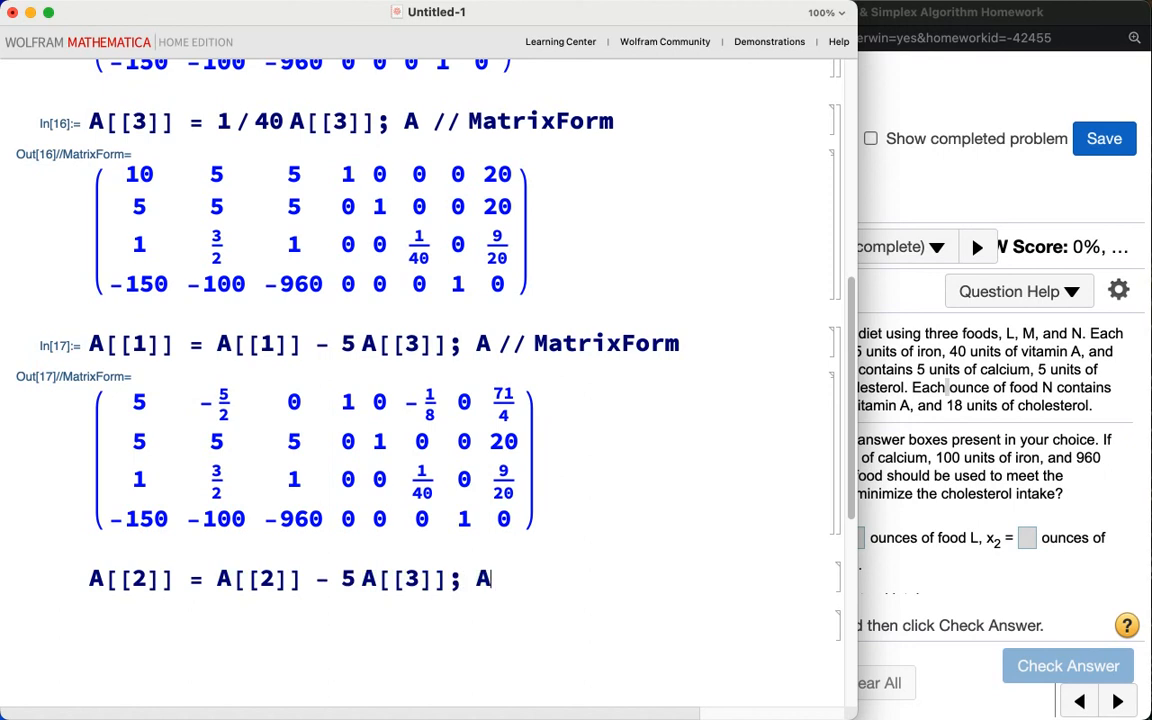
type(" // MatrixForm")
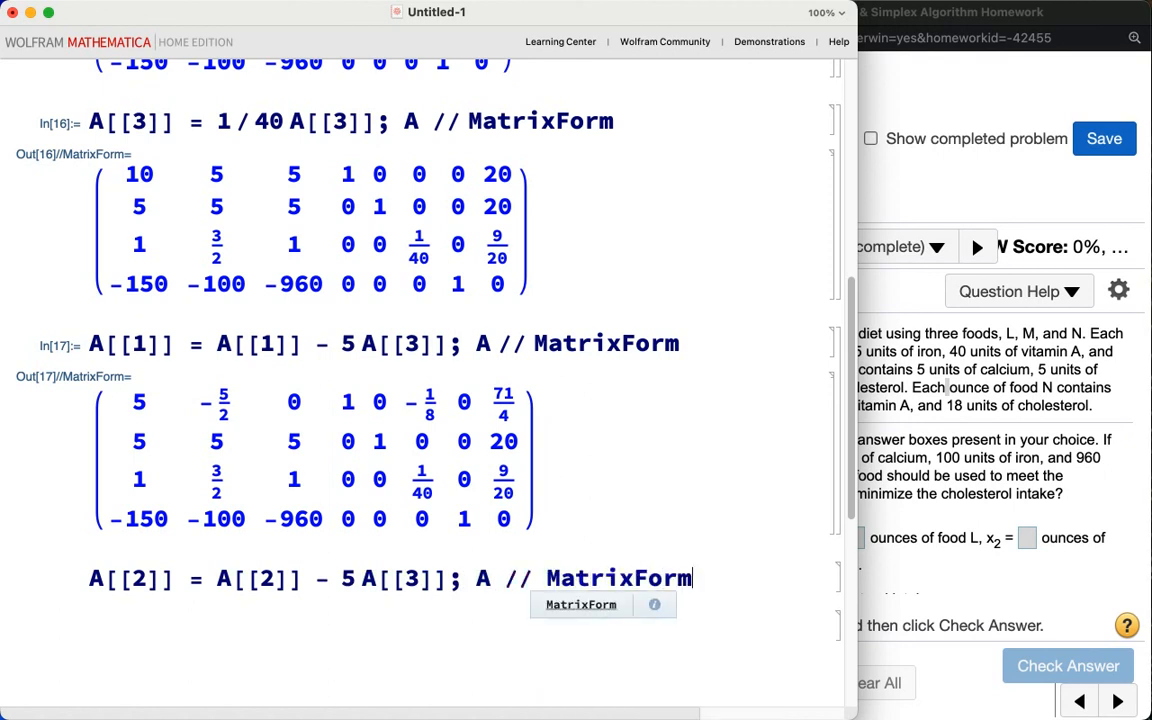
key("shift+Return")
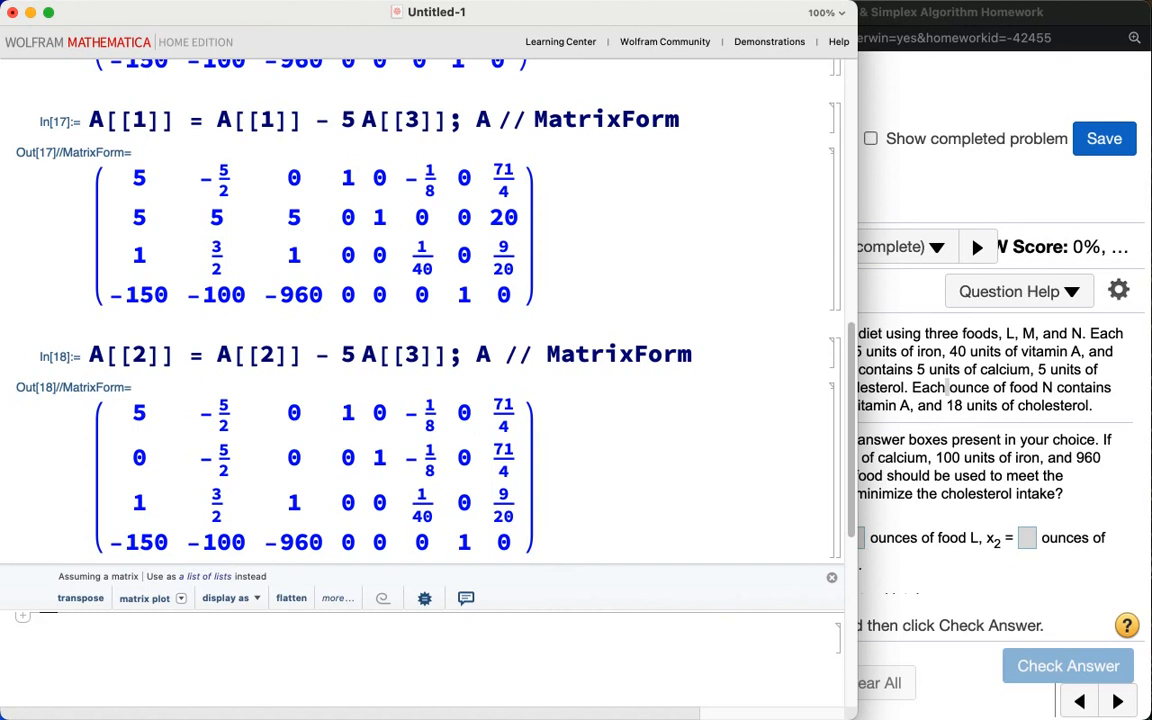
Step: Enter and evaluate A[[4]] = A[[4]] + 960 A[[3]]; A // MatrixForm to clear the pivot column in the objective row
type("A[[")
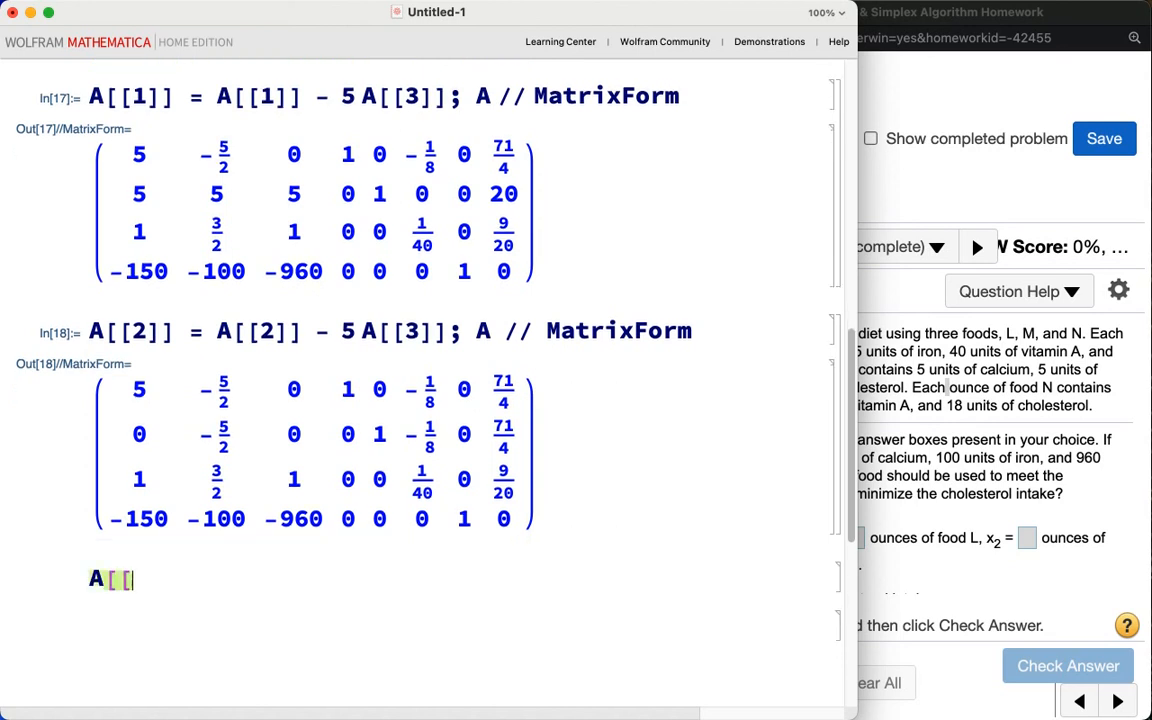
type("4]] = A")
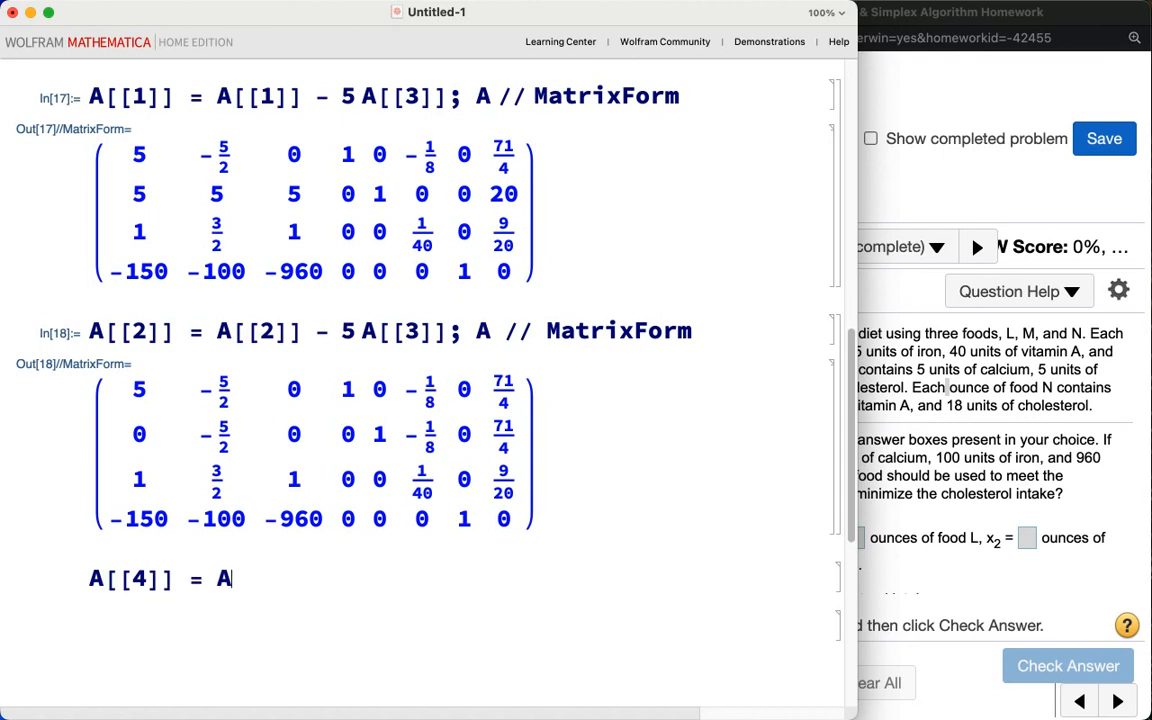
type("[[4]] + ")
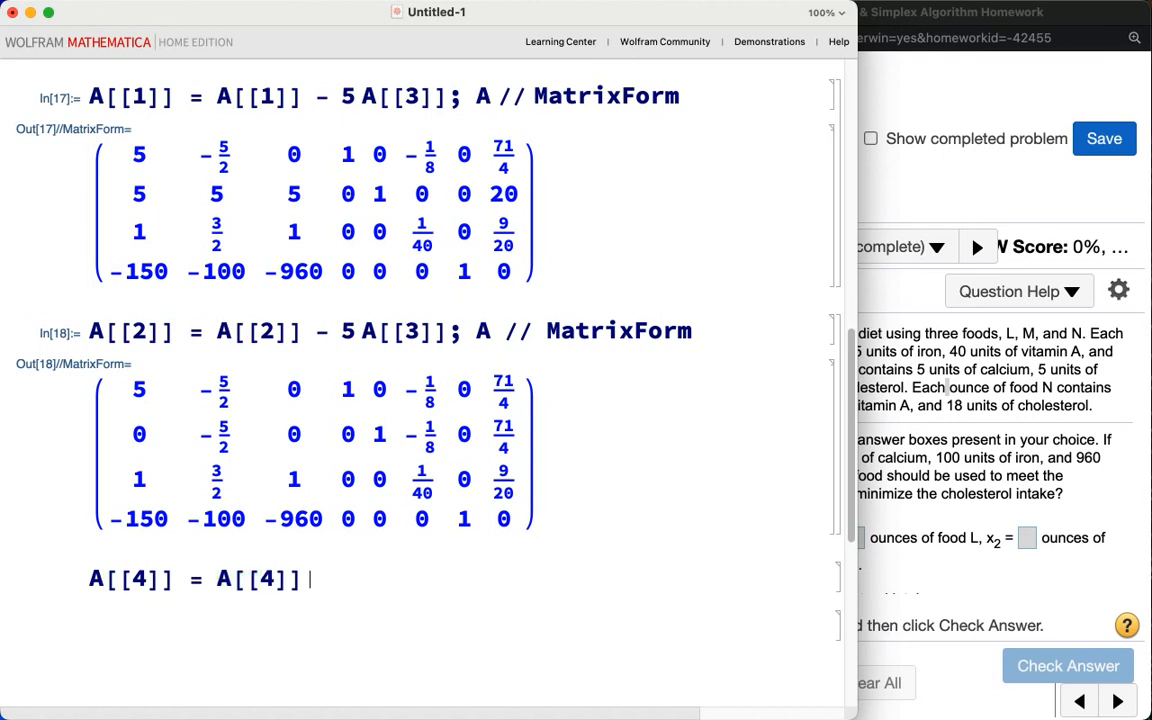
type("960")
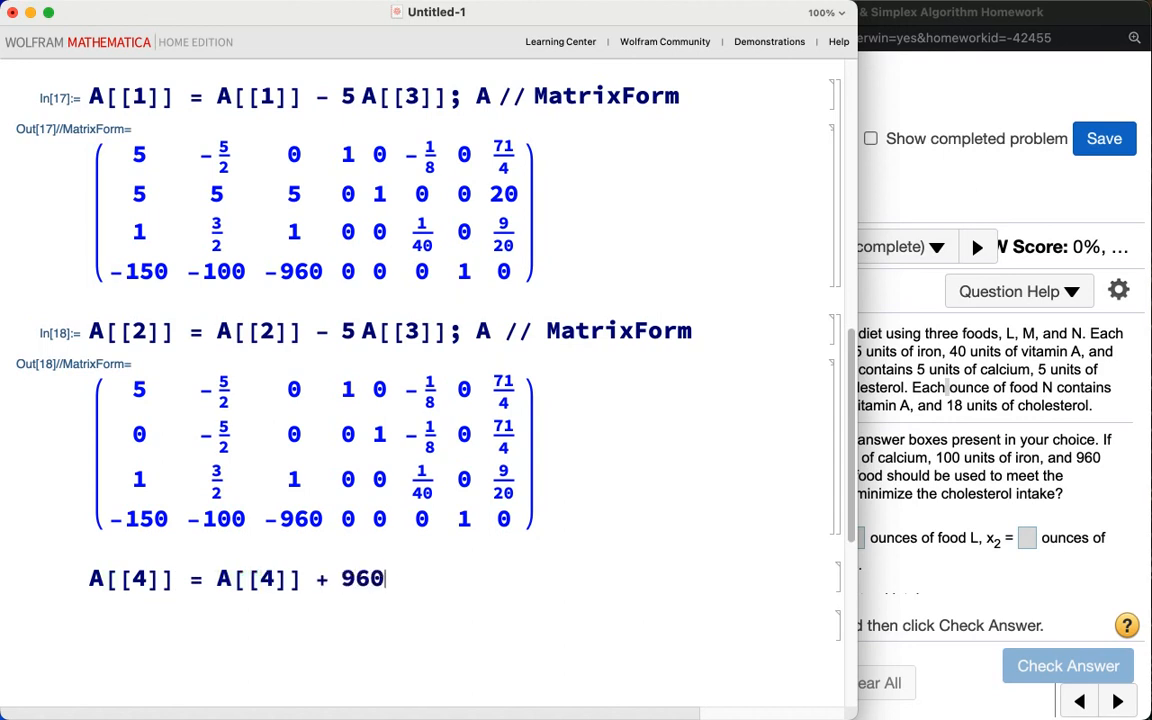
type(" A[[3]];")
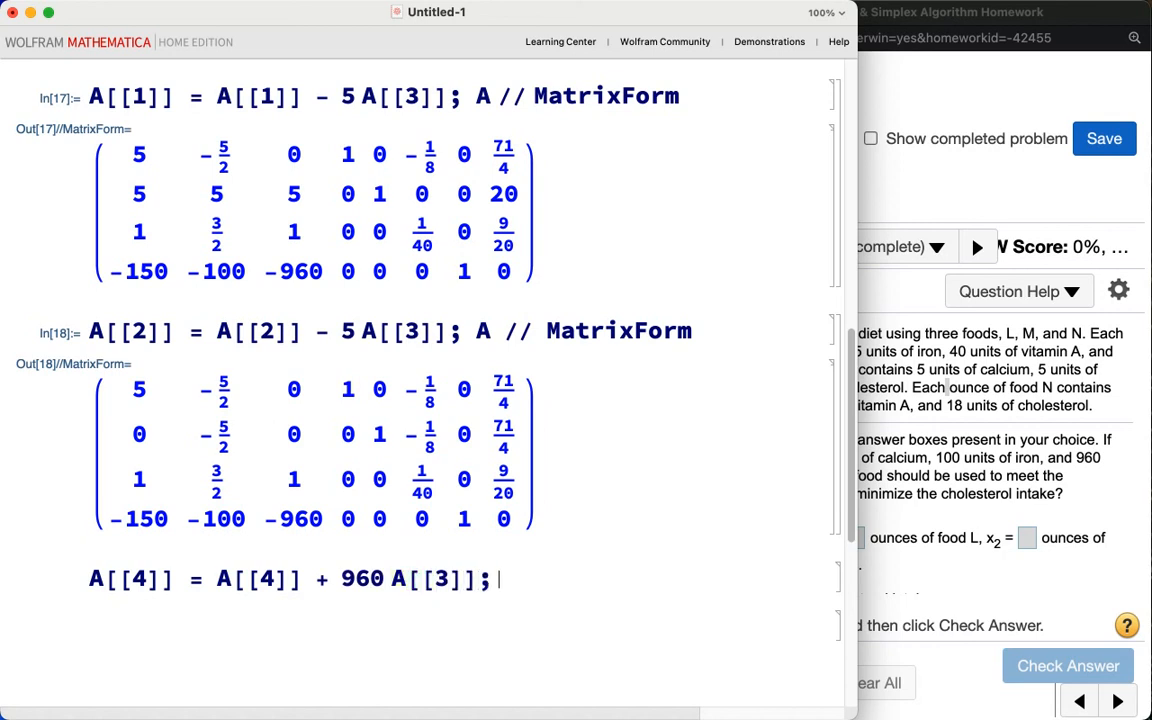
type(" A // Matr")
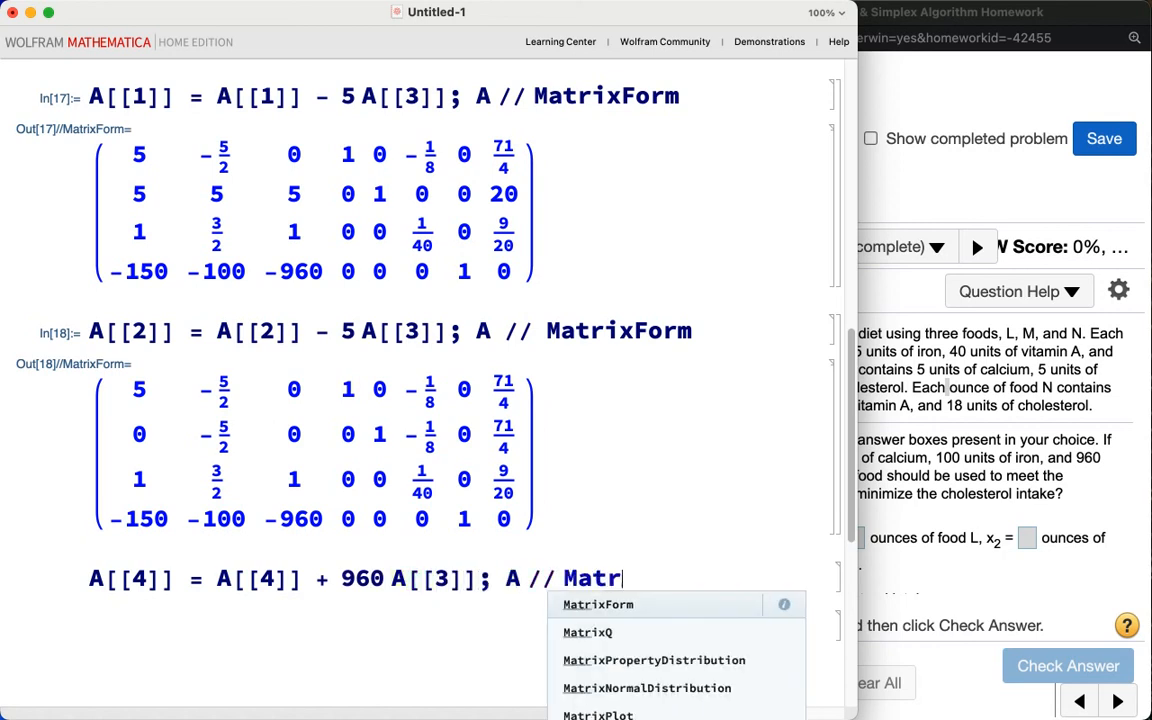
type("ixForm")
key("shift+Return")
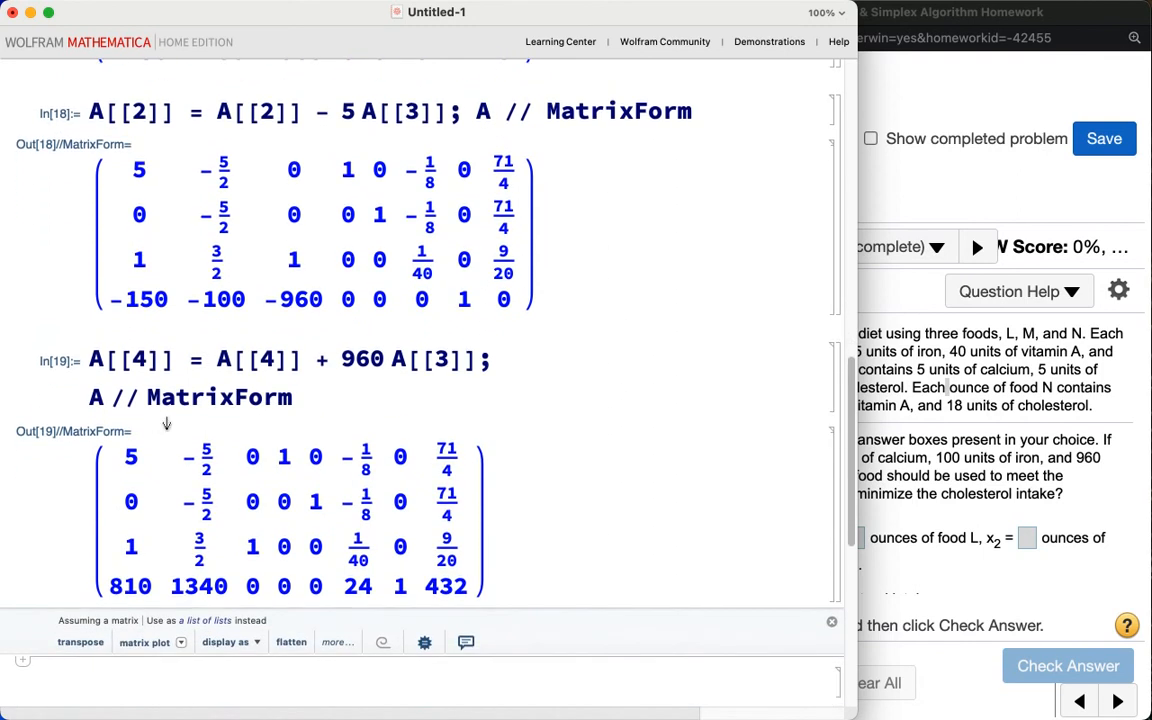
Step: Inspect the bottom row of the updated tableau to check whether the simplex result is optimal
scroll(325, 520, "down", 2)
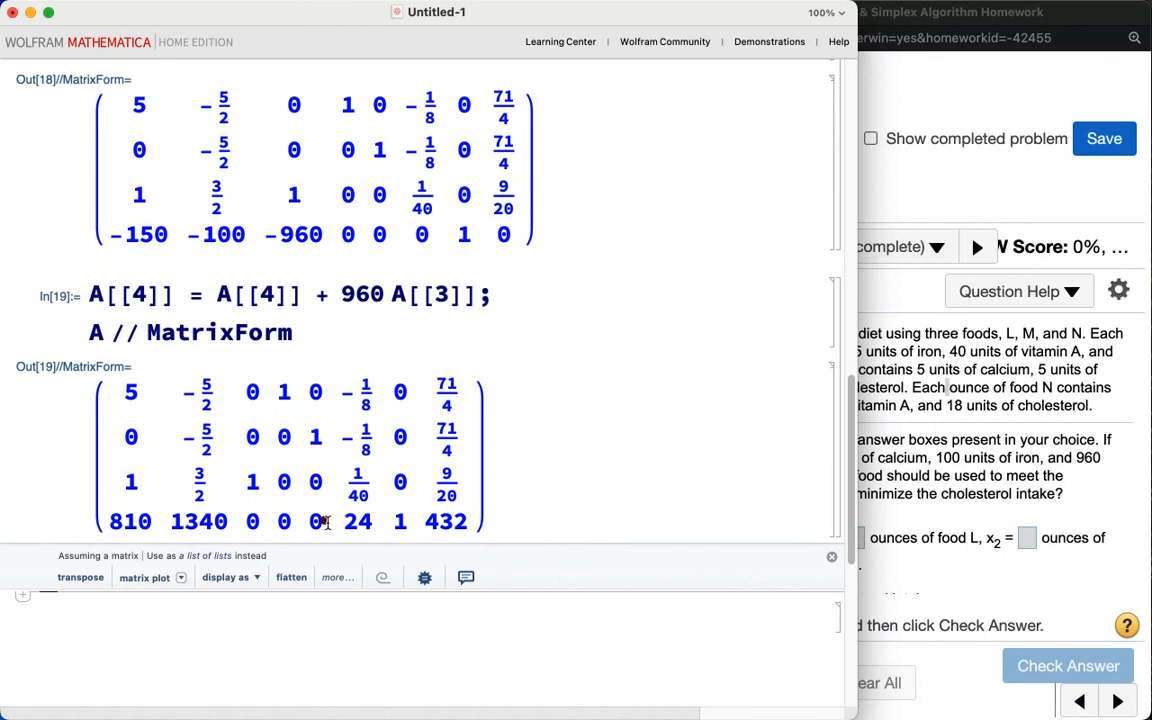
mouse_move(415, 545)
left_mouse_down()
mouse_move(463, 548)
mouse_move(487, 522)
mouse_move(425, 503)
mouse_move(381, 530)
mouse_move(446, 544)
left_mouse_up()
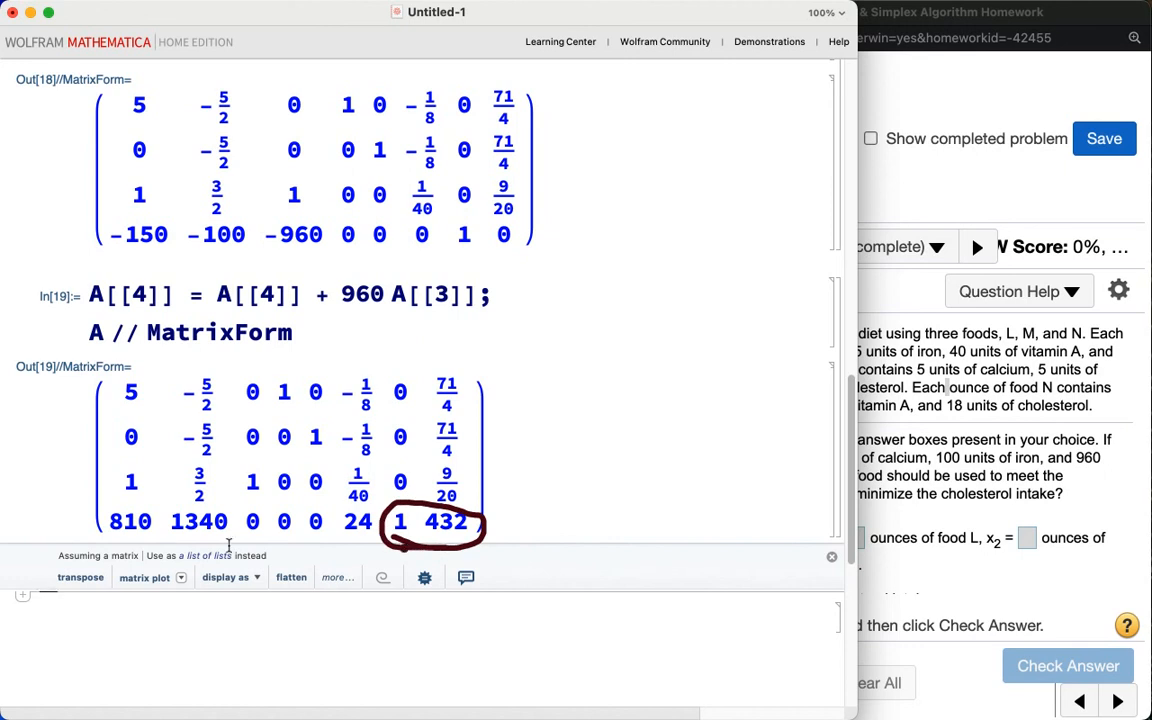
mouse_move(100, 537)
left_mouse_down()
mouse_move(367, 540)
mouse_move(340, 500)
mouse_move(105, 502)
mouse_move(82, 520)
mouse_move(123, 538)
left_mouse_up()
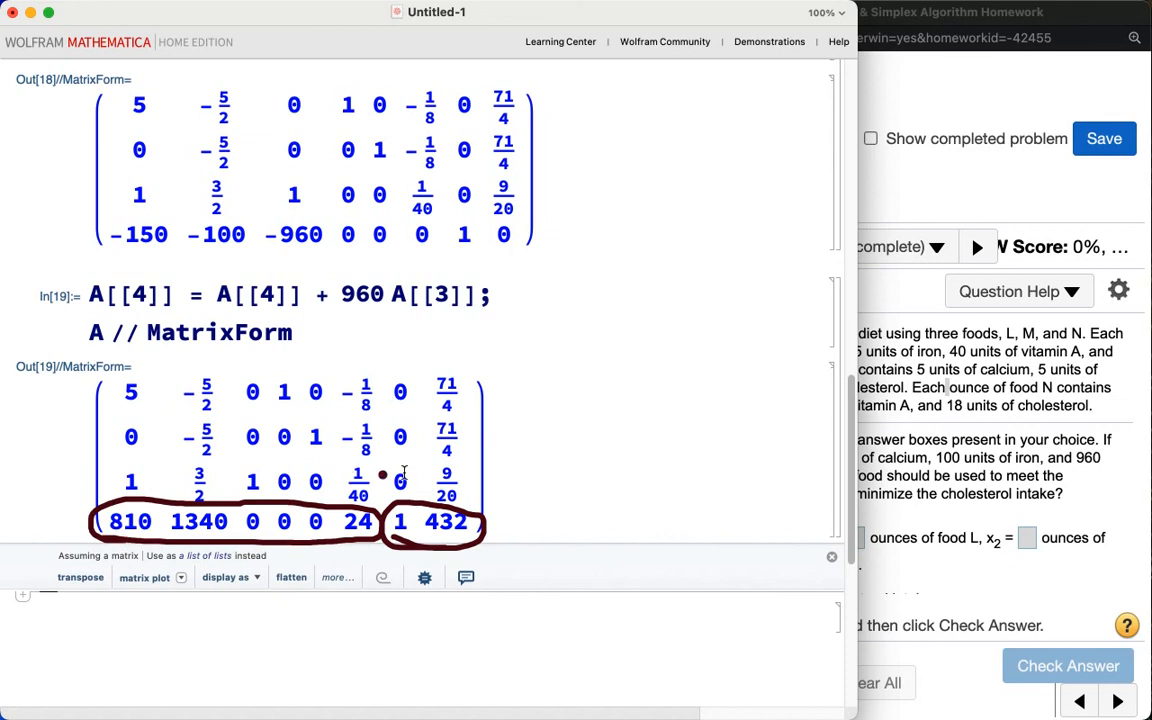
mouse_move(575, 427)
left_mouse_down()
mouse_move(574, 446)
mouse_move(615, 444)
left_mouse_up()
mouse_move(620, 492)
left_mouse_down()
mouse_move(624, 427)
mouse_move(682, 445)
mouse_move(685, 418)
mouse_move(707, 495)
left_mouse_up()
left_click(710, 516)
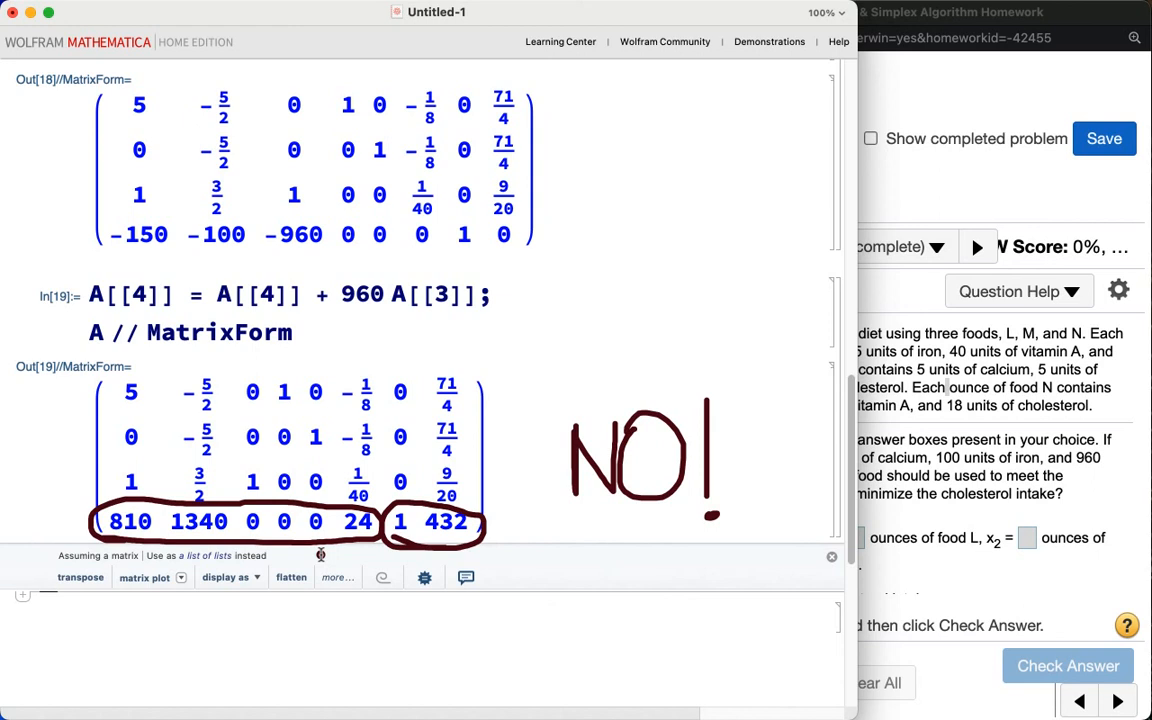
key("Escape")
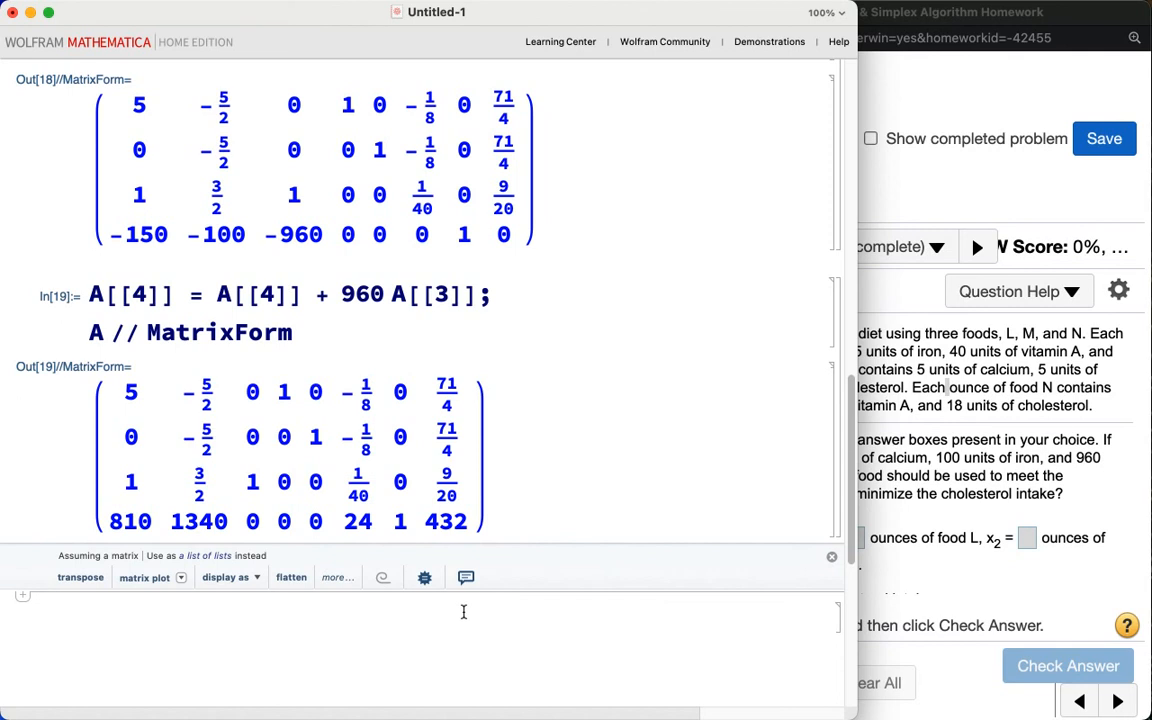
mouse_move(697, 5)
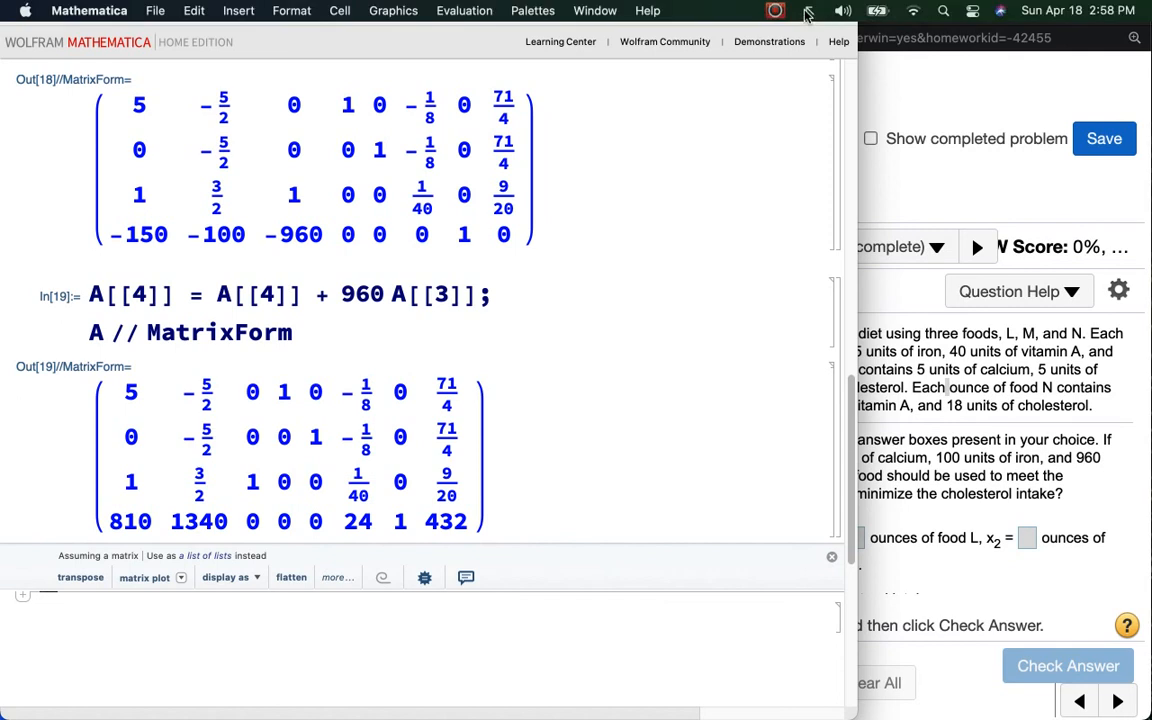
left_click(776, 10)
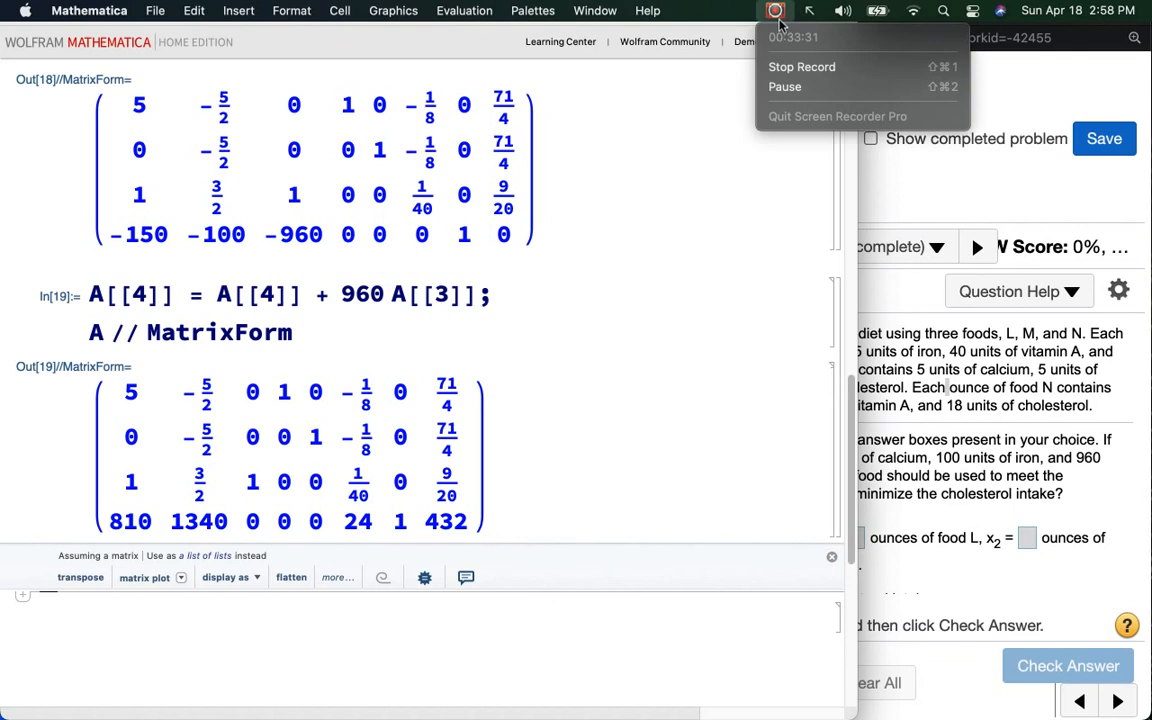
left_click(773, 88)
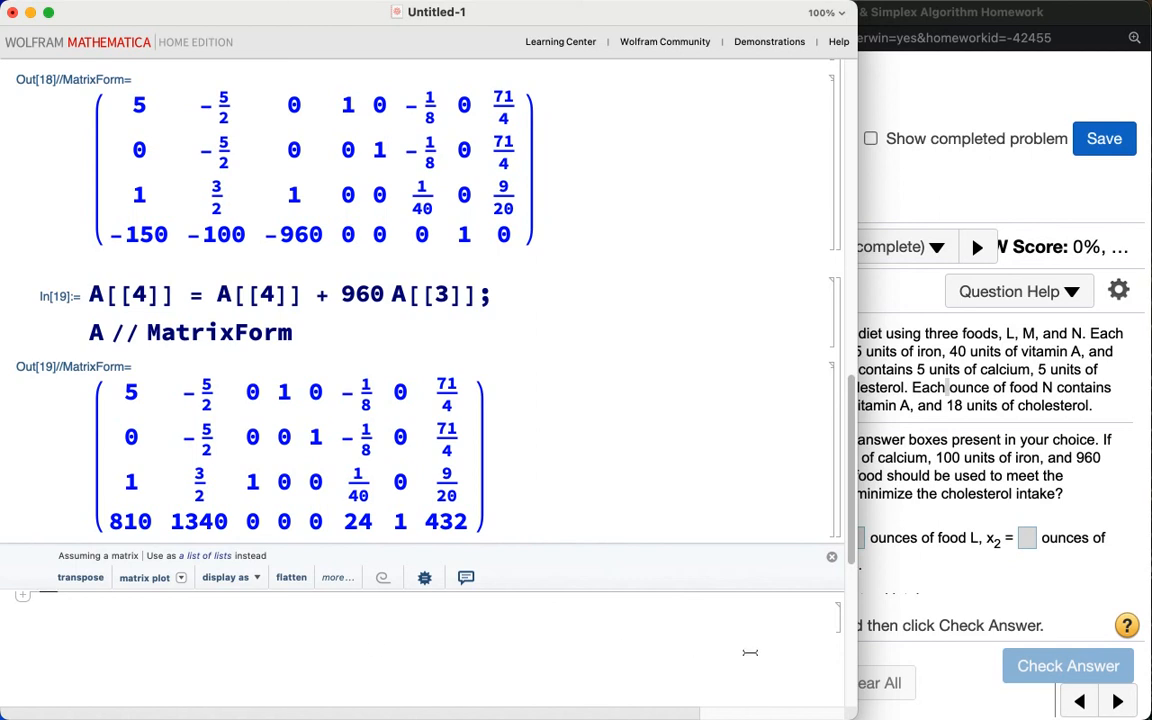
Step: Examine the final tableau's bottom row beside the homework question to read off the food amounts and minimum cholesterol
left_click(887, 597)
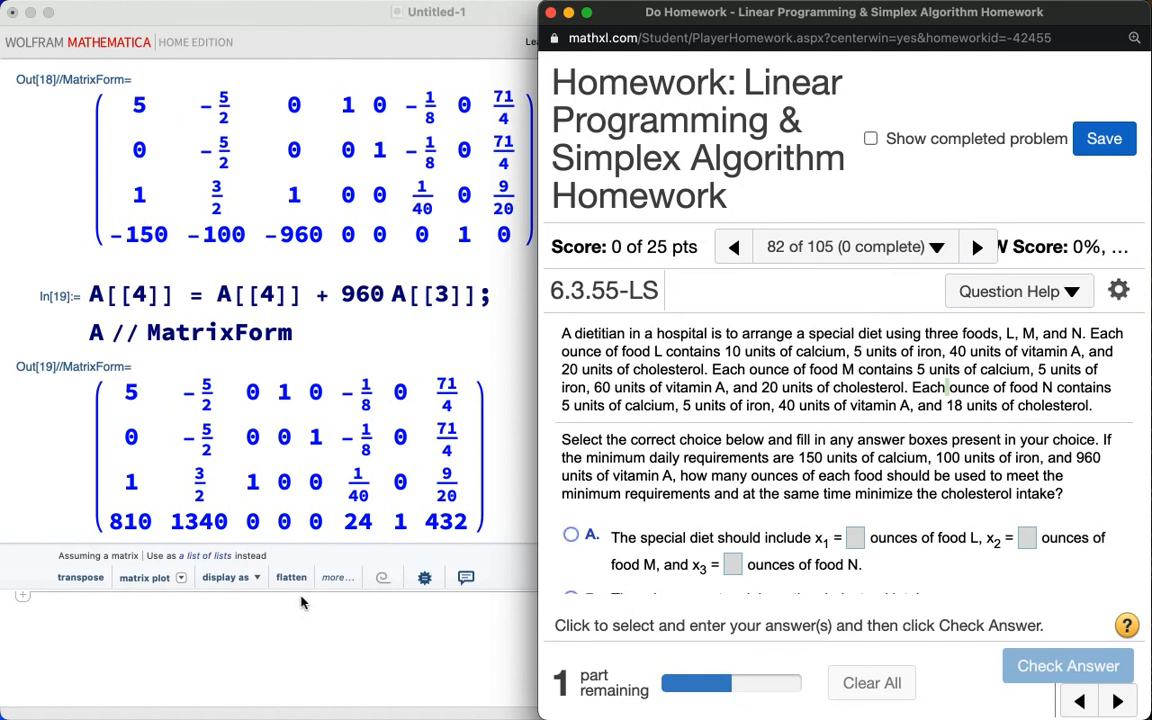
scroll(305, 207, "up", 2)
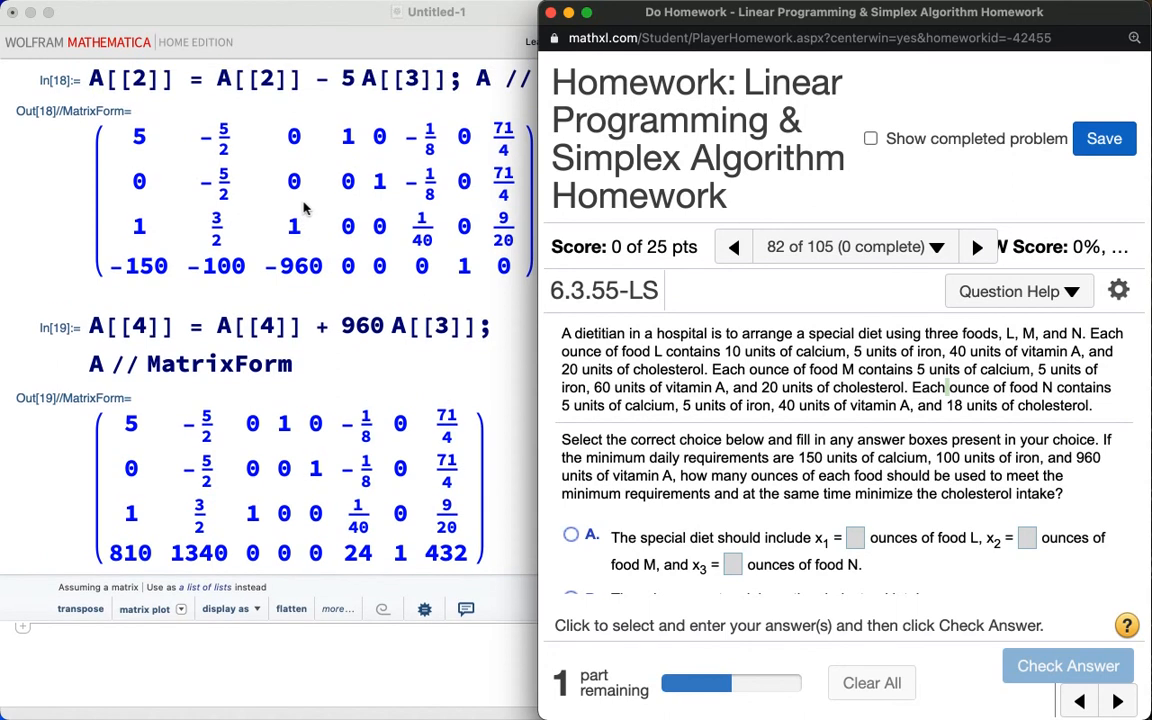
scroll(305, 207, "down", 1)
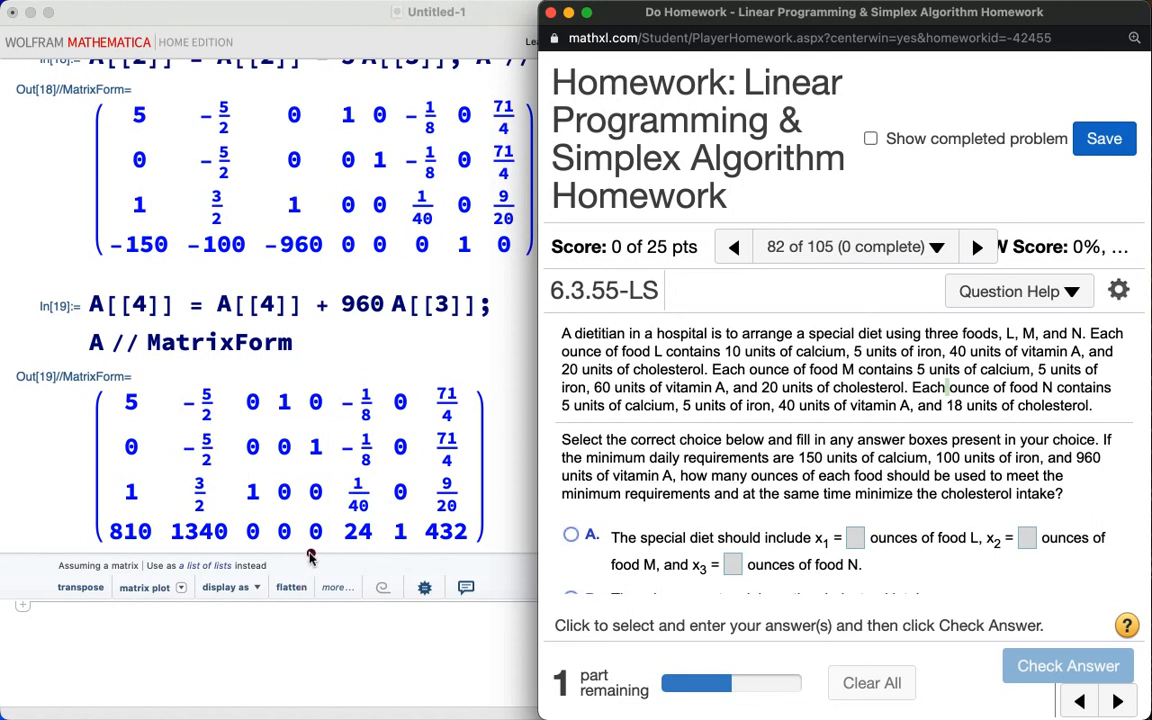
mouse_move(278, 549)
left_mouse_down()
mouse_move(383, 540)
mouse_move(373, 375)
mouse_move(285, 365)
mouse_move(260, 430)
mouse_move(260, 495)
mouse_move(303, 563)
left_mouse_up()
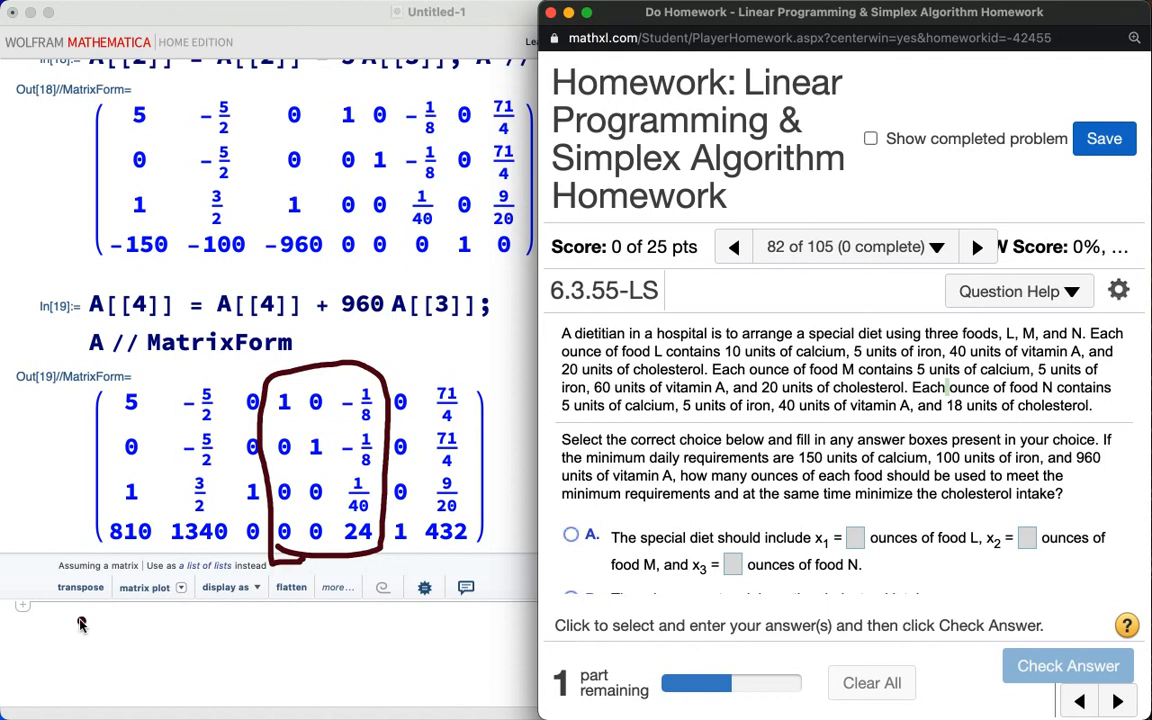
mouse_move(78, 619)
left_mouse_down()
mouse_move(121, 646)
mouse_move(88, 653)
mouse_move(133, 655)
mouse_move(178, 623)
mouse_move(167, 637)
left_mouse_up()
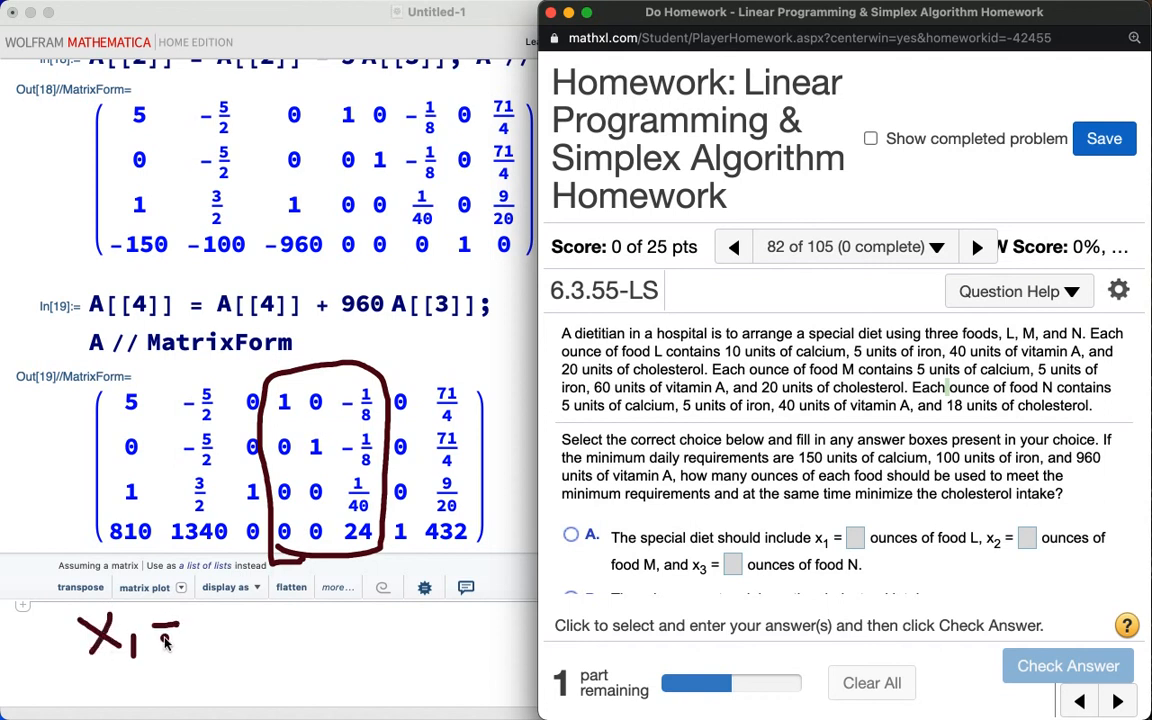
mouse_move(152, 637)
left_mouse_down()
mouse_move(226, 620)
mouse_move(248, 656)
mouse_move(222, 680)
left_mouse_up()
mouse_move(272, 622)
left_mouse_down()
mouse_move(313, 653)
mouse_move(286, 648)
mouse_move(326, 666)
mouse_move(421, 626)
mouse_move(485, 652)
mouse_move(472, 642)
mouse_move(461, 660)
mouse_move(506, 656)
mouse_move(492, 678)
left_mouse_up()
mouse_move(538, 625)
left_mouse_down()
mouse_move(592, 628)
mouse_move(618, 598)
mouse_move(636, 638)
left_mouse_up()
mouse_move(661, 591)
left_mouse_down()
mouse_move(659, 612)
mouse_move(686, 613)
mouse_move(674, 650)
left_mouse_up()
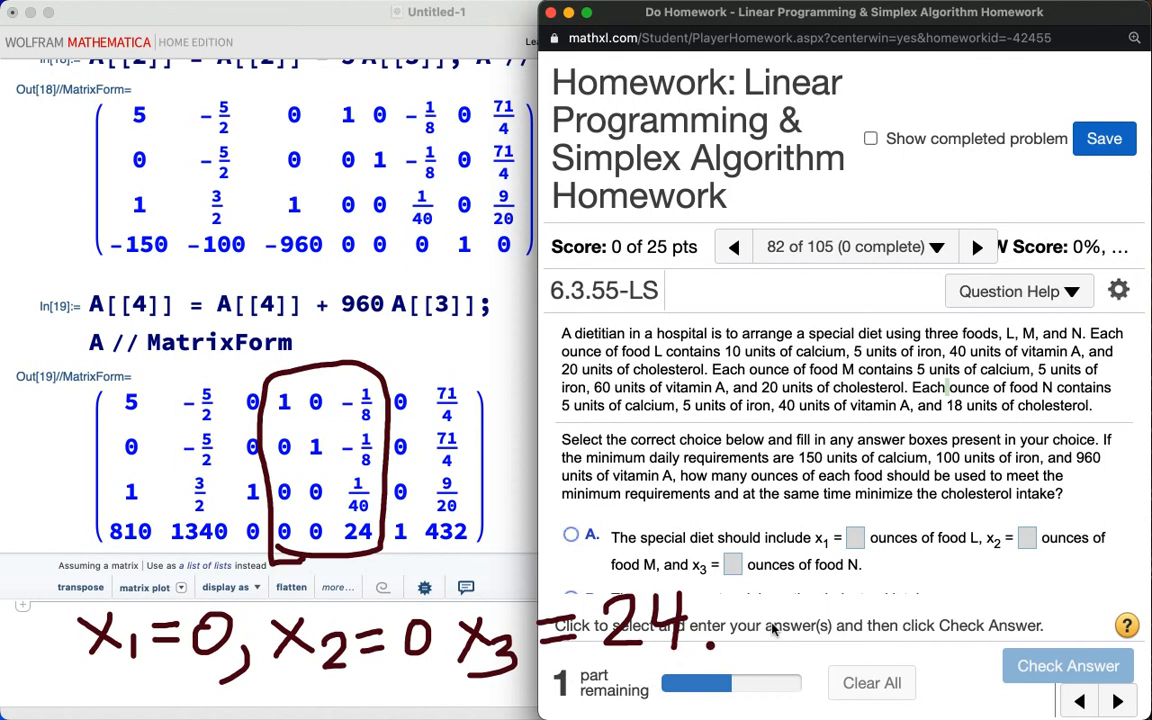
mouse_move(790, 580)
left_mouse_down()
mouse_move(795, 626)
mouse_move(812, 585)
mouse_move(812, 624)
mouse_move(900, 598)
mouse_move(910, 612)
mouse_move(965, 603)
mouse_move(950, 635)
left_mouse_up()
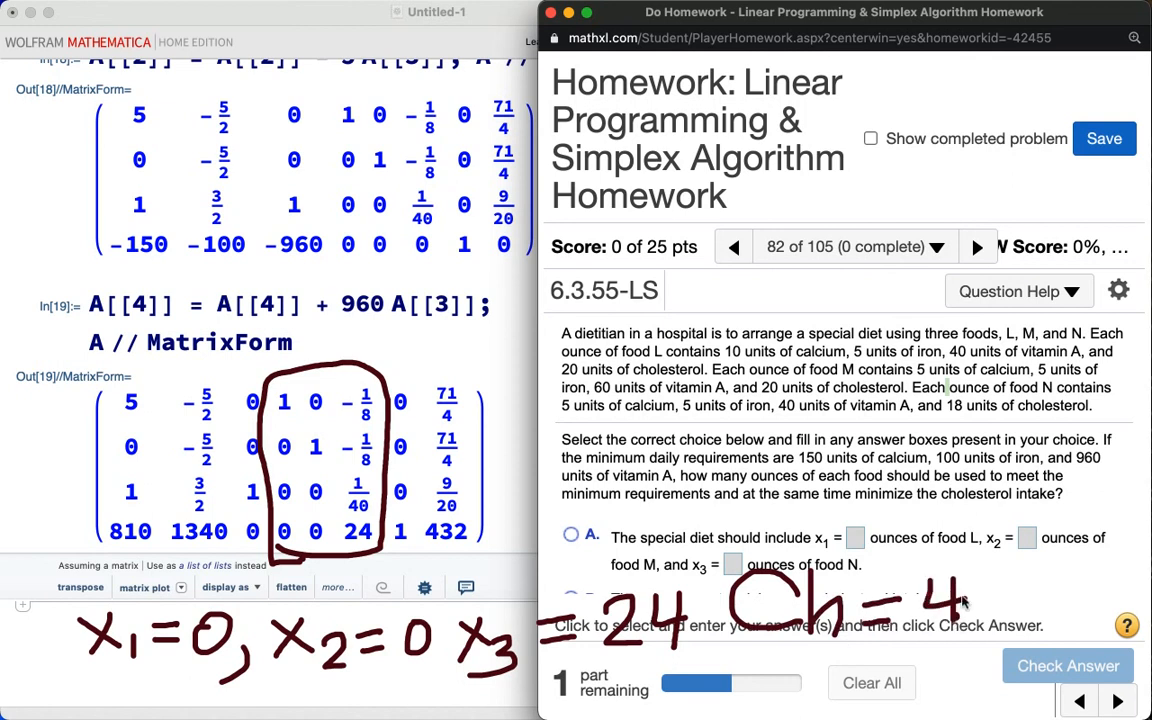
mouse_move(978, 590)
left_mouse_down()
mouse_move(995, 607)
mouse_move(968, 611)
mouse_move(1013, 579)
mouse_move(1006, 609)
mouse_move(1046, 596)
left_mouse_up()
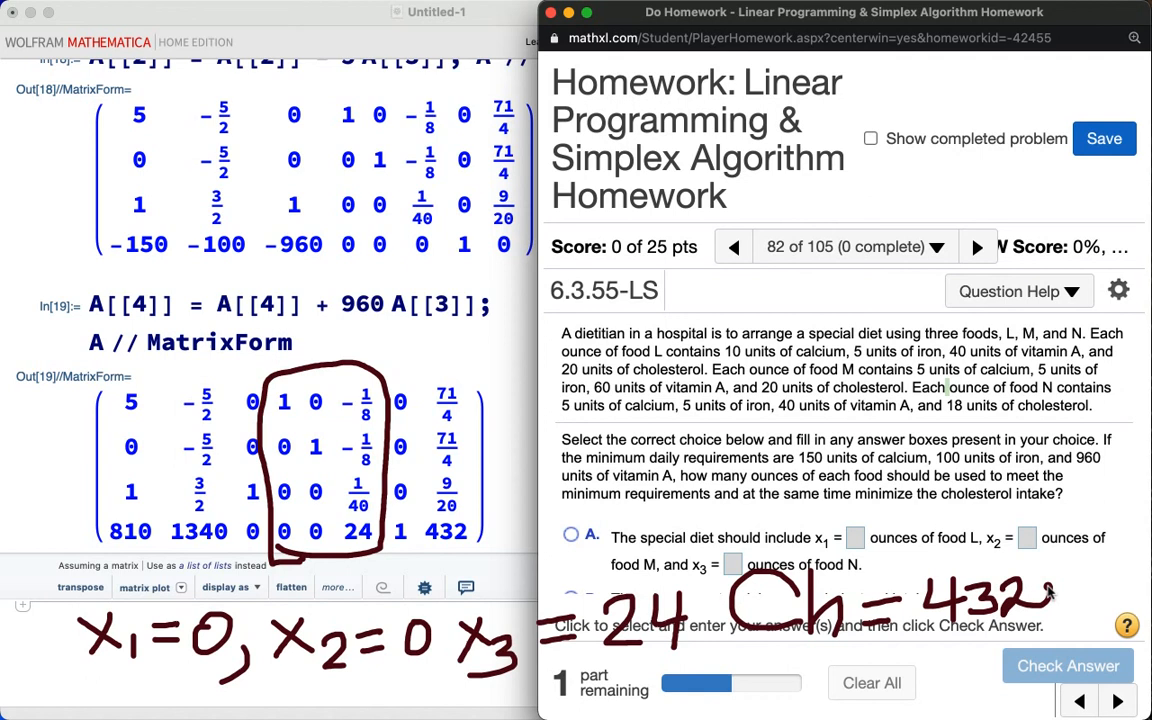
key("Escape")
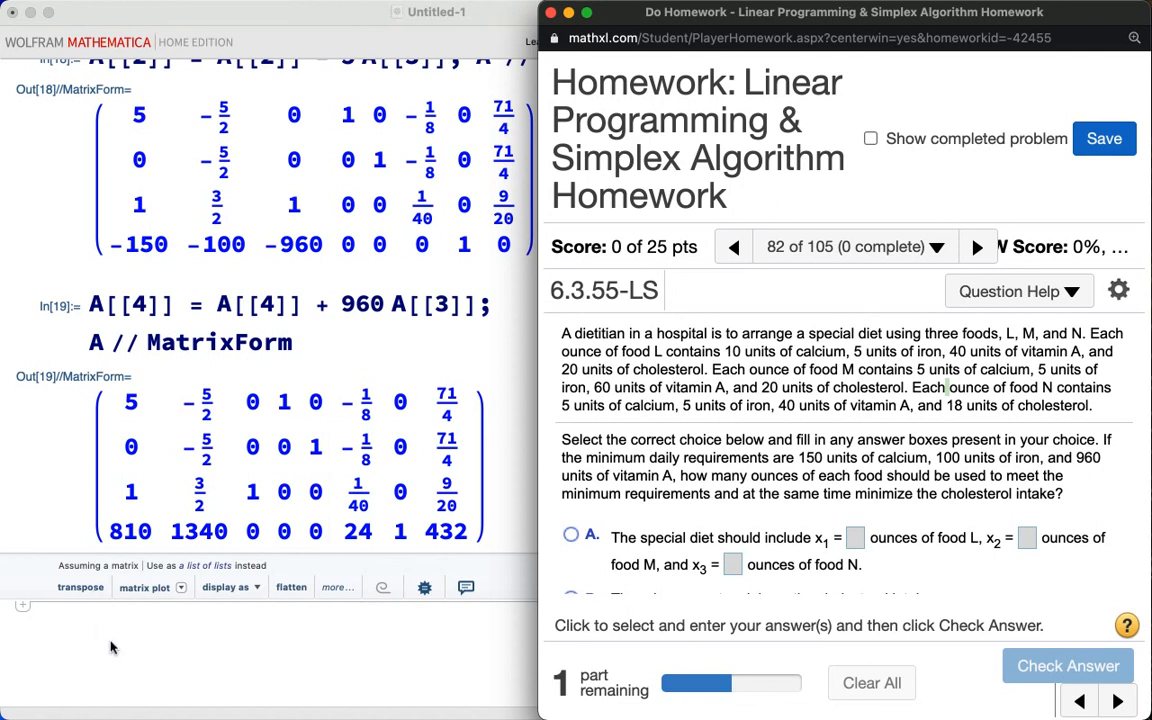
Step: Assign and evaluate x1 = 0, x2 = 0 and x3 = 24 in new notebook cells
scroll(111, 647, "down", 2)
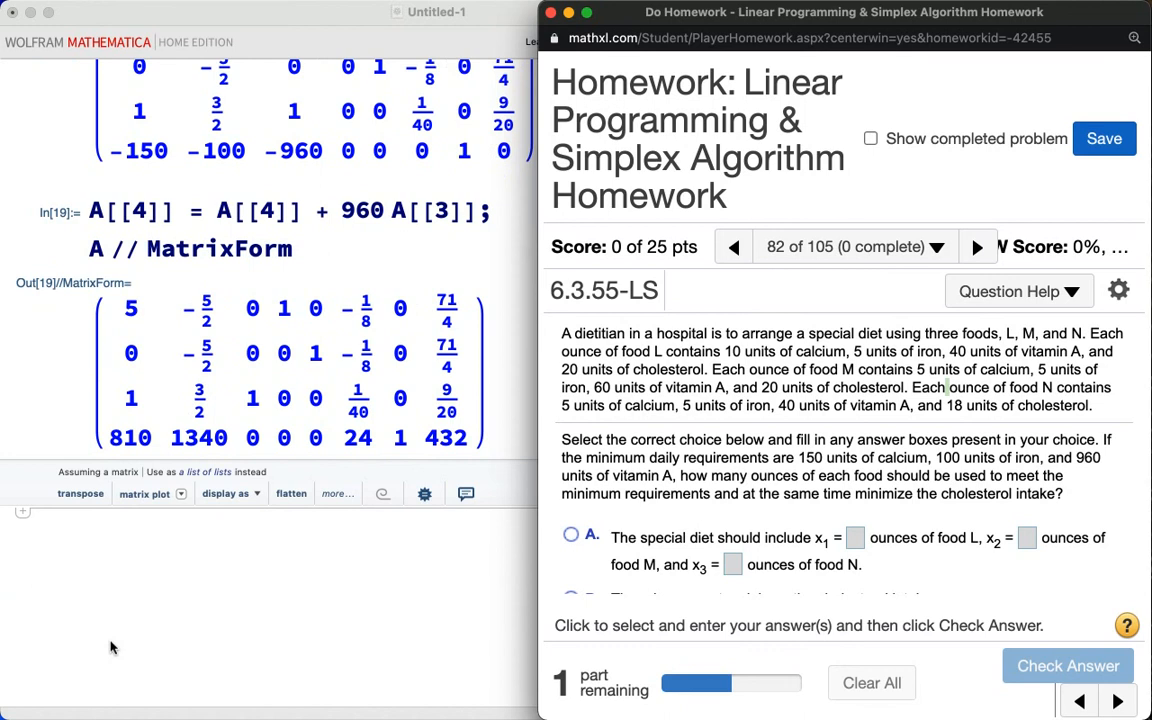
left_click(111, 647)
type("x1 = ")
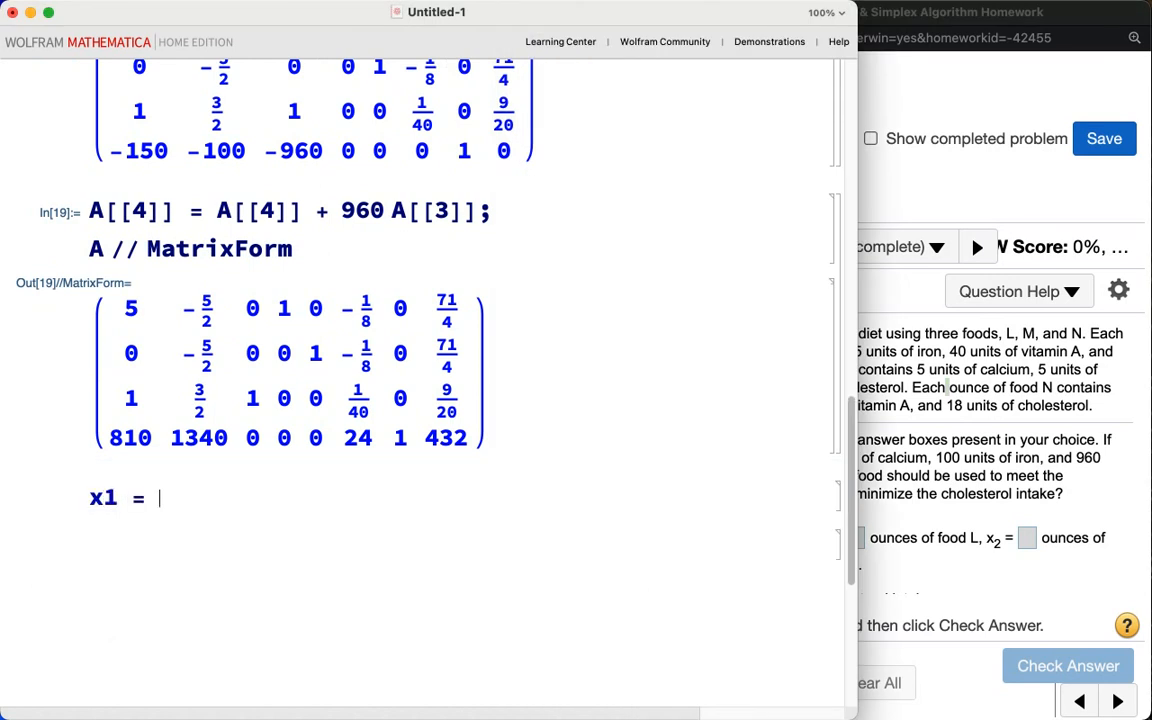
type("0")
key("shift+Return")
type("x2")
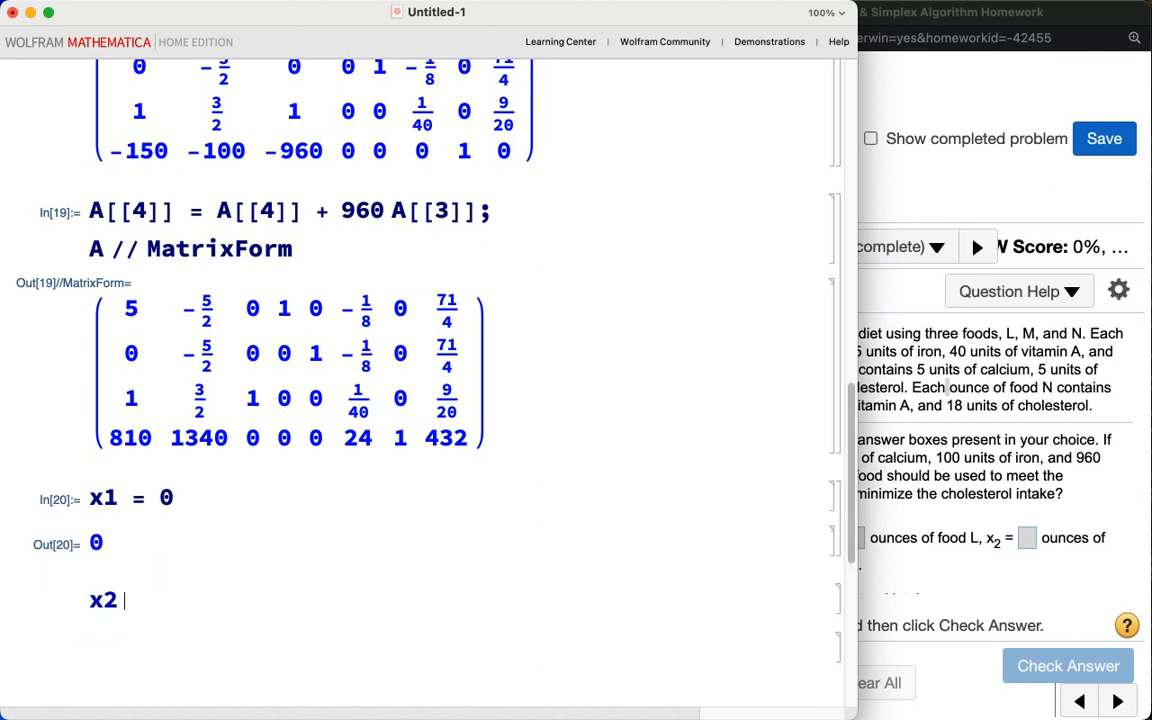
type(" = 0")
key("shift+Return")
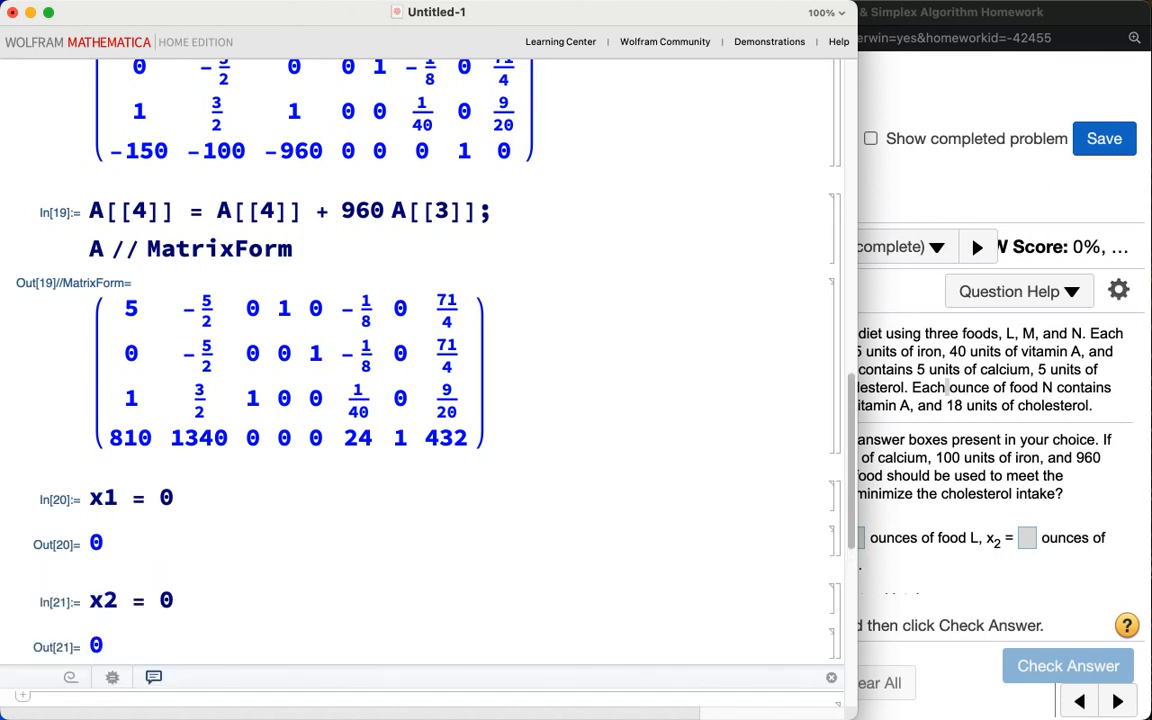
type("x3 =")
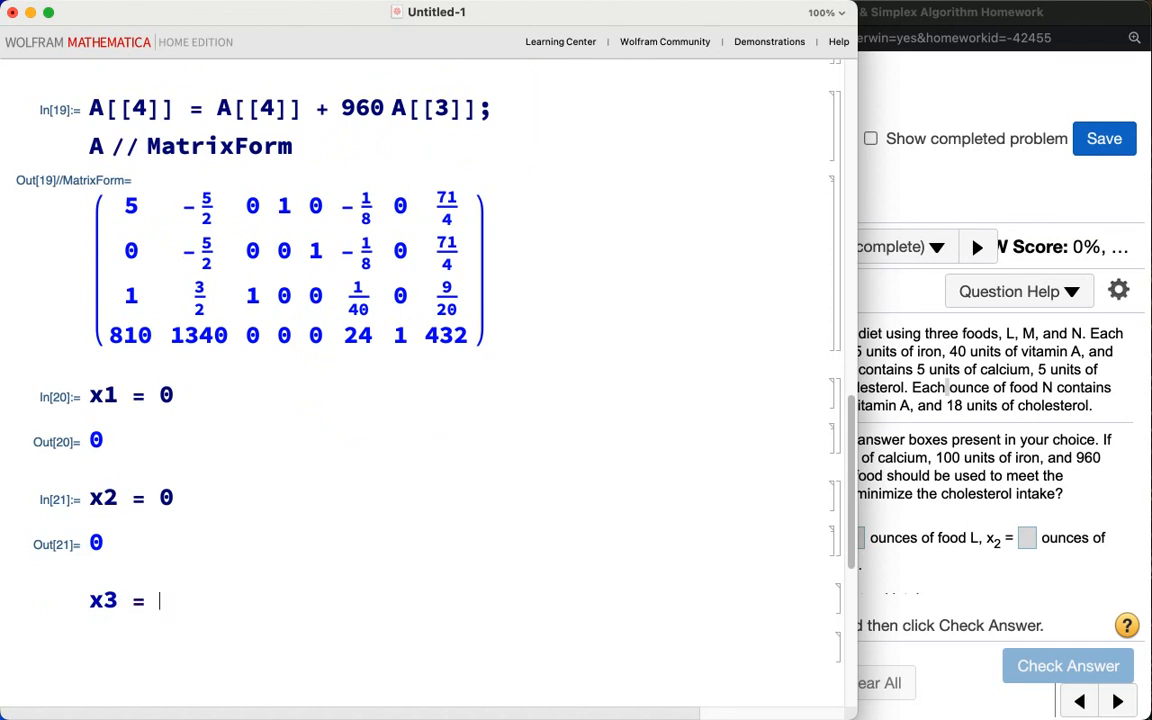
type("24")
key("shift+Return")
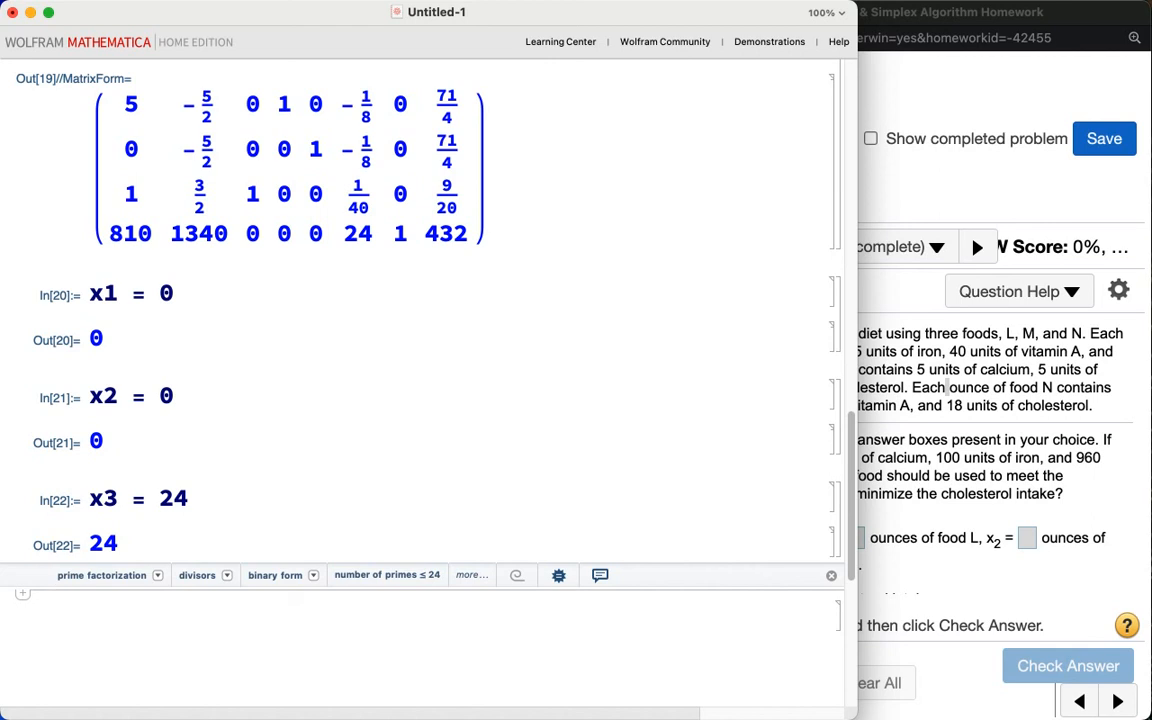
Step: Evaluate x1 >= 0 and x2 >= 0 to check the nonnegativity of the first two variables
type("x1 ")
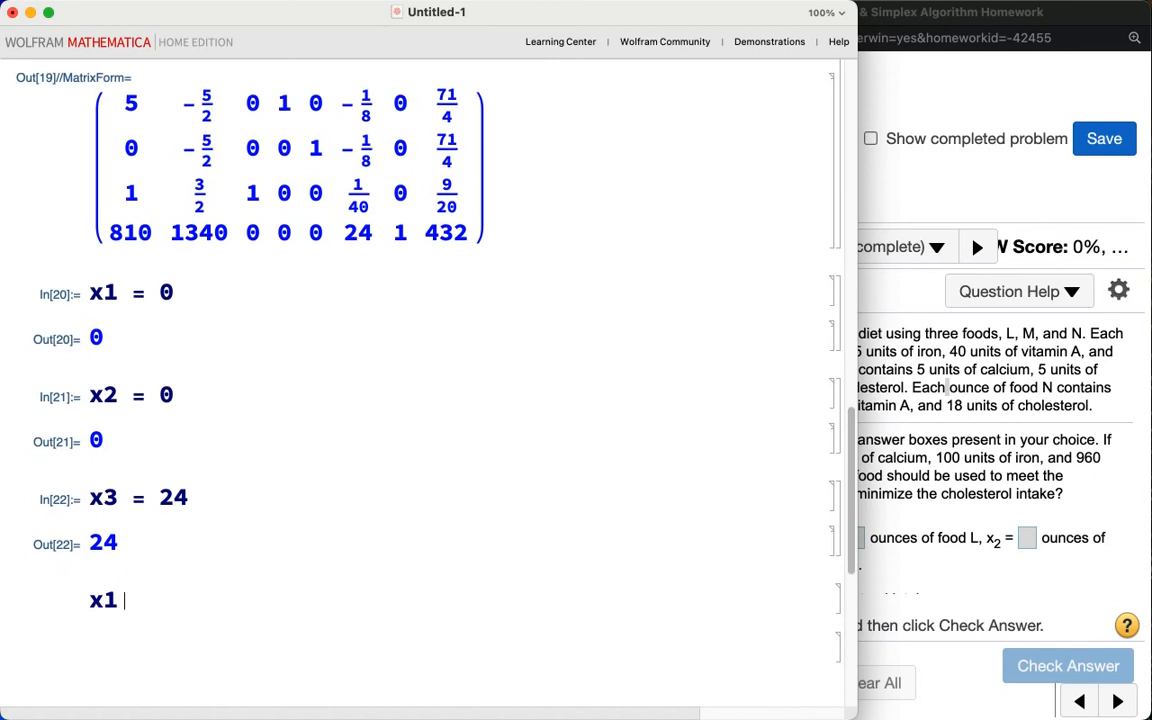
type(">= 0")
key("shift+Return")
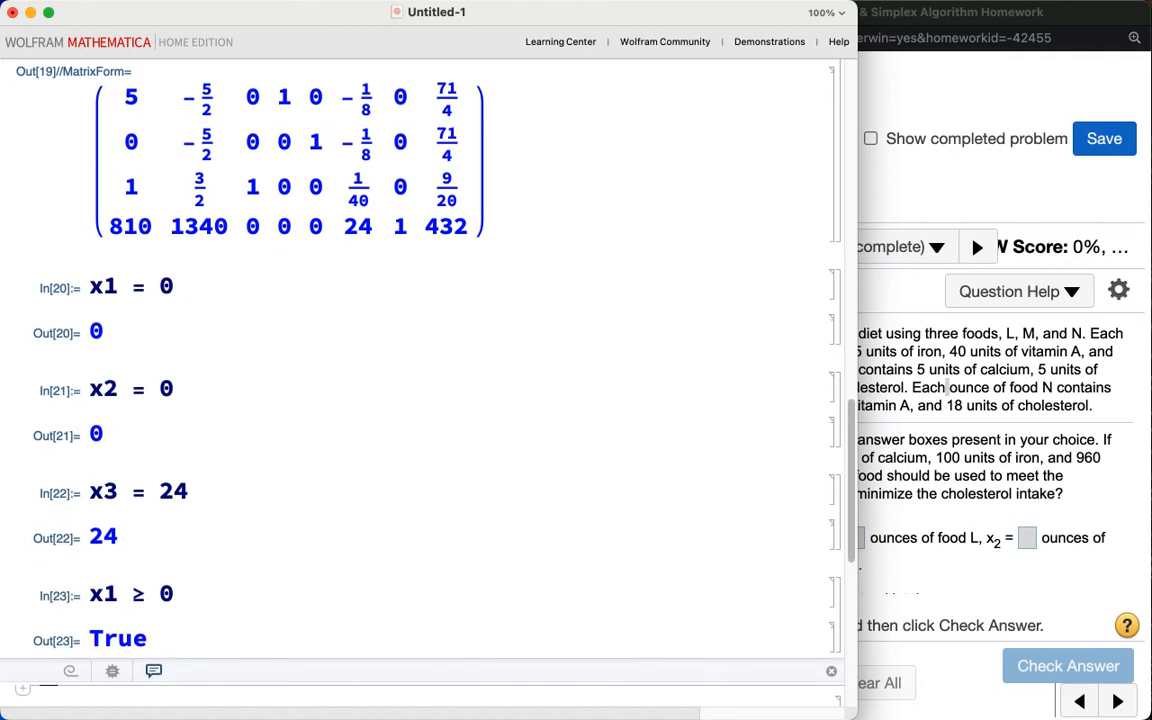
type("x2 ")
type(">= 0")
key("shift+Return")
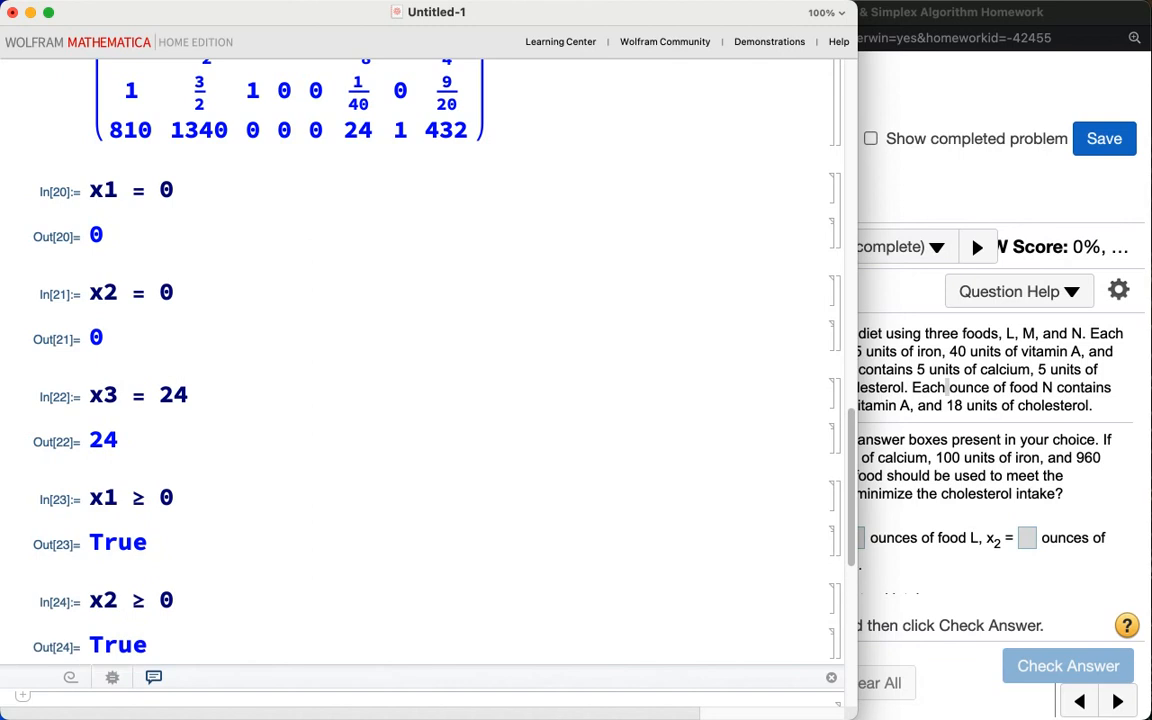
Step: Enter and evaluate x3 >= 0 to check the nonnegativity of the third variable
type("x3 ")
type(">= 3")
key("shift+Return")
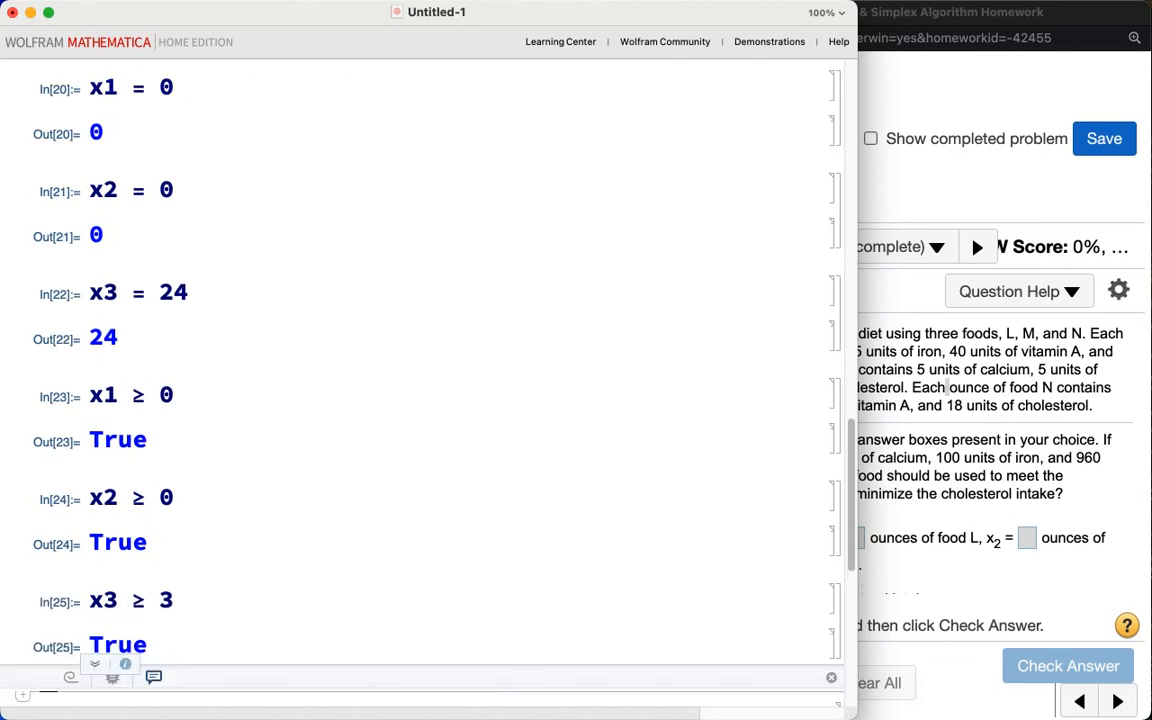
left_click(185, 603)
key("BackSpace")
type("0")
key("shift+Return")
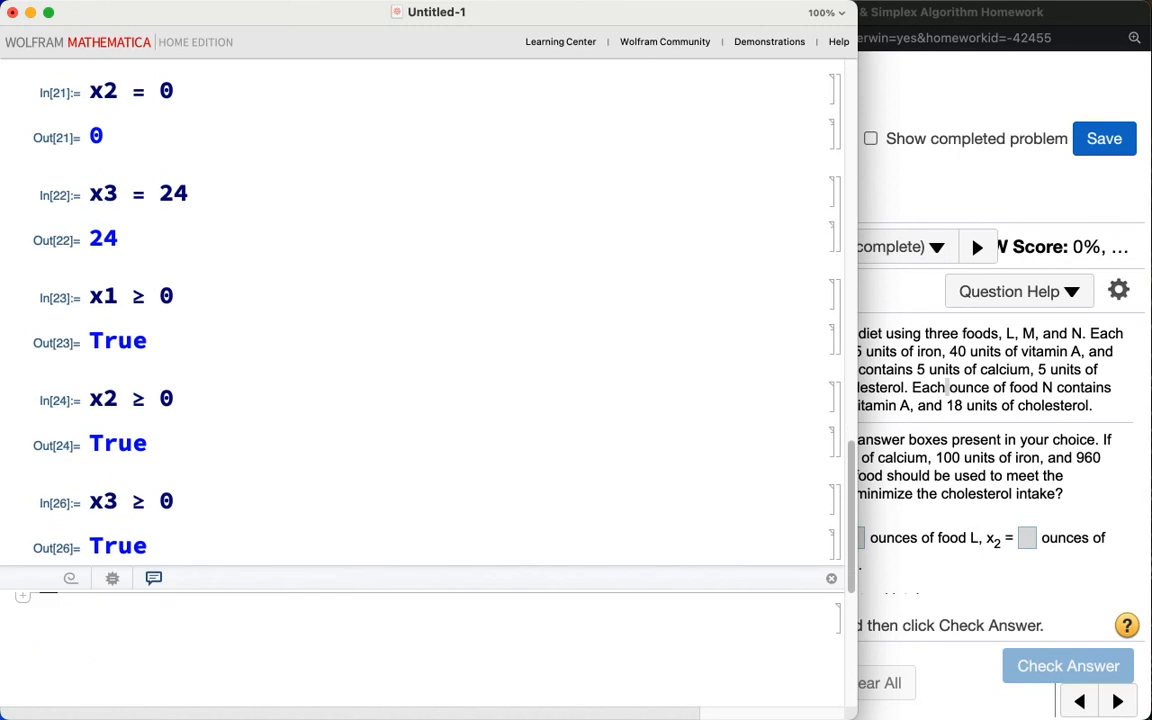
Step: Evaluate the calcium expression 10 x1 + 5 x2 + 5 x3 with the solution values
right_click(142, 623)
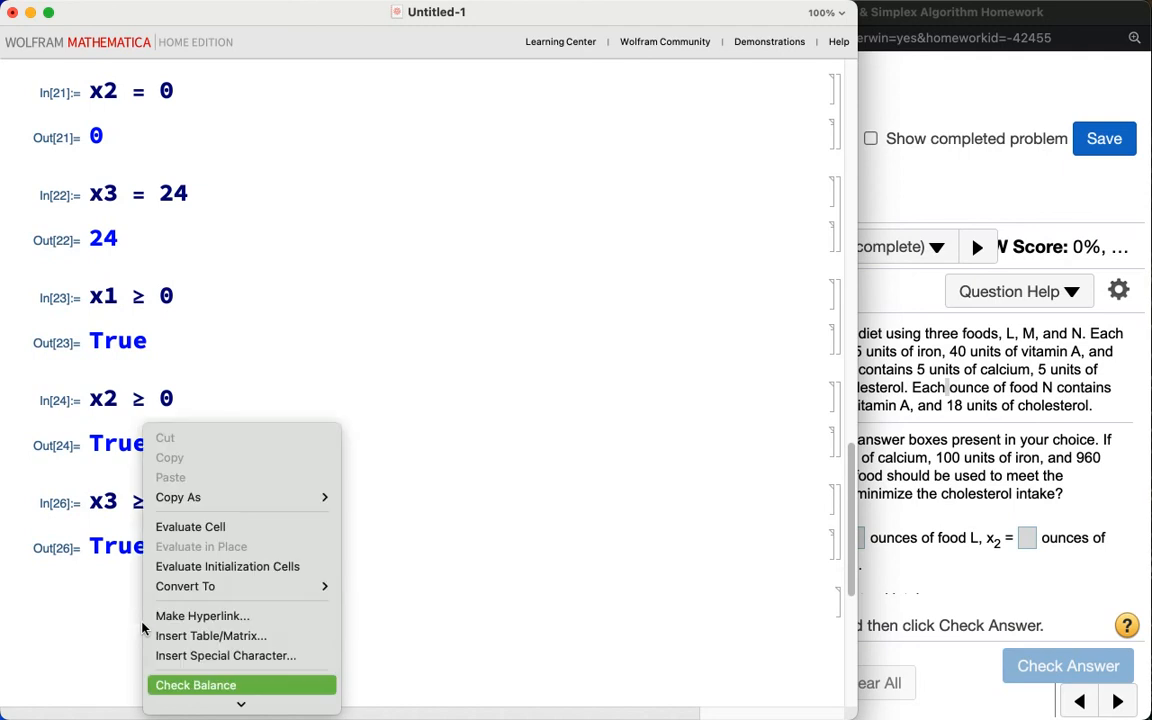
left_click(116, 621)
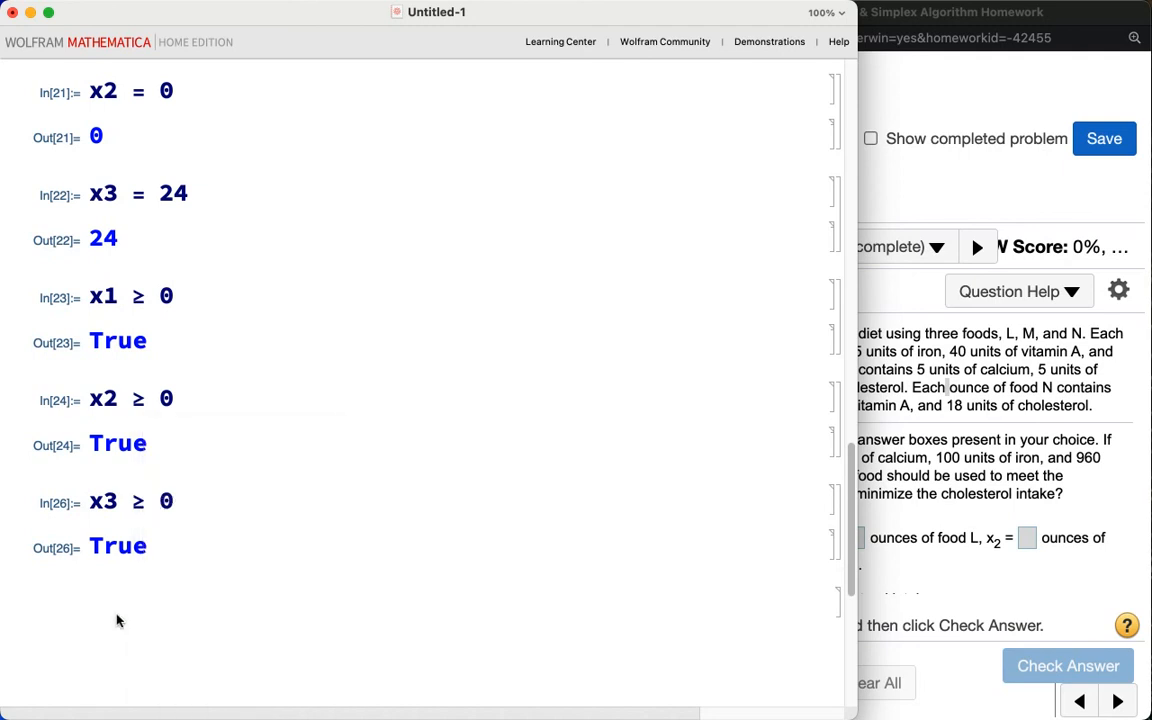
type("10 x1 + 5 x")
type("2 ")
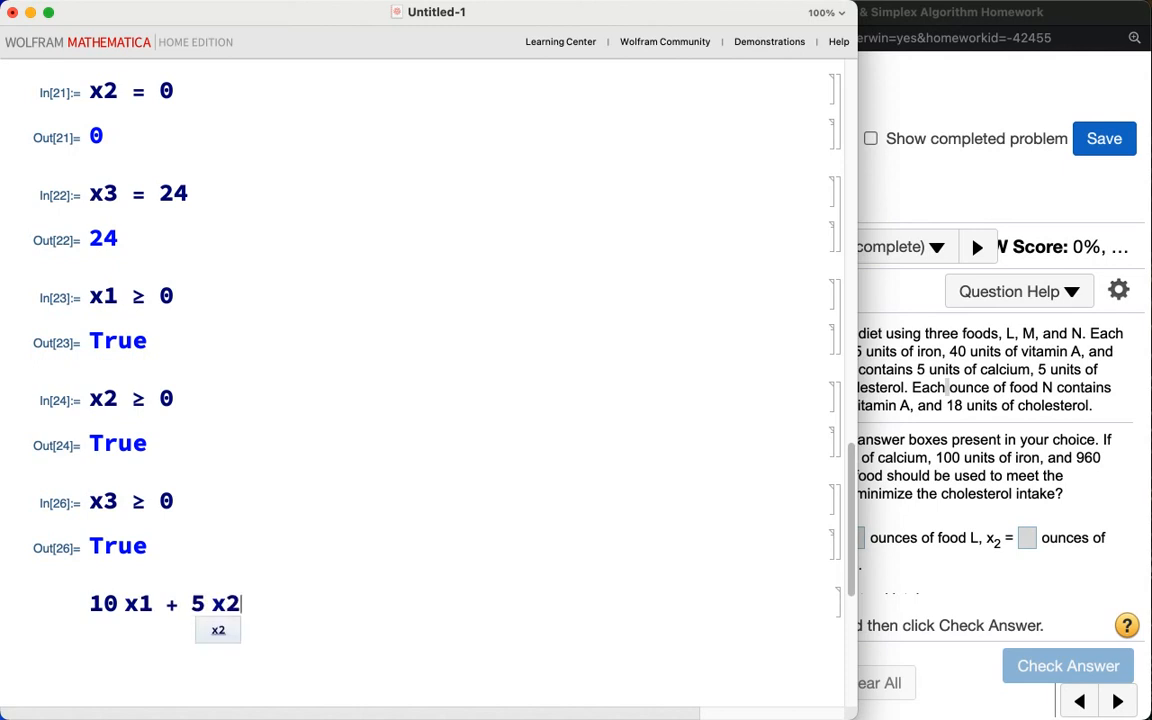
type("+ 5 x3")
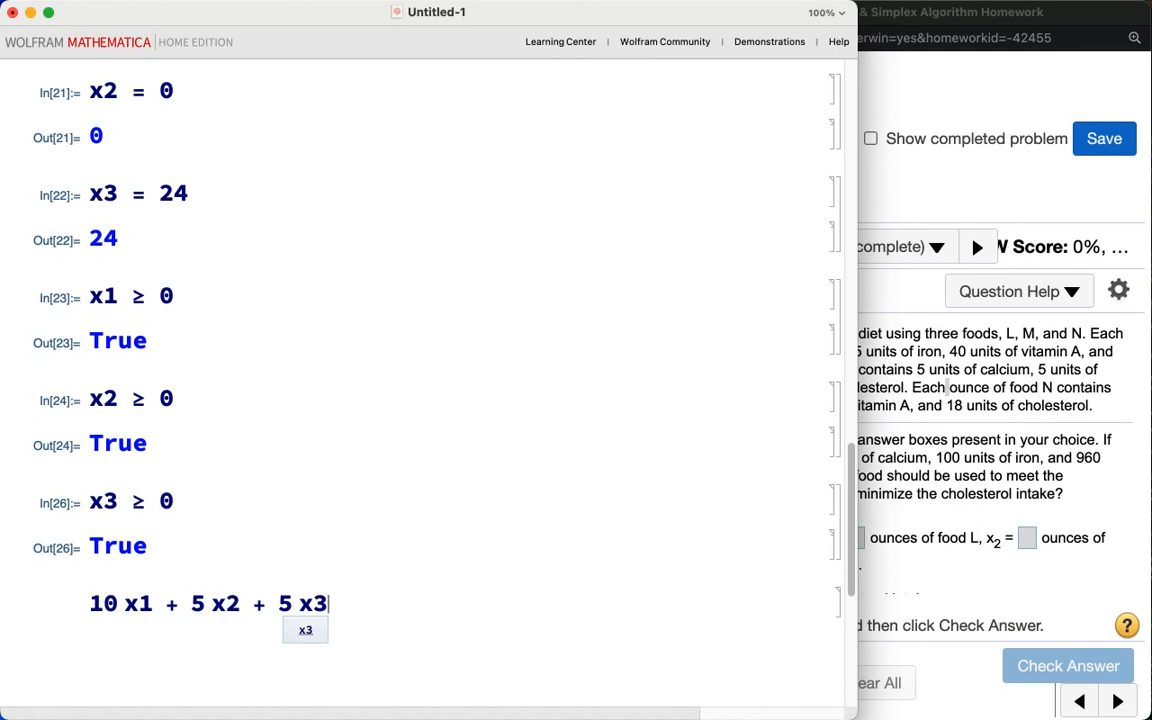
key("shift+Return")
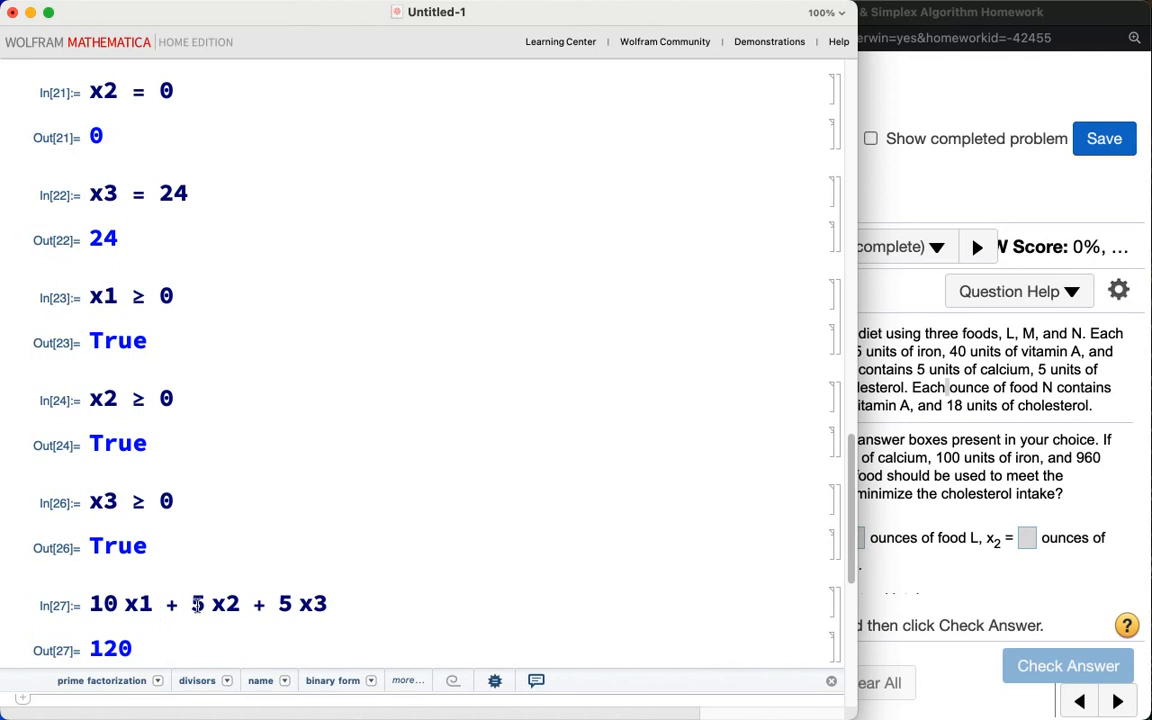
Step: Evaluate the iron expression 5 x1 + 5 x2 + 5 x3 with the solution values
scroll(401, 580, "down", 3)
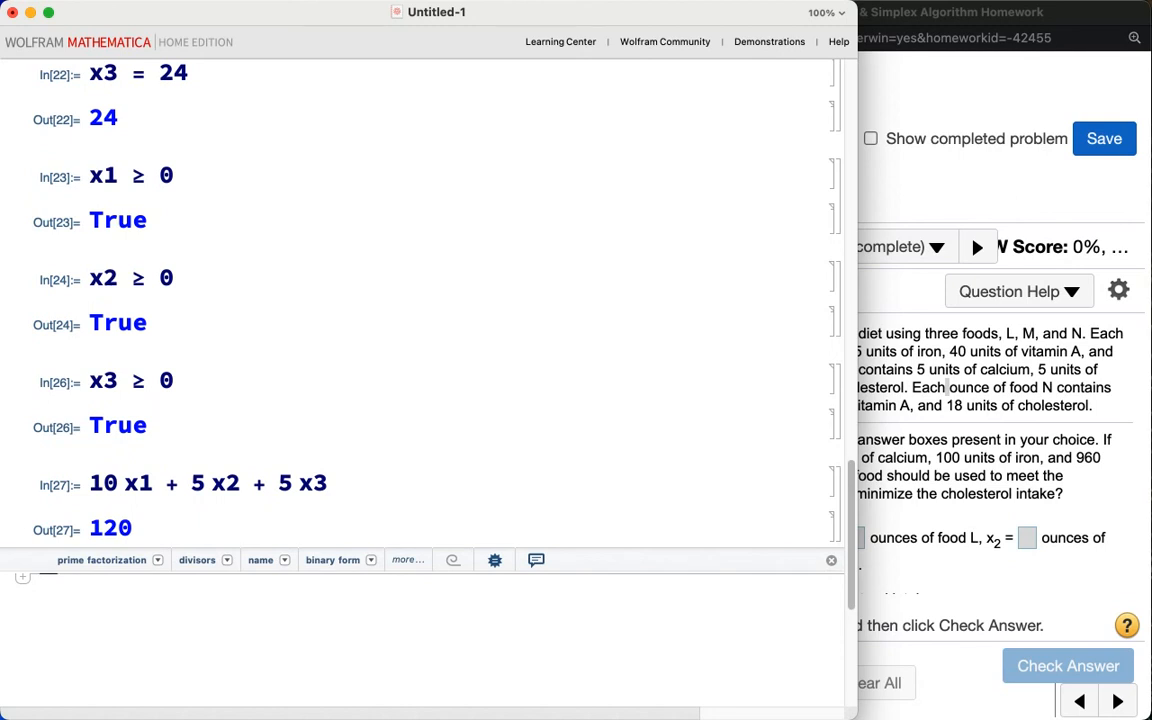
type("j")
key("BackSpace")
type("5 x1 + 5 x2 + 5 x3")
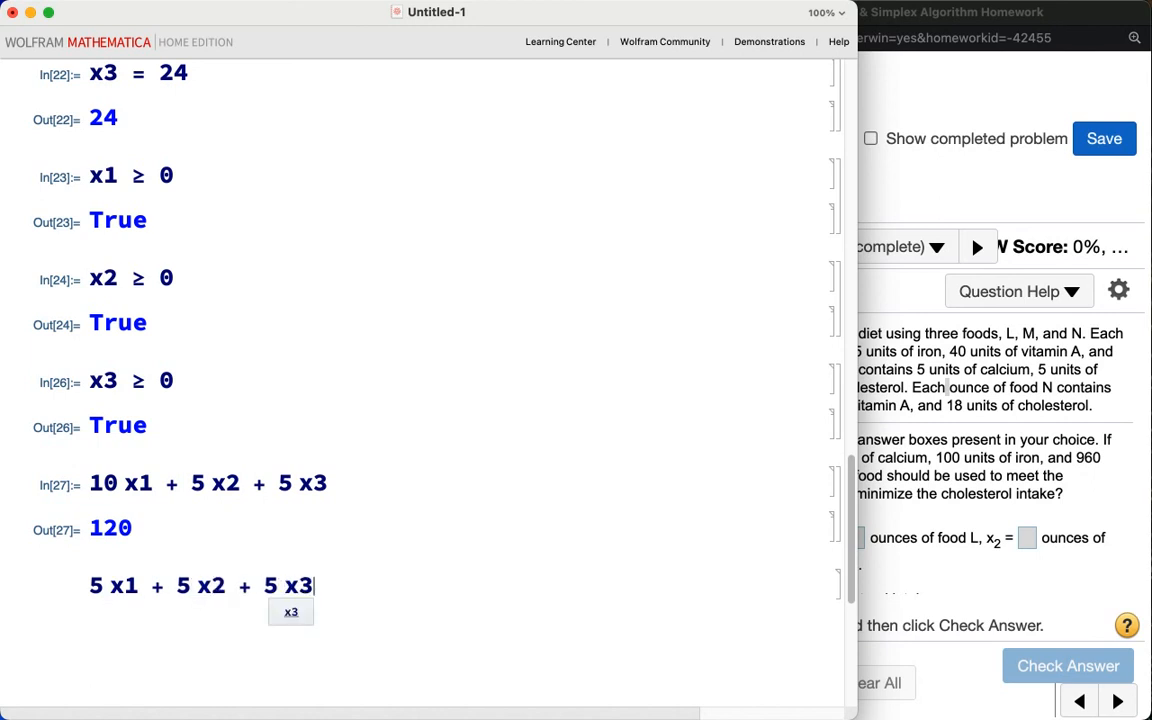
key("shift+Return")
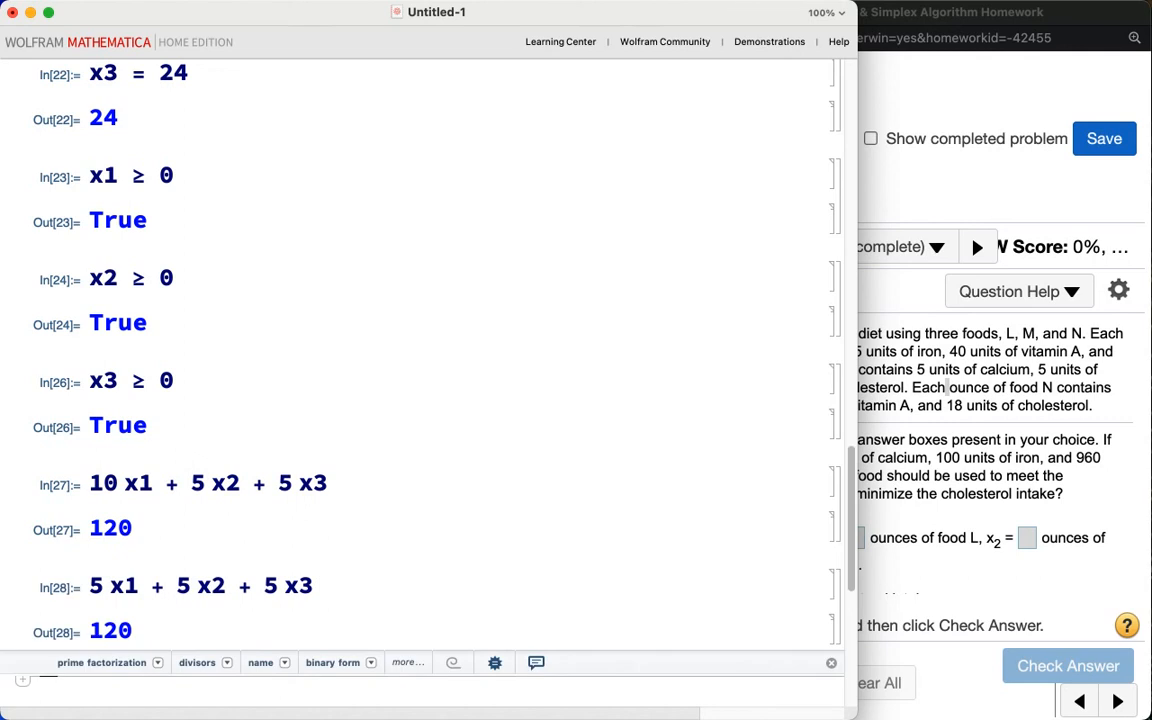
Step: Evaluate the vitamin A expression 40 x1 + 60 x2 + 40 x3 with the solution values
type("40 x1 + 60 x2 + 40 x3")
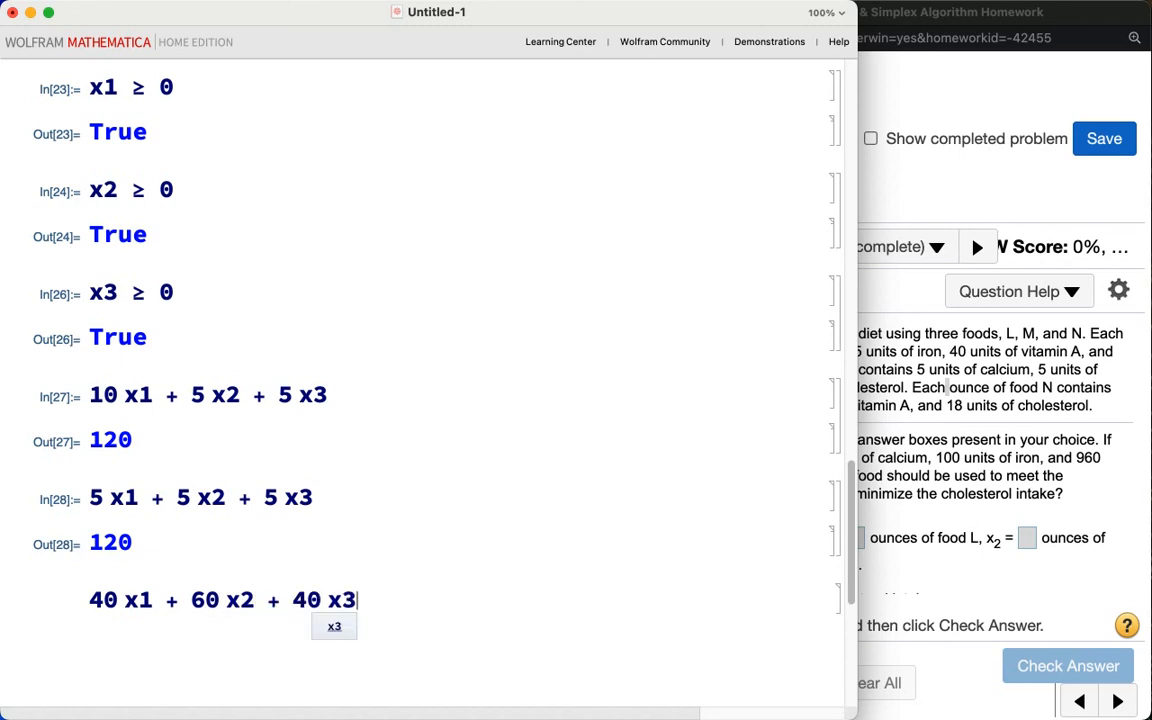
key("shift+Return")
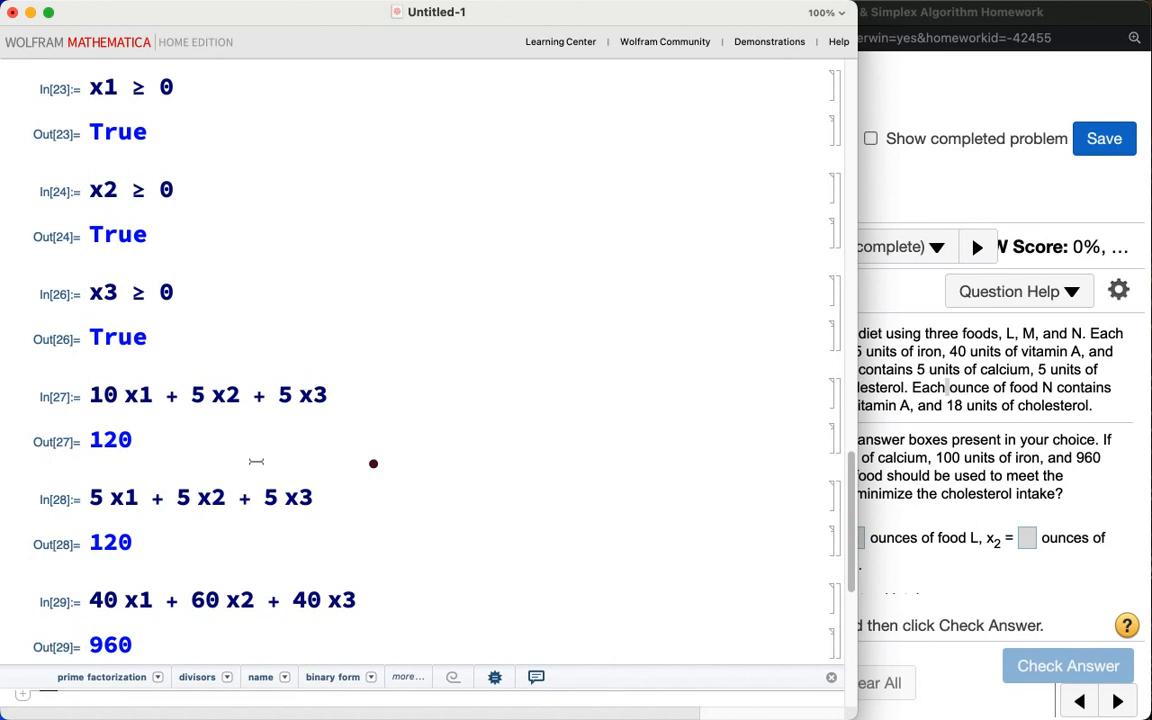
mouse_move(129, 462)
left_mouse_down()
mouse_move(152, 404)
mouse_move(180, 476)
left_mouse_up()
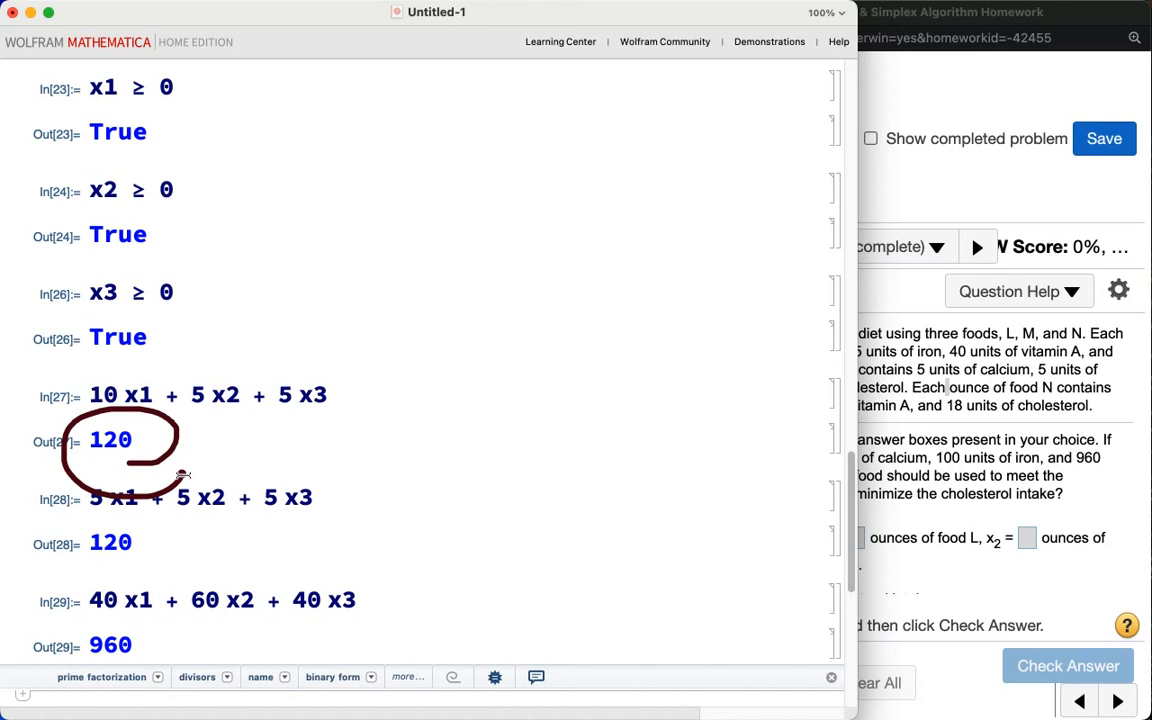
key("Escape")
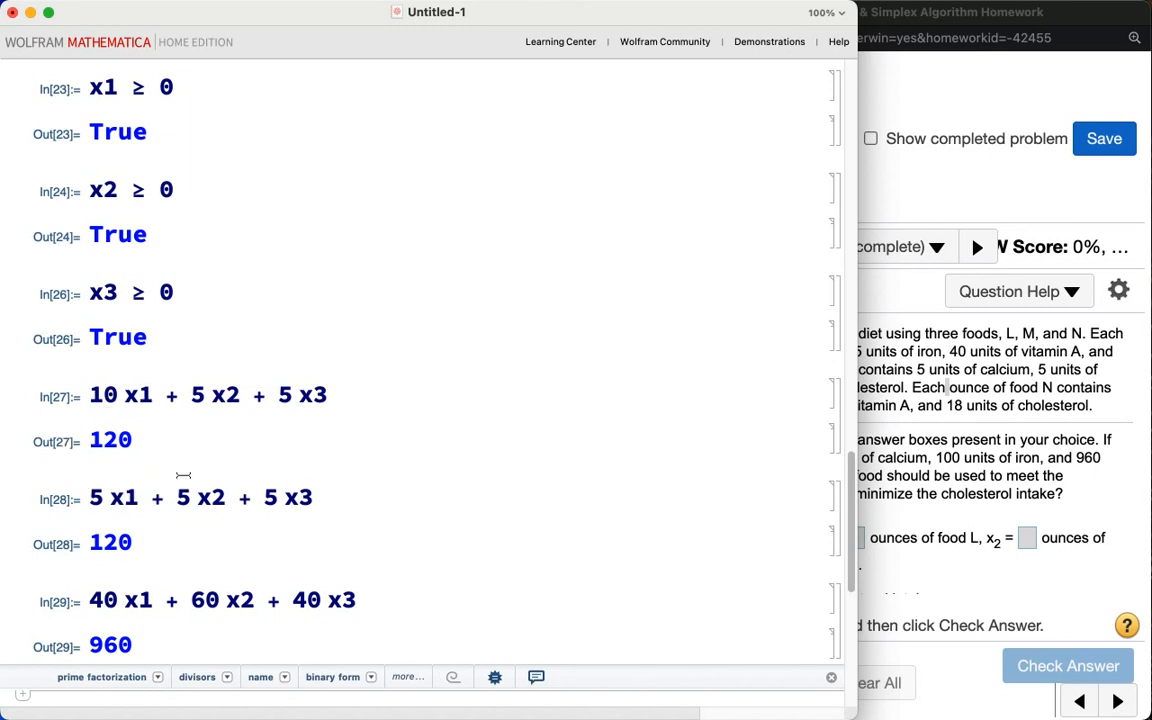
Step: Clear the variable A in a new input cell after reviewing the problem statement
scroll(183, 476, "down", 2)
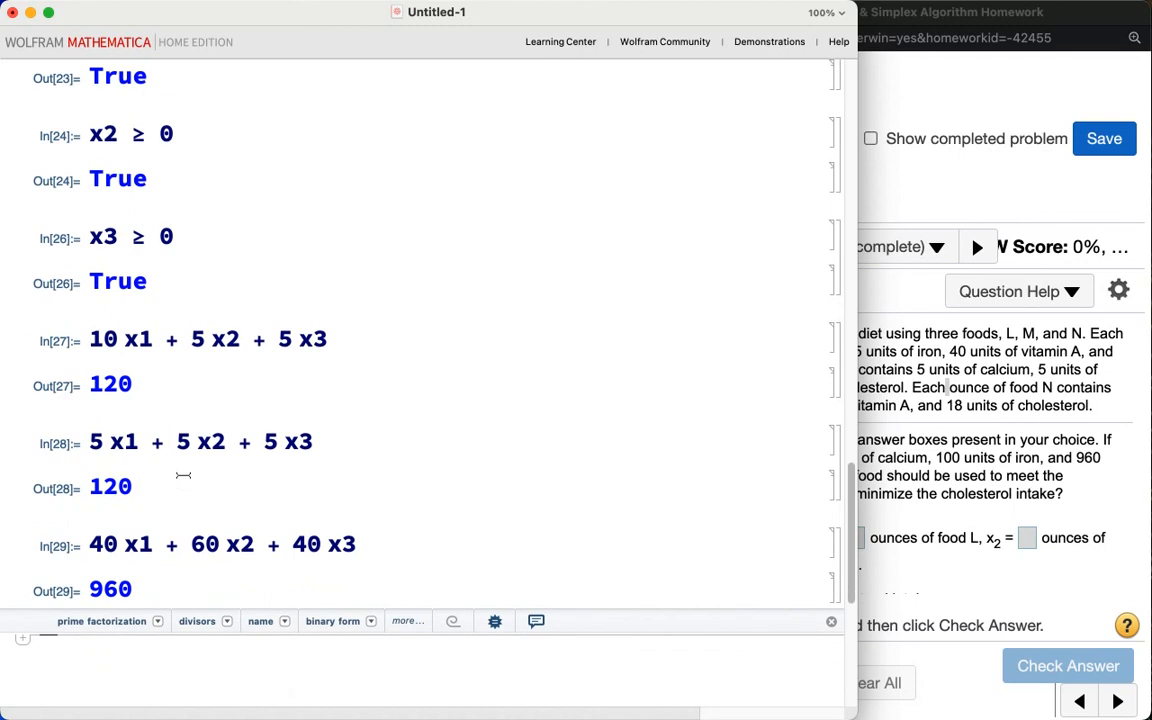
left_click(940, 580)
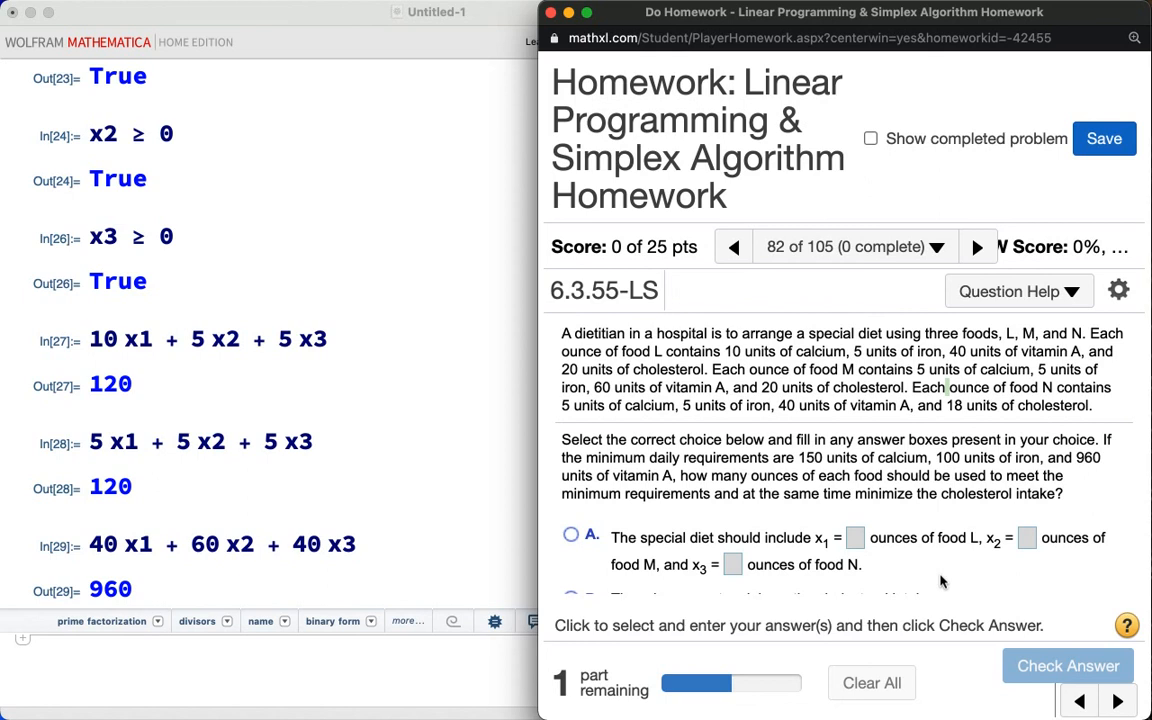
left_click(295, 325)
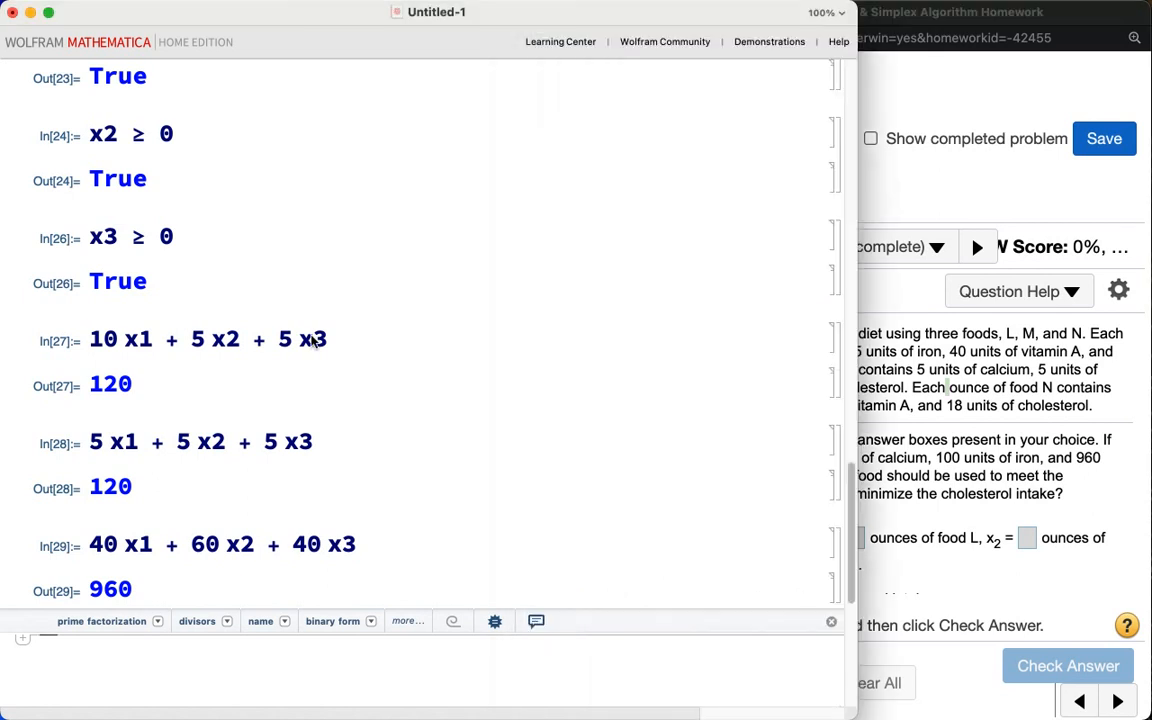
scroll(313, 341, "up", 5)
scroll(313, 341, "up", 10)
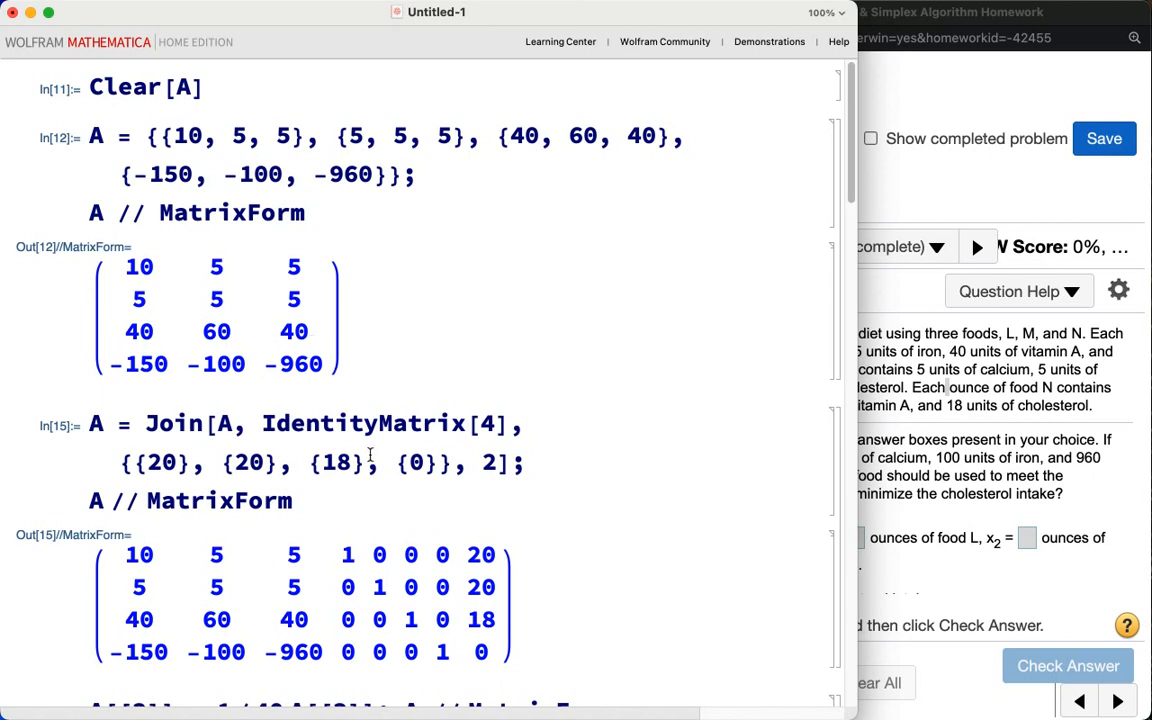
scroll(370, 455, "down", 20)
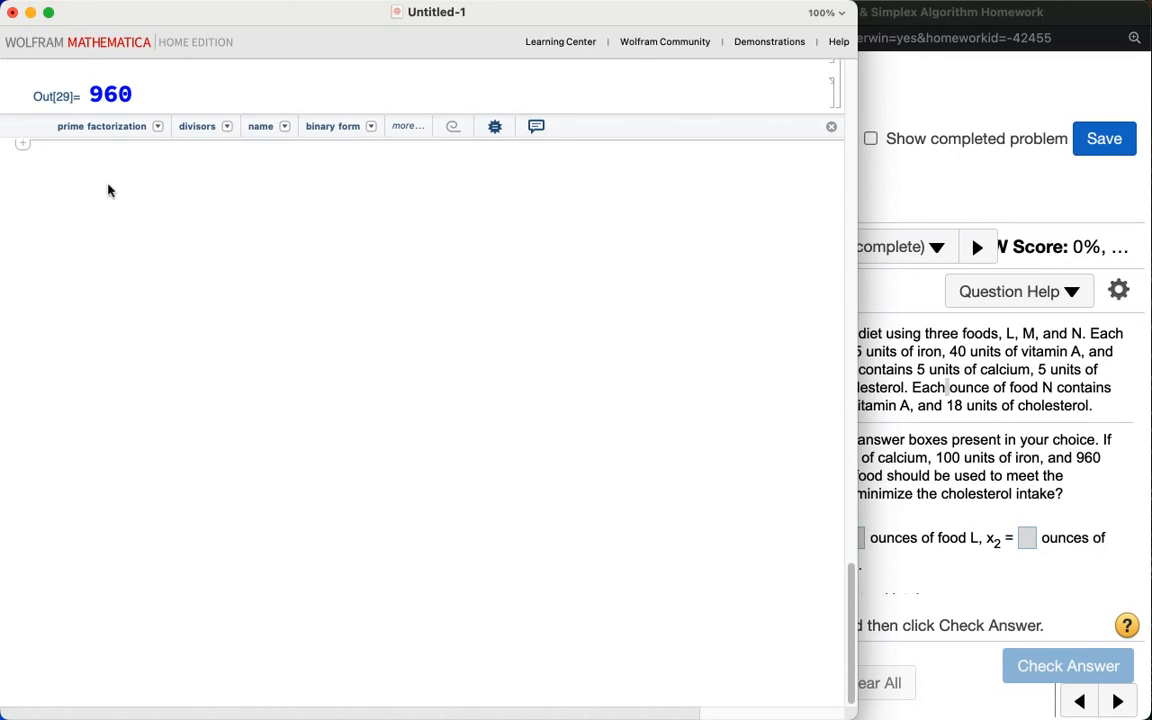
type("Cle")
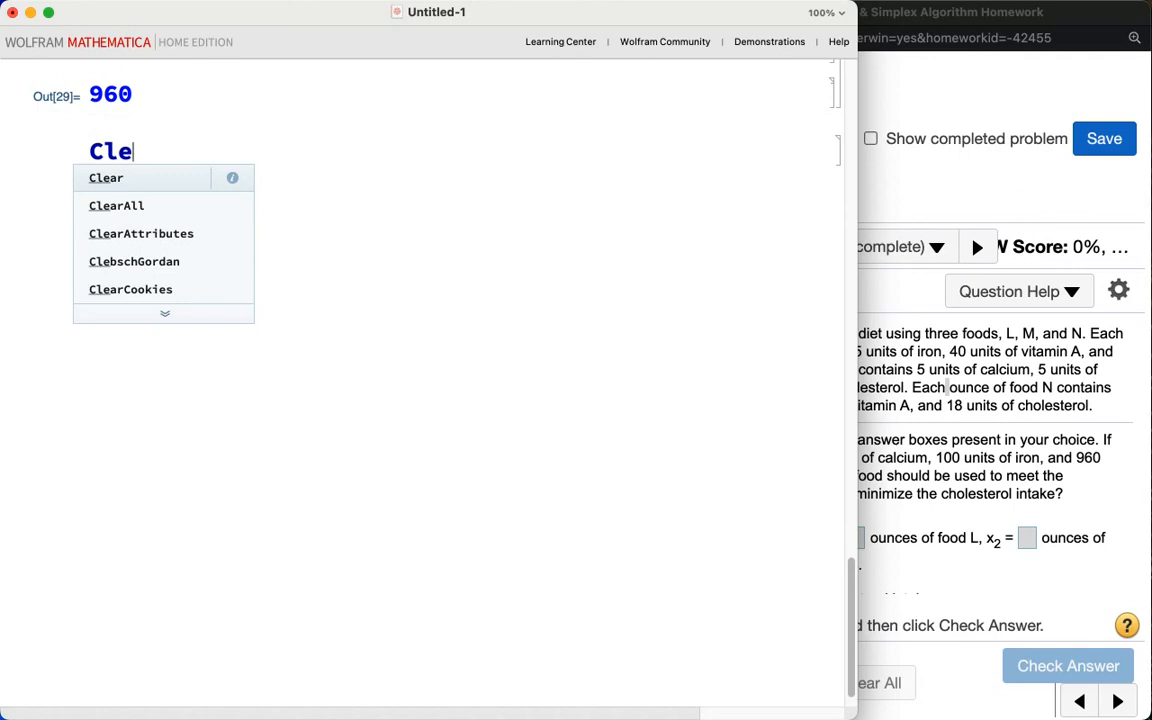
type("ar[A]")
key("shift+Return")
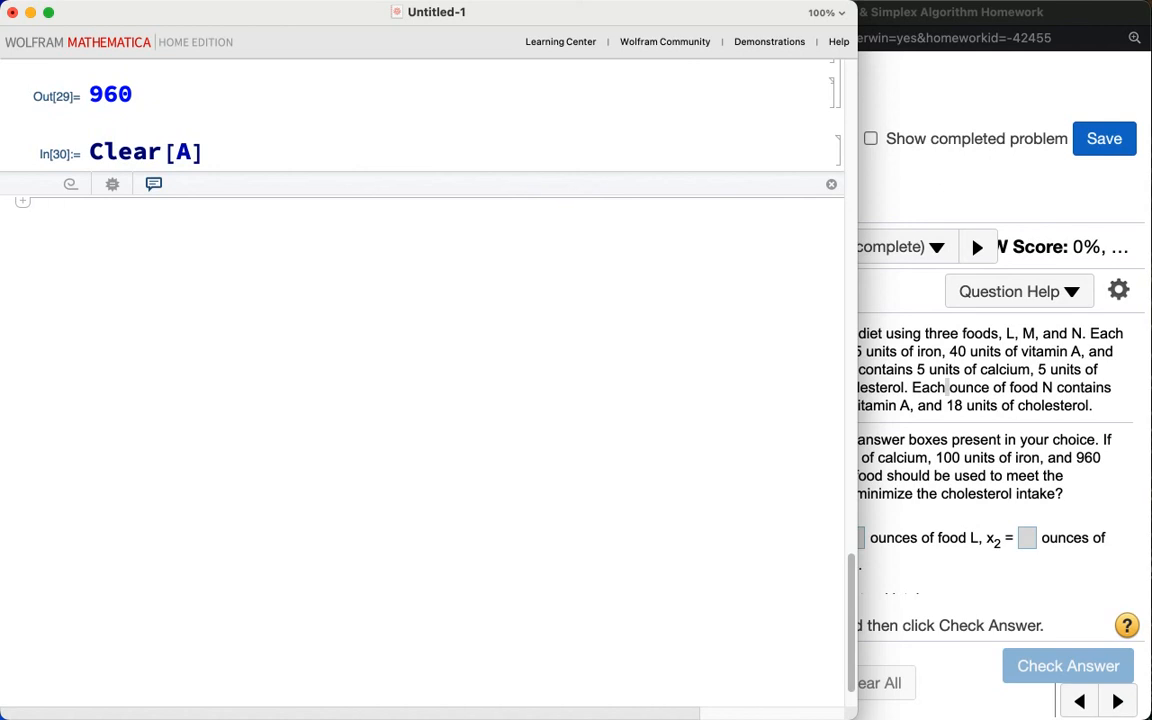
Step: Define A as the matrix {{10, 5, 5}, {5, 5, 5}, {40, 60, 40}} and display it in matrix form
type("A")
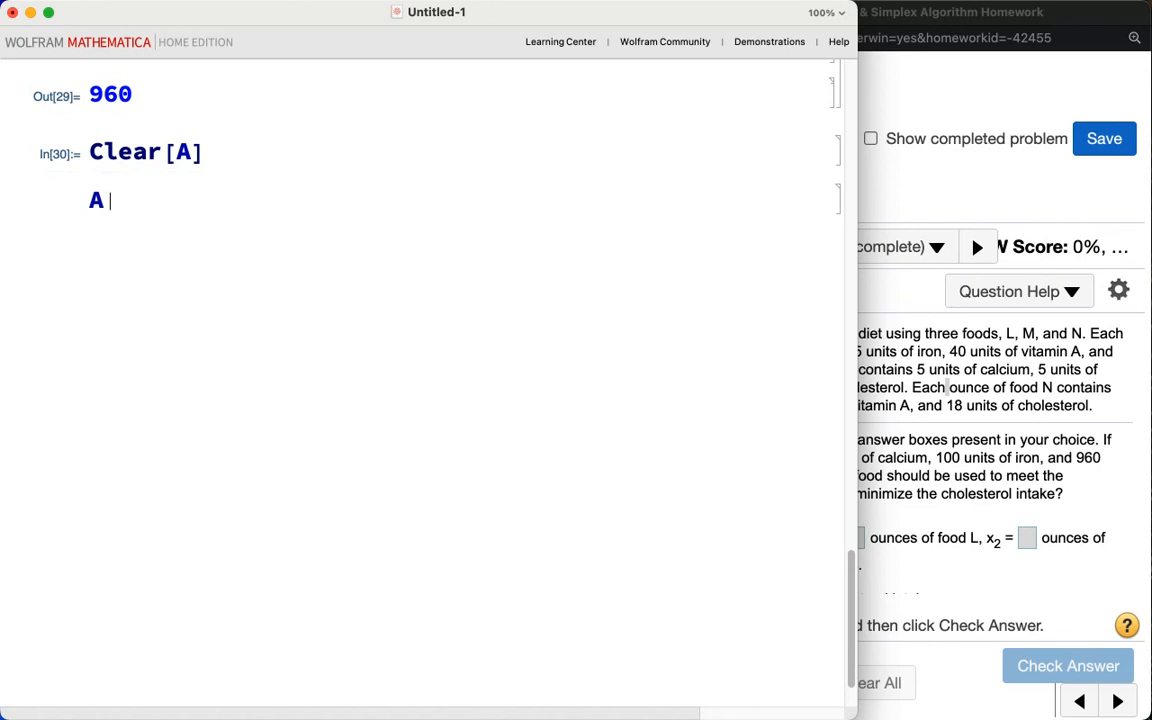
type(" = {{10, 5, 5}, {5, 5, 5}, {5")
key("BackSpace")
type("4")
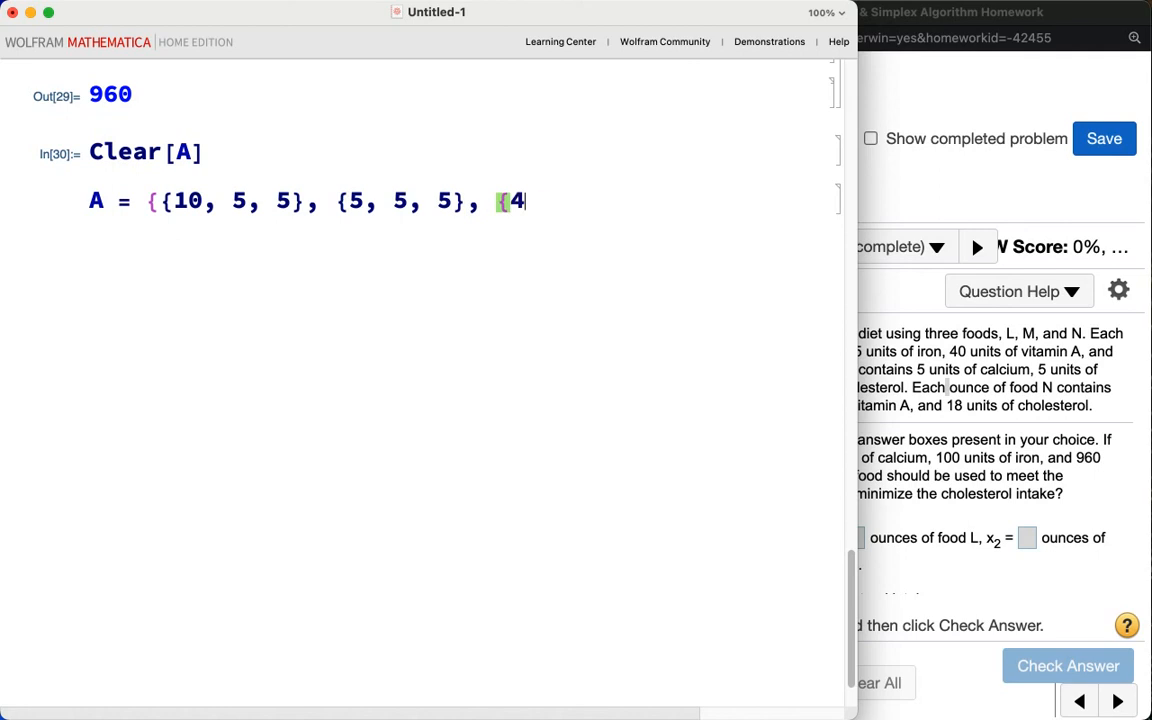
type("0, 60, 40}")
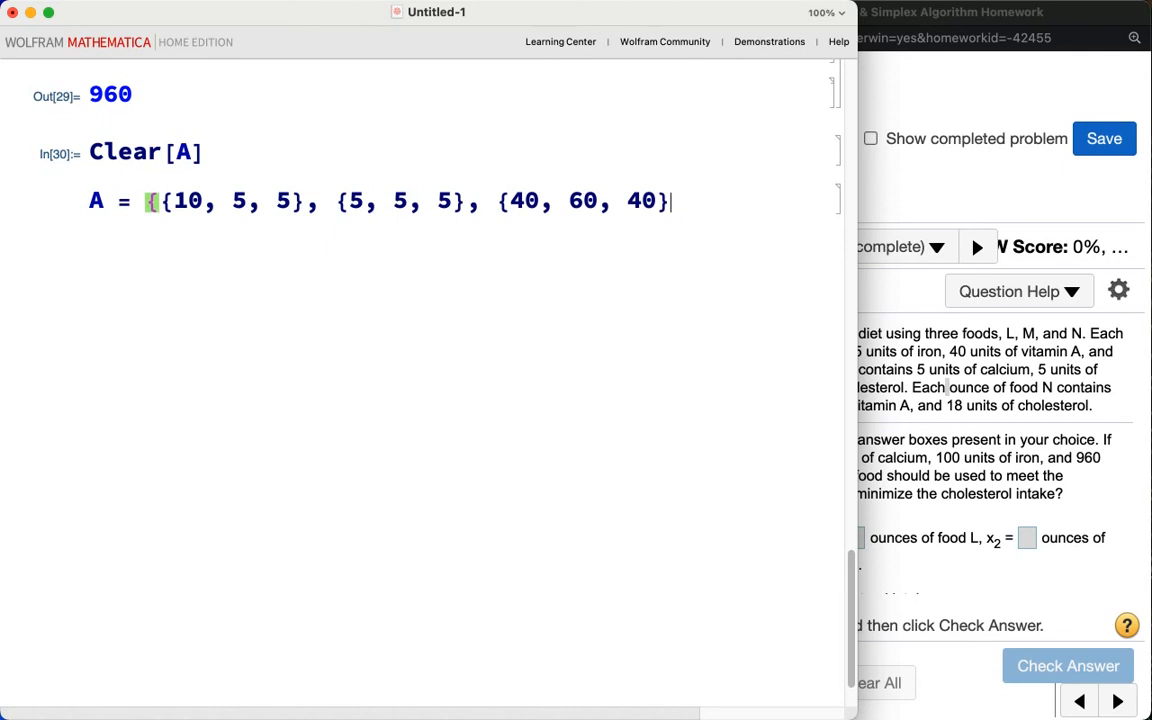
type("};")
key("Return")
type("A")
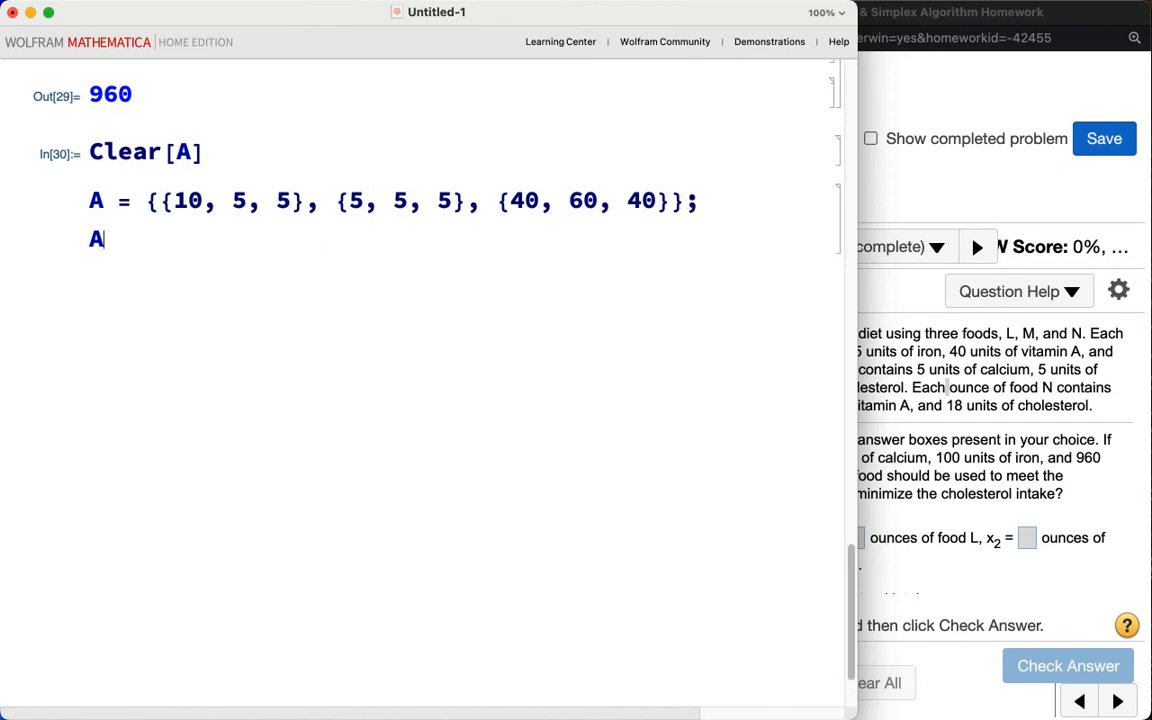
type(" // MatrixForm")
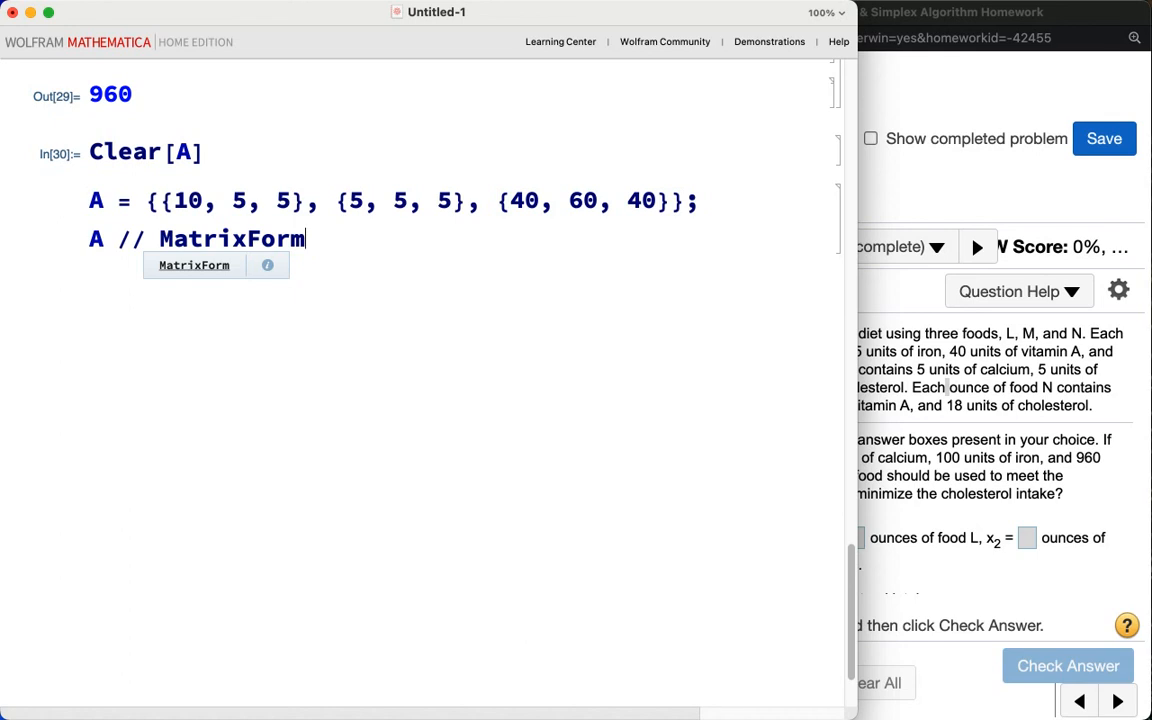
key("shift+Return")
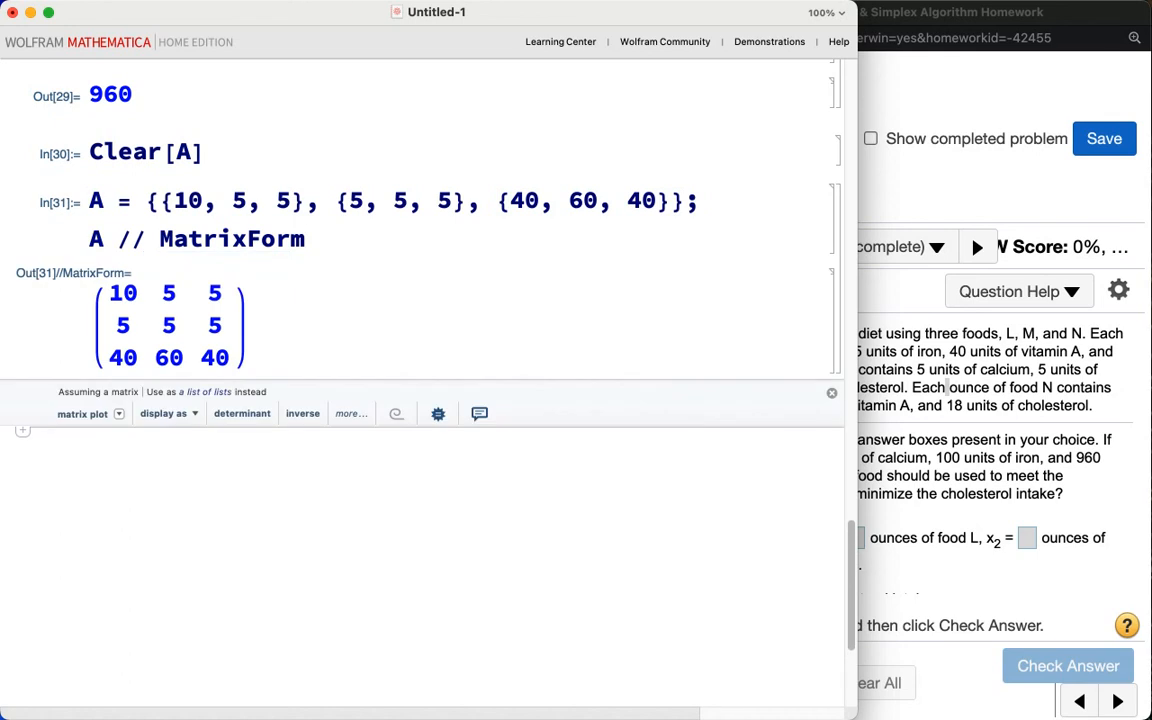
Step: Replace A with its transpose and display it in matrix form
type("A")
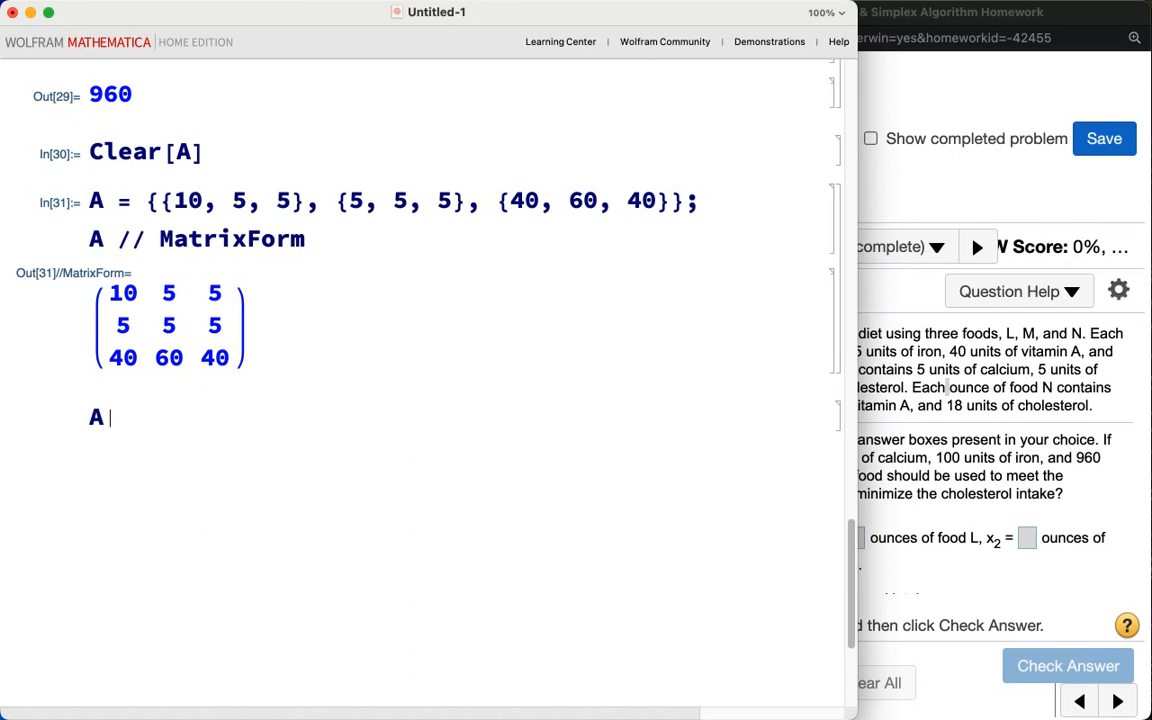
type(" = Transpose[")
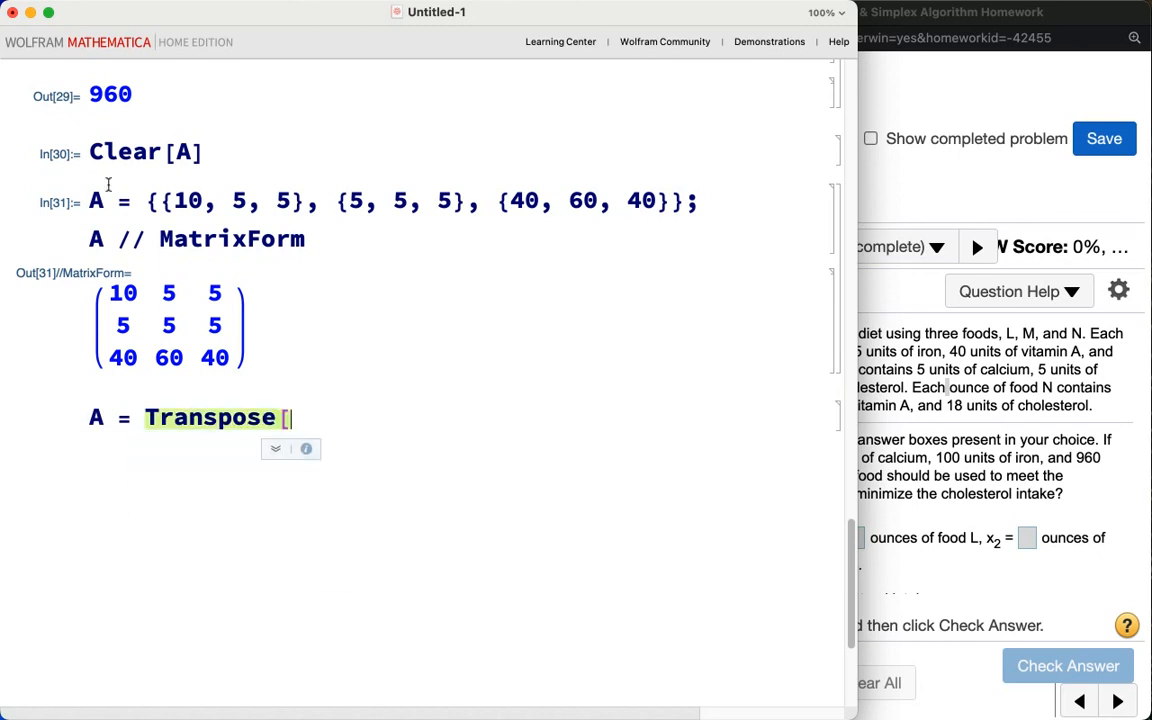
type("A]")
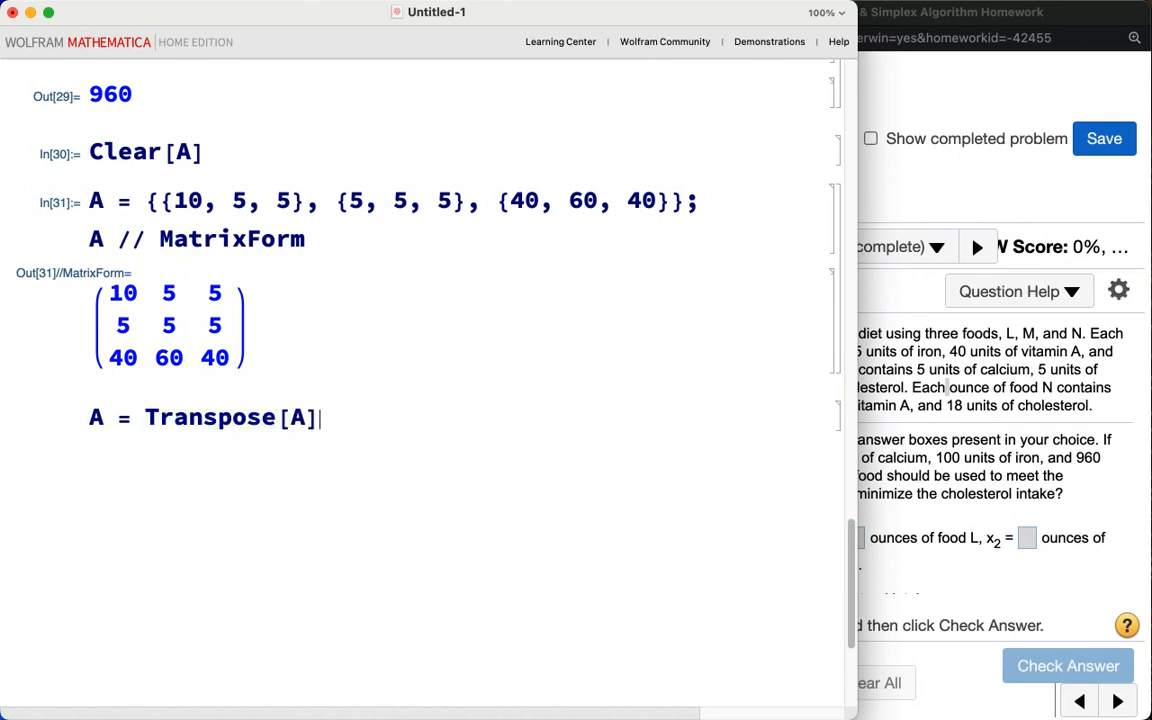
type("; A // MatrixForm")
key("shift+Return")
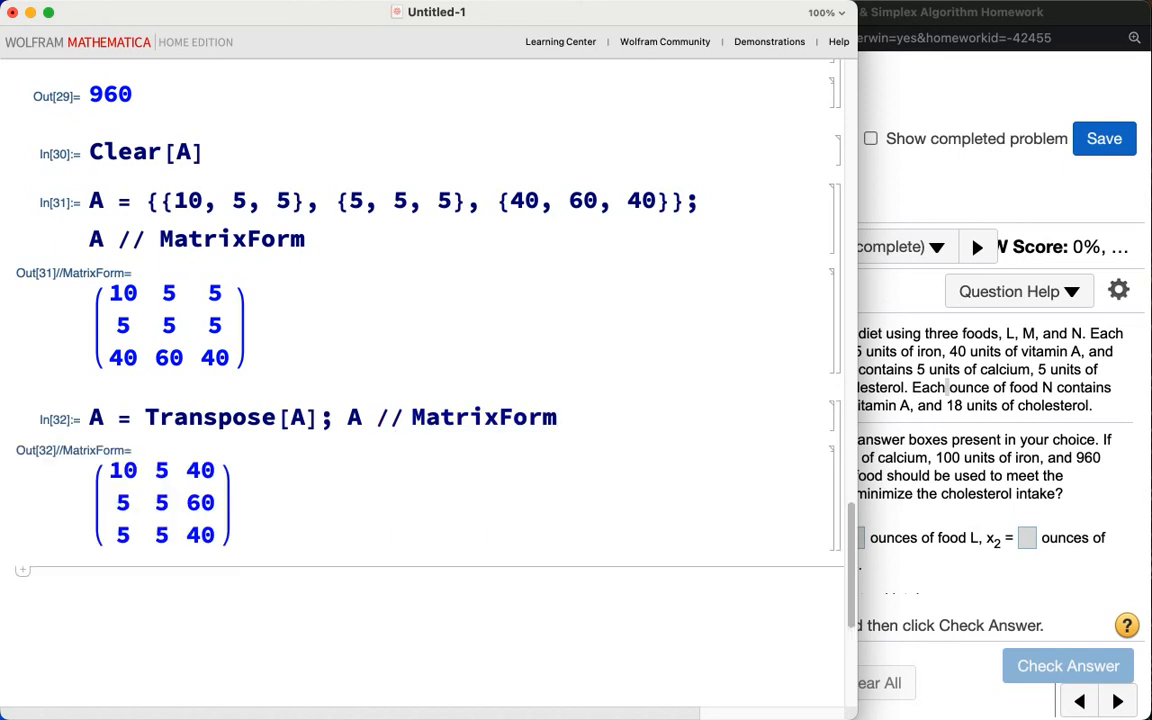
Step: Insert the row {-150, -100, -960} as the fourth row of A and display the result in matrix form
scroll(425, 380, "down", 2)
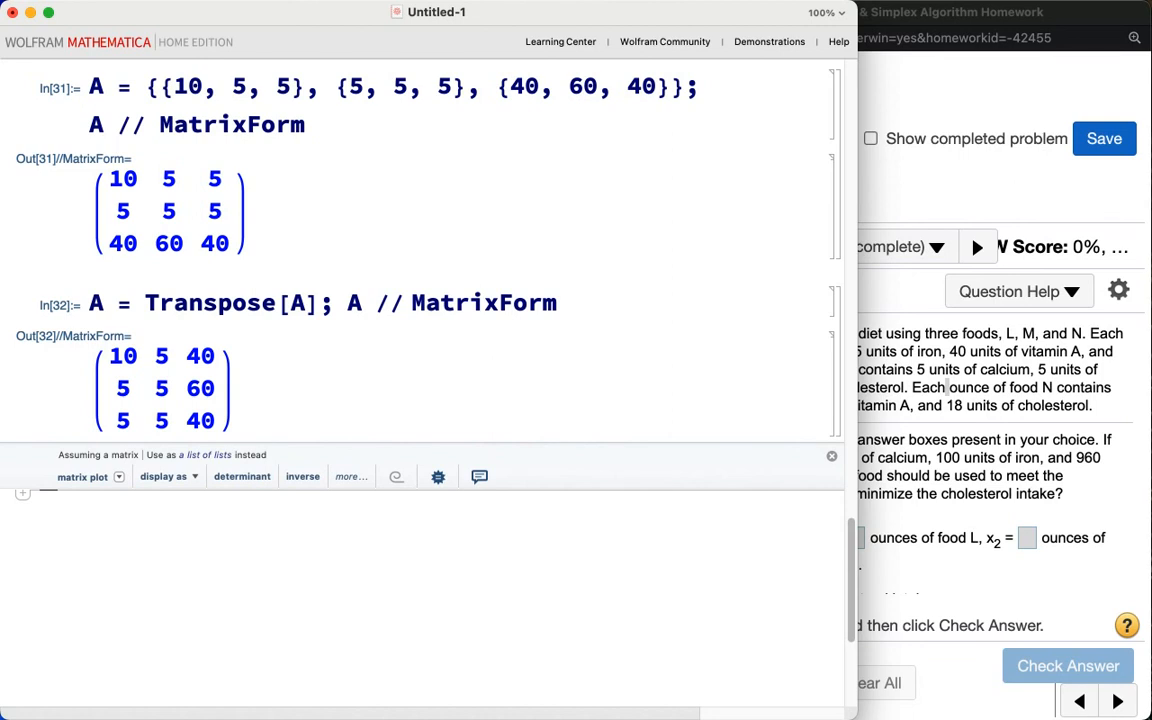
type("In")
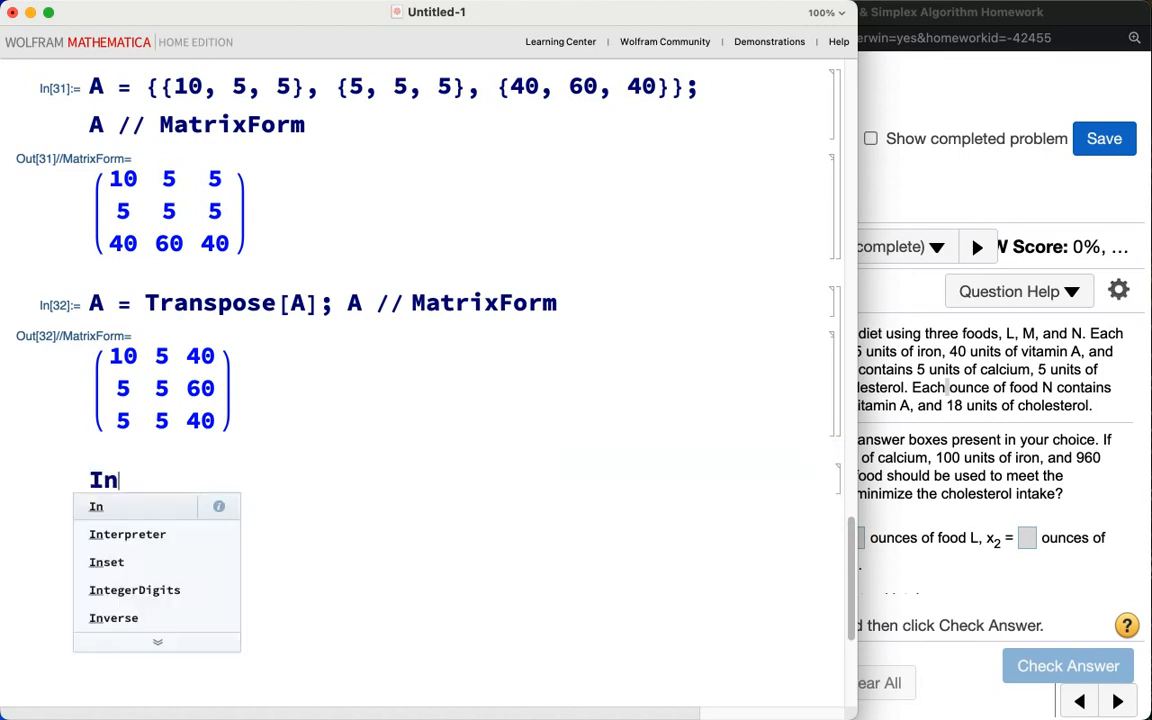
type("sert[A")
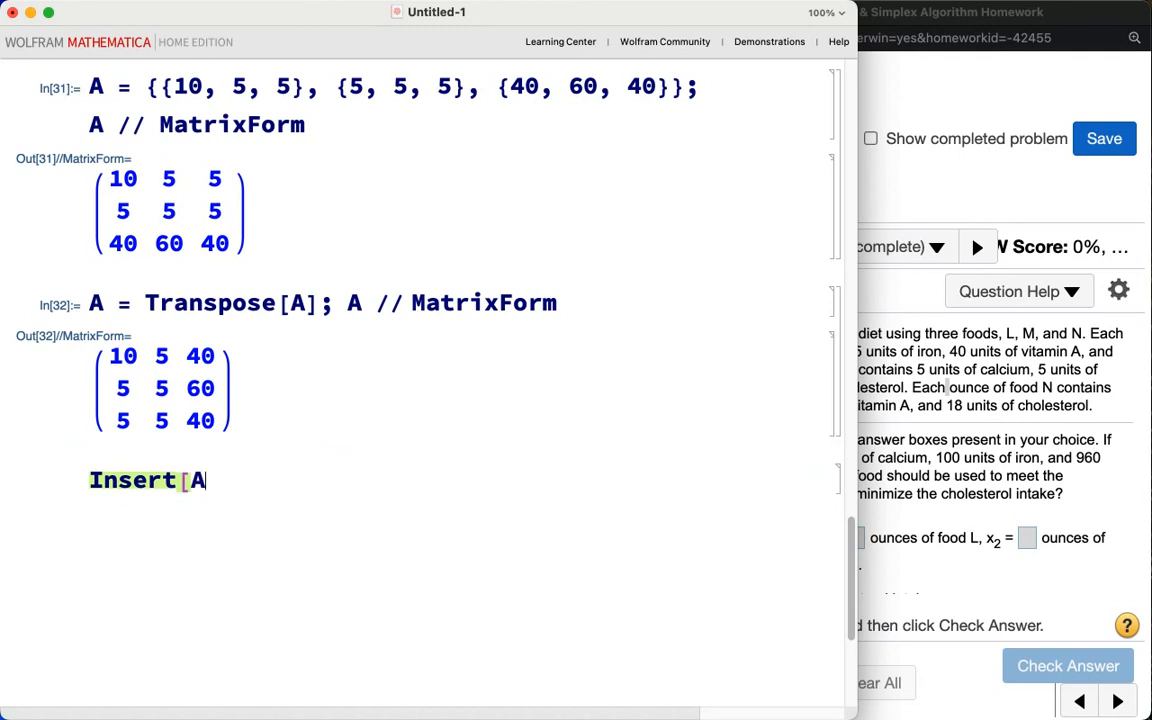
type(", {")
type("-150, ")
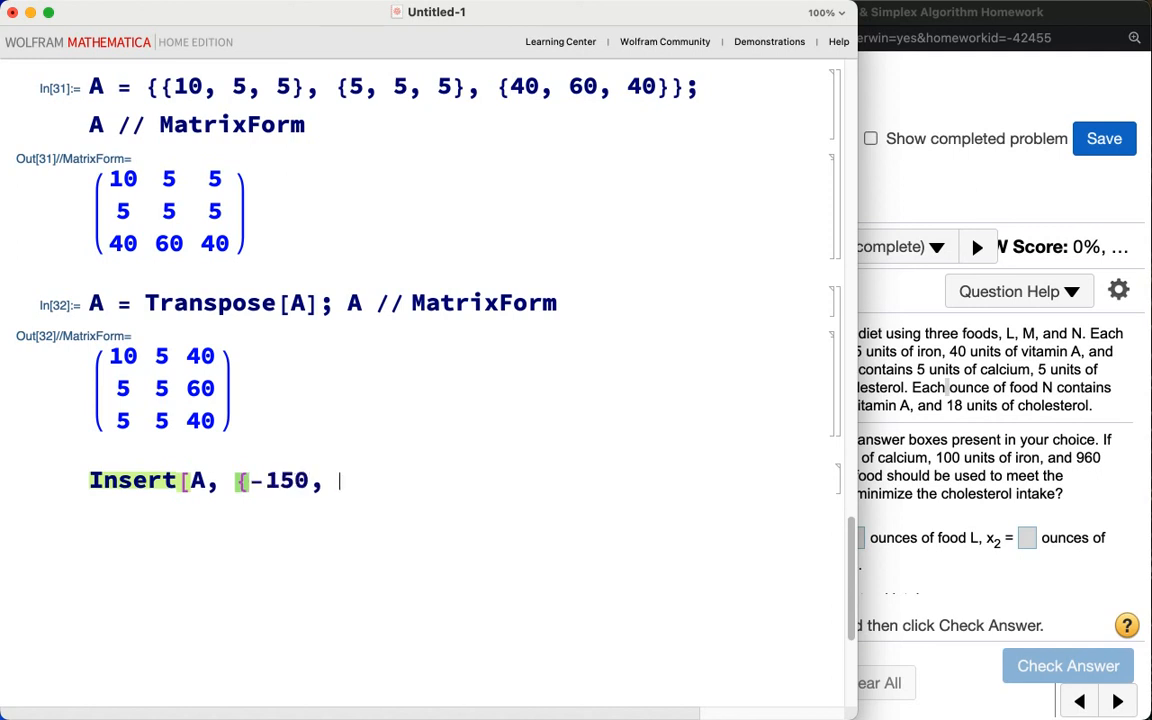
type("-100, -960}, ")
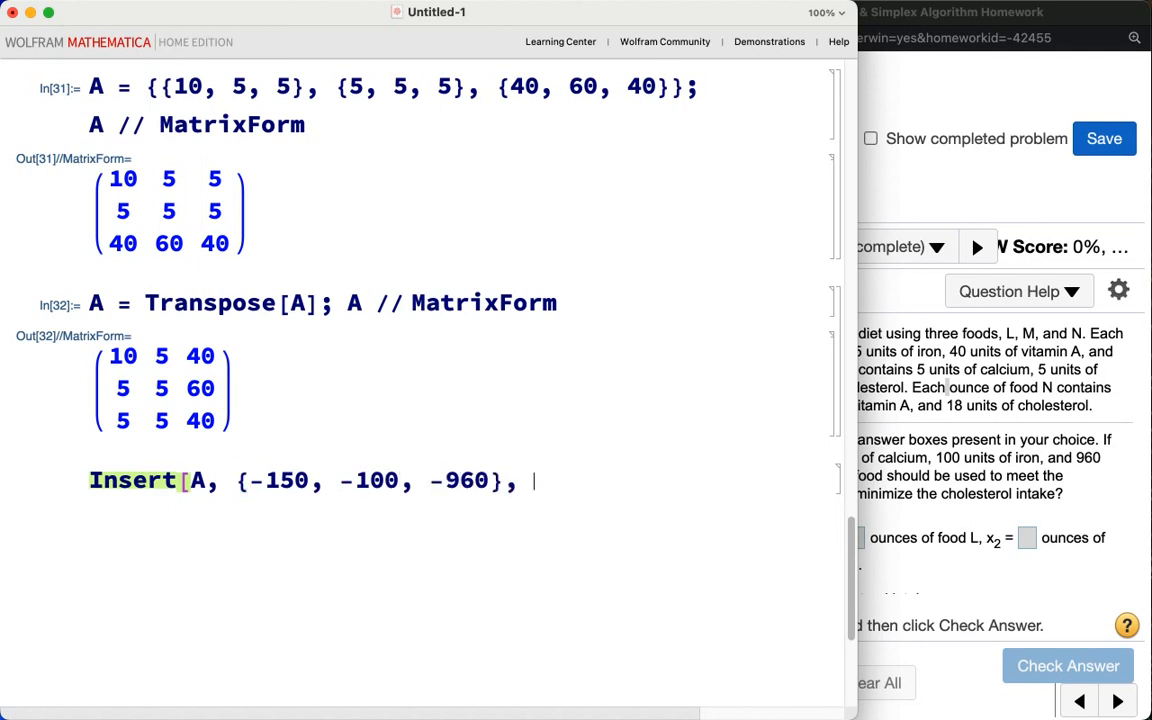
type("4] // M")
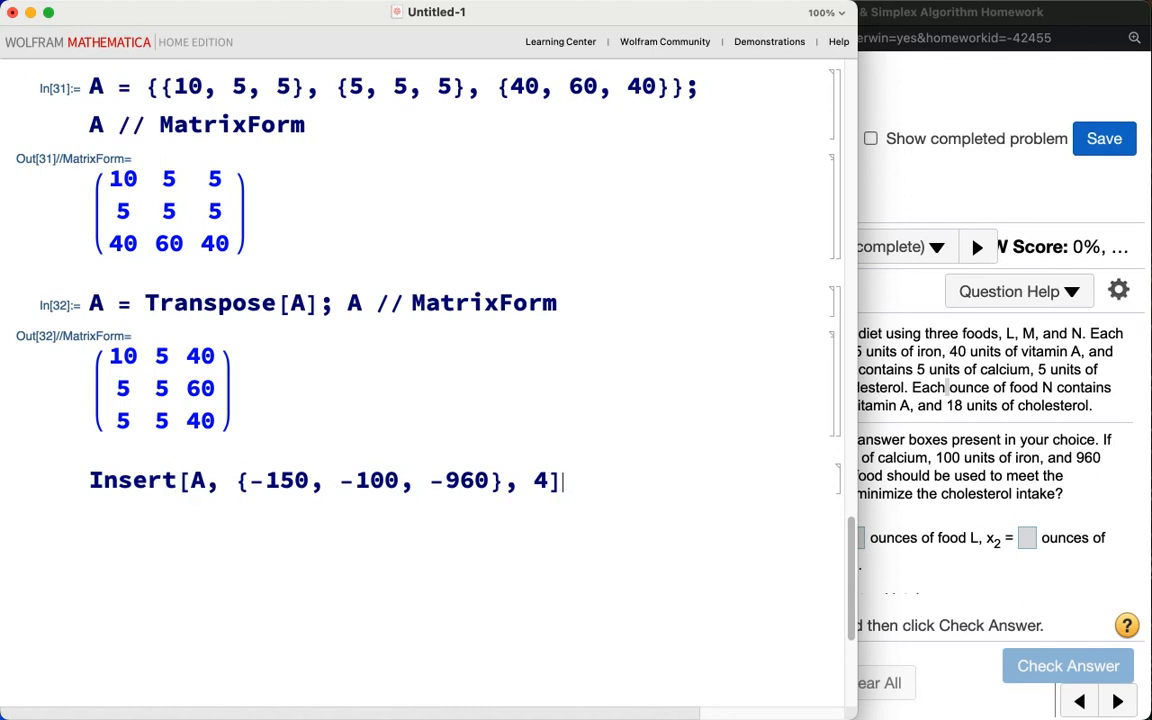
type("xForm")
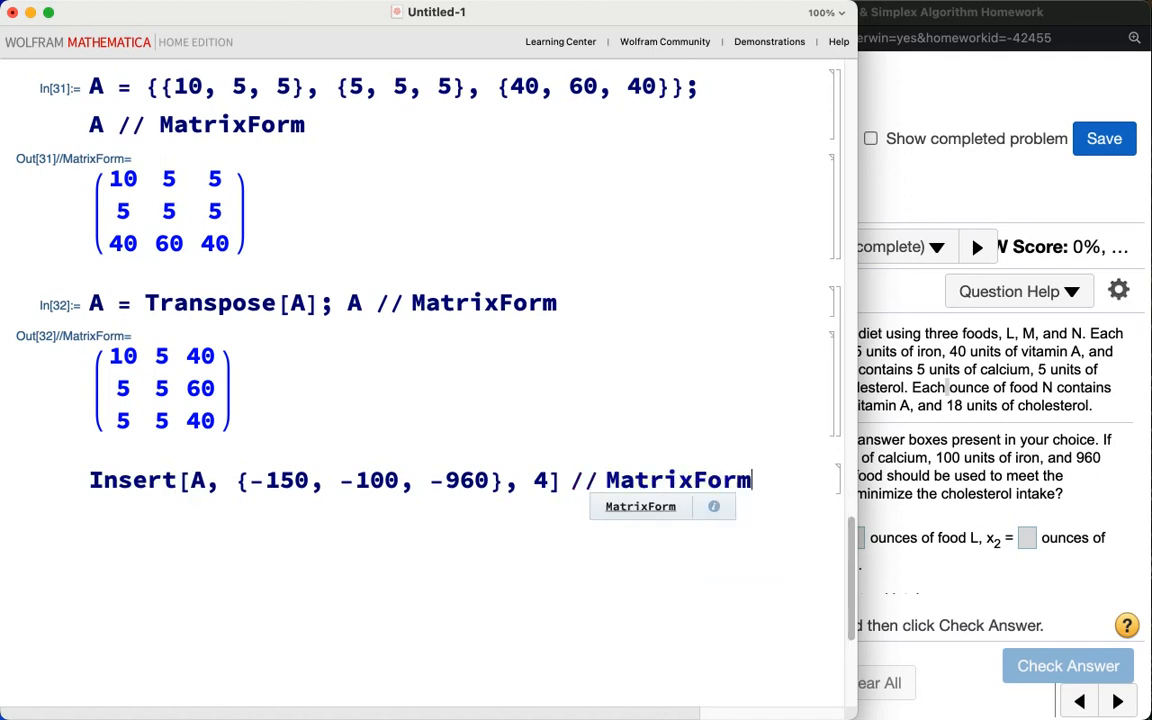
key("shift+Return")
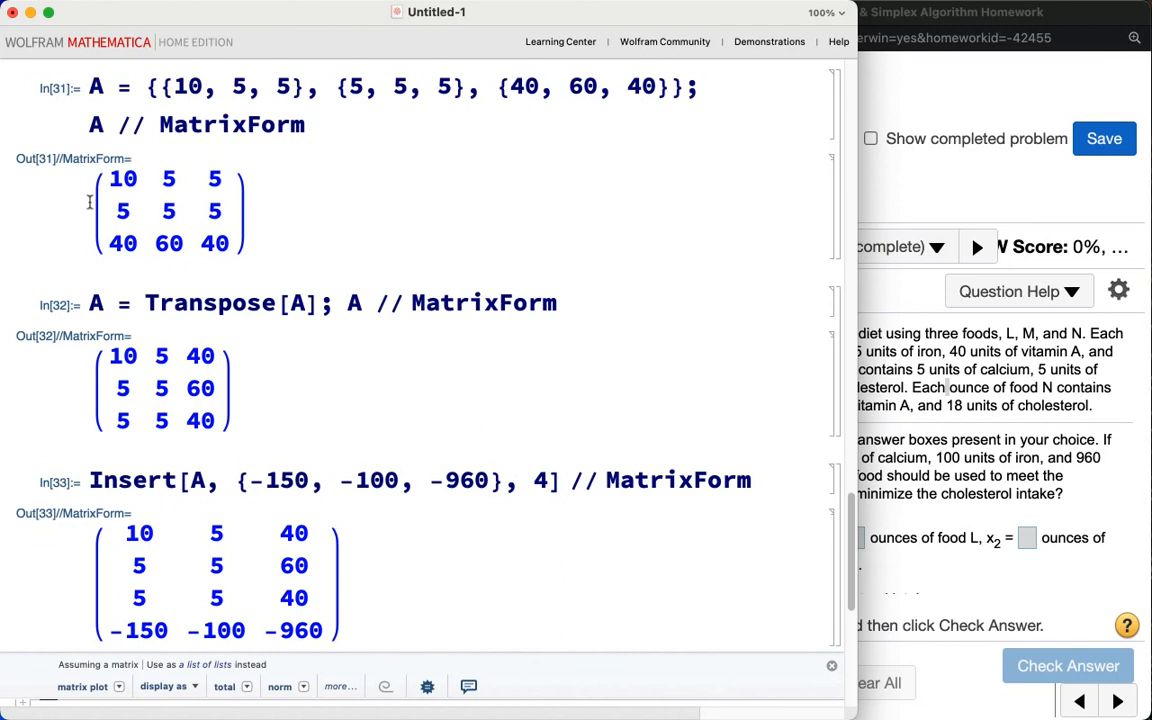
Step: Rewrite the Insert cell to assign the result back to A, then display A in matrix form
left_click(89, 481)
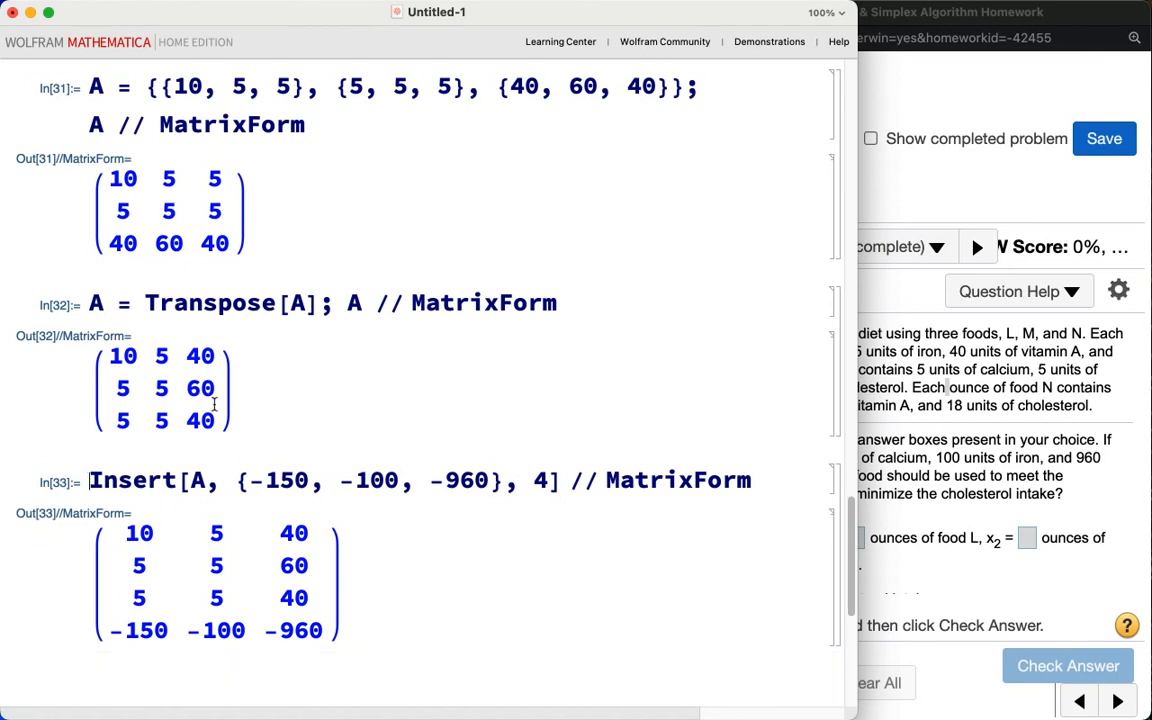
type("A =")
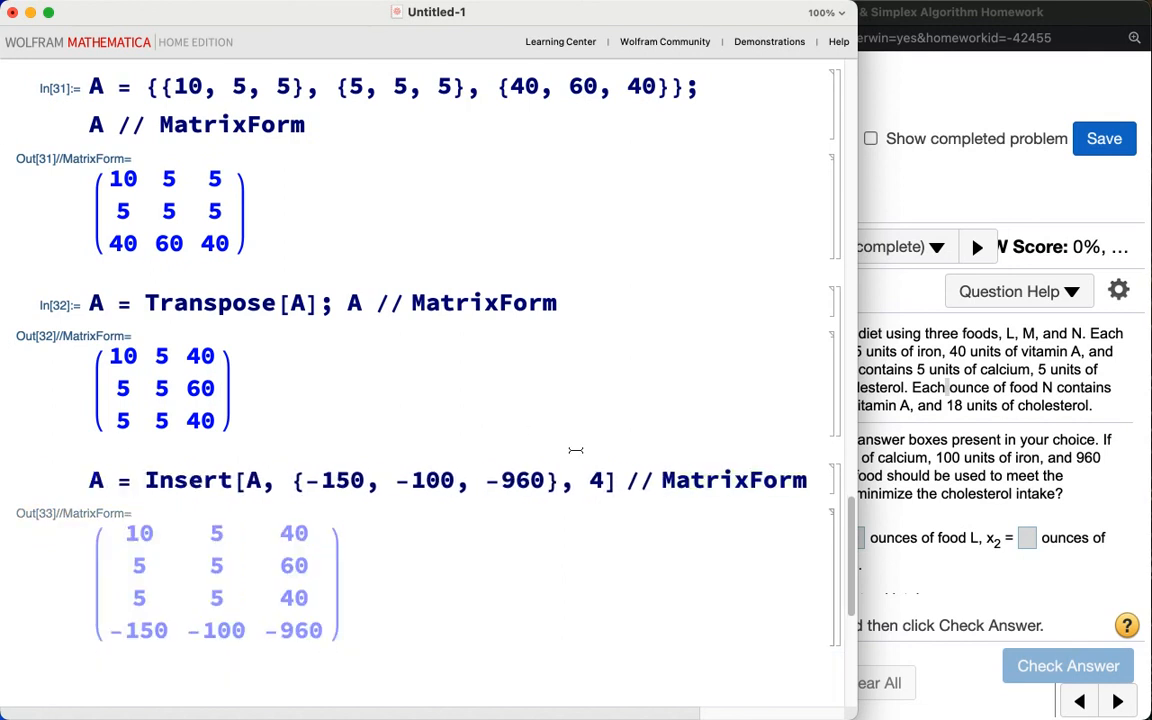
left_click(612, 480)
type(";")
key("Return")
type("A // MatrixForm")
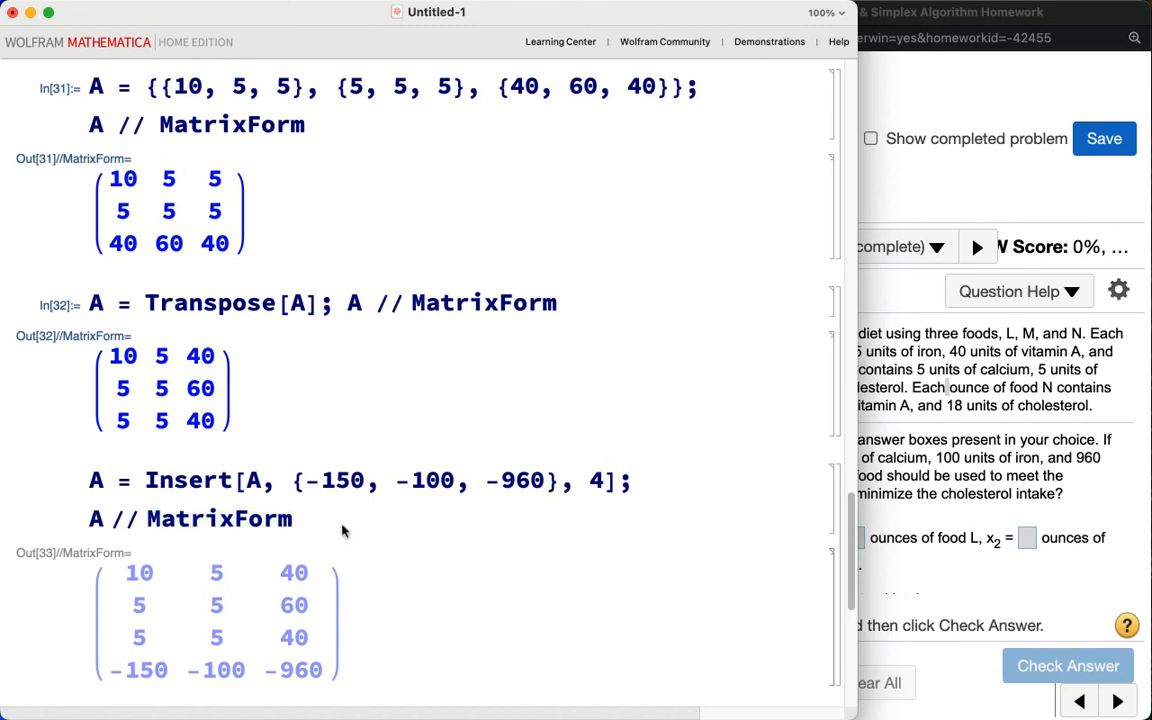
key("shift+Return")
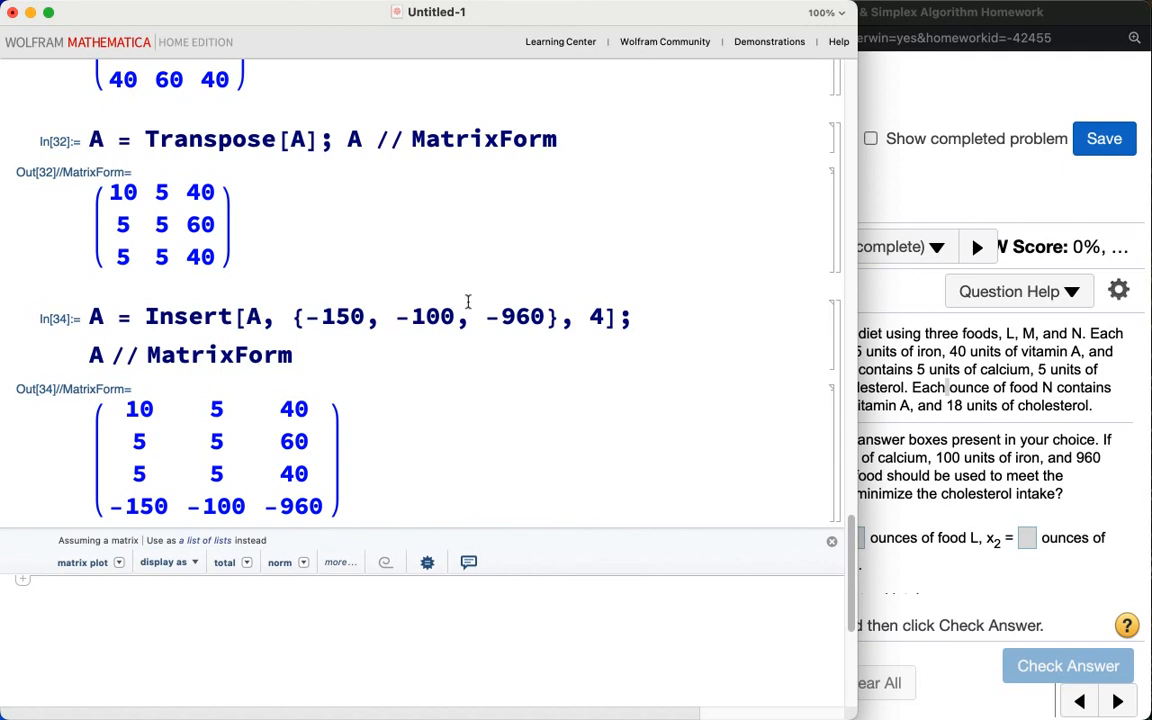
Step: Append a 4×4 identity matrix and the column {{20}, {20}, {18}, {0}} to A with Join, then display A in matrix form
scroll(467, 301, "up", 20)
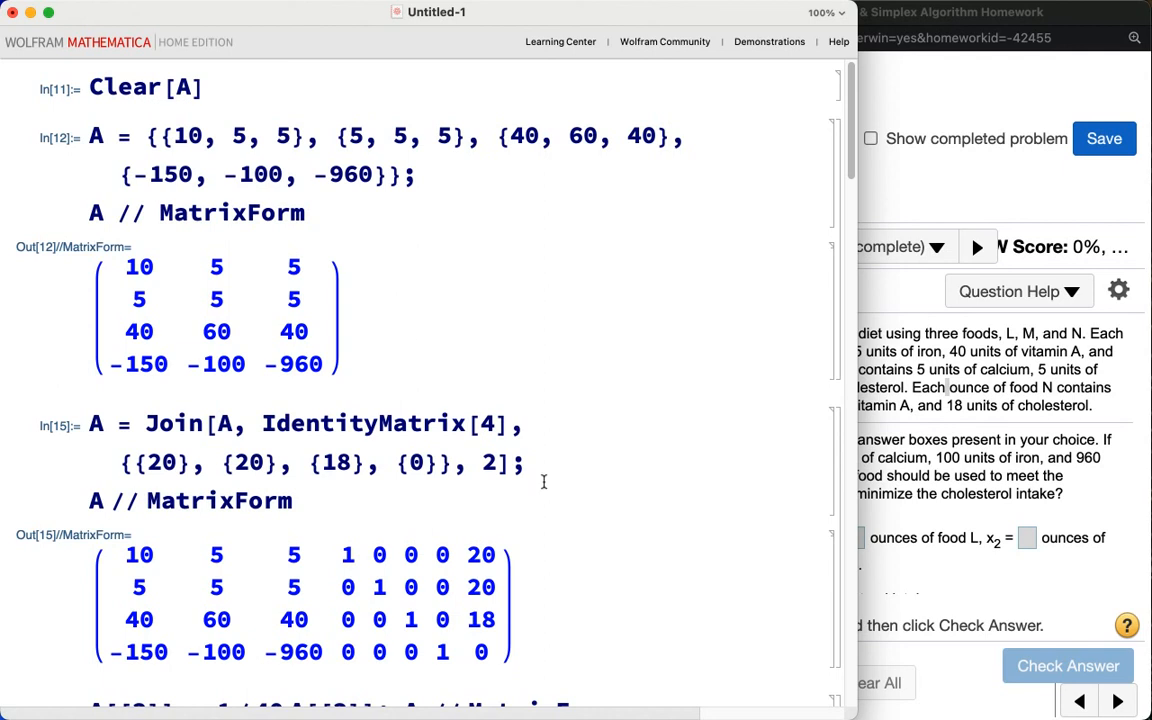
scroll(544, 482, "down", 20)
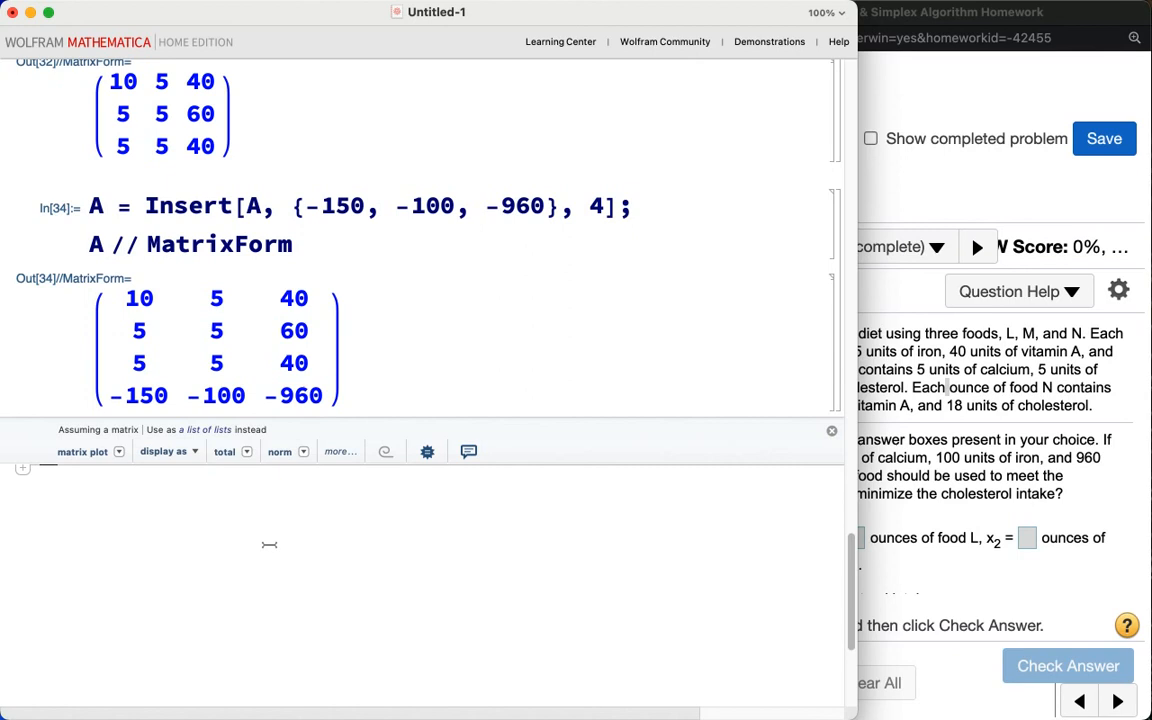
left_click(269, 544)
type("A =")
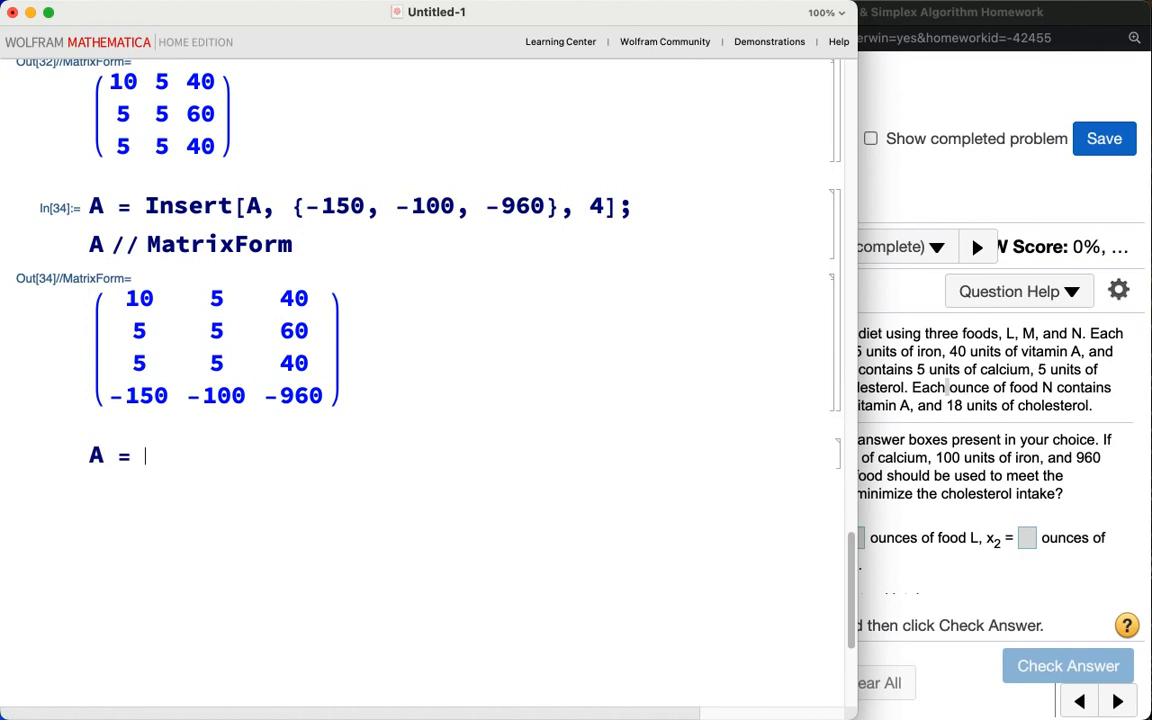
type(" Join[")
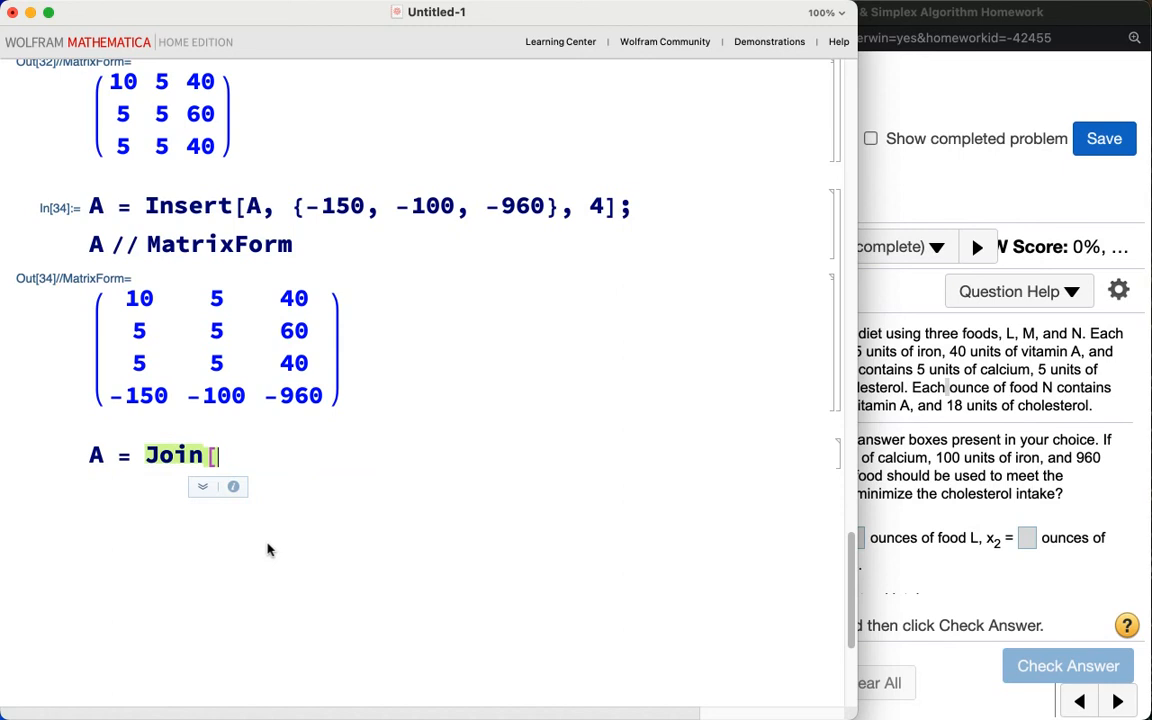
type("A, Iden")
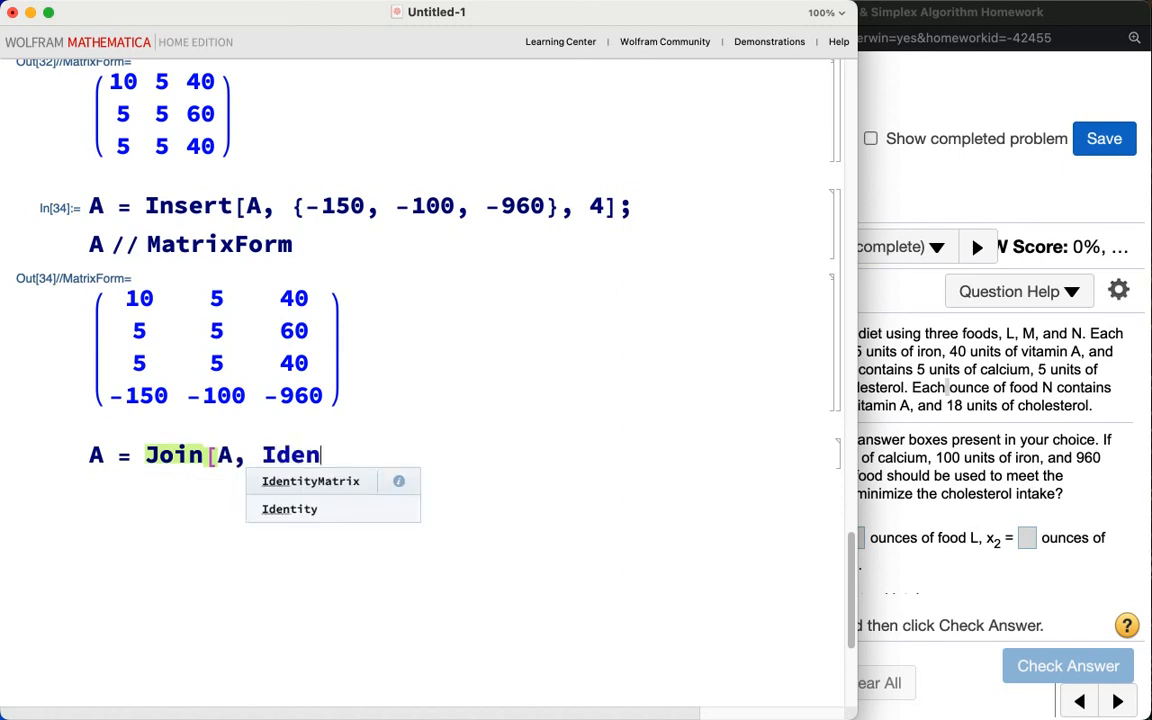
type("tityMatrix[")
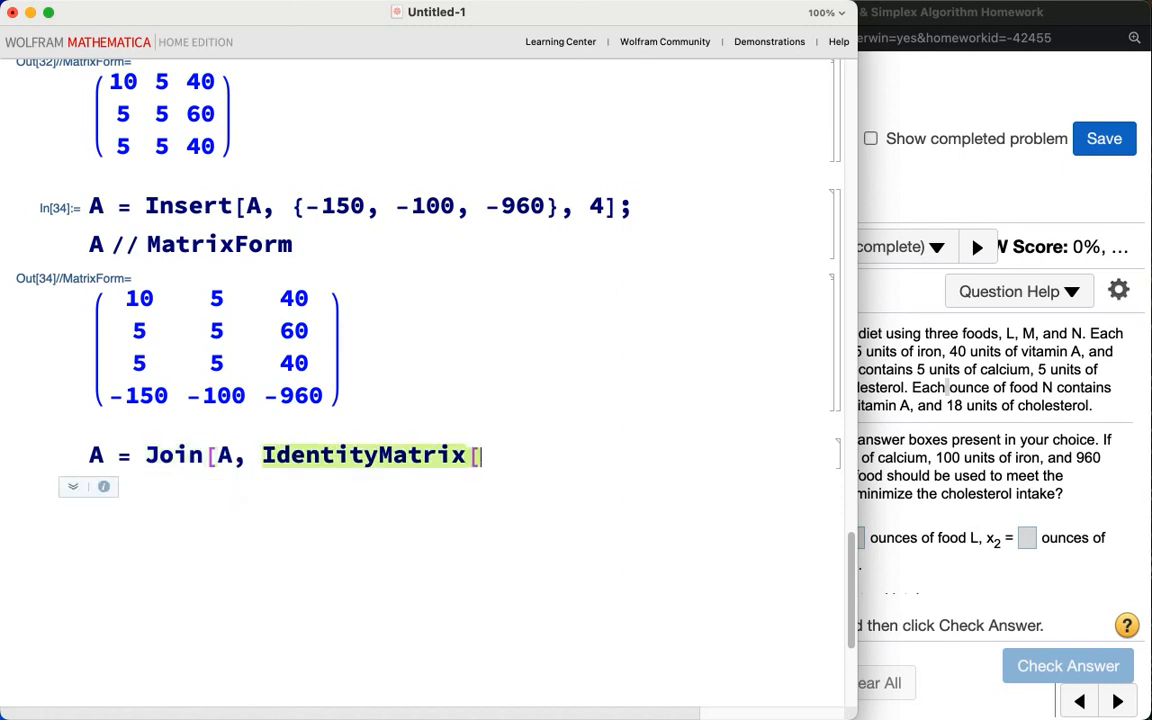
type("4], {{")
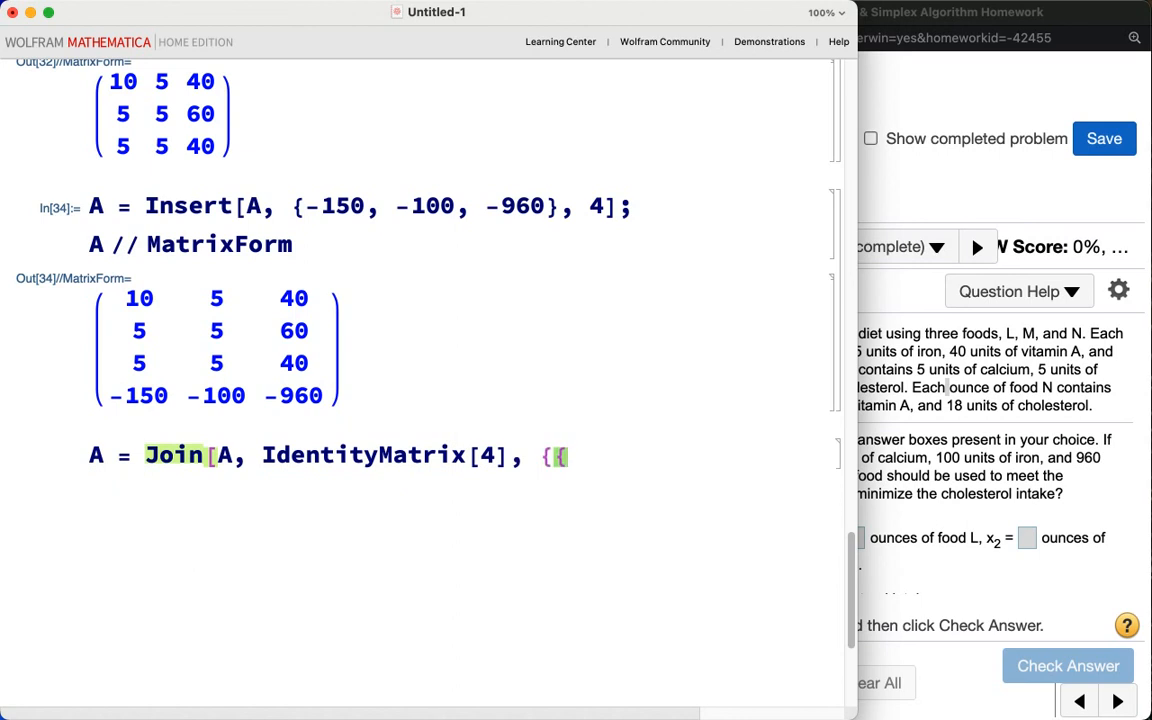
type("20}, {20}, {18}")
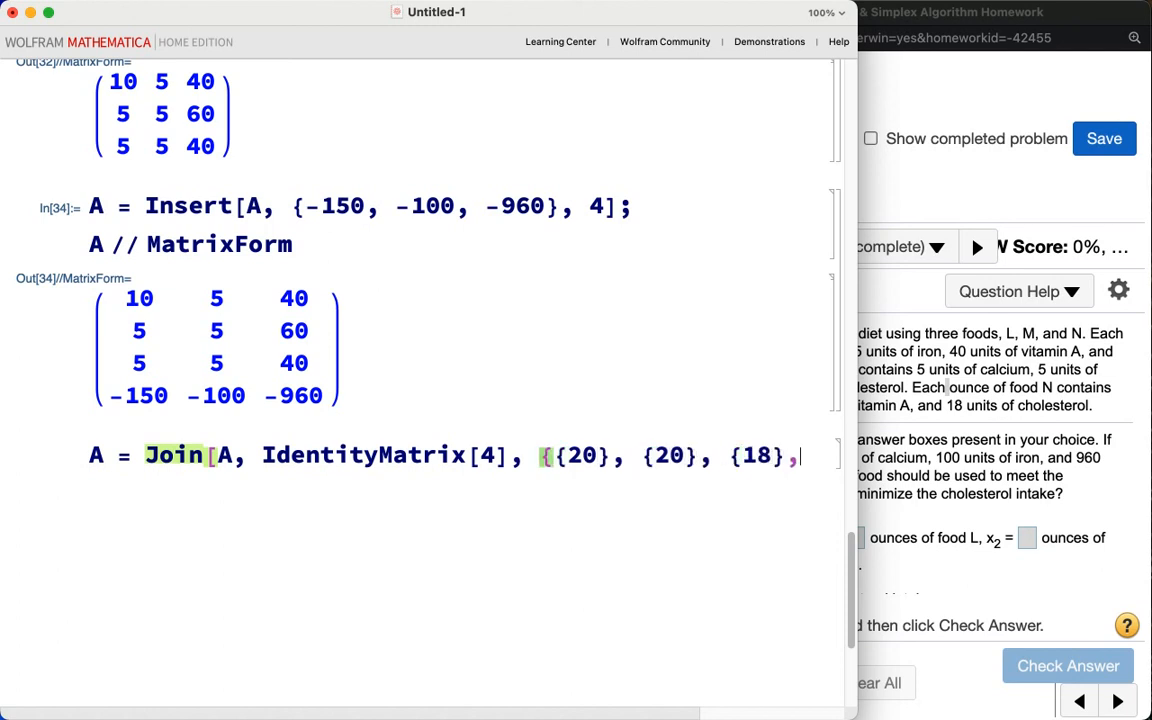
type(", {0}}, 2];")
key("Return")
type("A ")
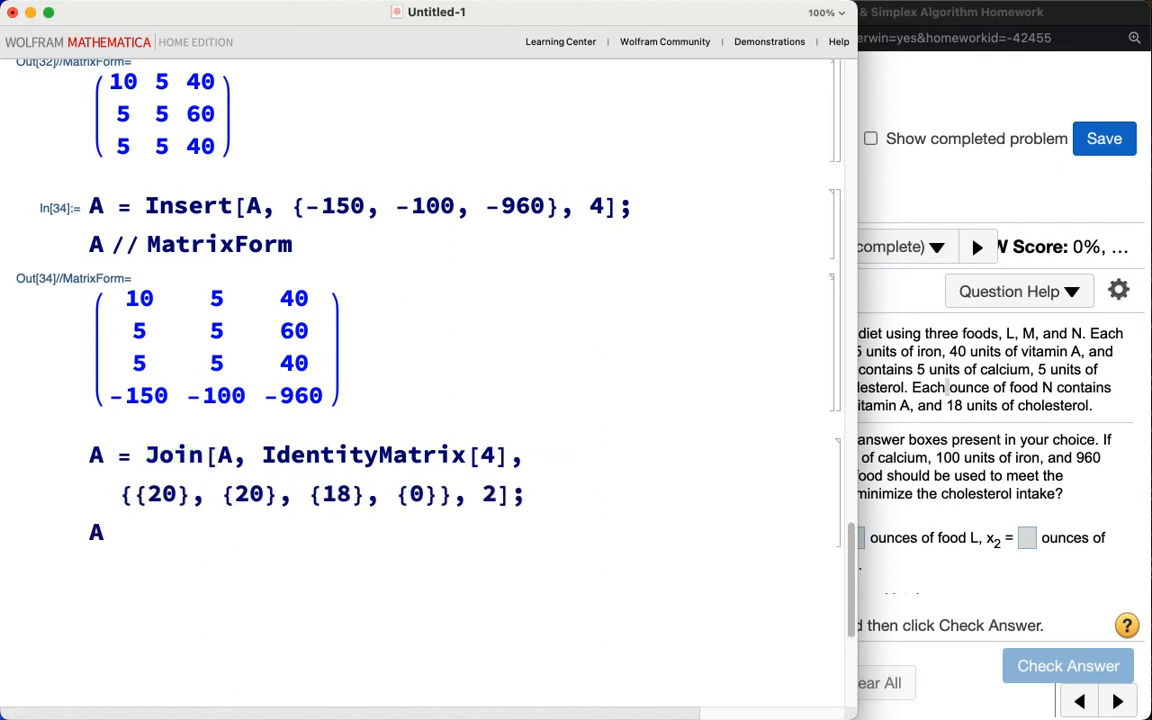
type("// Matrix")
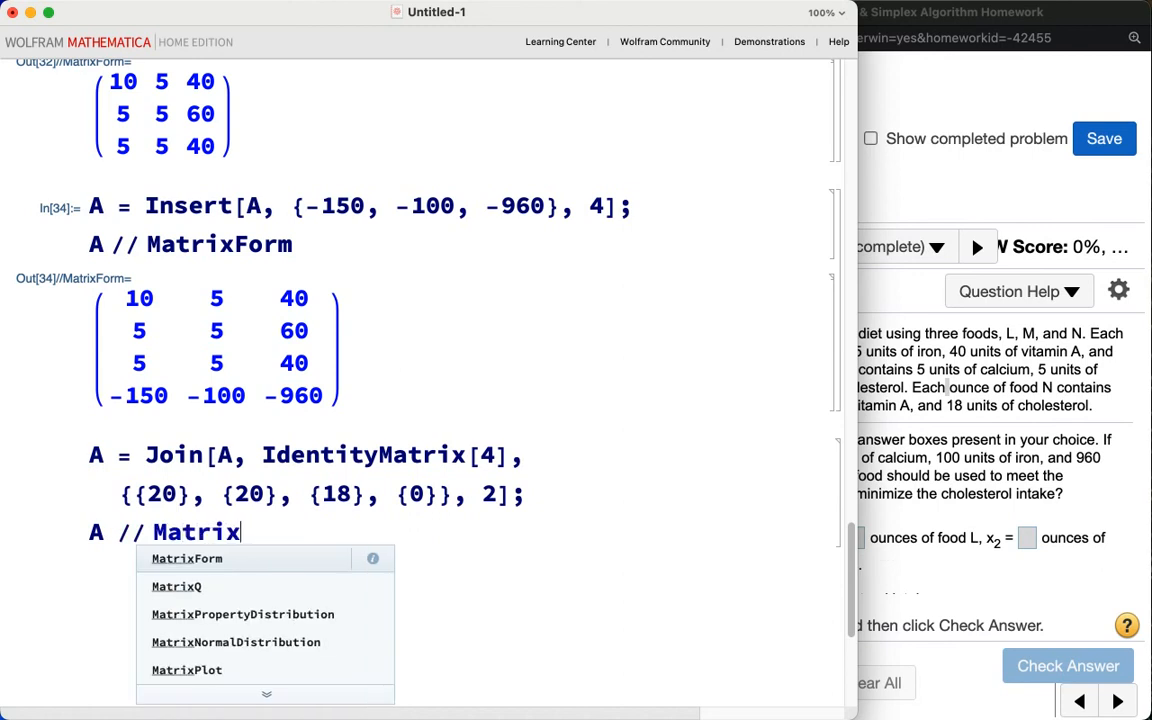
type("Form")
key("shift+Return")
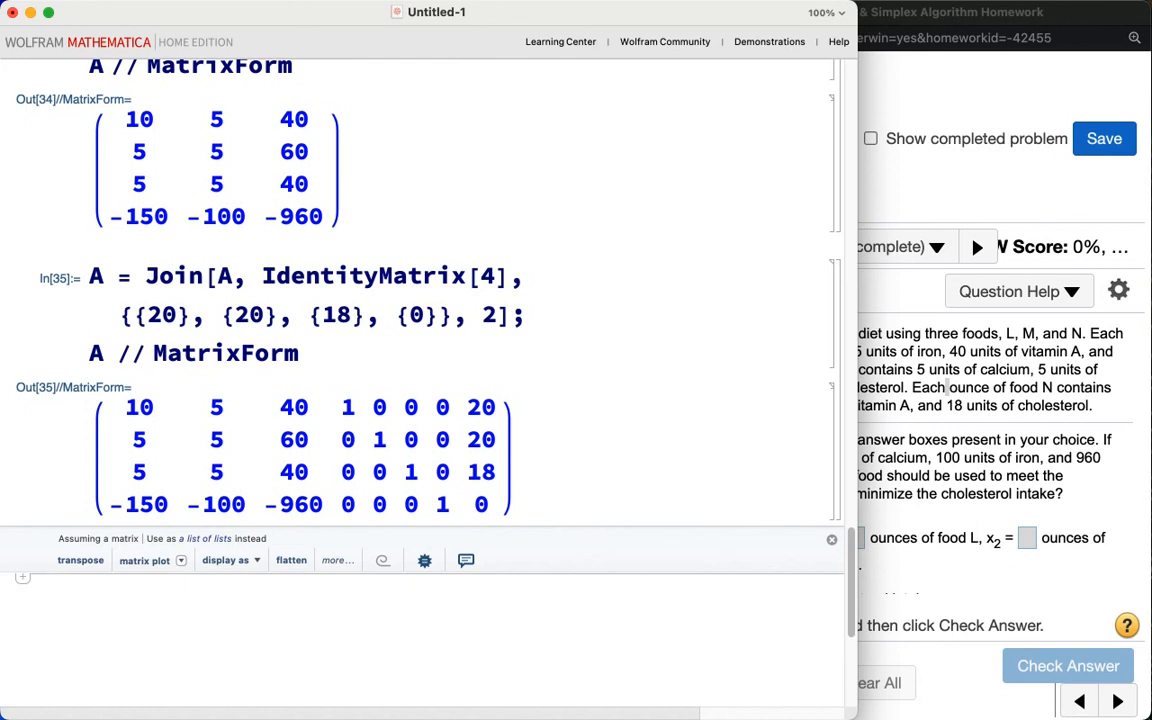
Step: Compute 18/40 as a decimal to compare the pivot ratios of the third column
scroll(422, 390, "down", 1)
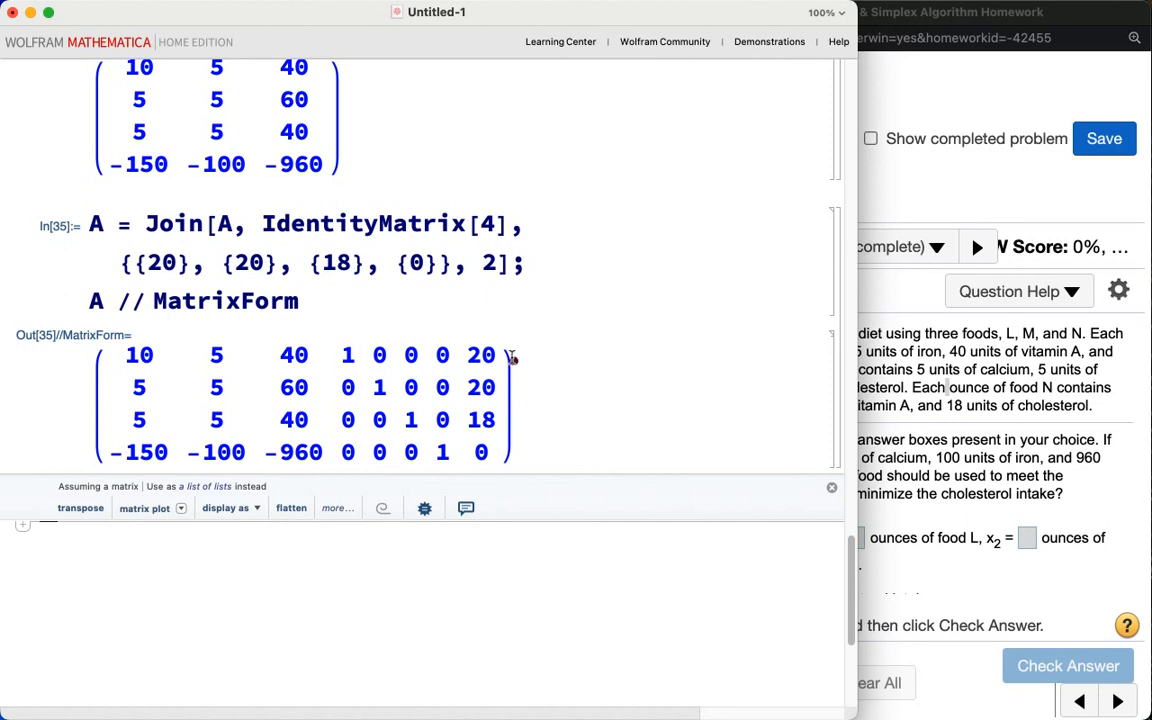
mouse_move(495, 343)
left_mouse_down()
mouse_move(380, 302)
mouse_move(305, 328)
mouse_move(302, 343)
mouse_move(328, 345)
left_mouse_up()
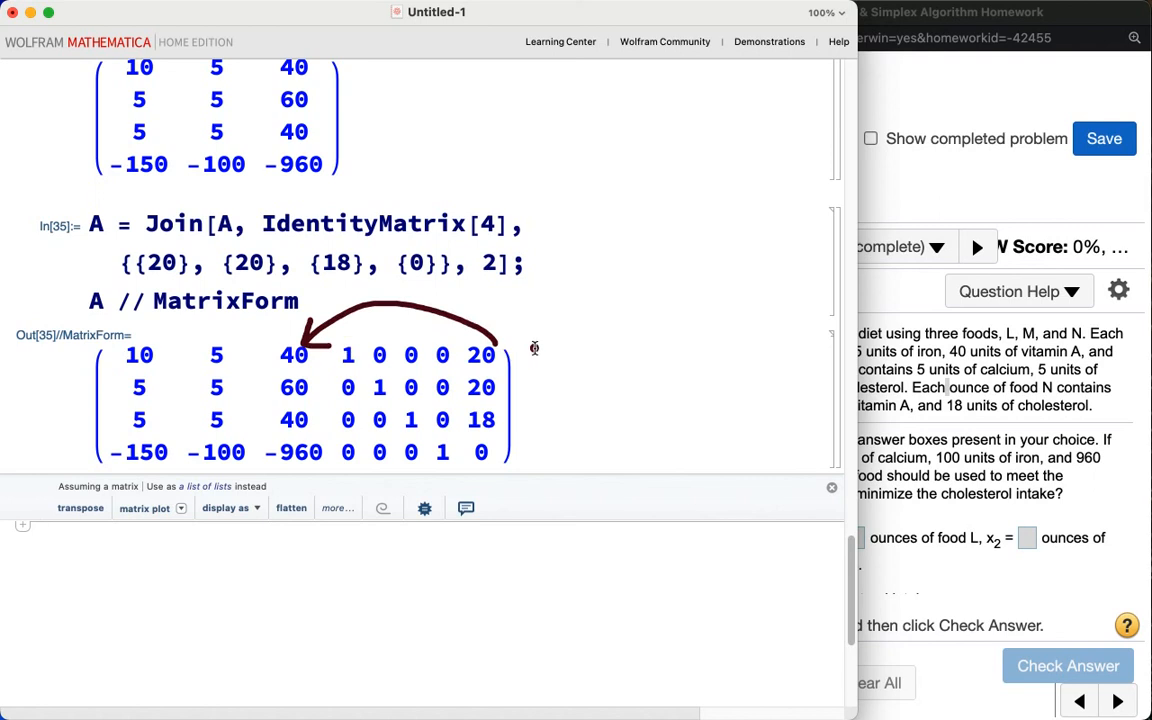
mouse_move(535, 345)
left_mouse_down()
mouse_move(563, 364)
mouse_move(573, 356)
mouse_move(578, 372)
mouse_move(632, 320)
left_mouse_up()
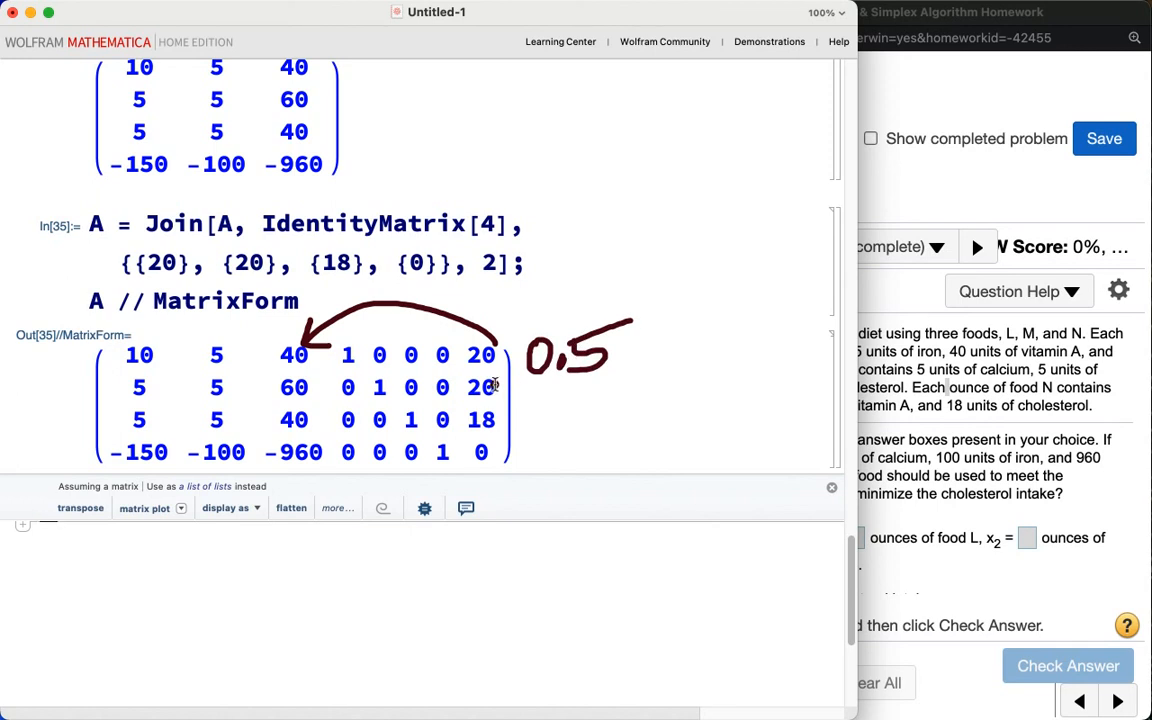
mouse_move(533, 384)
left_mouse_down()
mouse_move(535, 399)
mouse_move(545, 386)
mouse_move(553, 398)
mouse_move(603, 377)
left_mouse_up()
left_click(561, 400)
mouse_move(603, 377)
left_mouse_down()
mouse_move(590, 404)
mouse_move(622, 379)
mouse_move(645, 386)
mouse_move(626, 404)
mouse_move(686, 384)
mouse_move(664, 402)
mouse_move(680, 361)
left_mouse_up()
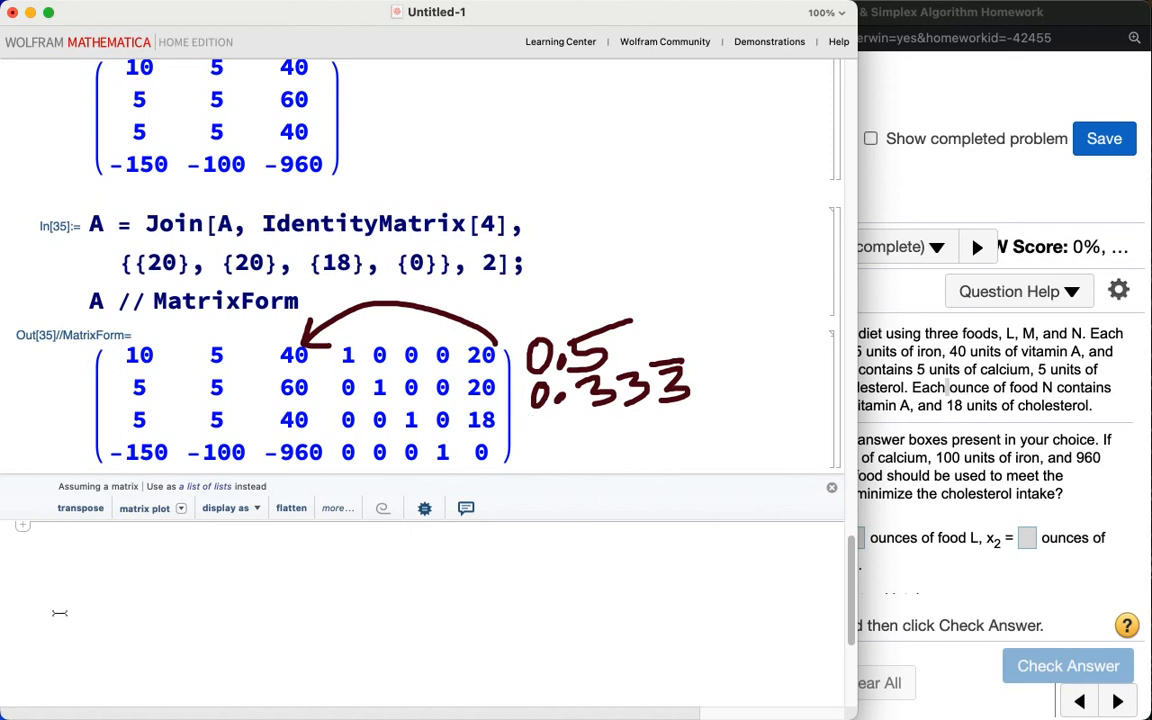
type("18")
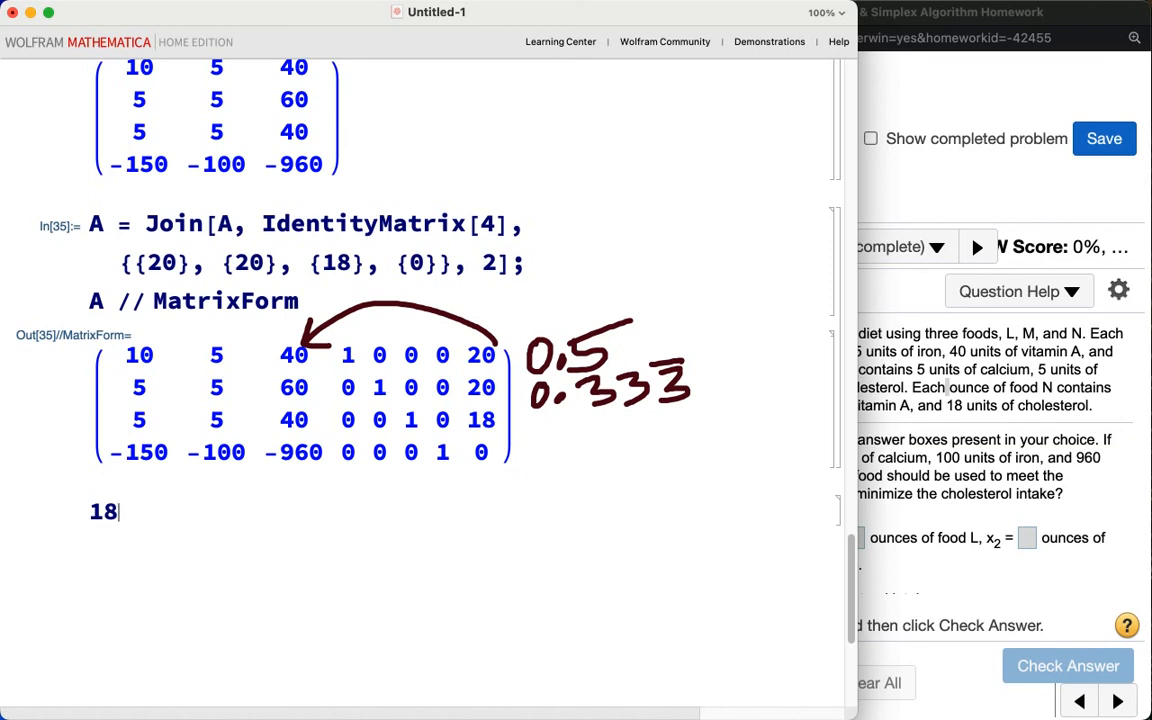
type(" / 40 // N")
key("shift+Return")
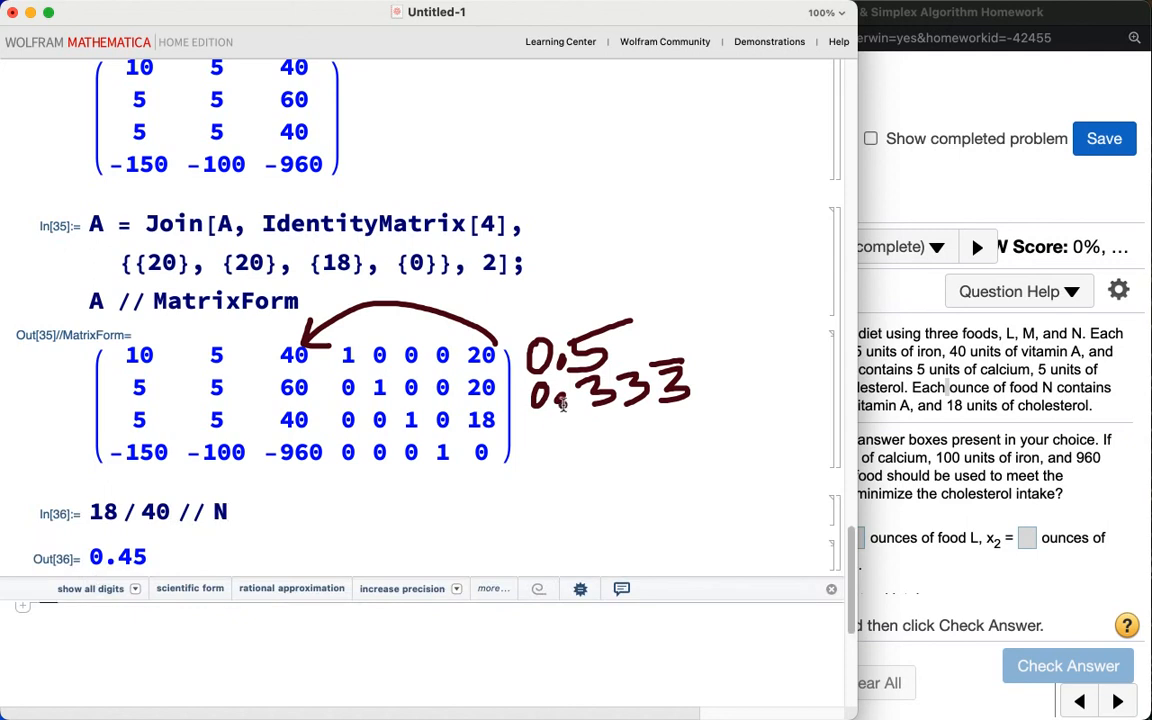
Step: Scale row 2 of A by 1/60 and display A in matrix form
left_click_drag(537, 423, 725, 406)
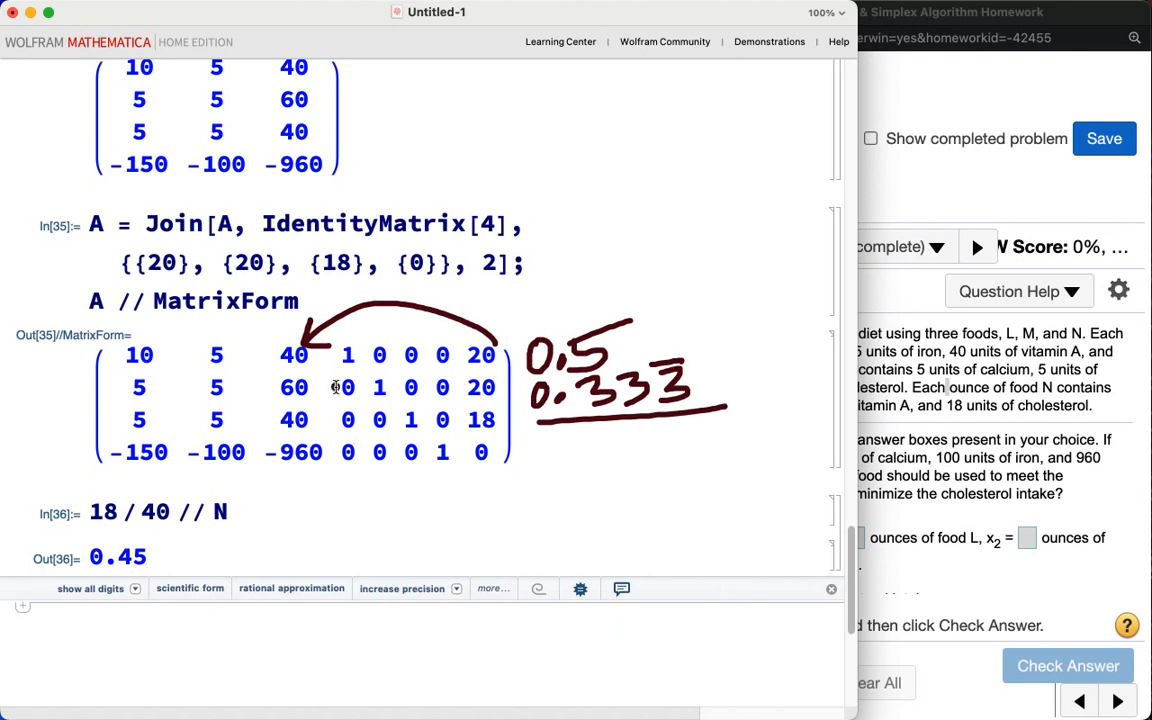
mouse_move(308, 366)
left_mouse_down()
mouse_move(342, 392)
mouse_move(292, 371)
left_mouse_up()
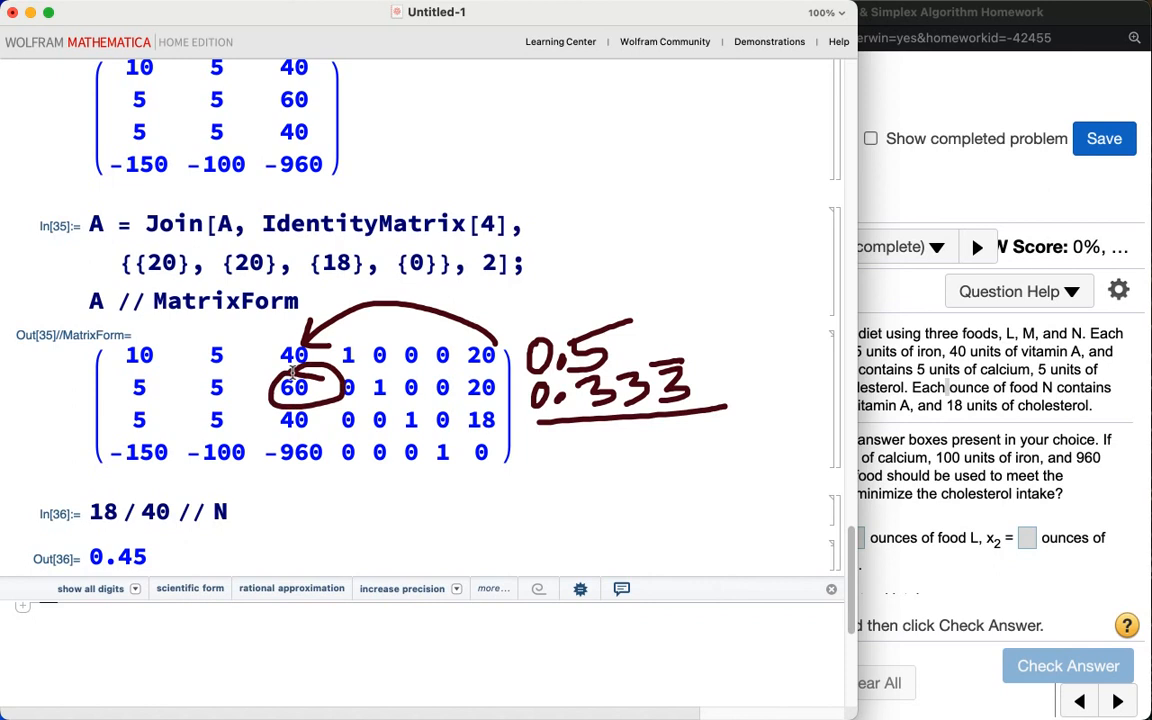
key("Escape")
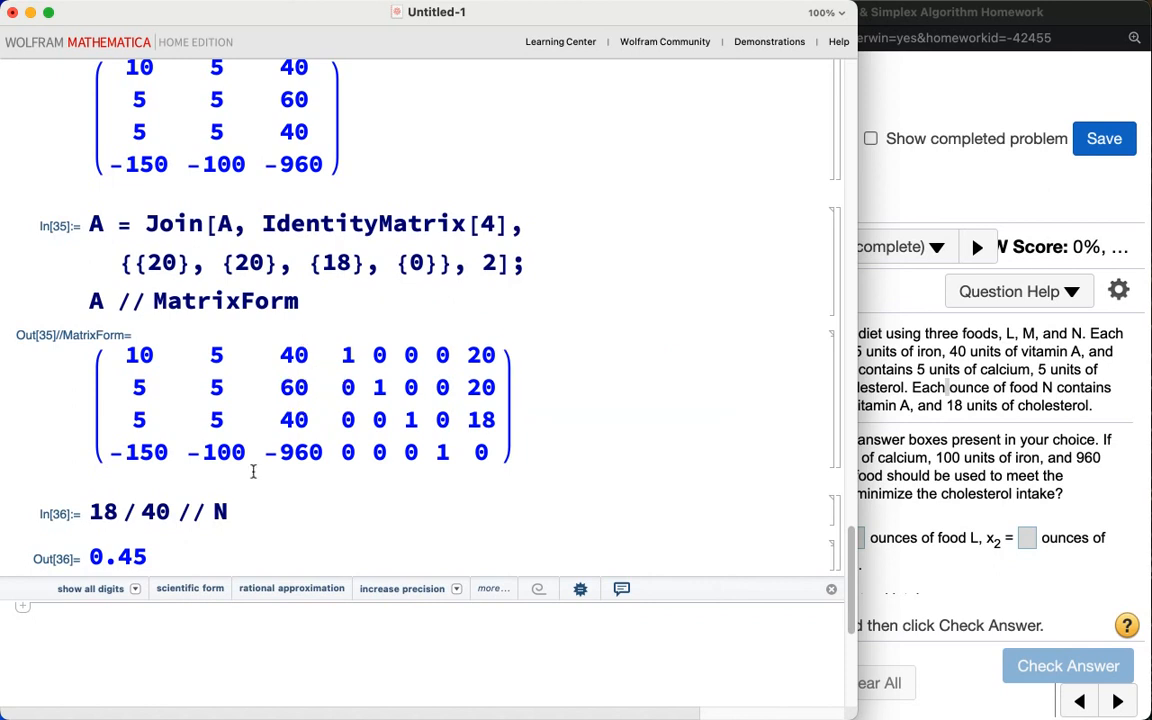
left_click(127, 621)
mouse_move(300, 402)
left_mouse_down()
mouse_move(262, 398)
mouse_move(275, 370)
mouse_move(303, 399)
left_mouse_up()
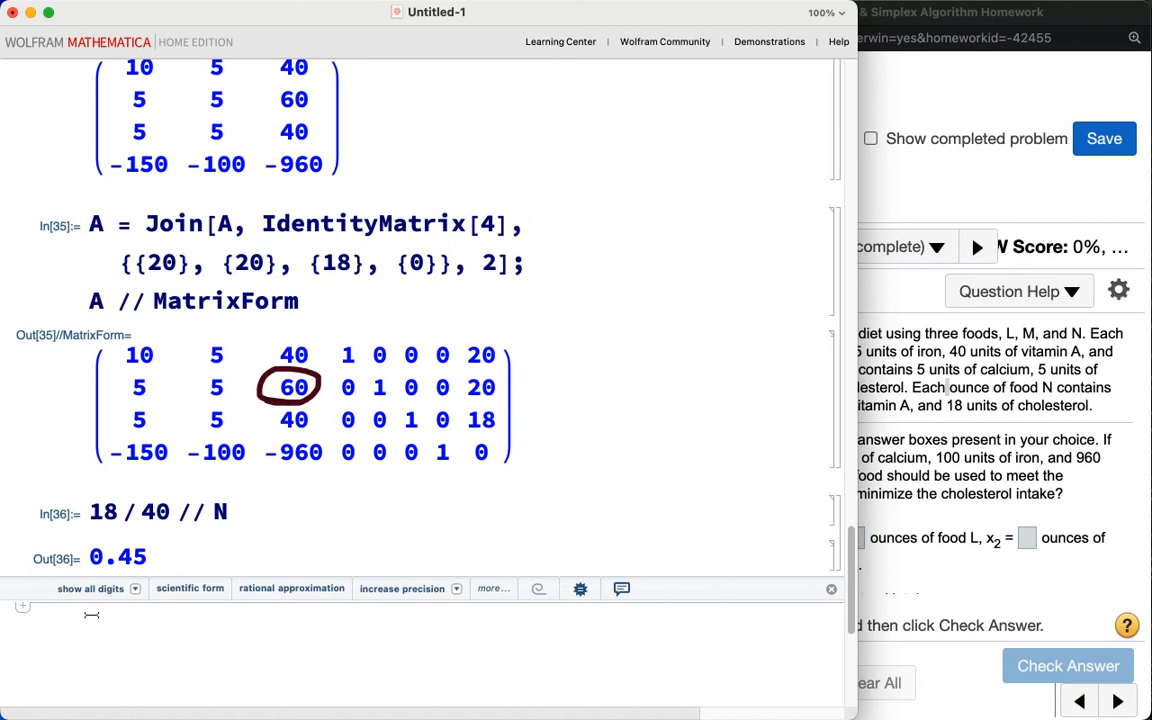
scroll(90, 610, "down", 3)
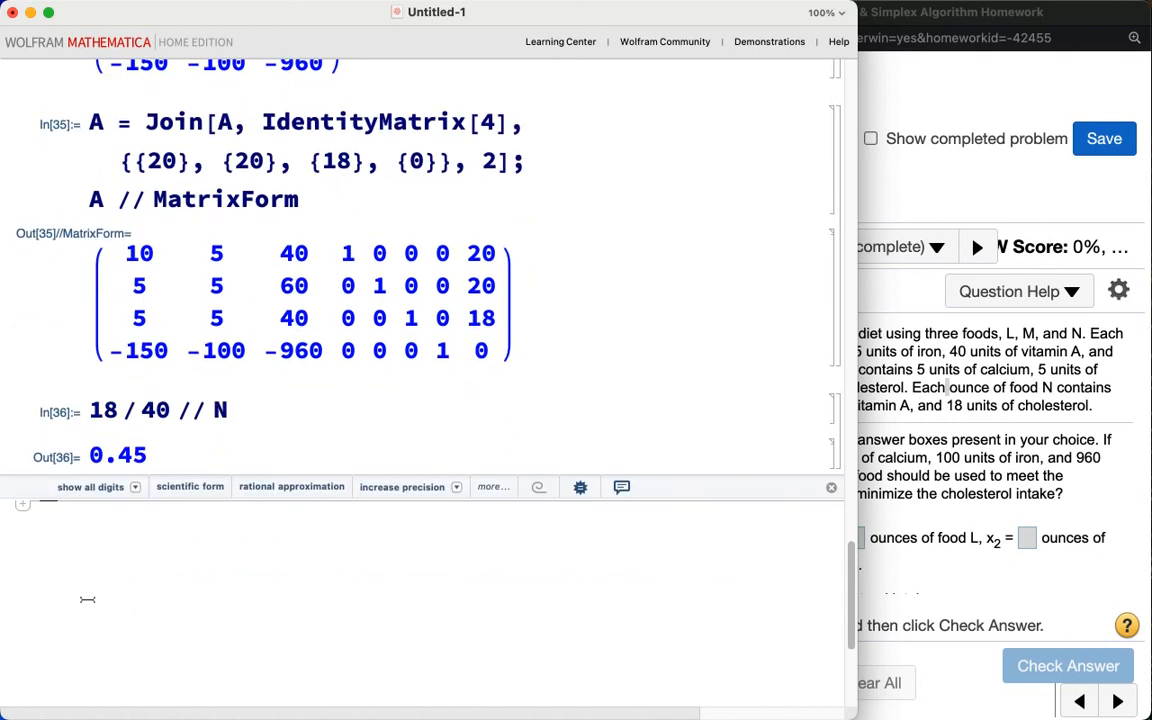
type("App2[")
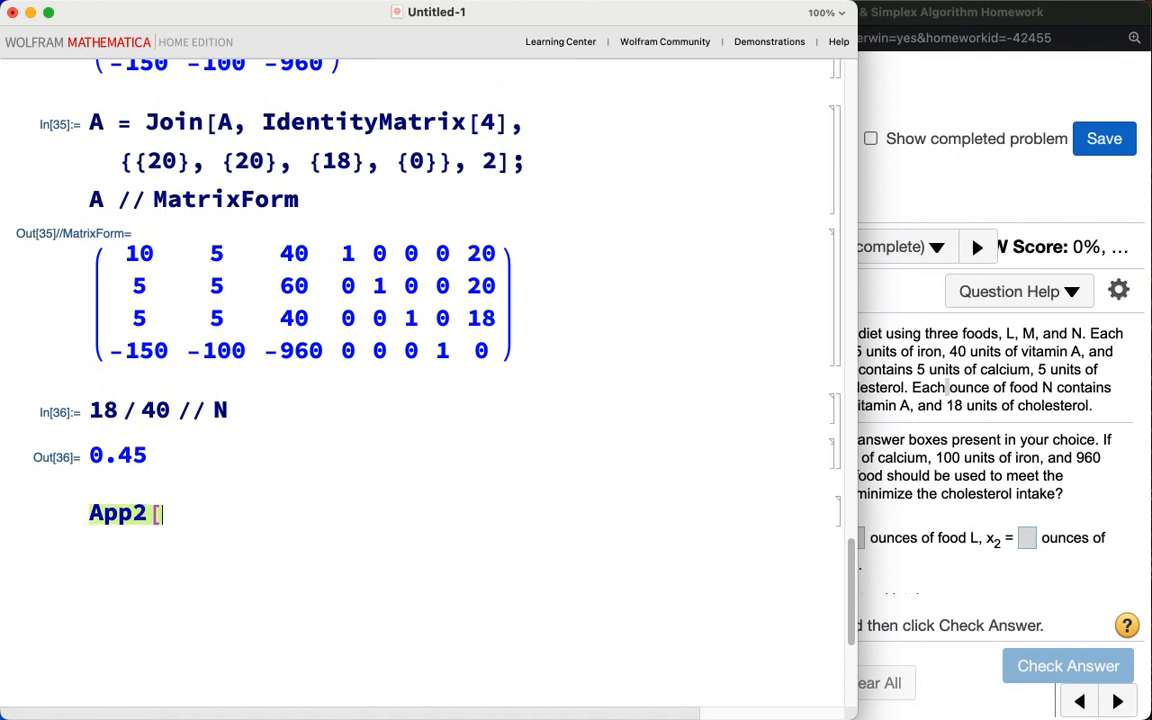
key("BackSpace")
key("BackSpace")
key("BackSpace")
key("BackSpace")
type("A[[2]]")
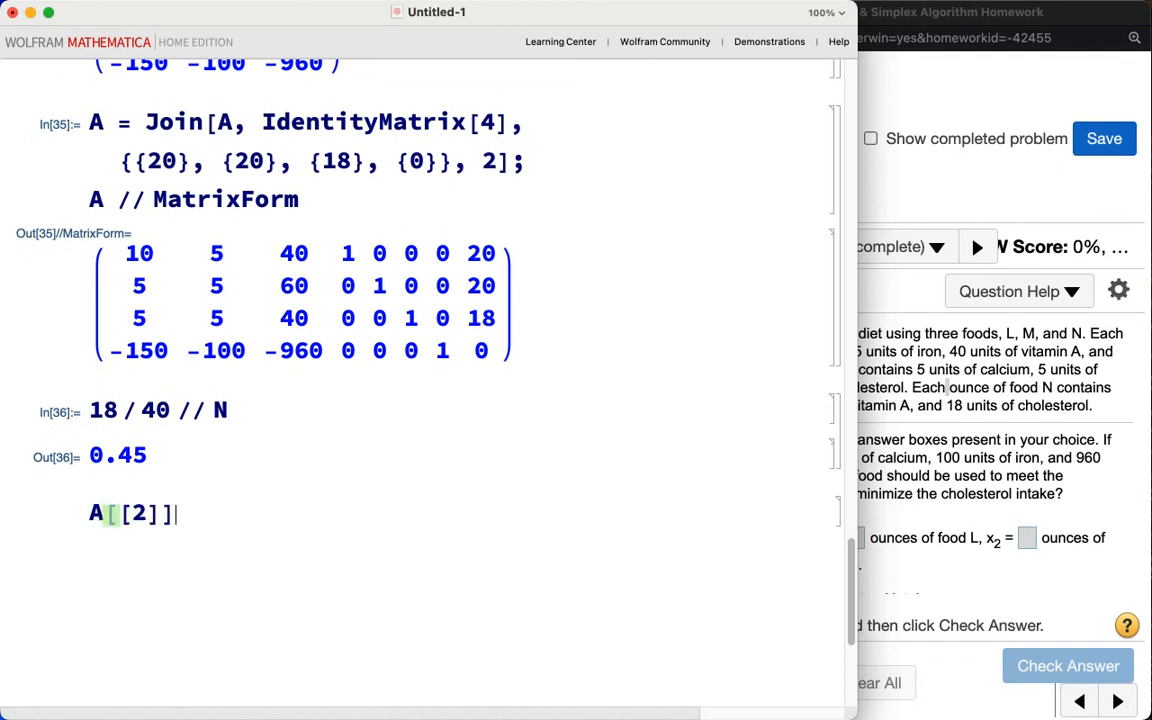
type(" = 1 / 60 A[[2]];")
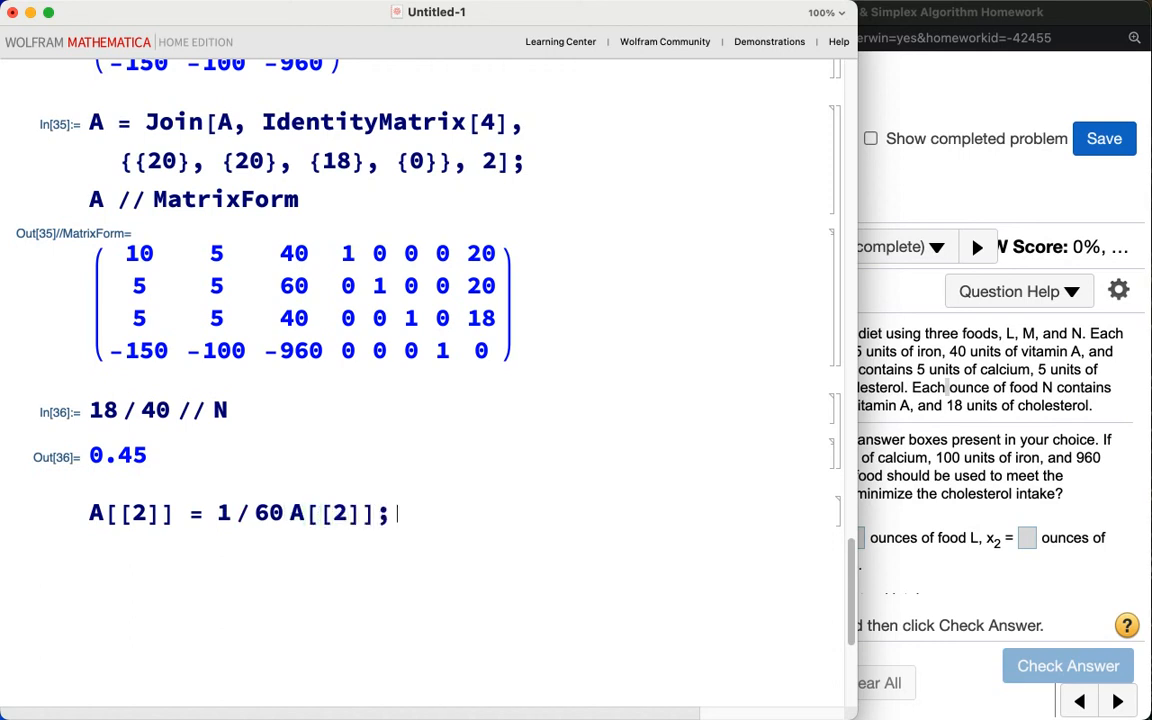
type(" A // MatrixForm")
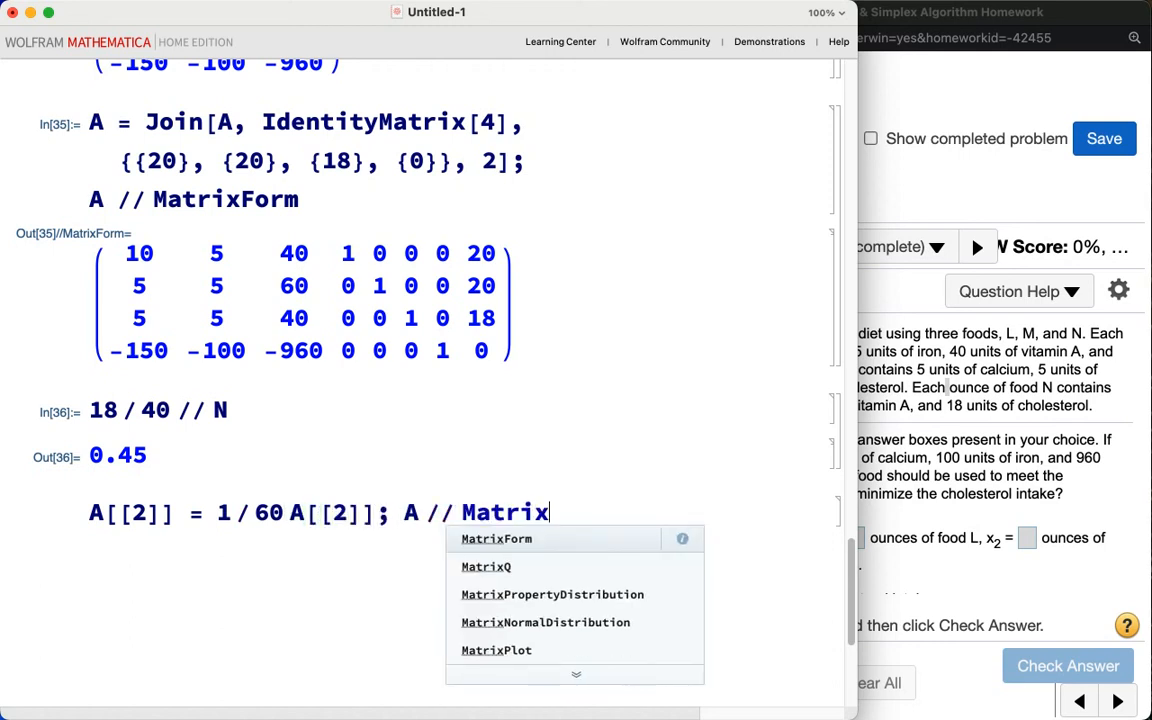
key("shift+Return")
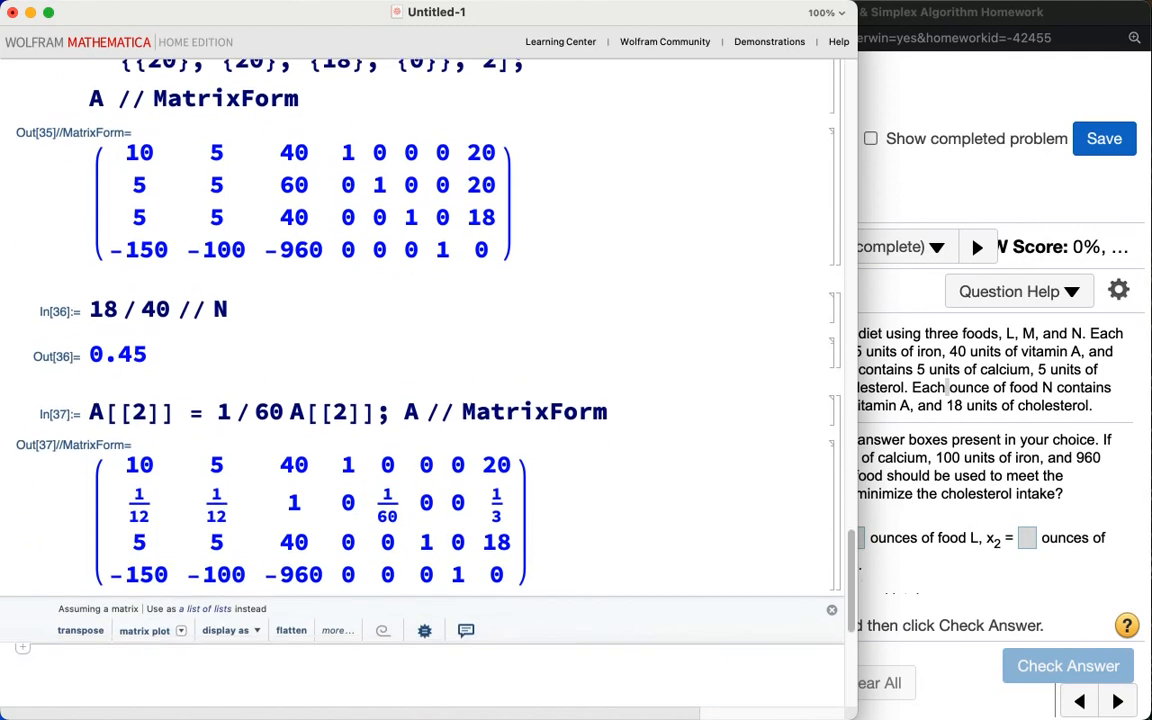
Step: Replace row 1 of A with row 1 minus 40 times row 2 and display A in matrix form
type("A[[1]]")
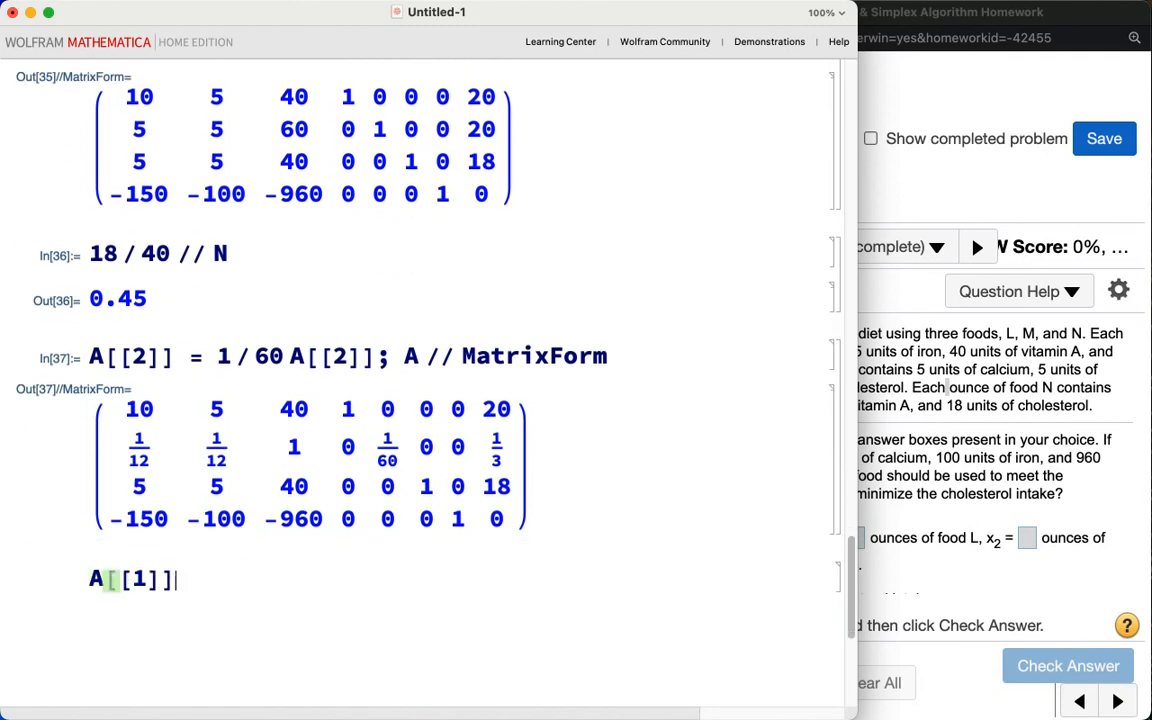
type(" = A[[1]]")
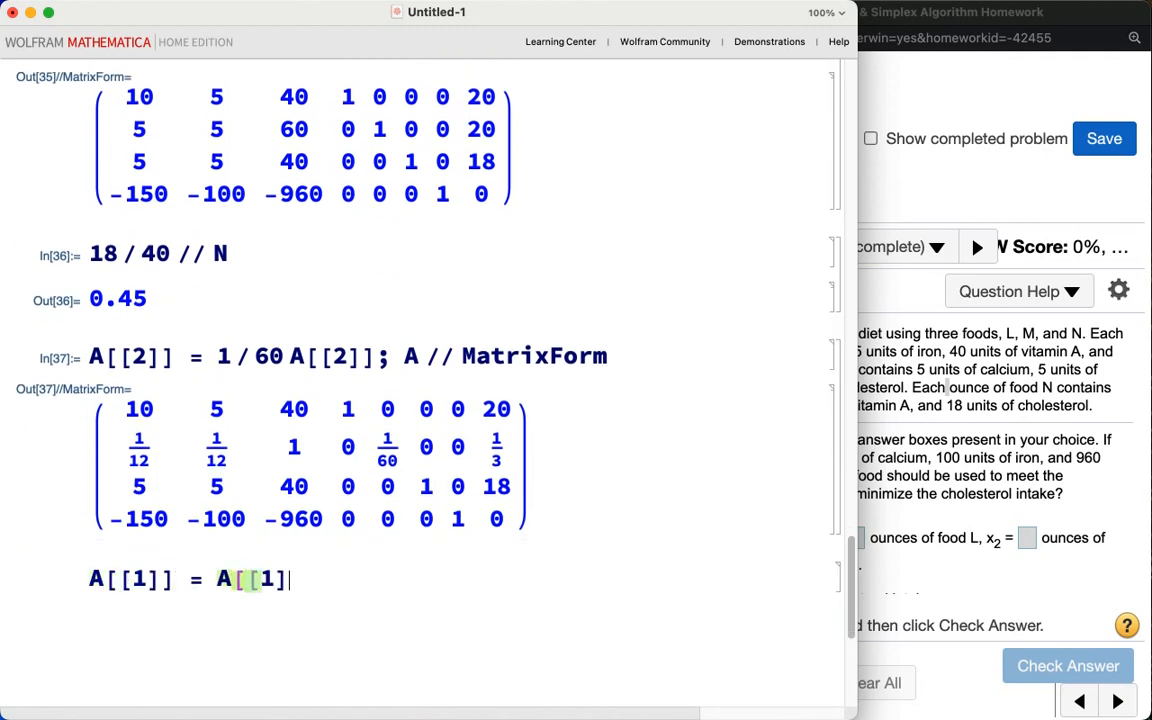
type(" - 40")
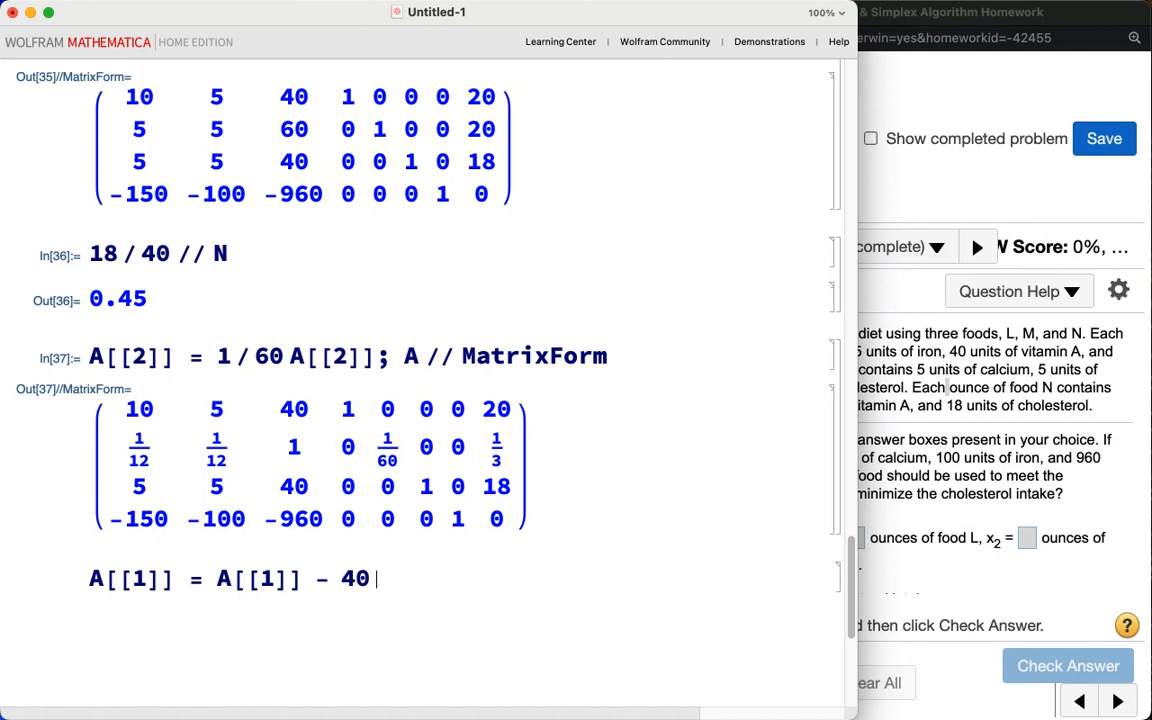
type(" A[[2]];")
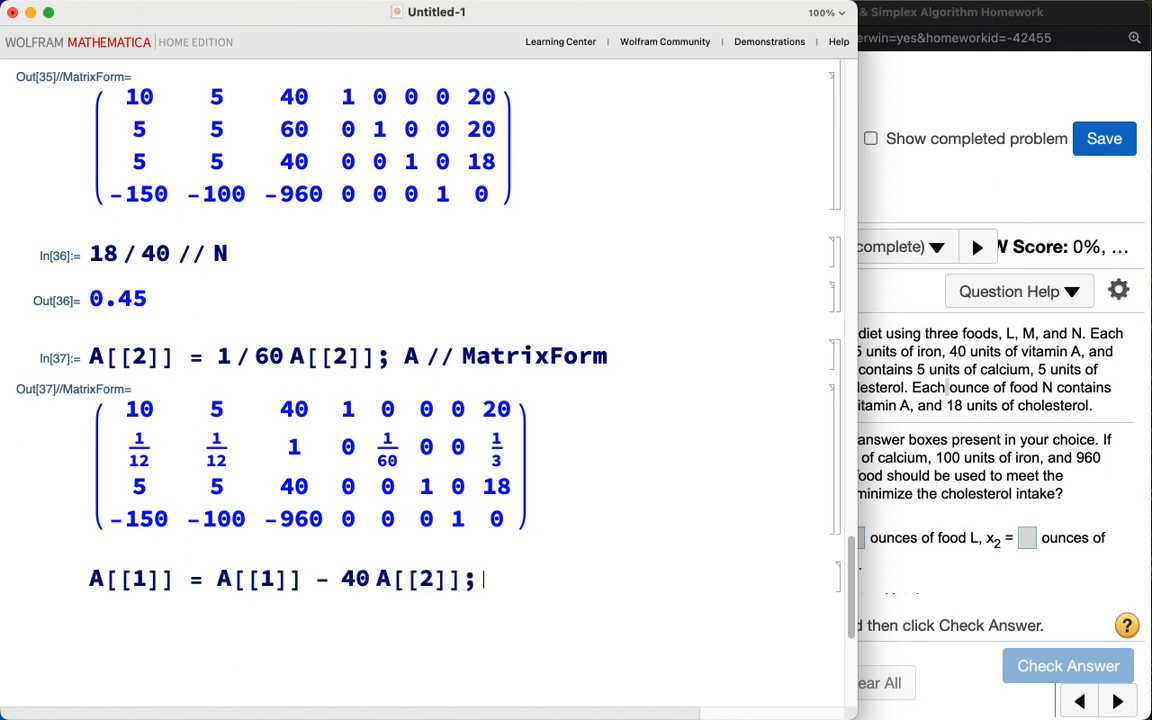
type(" A // Ma")
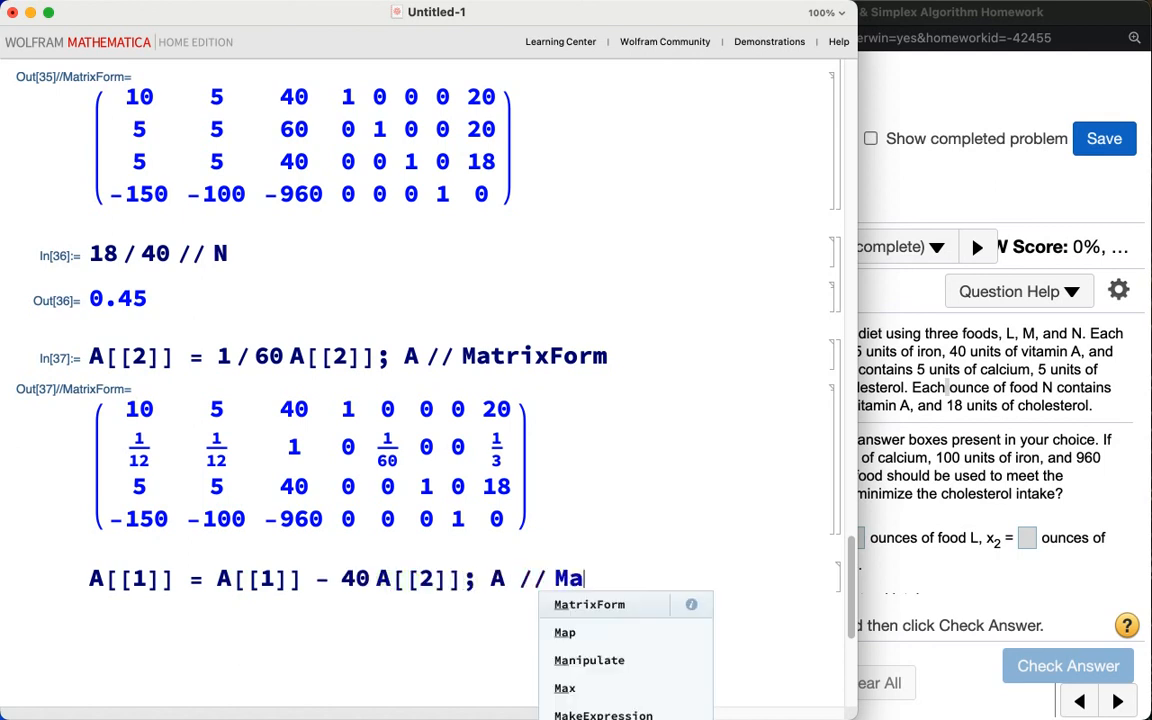
type("trixForm")
key("shift+Return")
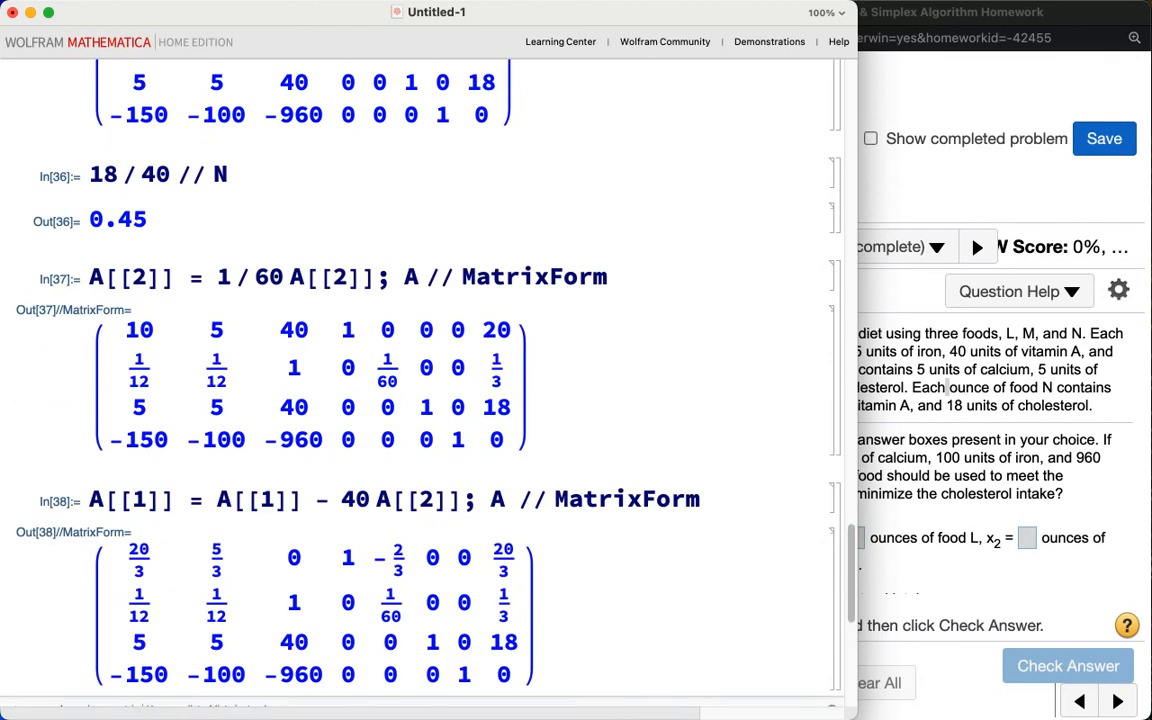
Step: Replace row 3 of A with row 3 minus 40 times row 2 and display A in matrix form
type("A[[")
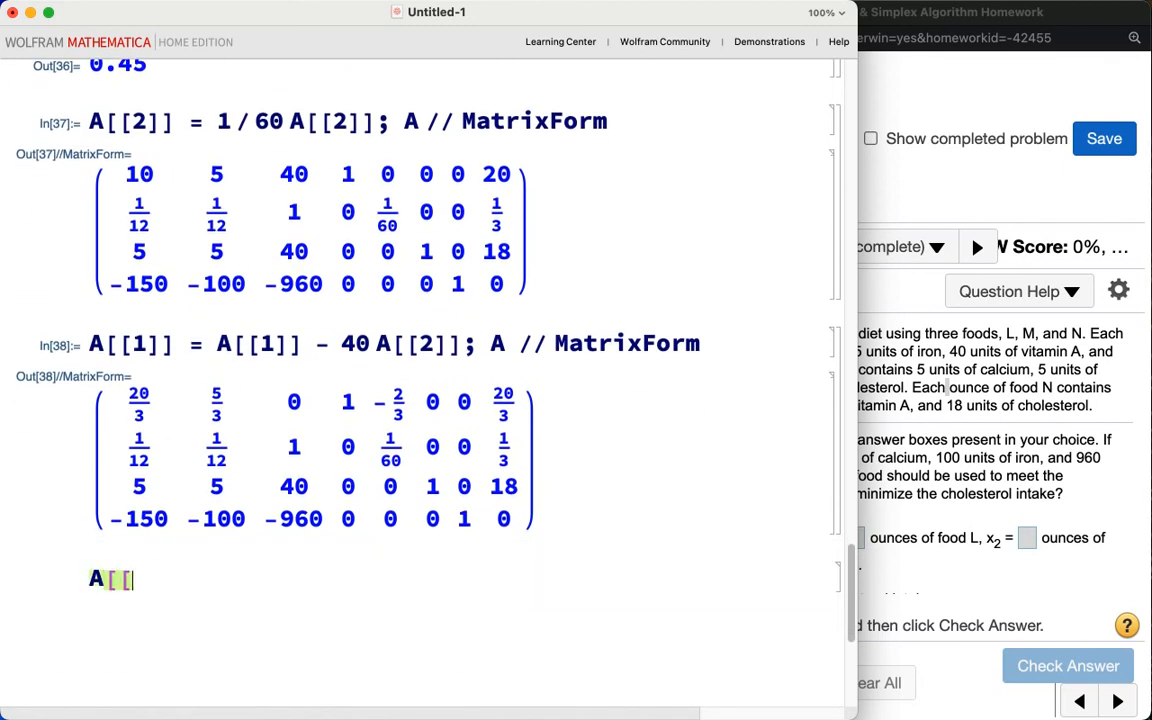
type("3]] = A[[3]] = A")
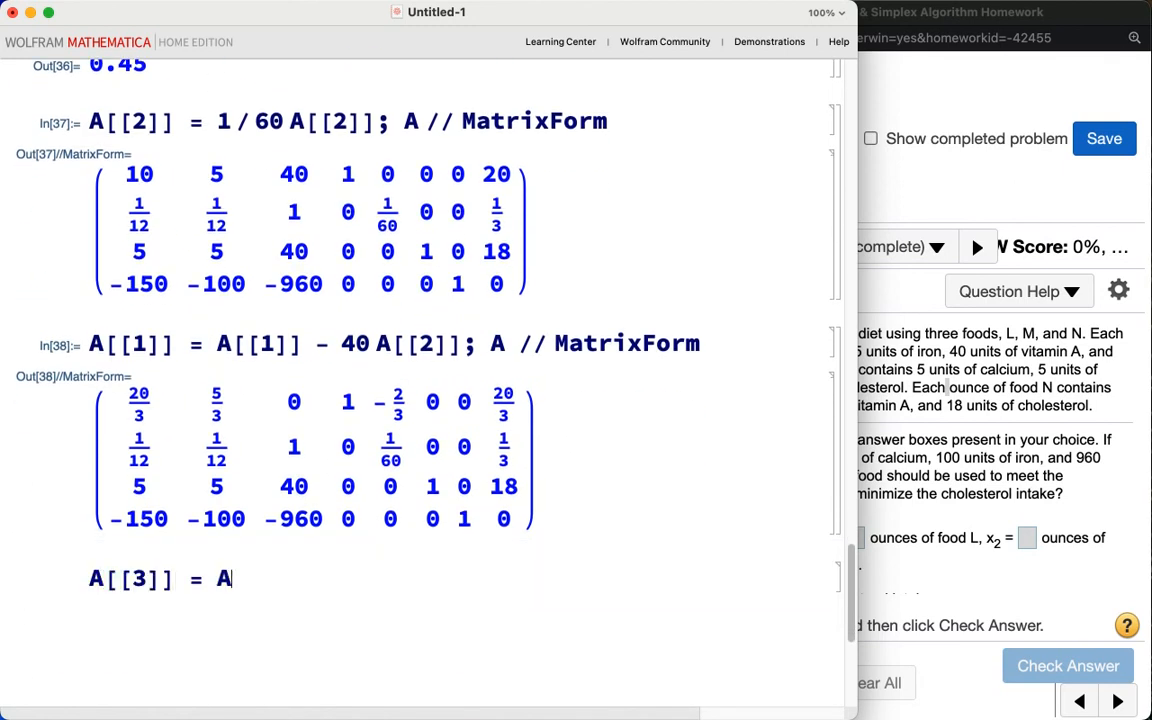
type("[[3]] -")
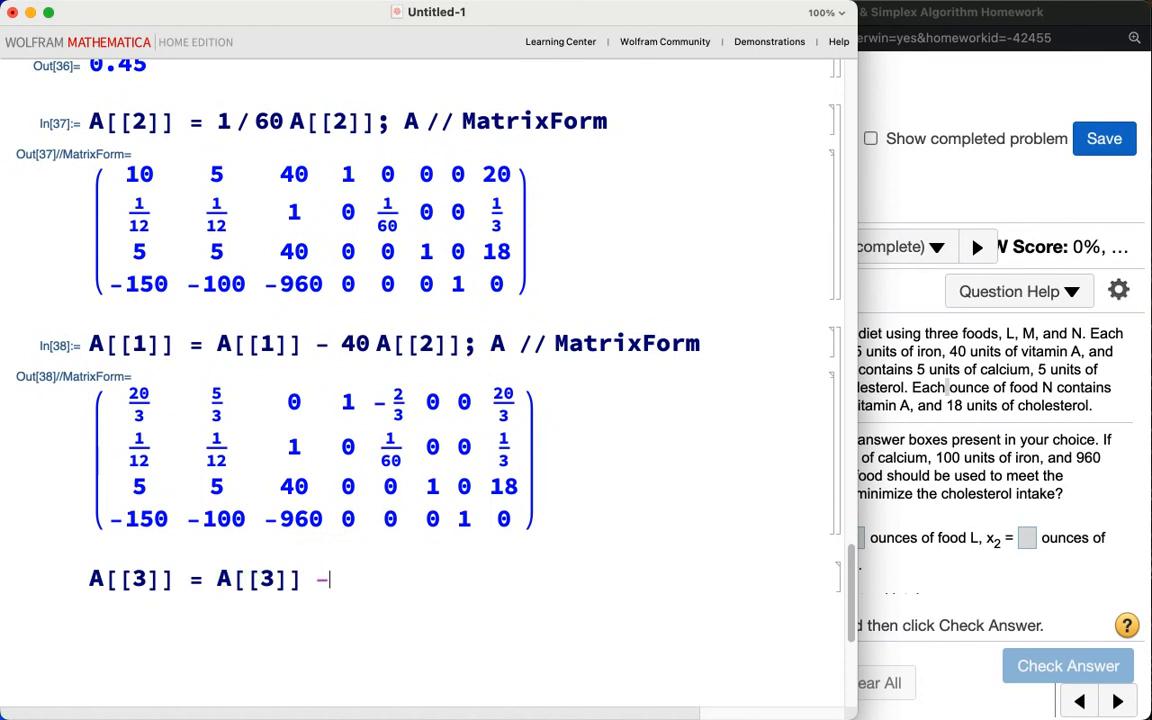
type(" 40 A")
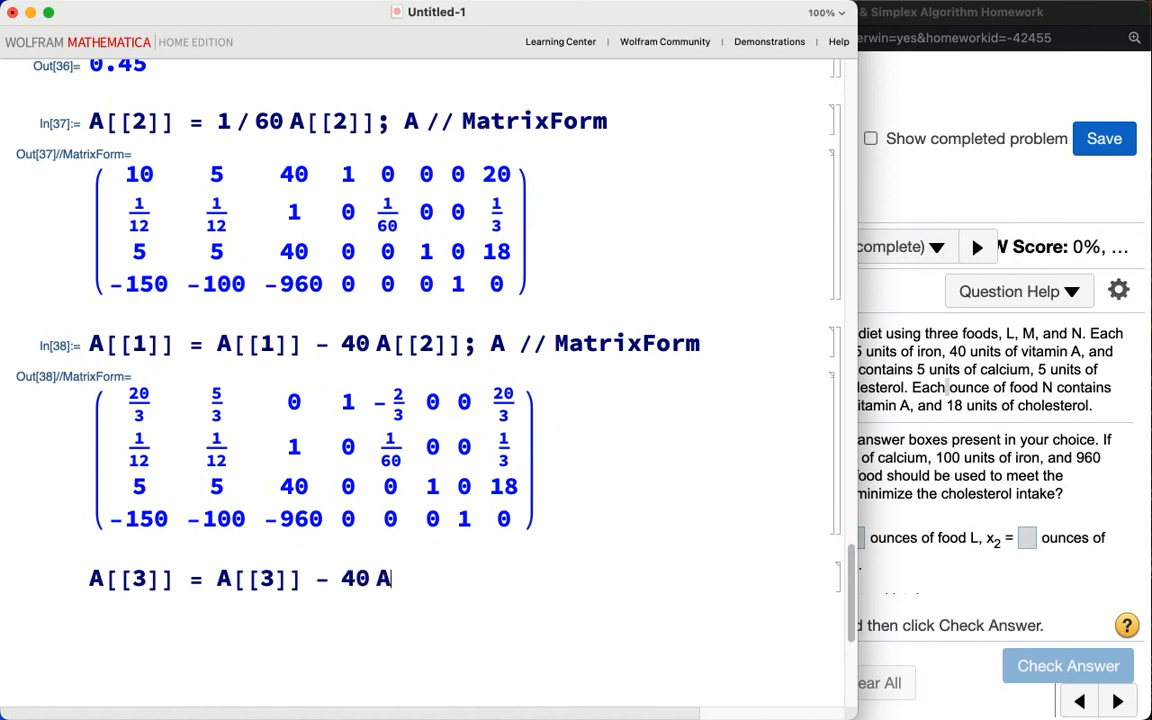
type("[[2]]; A")
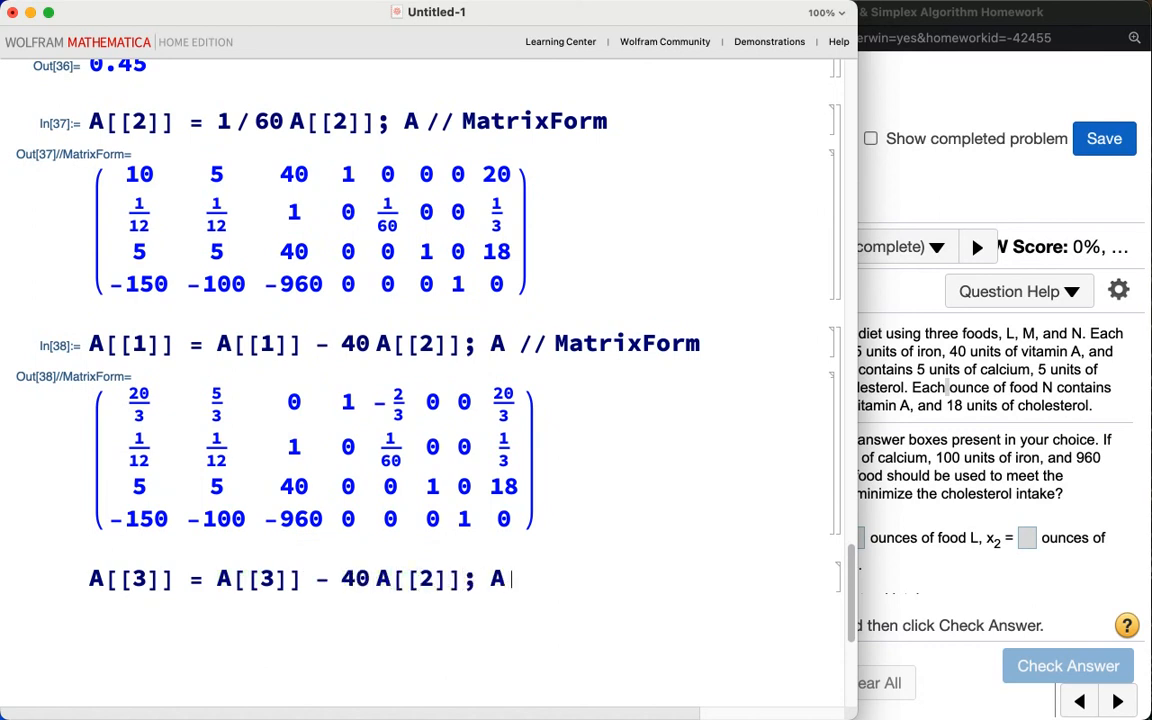
type(" // MatrixForm")
key("shift+Return")
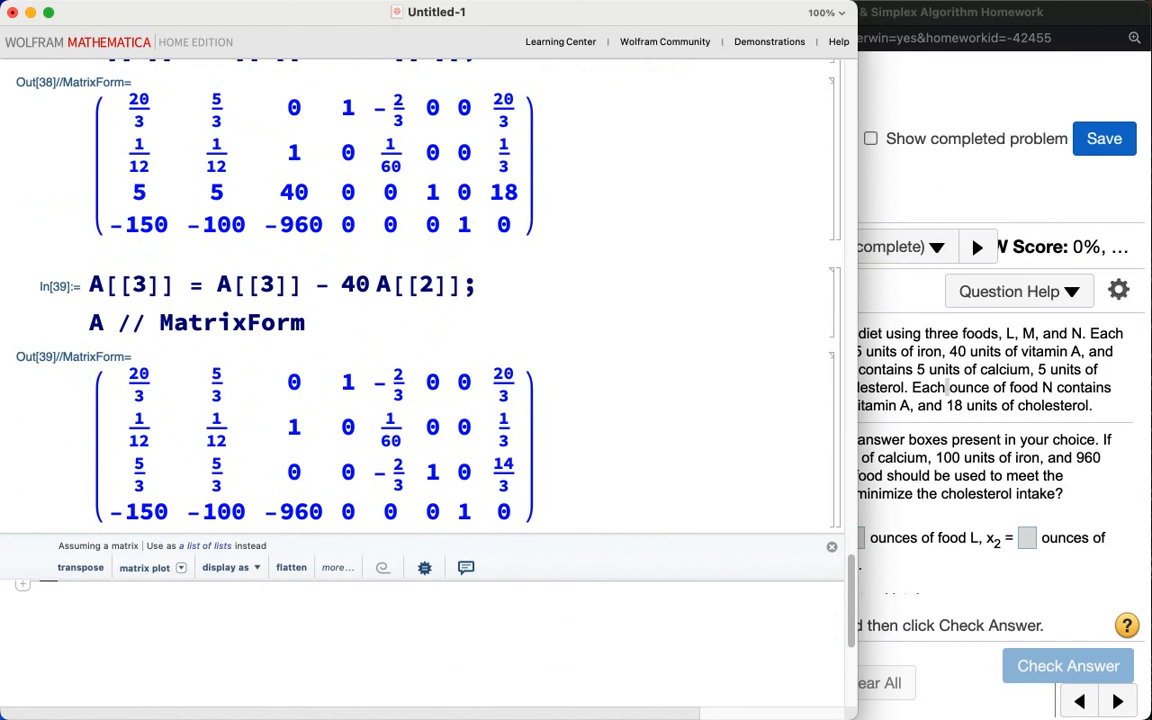
Step: Replace row 4 of A with row 4 plus 960 times row 2 and display A in matrix form
type("A[[")
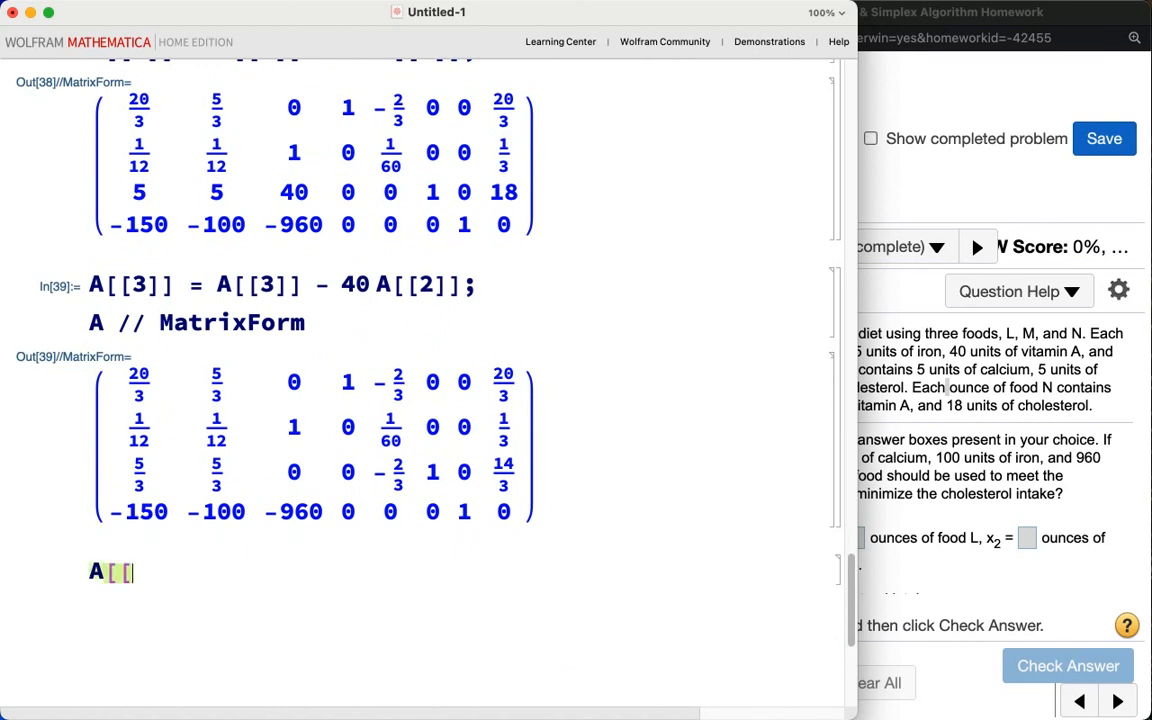
type("4]] = A[[4]] = A[")
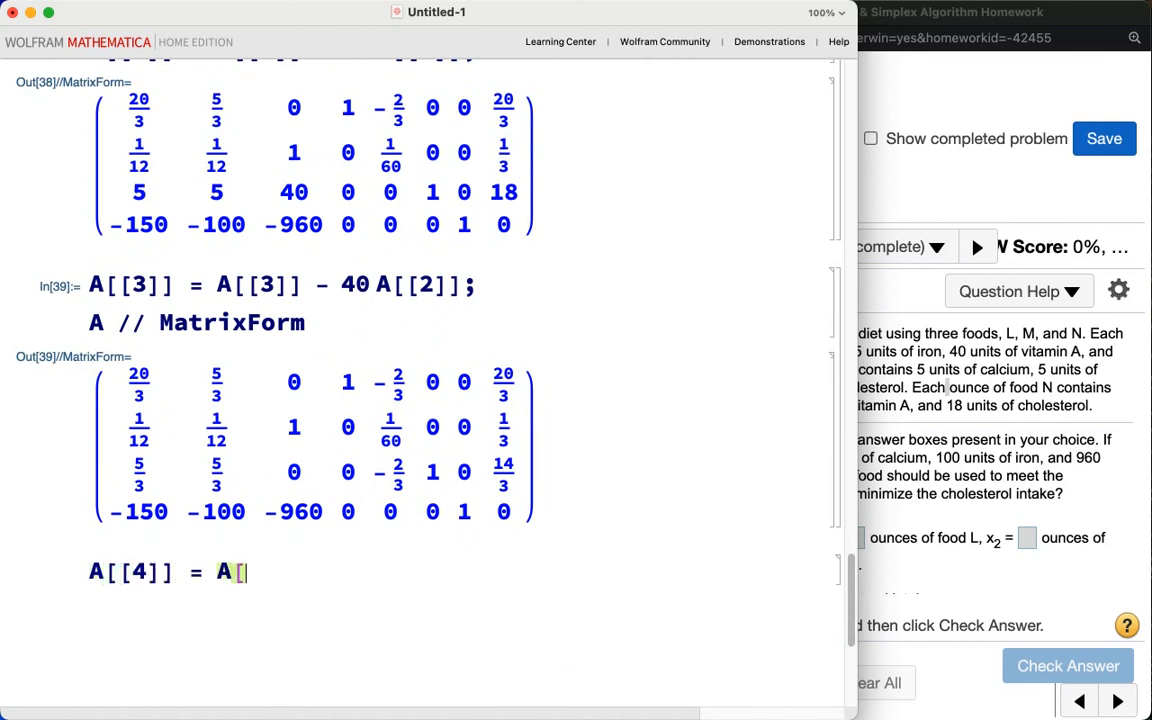
type("[4]] + 960")
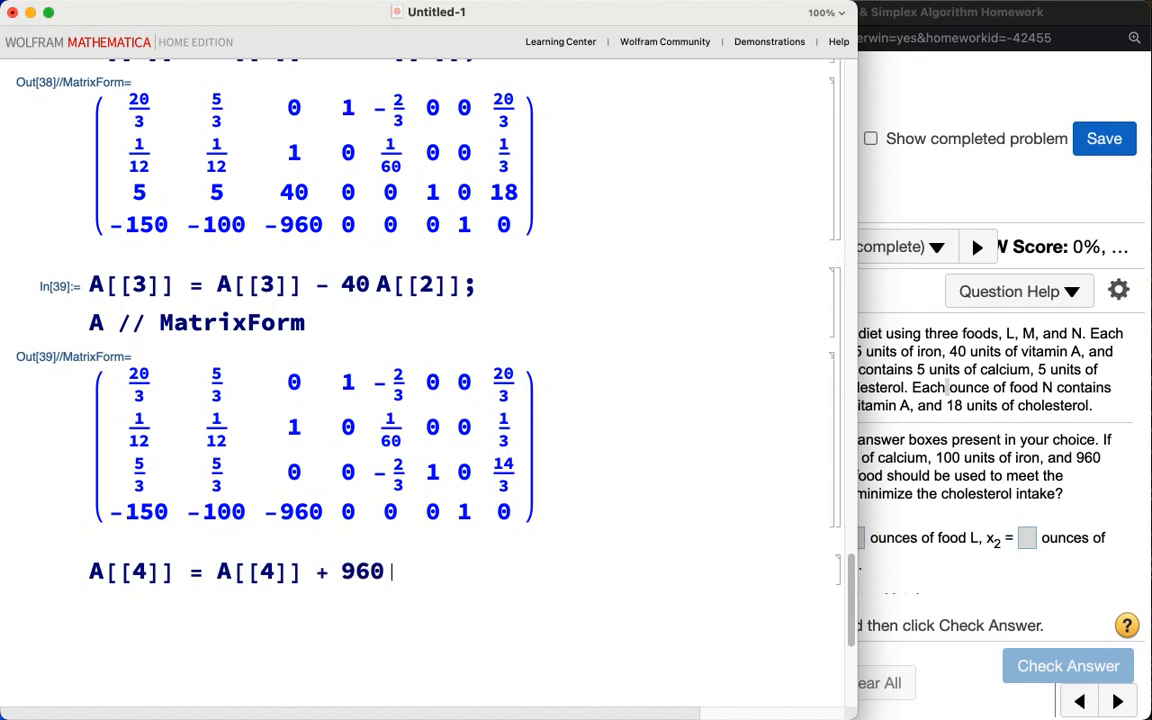
type(" A[[2]]")
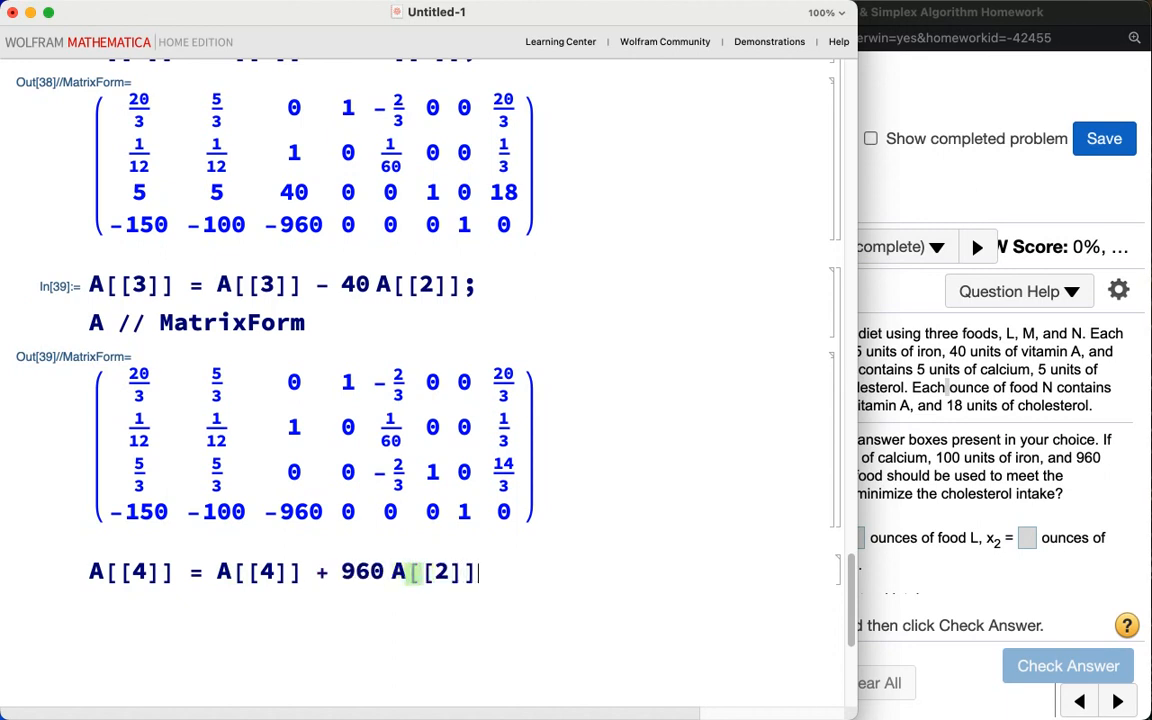
type("; A // Mat")
type("rixForm")
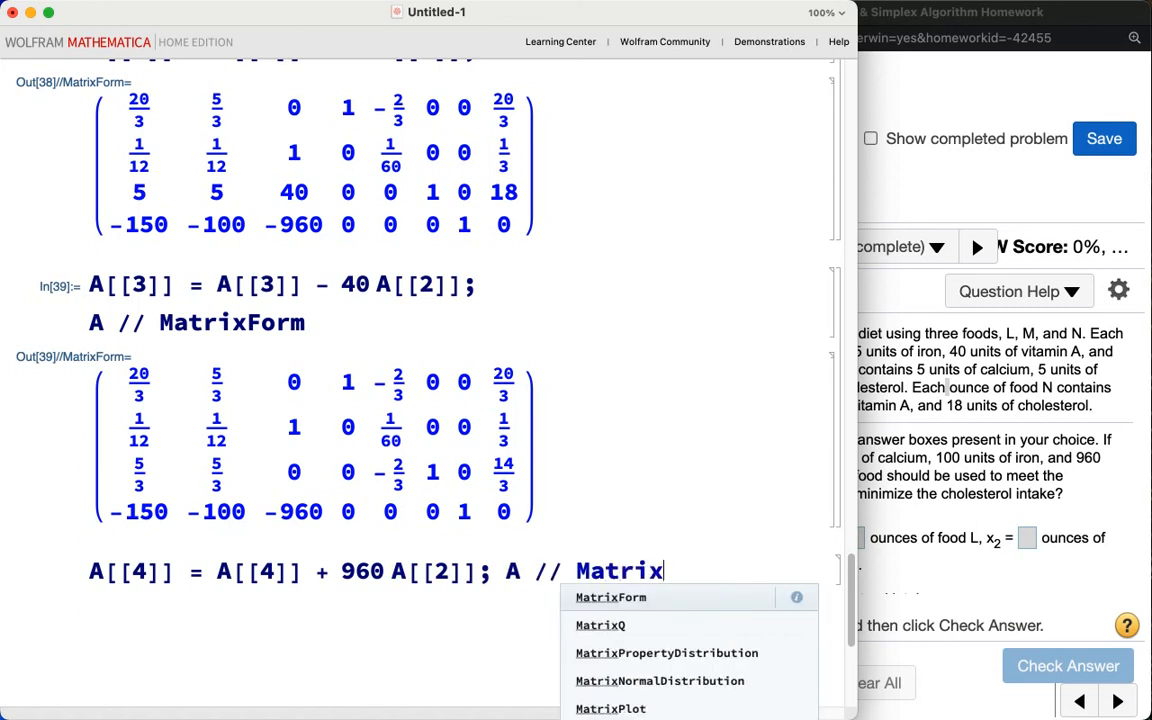
key("shift+Return")
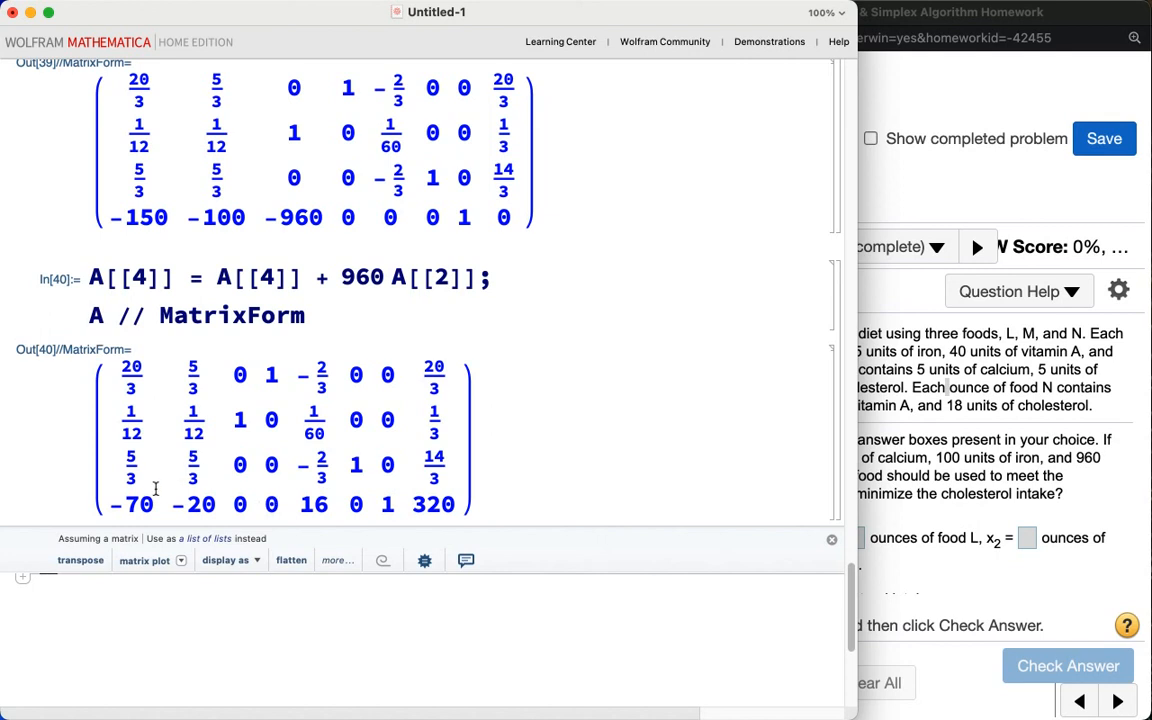
Step: Compute the first column's pivot ratios (20/3)/(20/3) and (1/3)/(1/12)
mouse_move(152, 463)
left_mouse_down()
mouse_move(170, 400)
mouse_move(128, 322)
mouse_move(150, 570)
mouse_move(150, 447)
left_mouse_up()
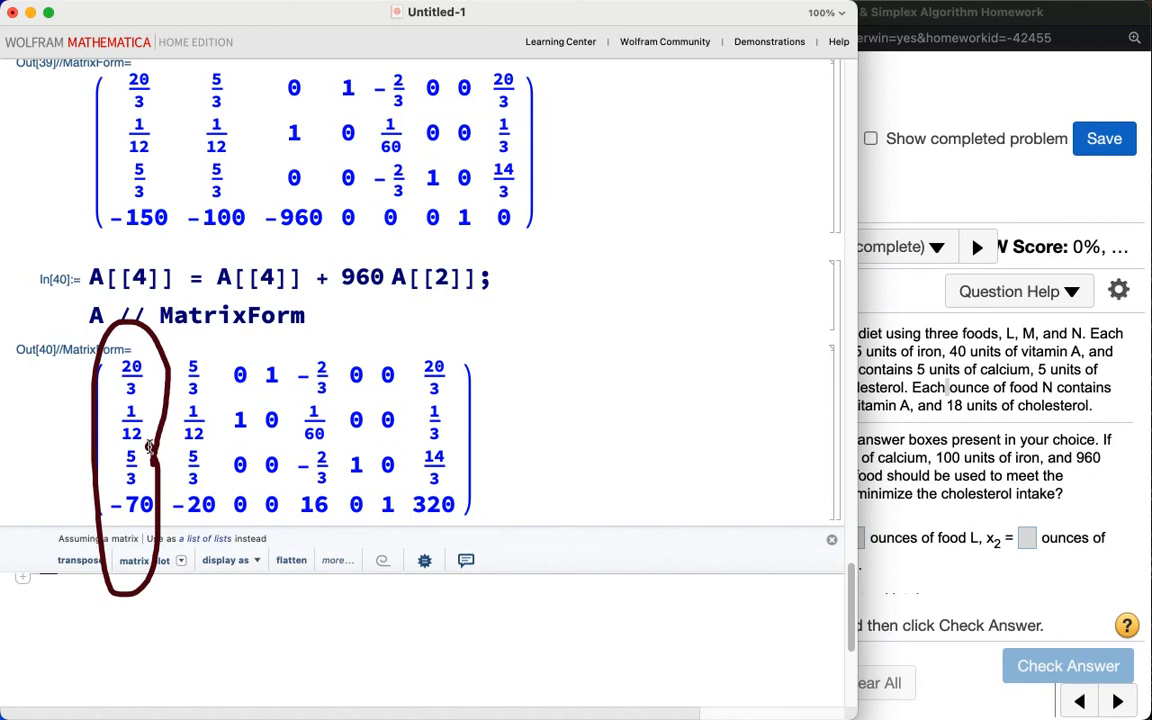
key("Escape")
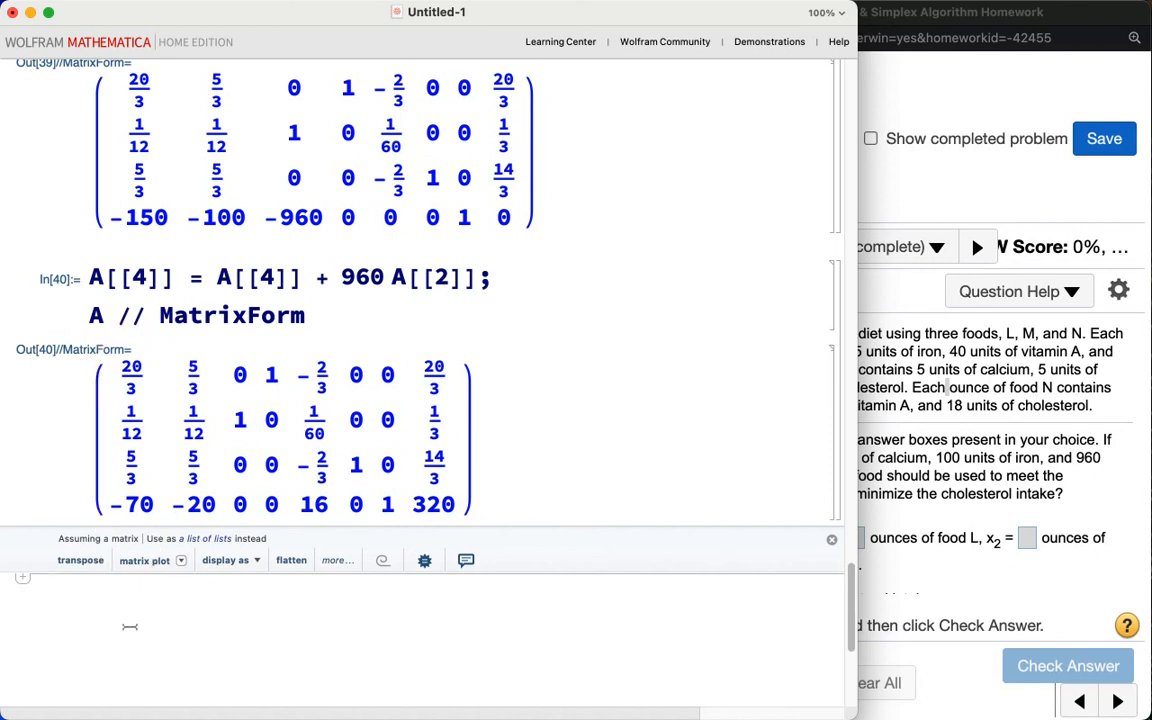
type("20 / 3")
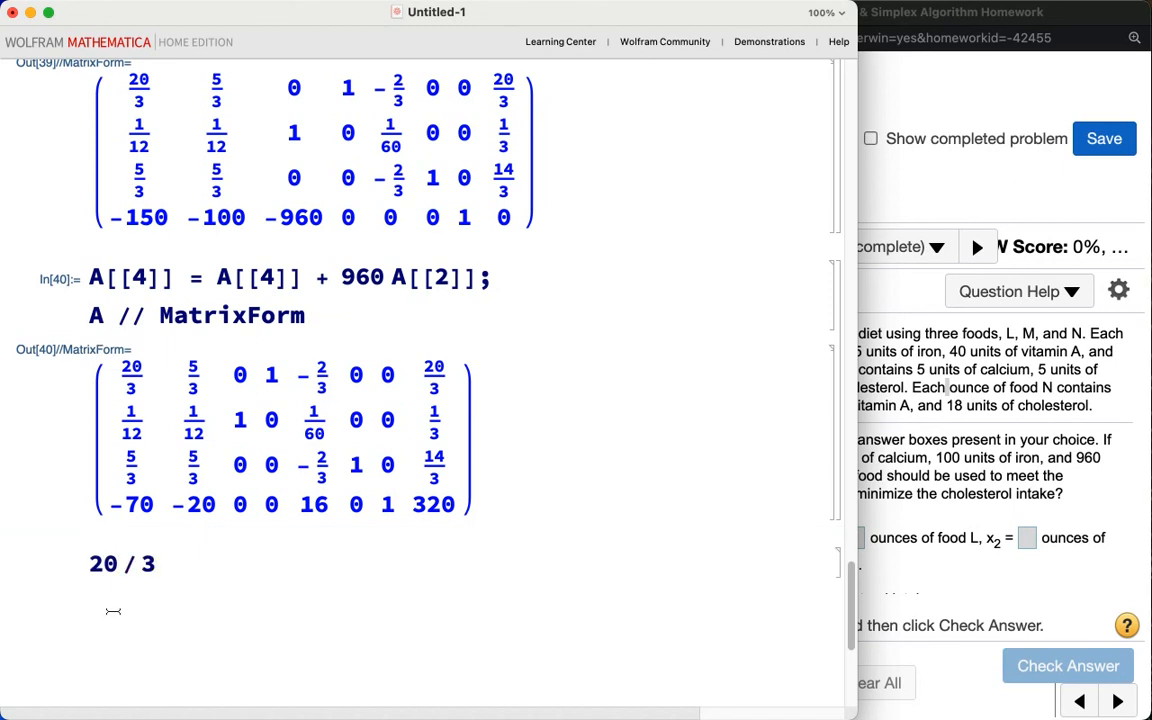
left_click(86, 568)
type("(20 / 3")
left_click(178, 566)
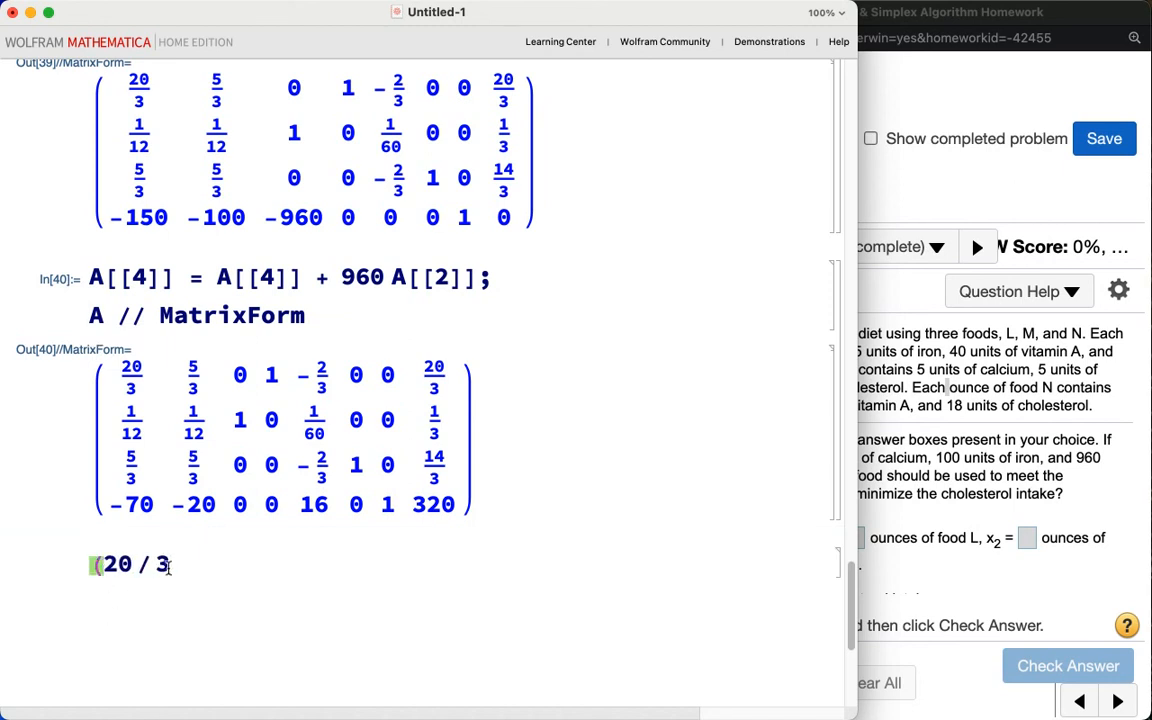
type(") / (20 / 3)")
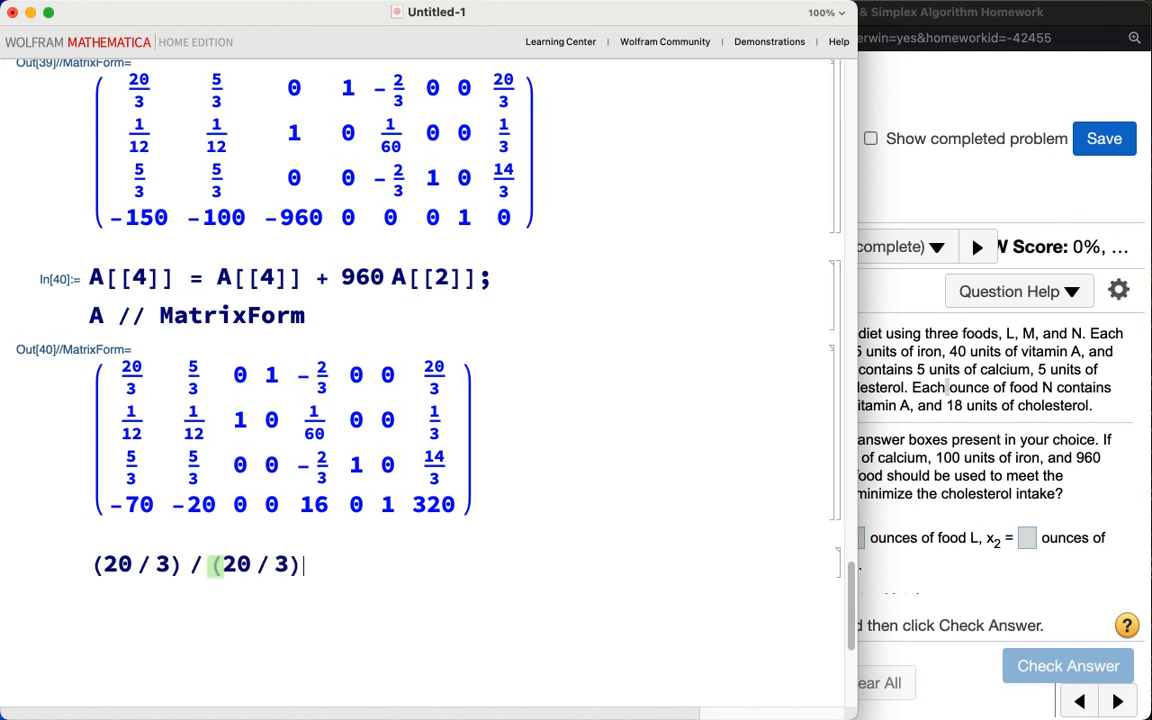
key("shift+Return")
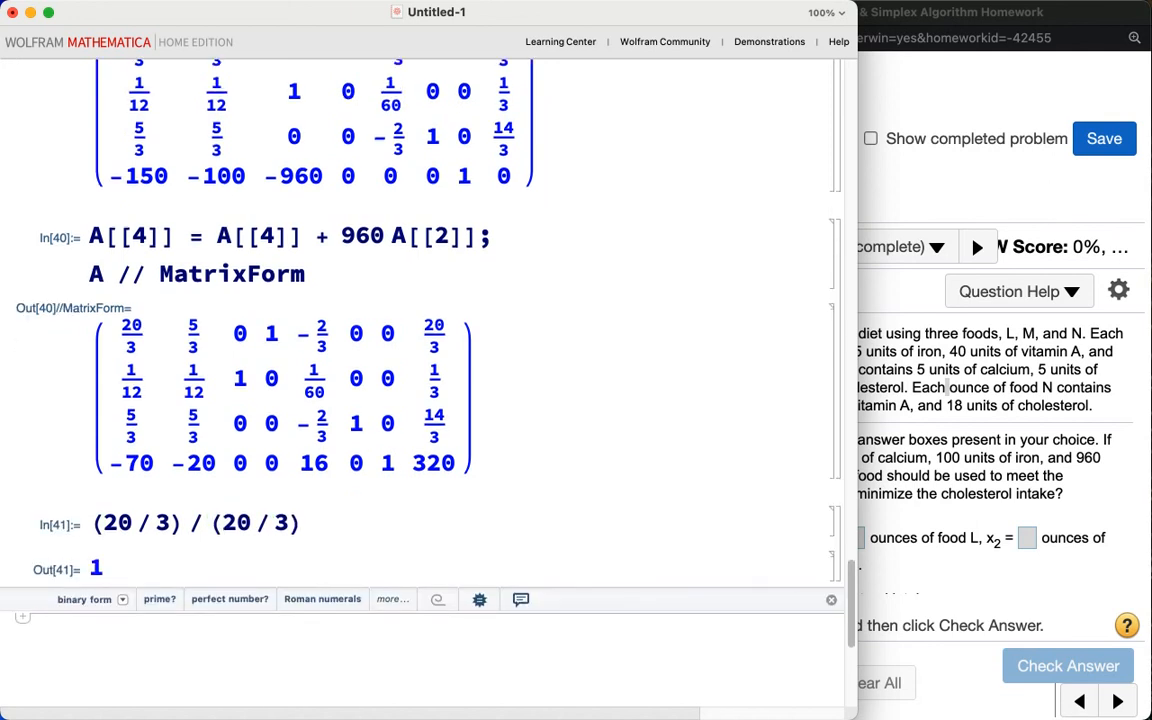
type("(1 / 3) /")
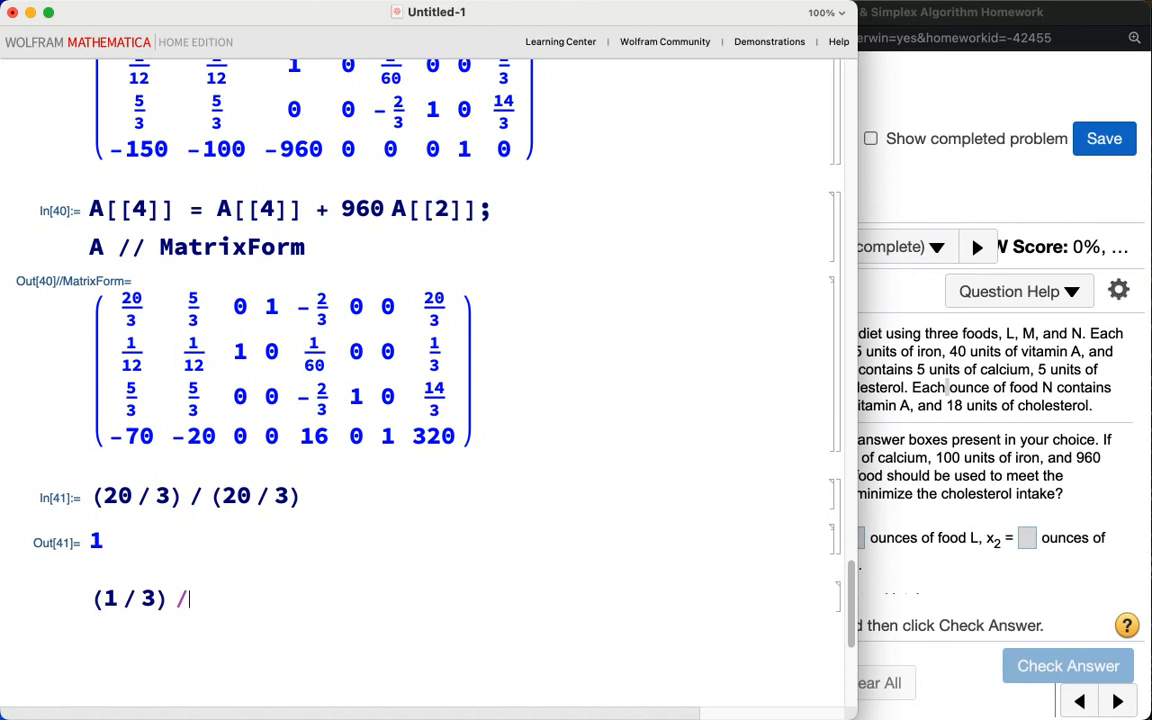
type(" (1 / 12)")
key("shift+Return")
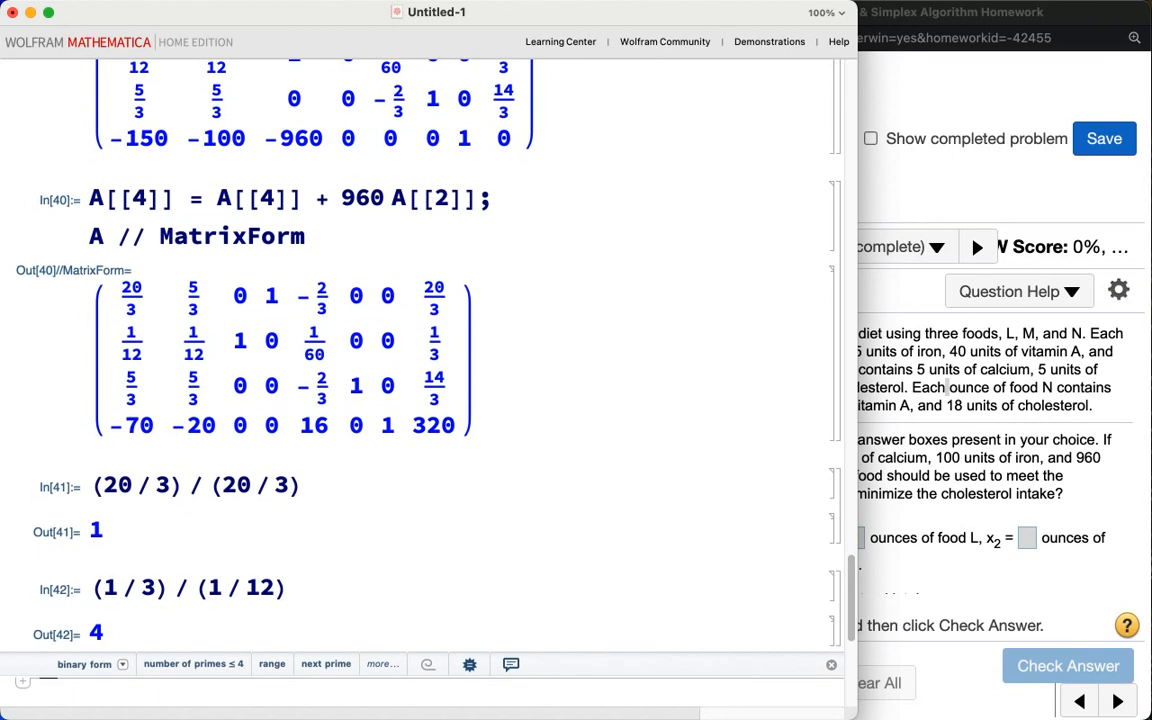
Step: Compute the pivot ratio (14/3)/(5/3) as a decimal
type("(14")
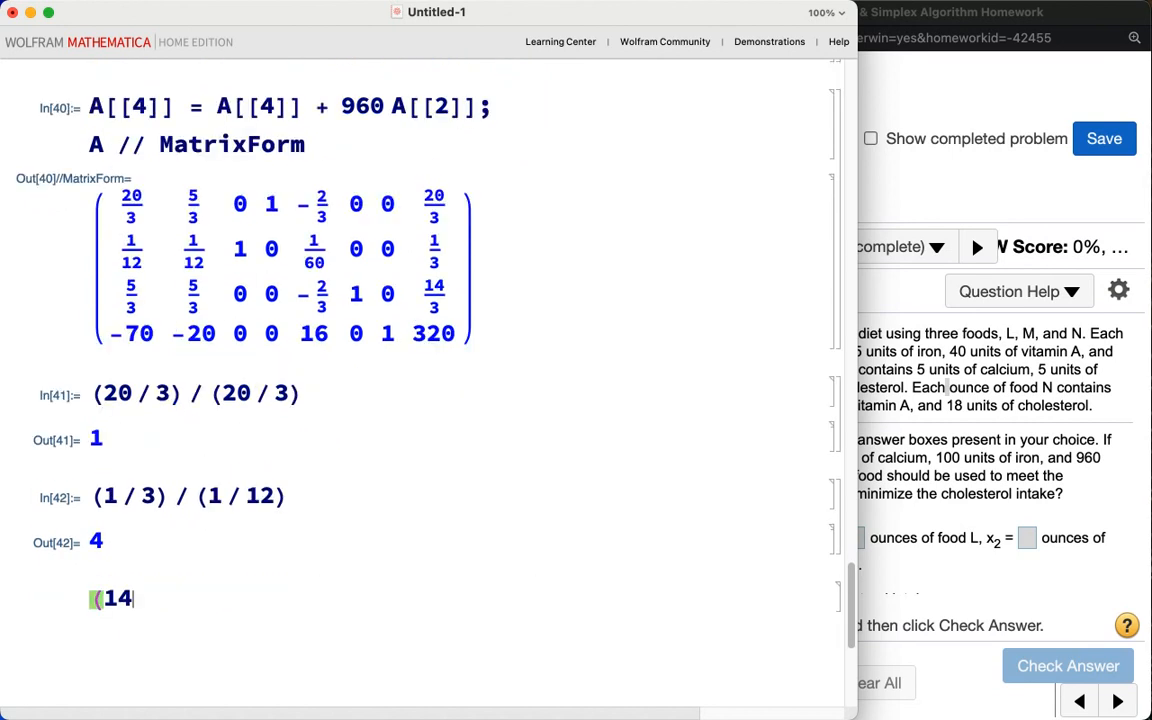
type(" / 3) / (")
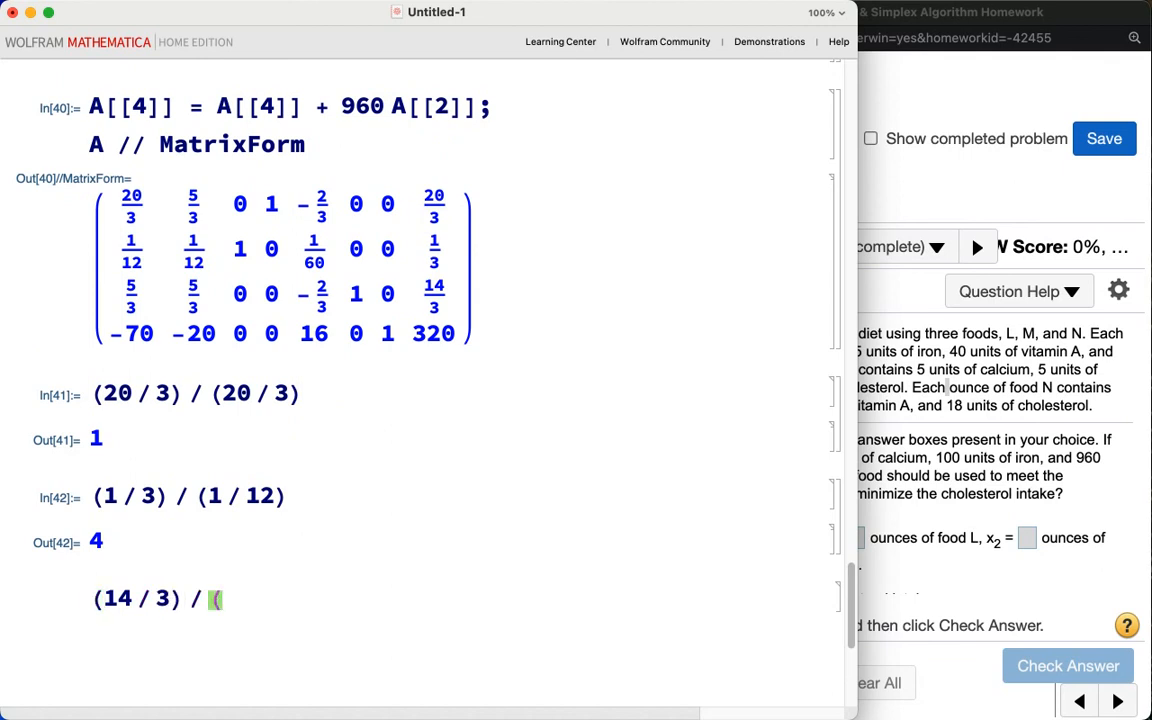
type("5 / 3) // N")
key("shift+Return")
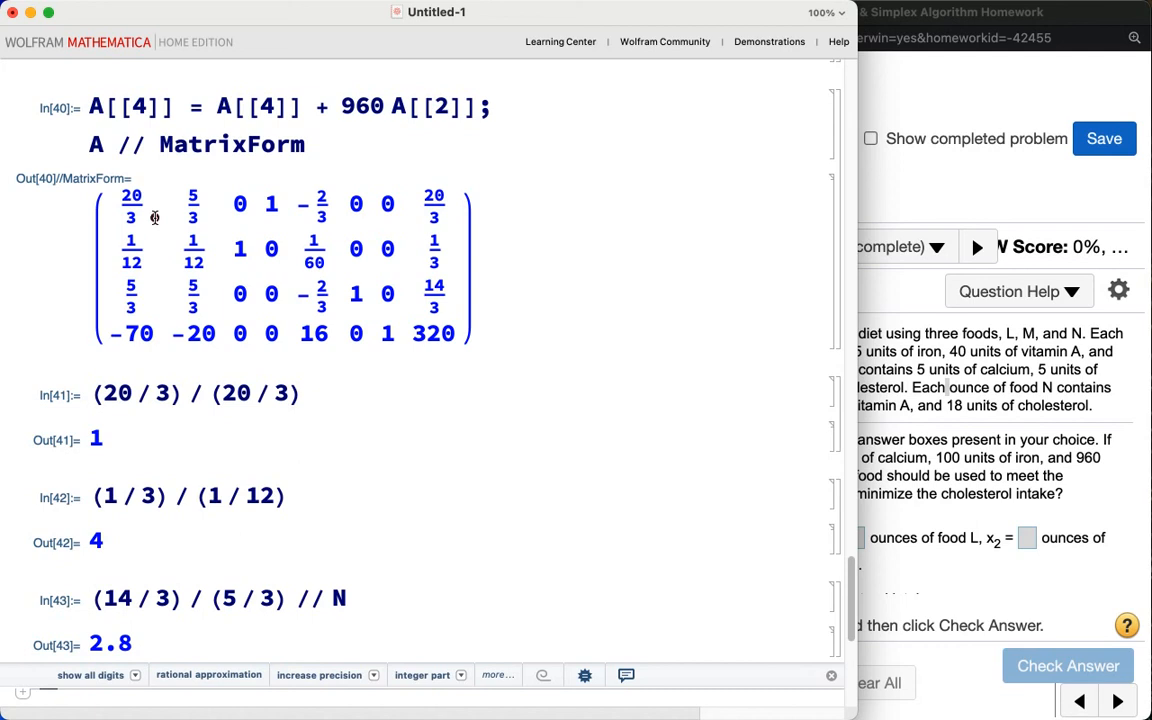
Step: Scale row 1 of A by 3/20 and display A in matrix form
mouse_move(149, 191)
left_mouse_down()
mouse_move(105, 230)
mouse_move(149, 180)
left_mouse_up()
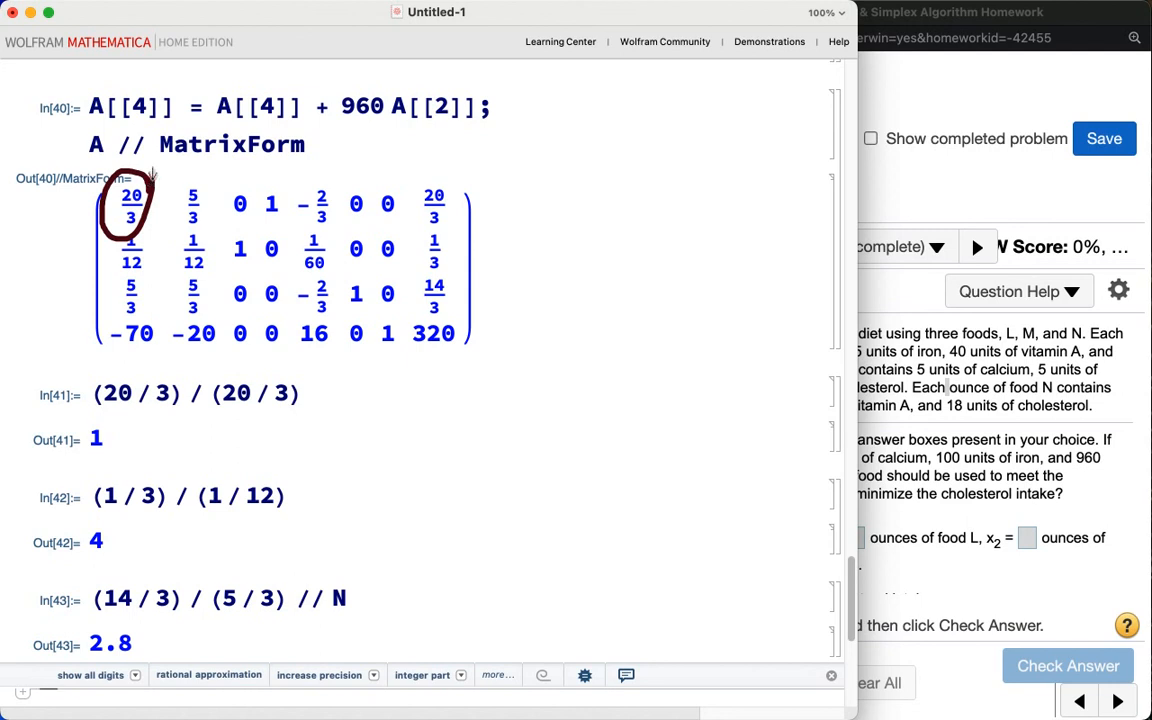
scroll(152, 175, "down", 3)
scroll(152, 175, "down", 1)
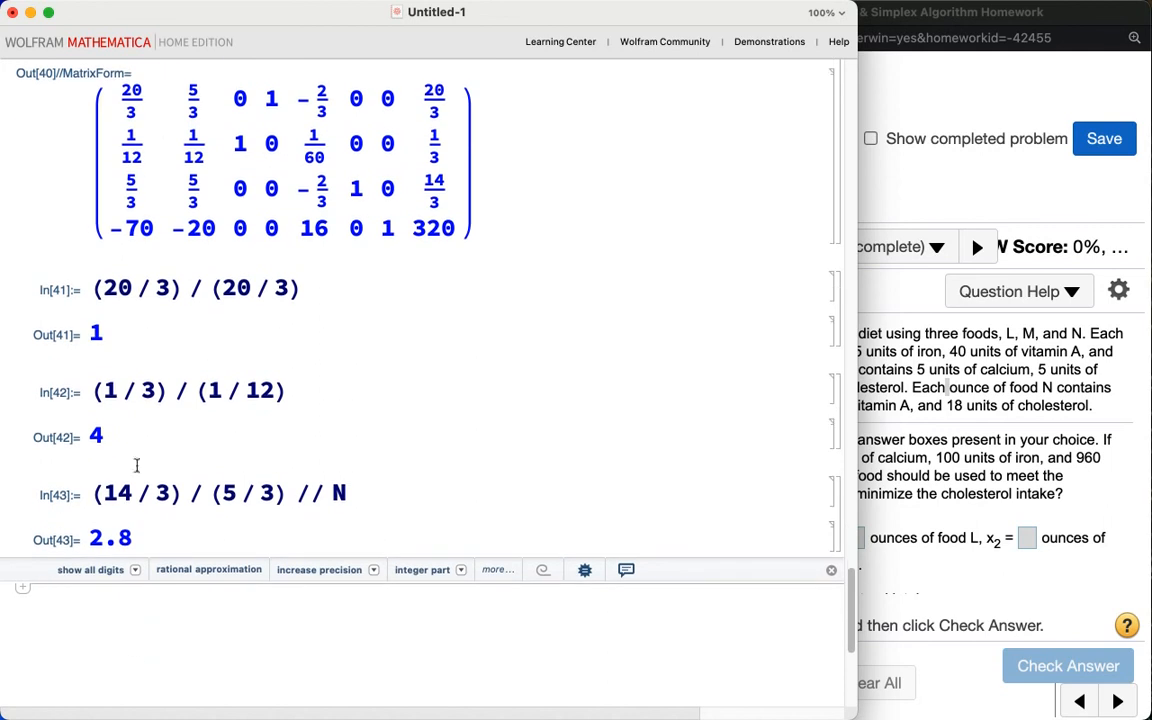
type("A[[1]] = ")
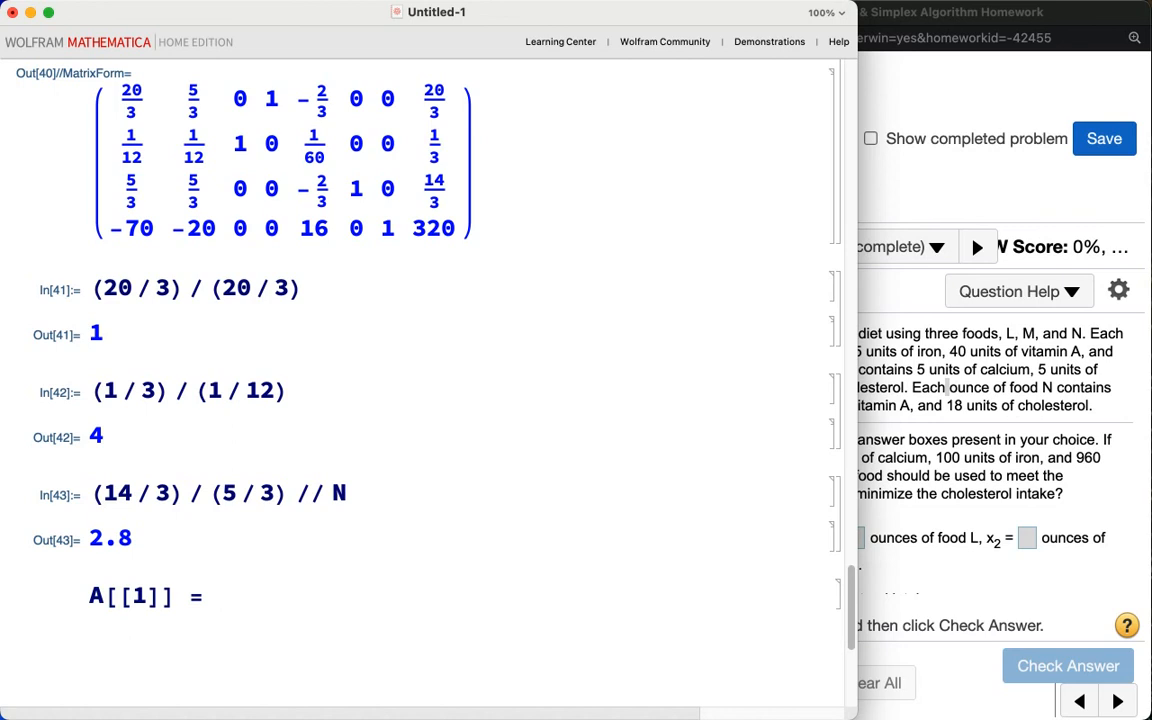
type("3/20 A[[1]]")
key("BackSpace")
key("BackSpace")
key("BackSpace")
key("BackSpace")
key("BackSpace")
key("BackSpace")
key("BackSpace")
key("BackSpace")
key("BackSpace")
key("BackSpace")
type("/ 20 A[[1]]; A // Matrix")
key("Return")
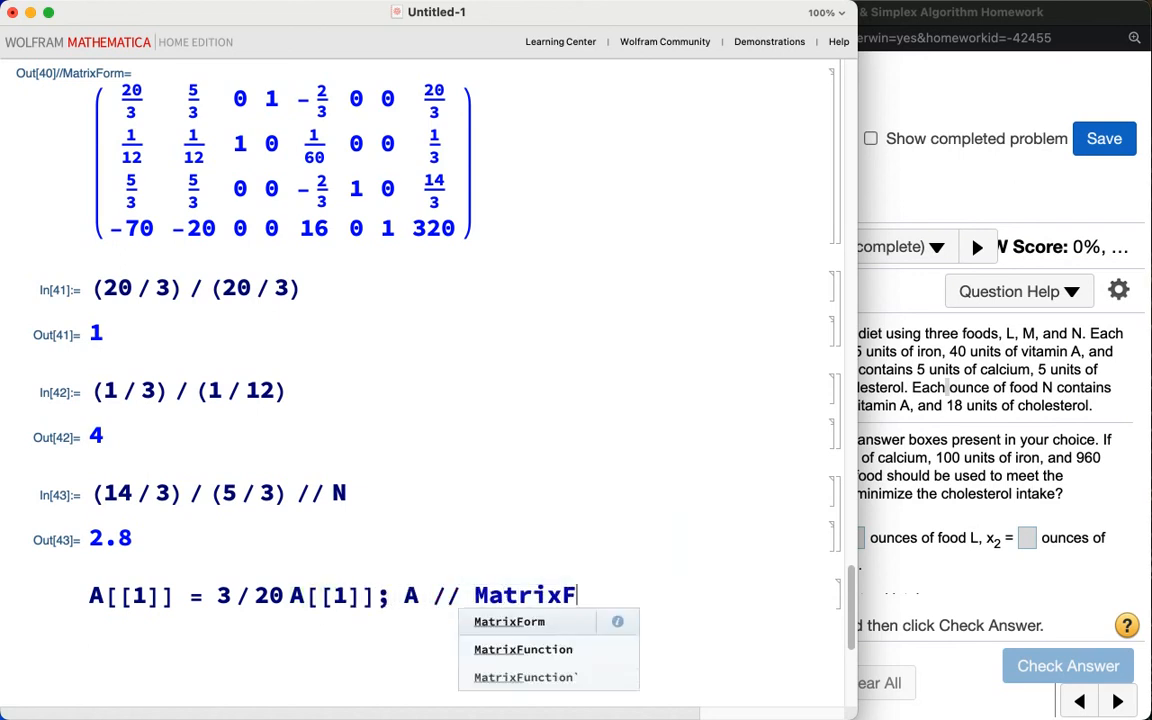
key("shift+Return")
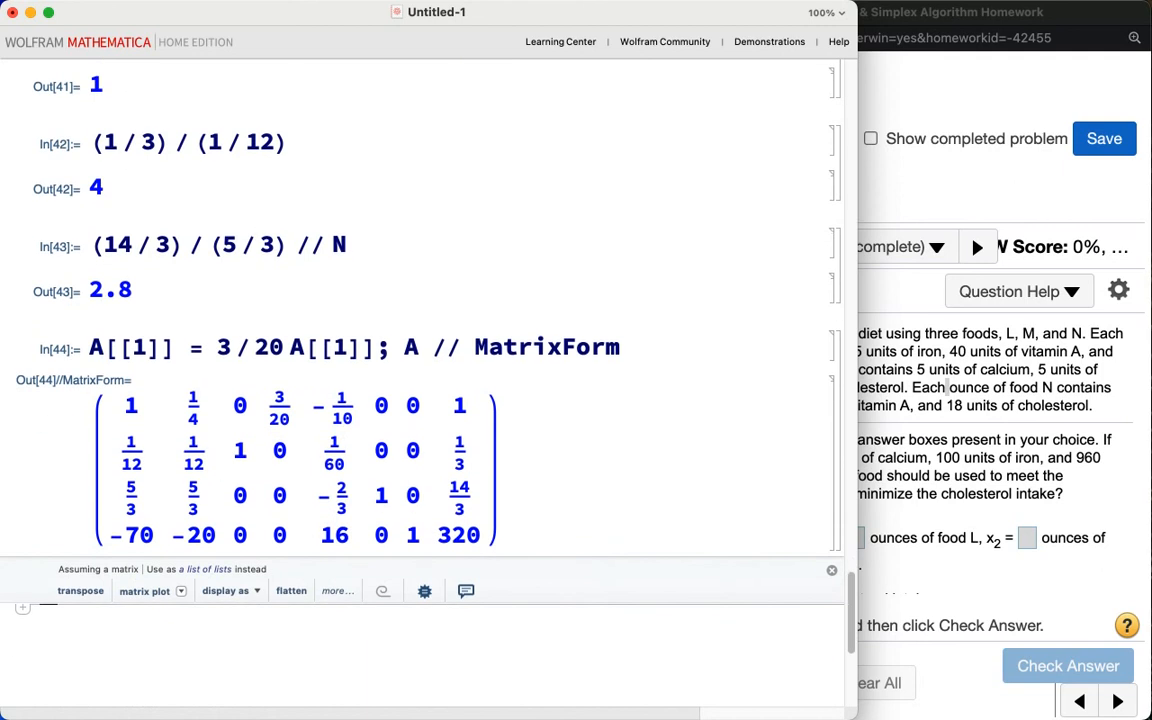
Step: Replace row 2 of A with row 2 minus 1/12 times row 1 and display A in matrix form
type("A[[2]]")
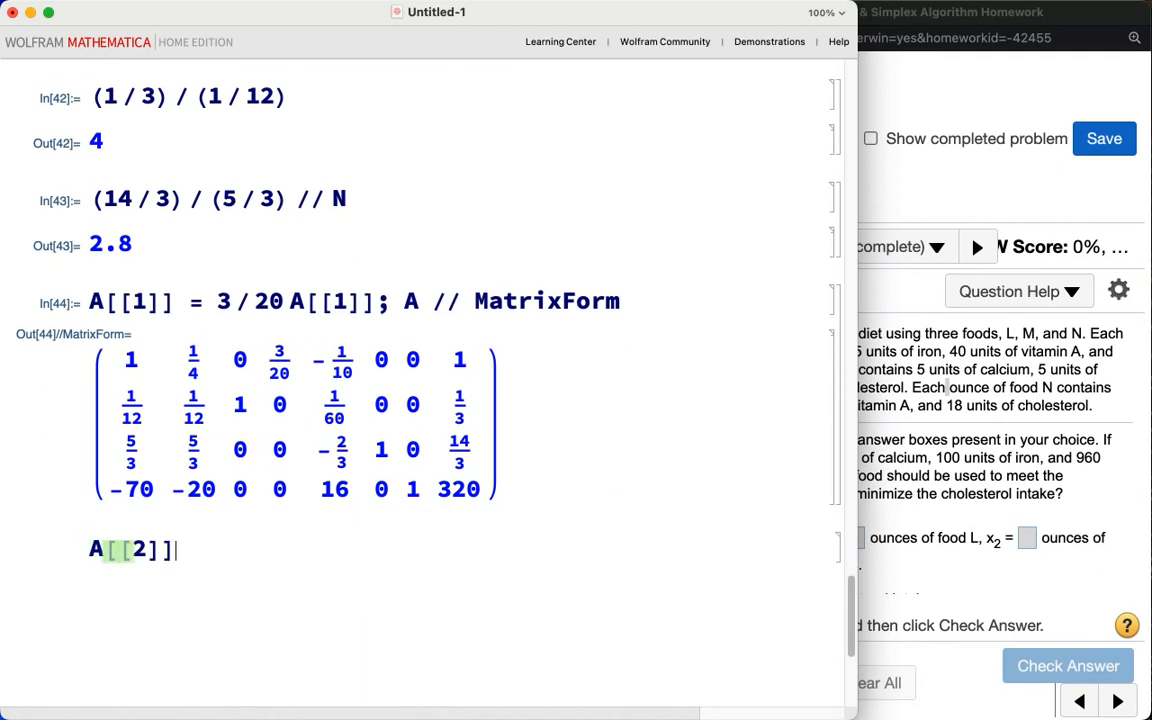
type(" = A[[2]]")
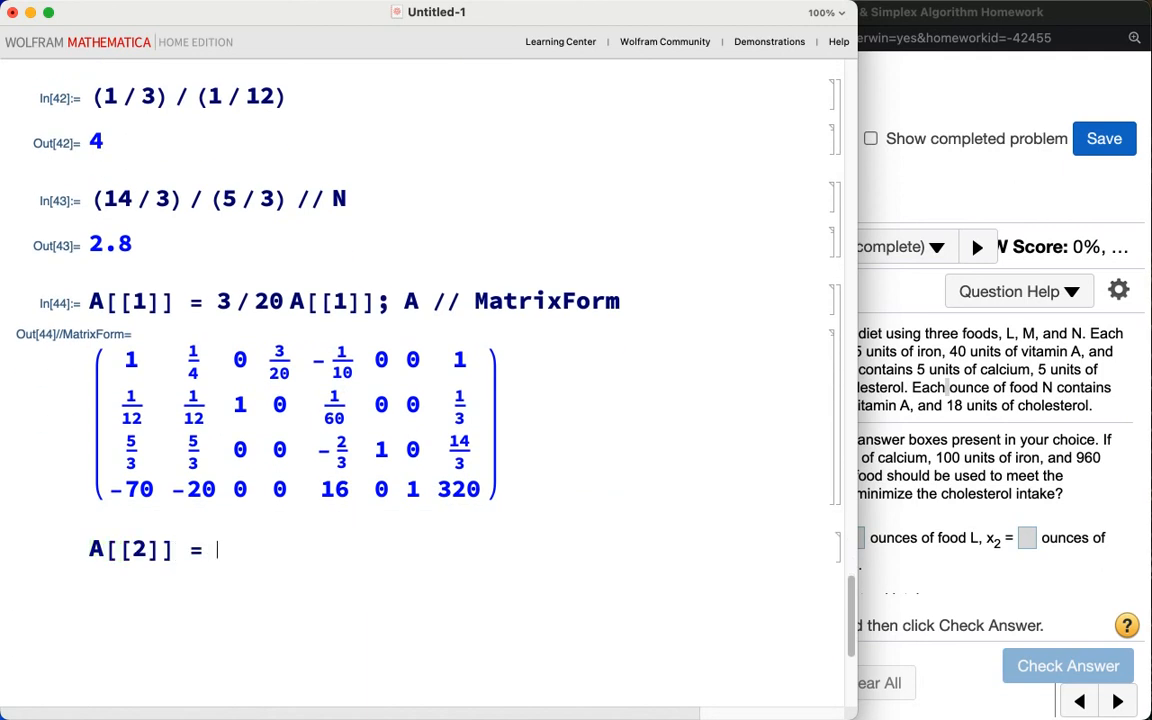
type(" - 1 / 12 A[[1]]")
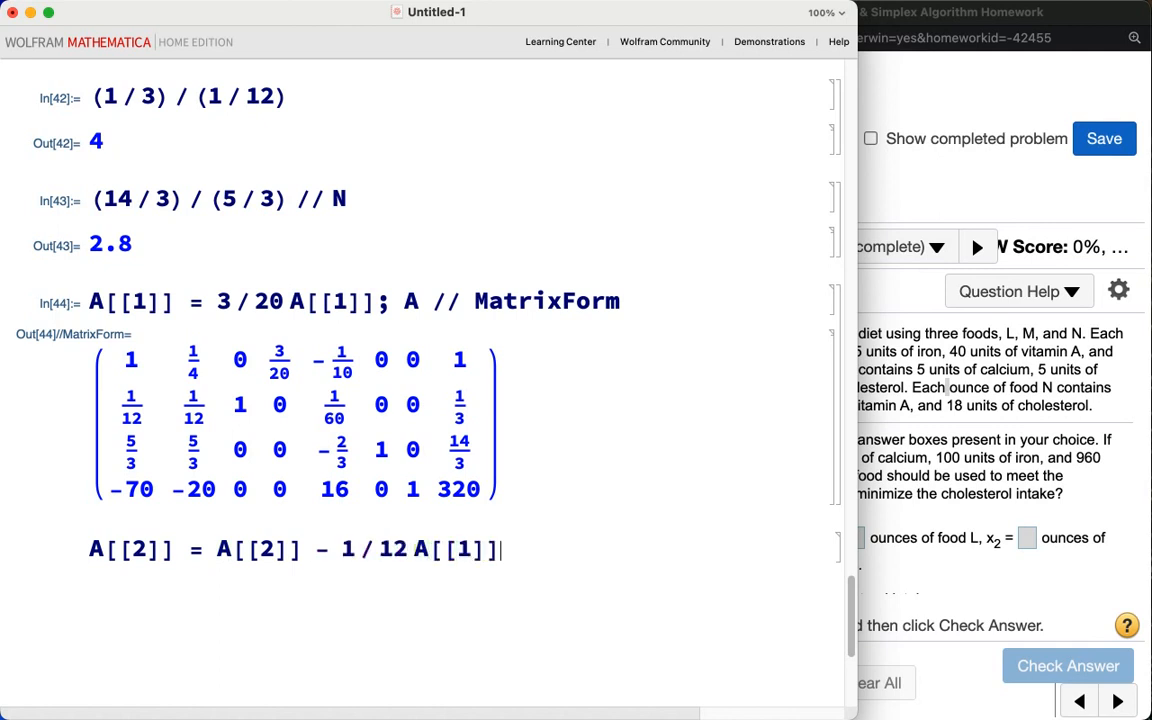
type(";")
type("A // M")
type("atrixForm")
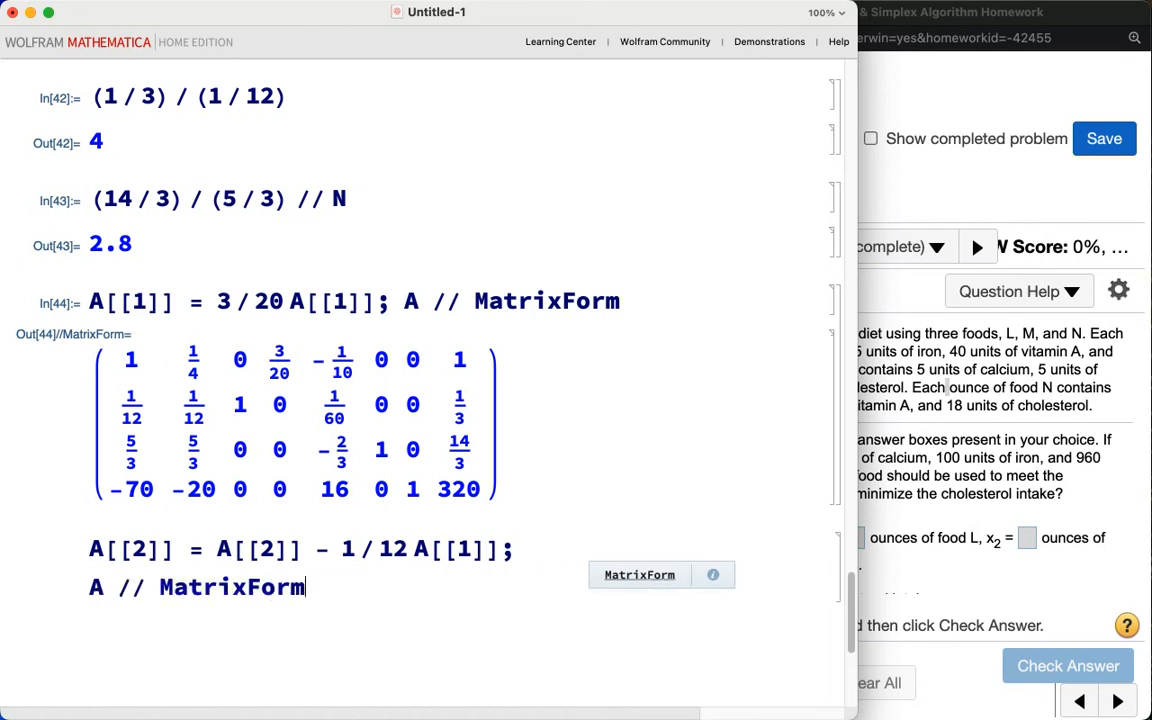
key("shift+Return")
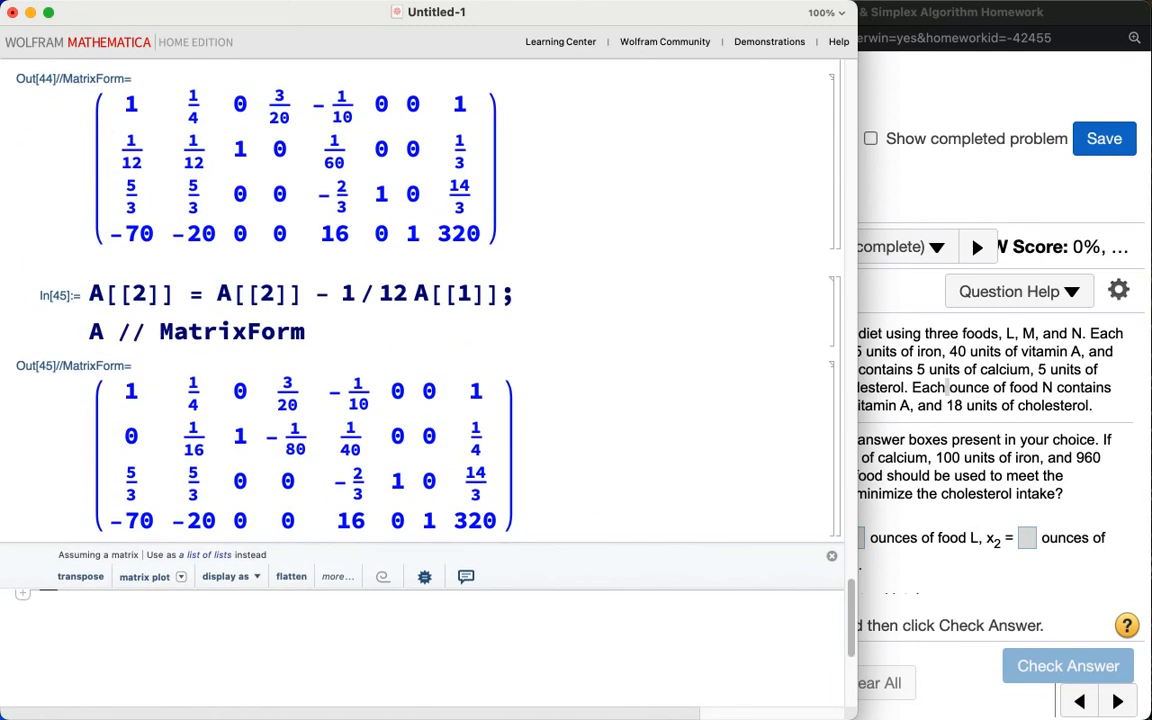
Step: Replace row 3 of A with row 3 minus 5/3 times row 1 and display A in matrix form
type("A[[3]] = A[[3]]")
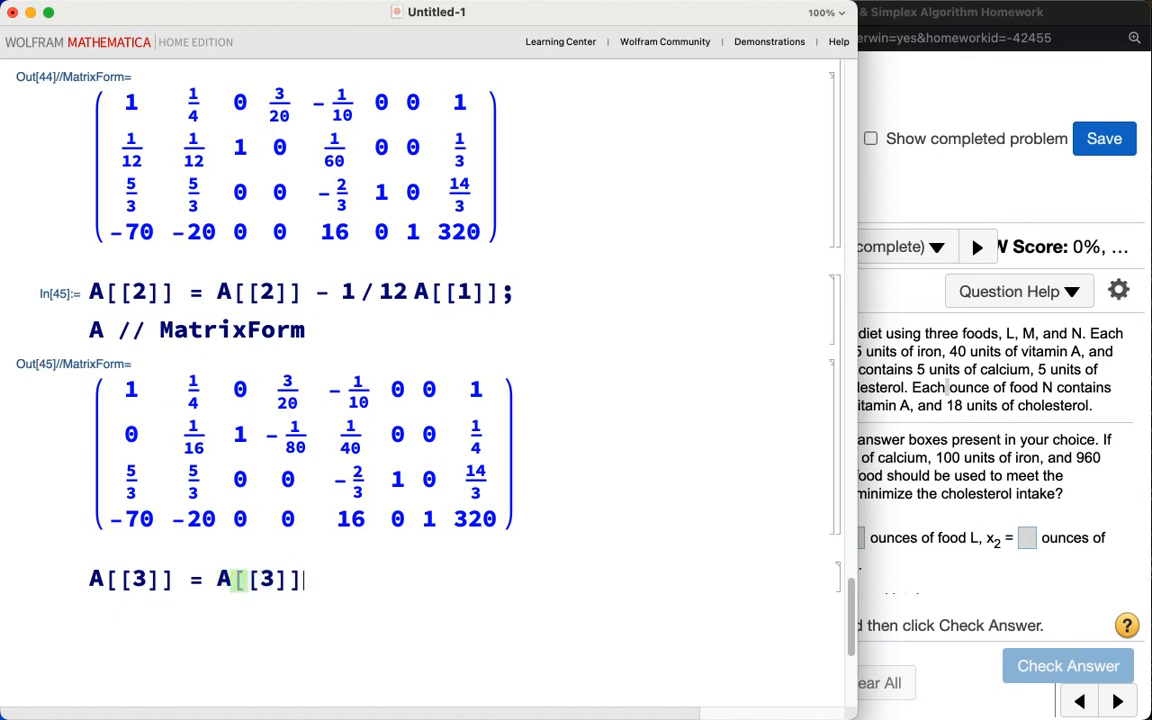
type(" - 5/3")
type(" A[[1]]; A")
type(" // MatrixForm")
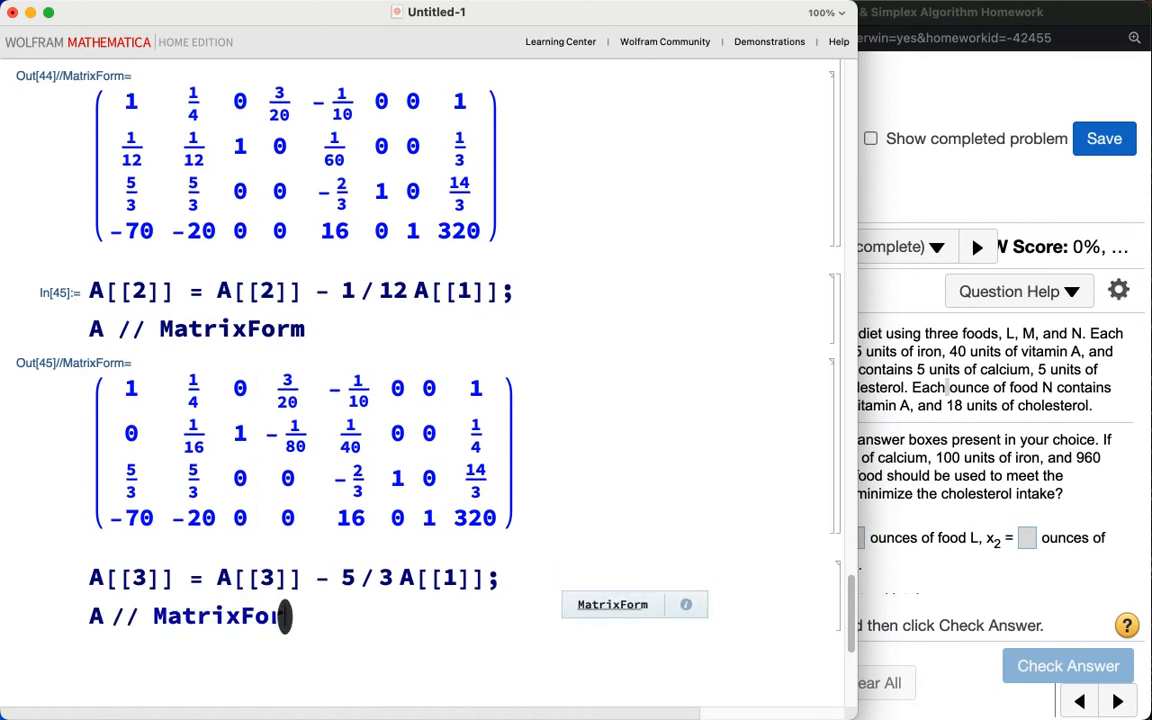
key("shift+Return")
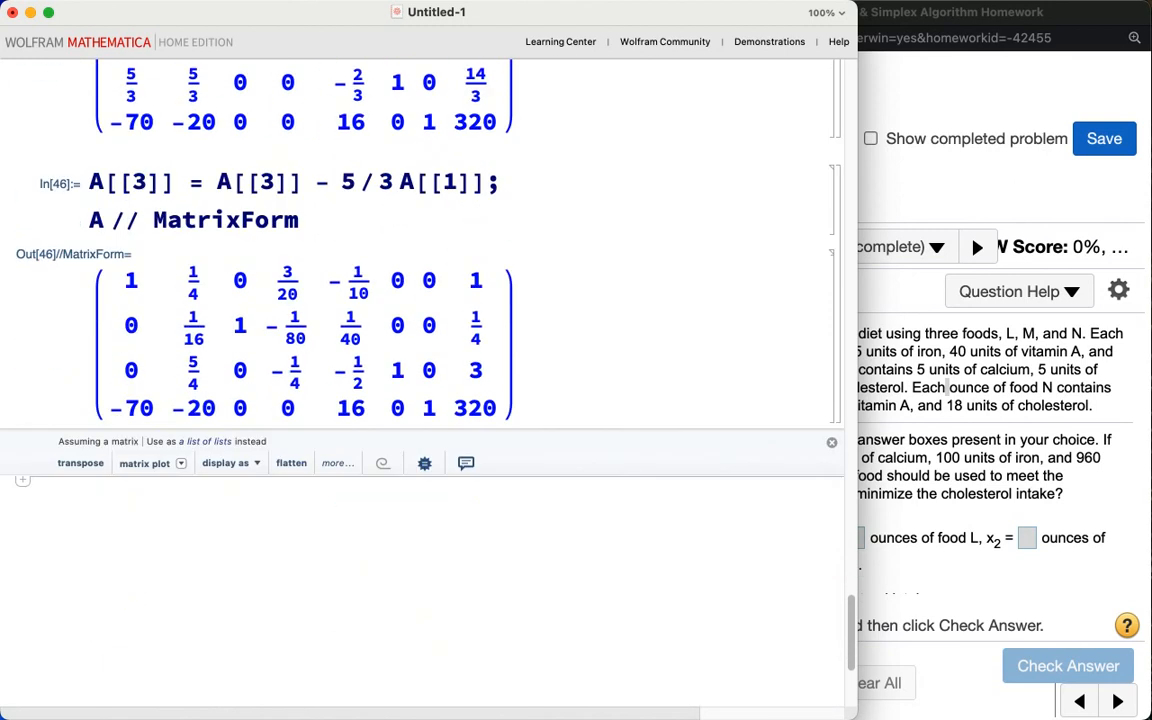
Step: Replace row 4 of A with row 4 plus 70 times row 1 and display A in matrix form
type("A[[")
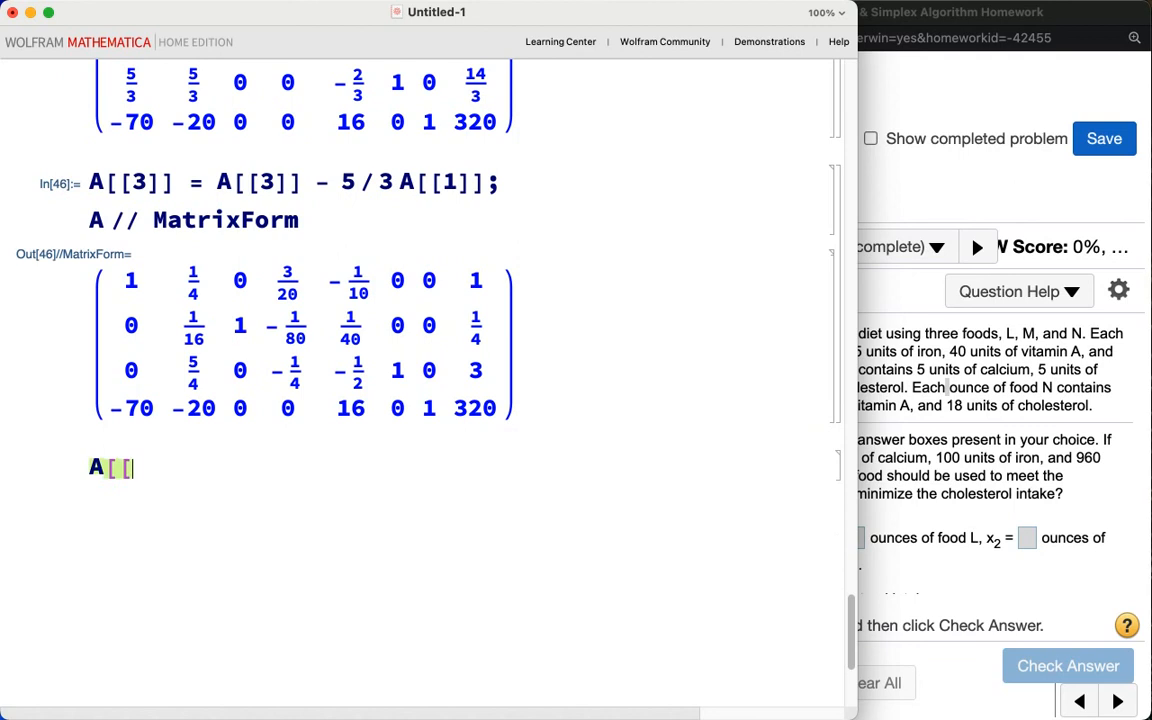
type("4]] = A")
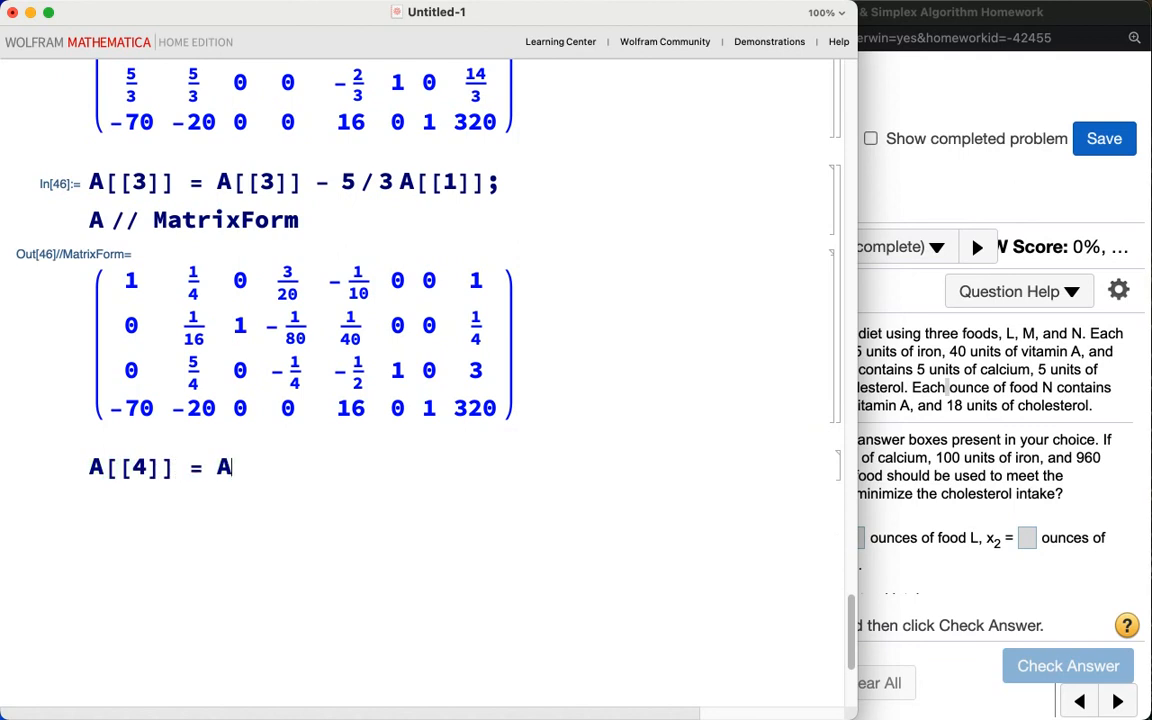
type("[[4]] + ")
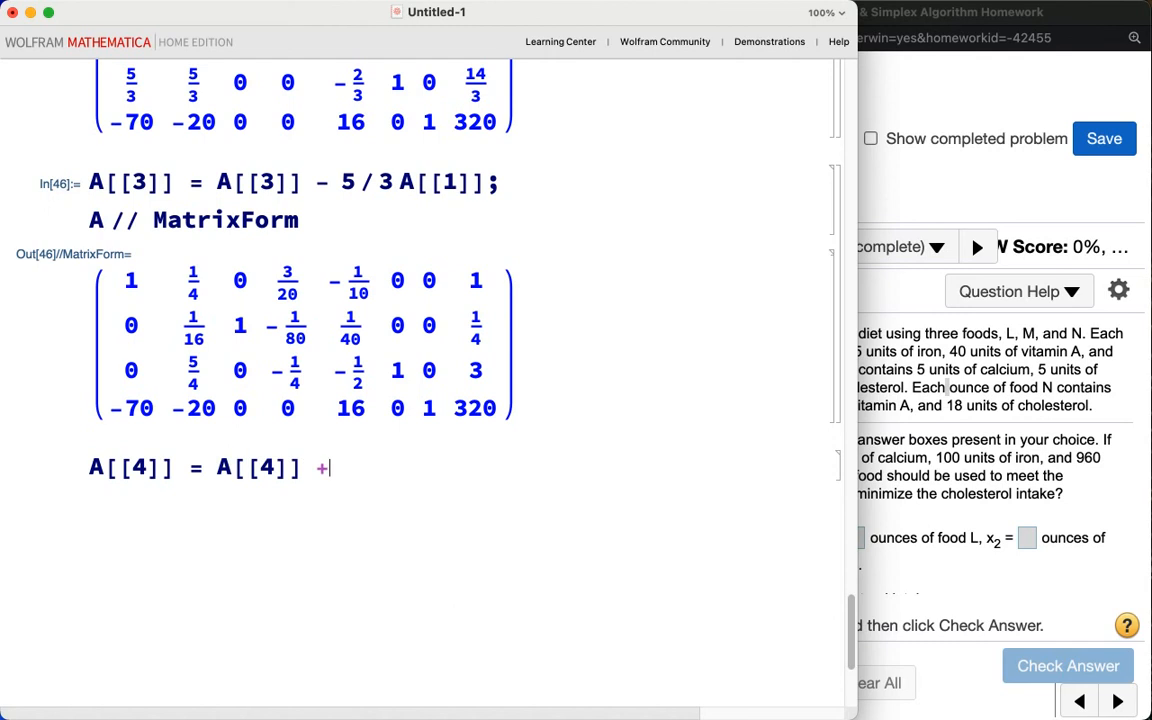
type("70 A[[1]]; A")
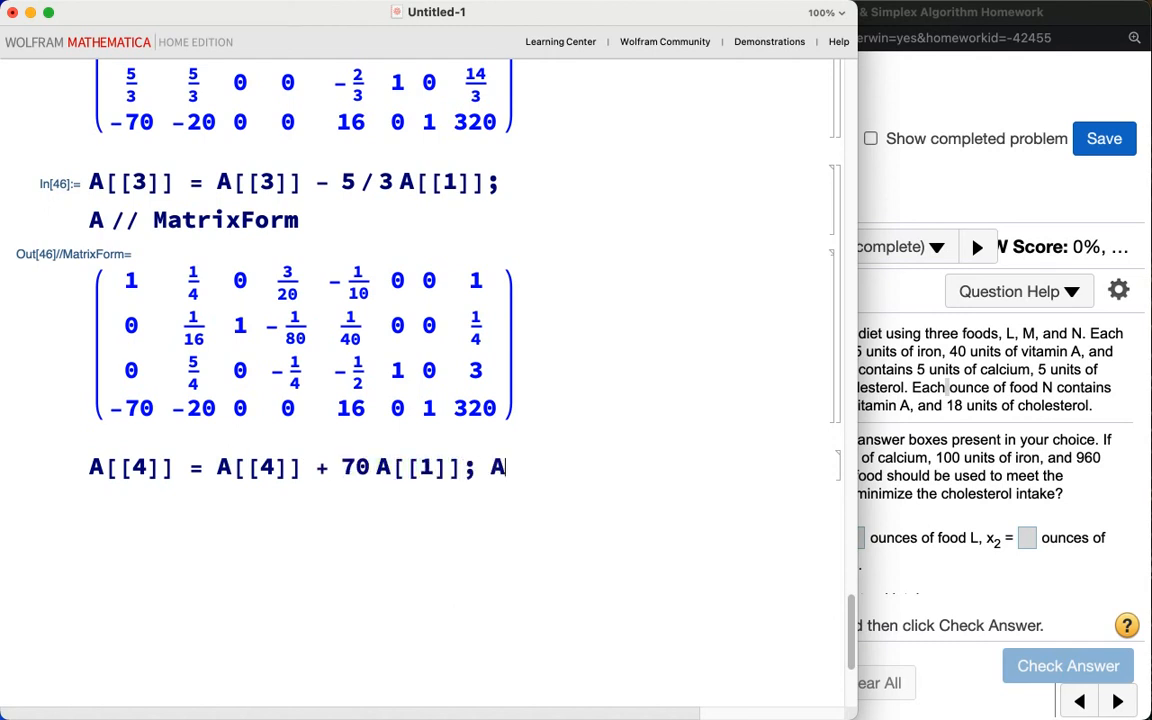
type(" // MatrixForm")
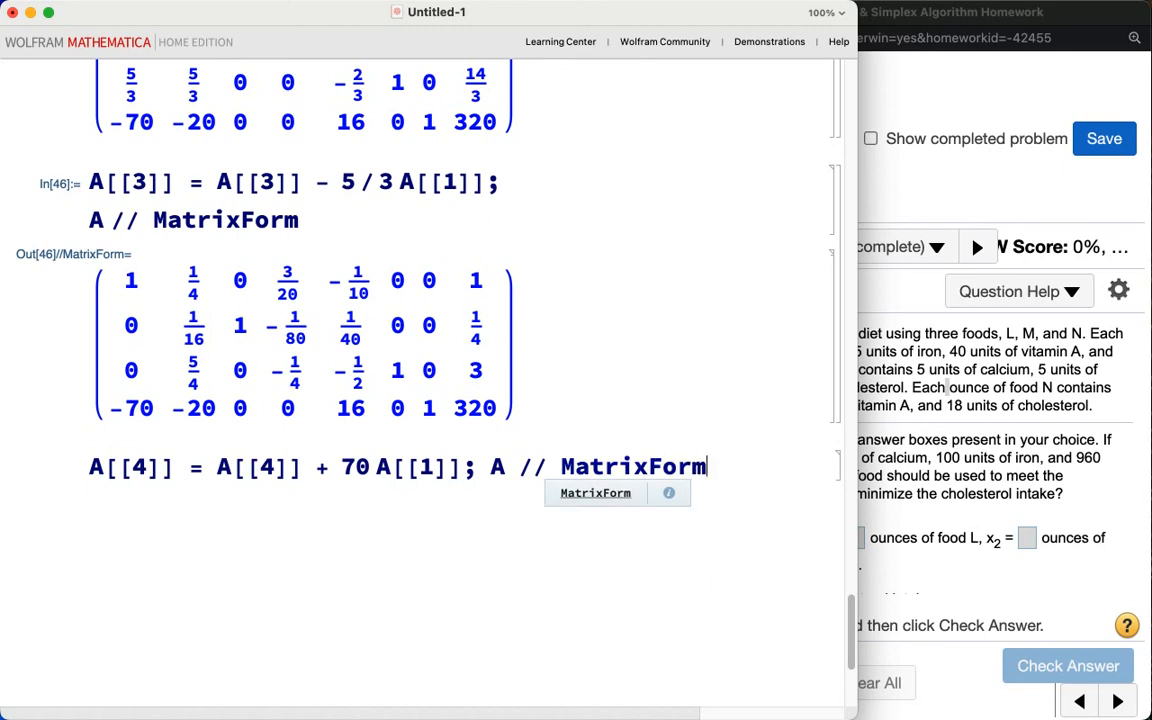
key("shift+Return")
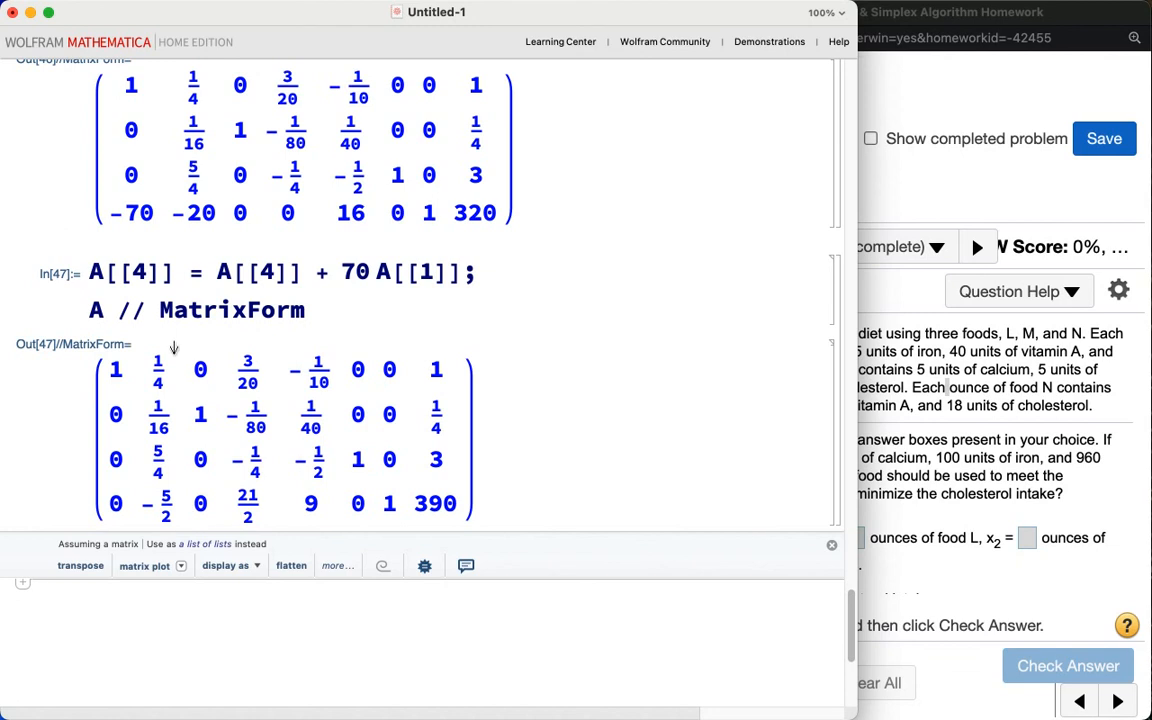
Step: Compute the second column's pivot ratios 1/(1/4) and (1/4)/(1/16)
scroll(144, 637, "down", 2)
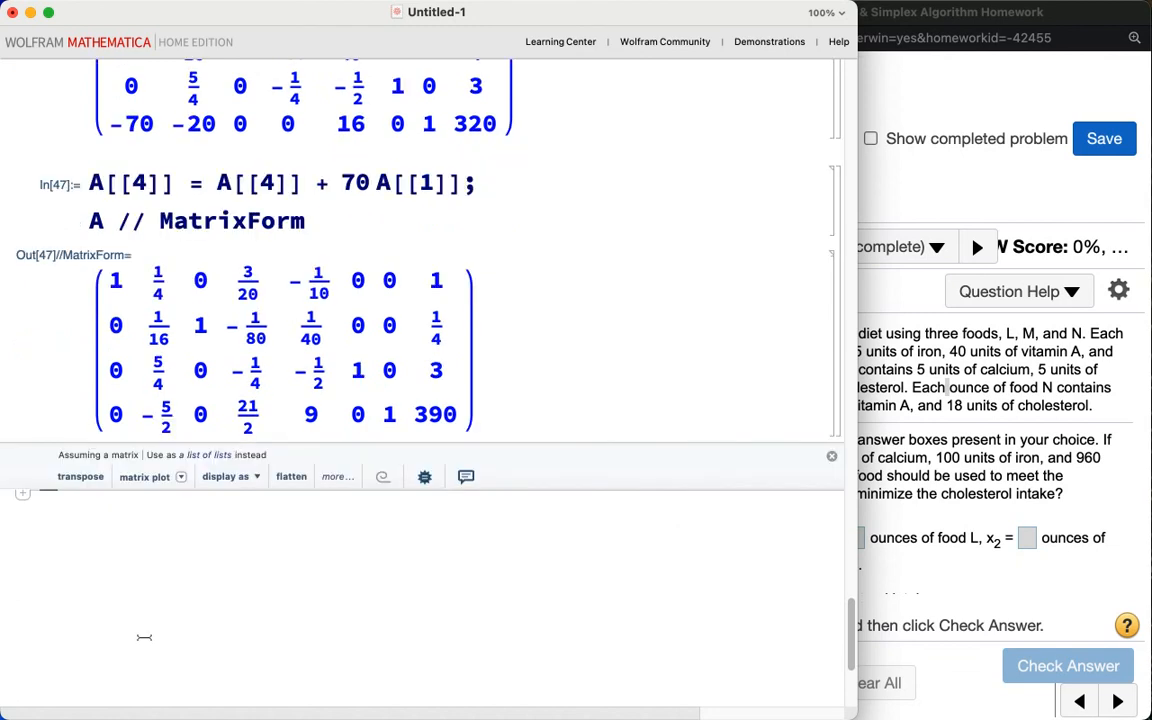
type("1")
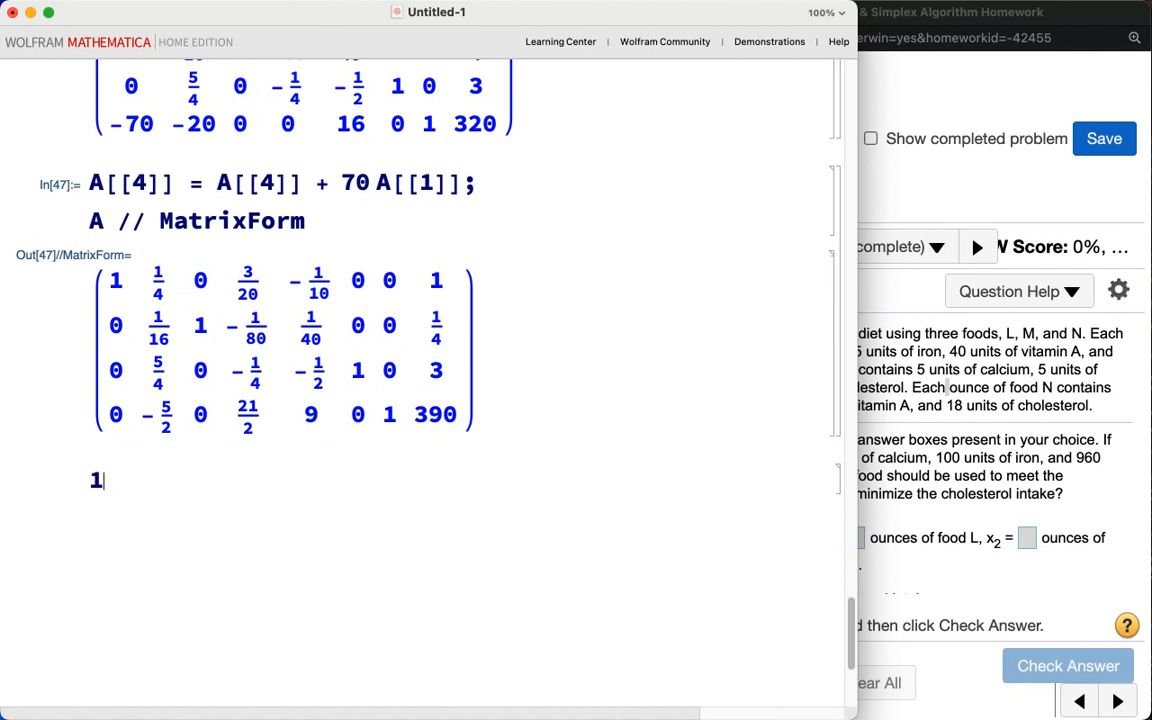
type("/(1/4)")
key("shift+Return")
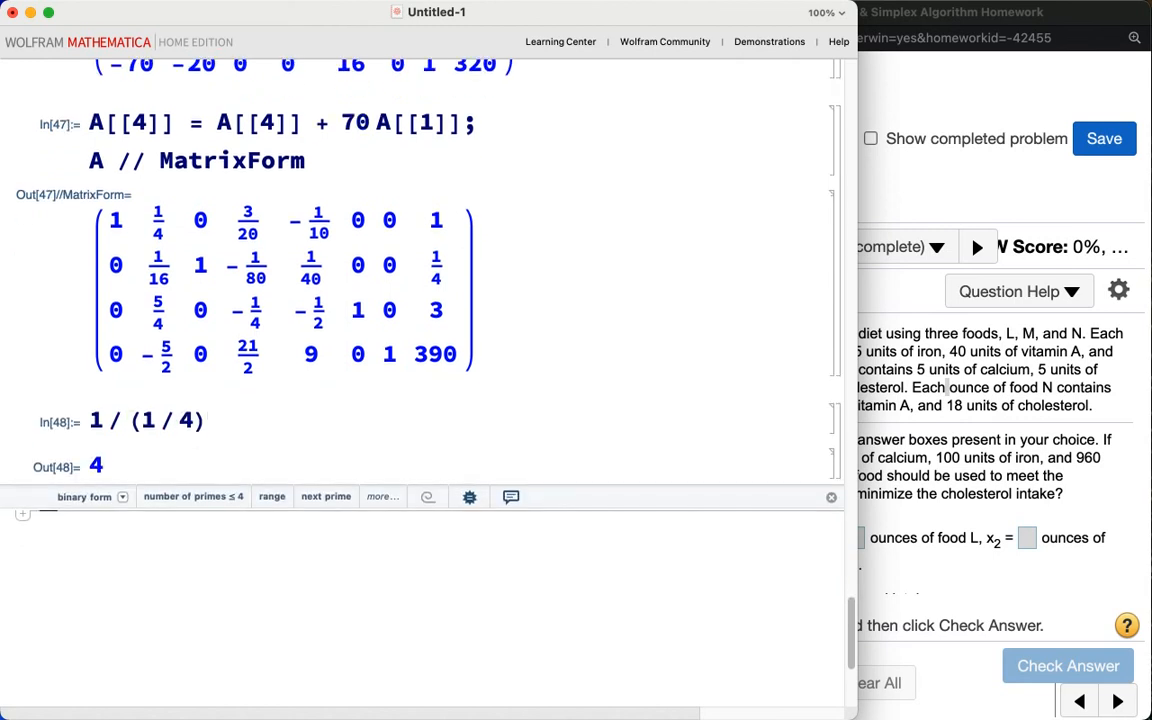
type("(1 / 4")
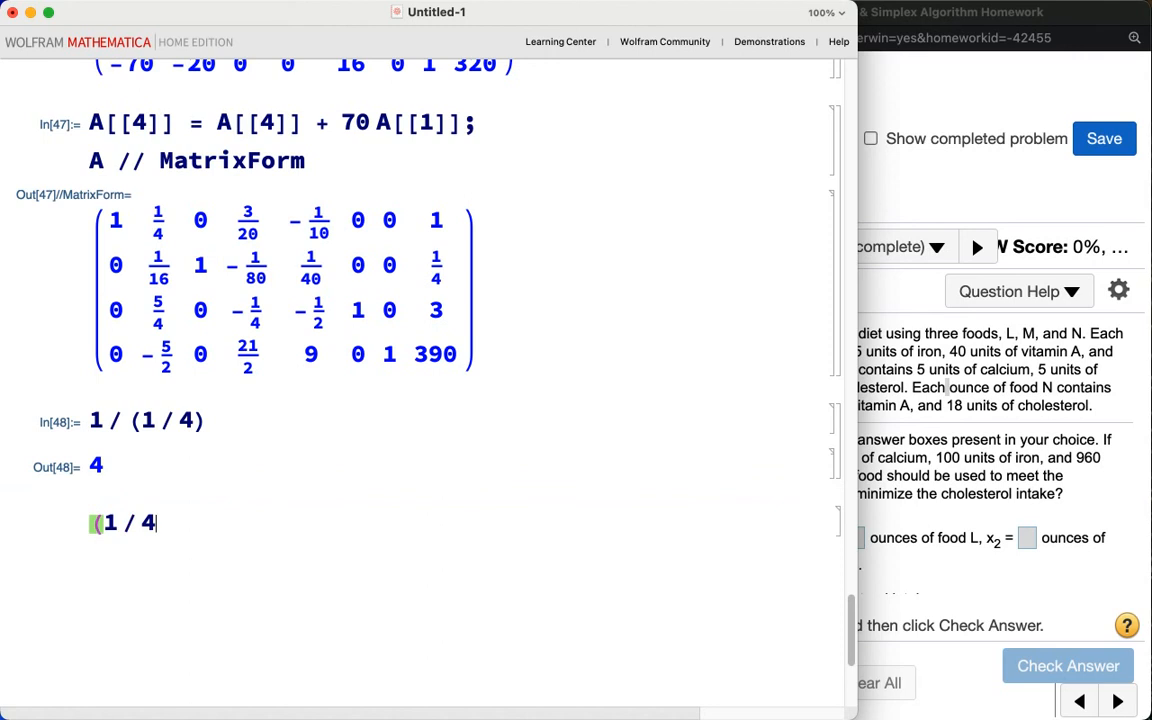
type(") / (1 / 1")
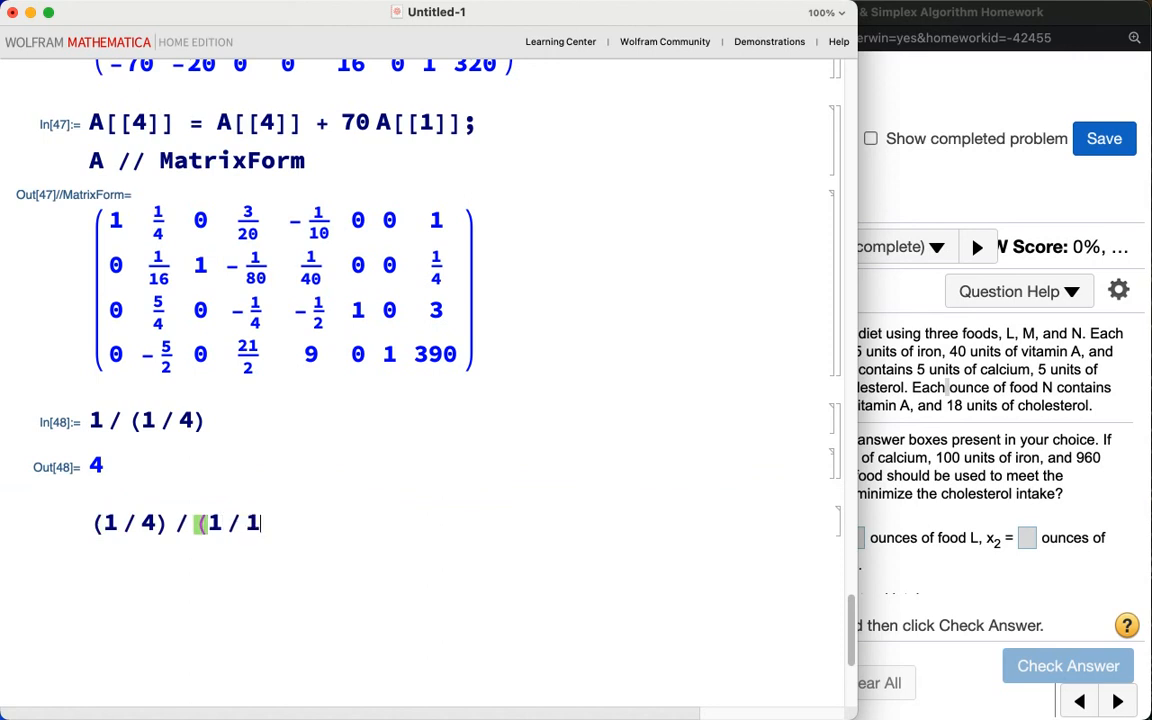
type("6)")
key("shift+Return")
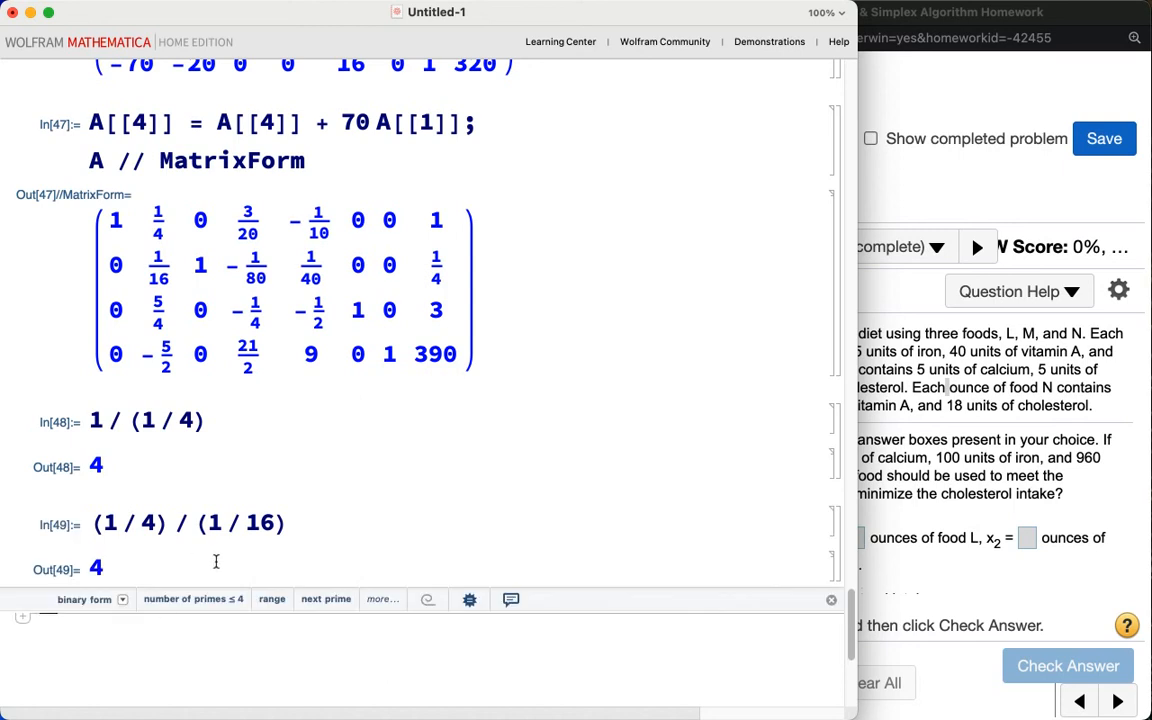
Step: Compute the pivot ratio 3/(5/4) and show it as a decimal
type("3 / (5 / 4)")
key("shift+Return")
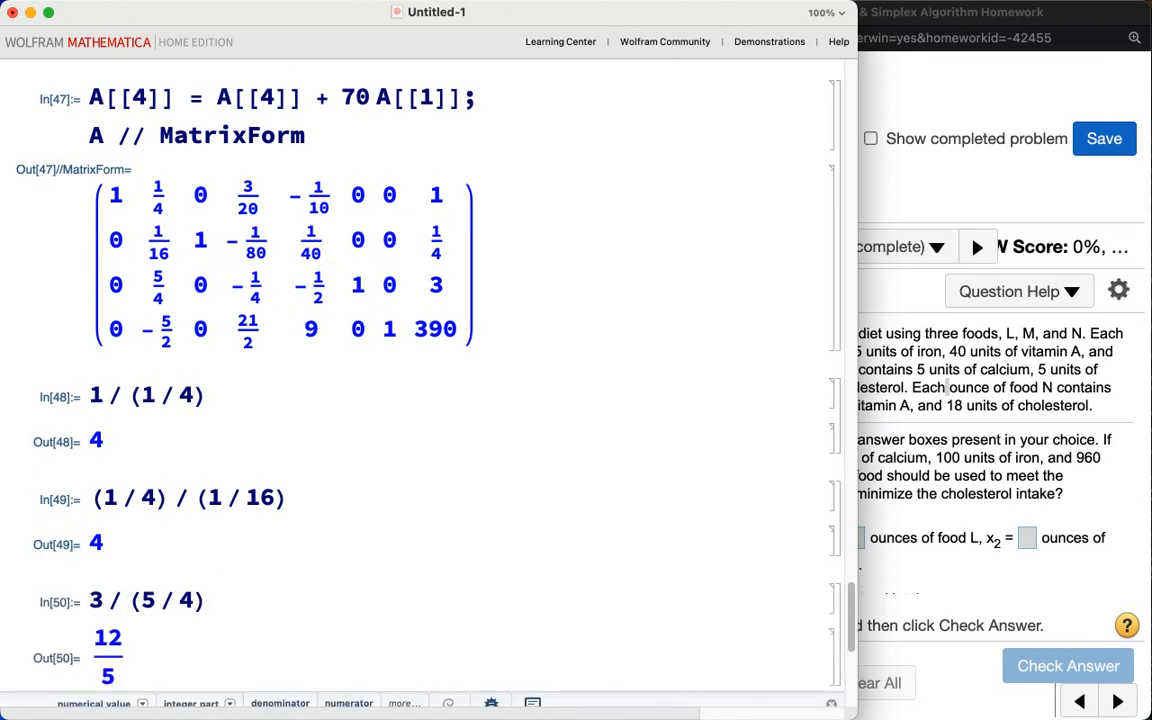
left_click(284, 533)
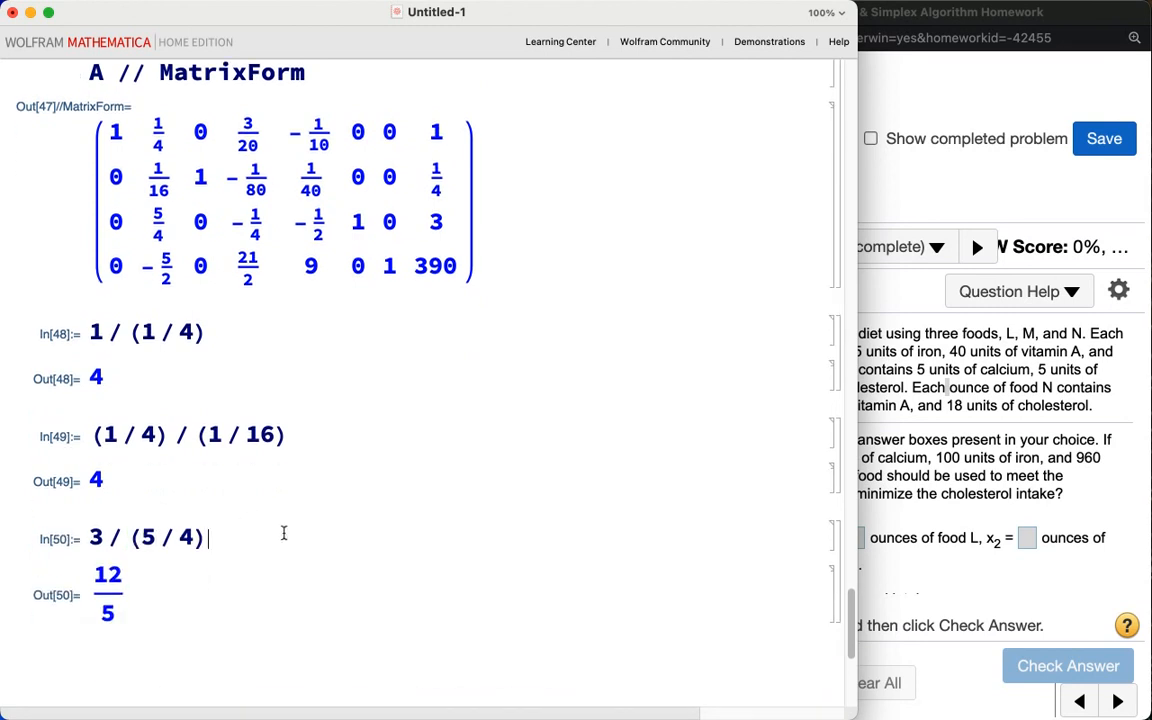
type("//N")
key("shift+Return")
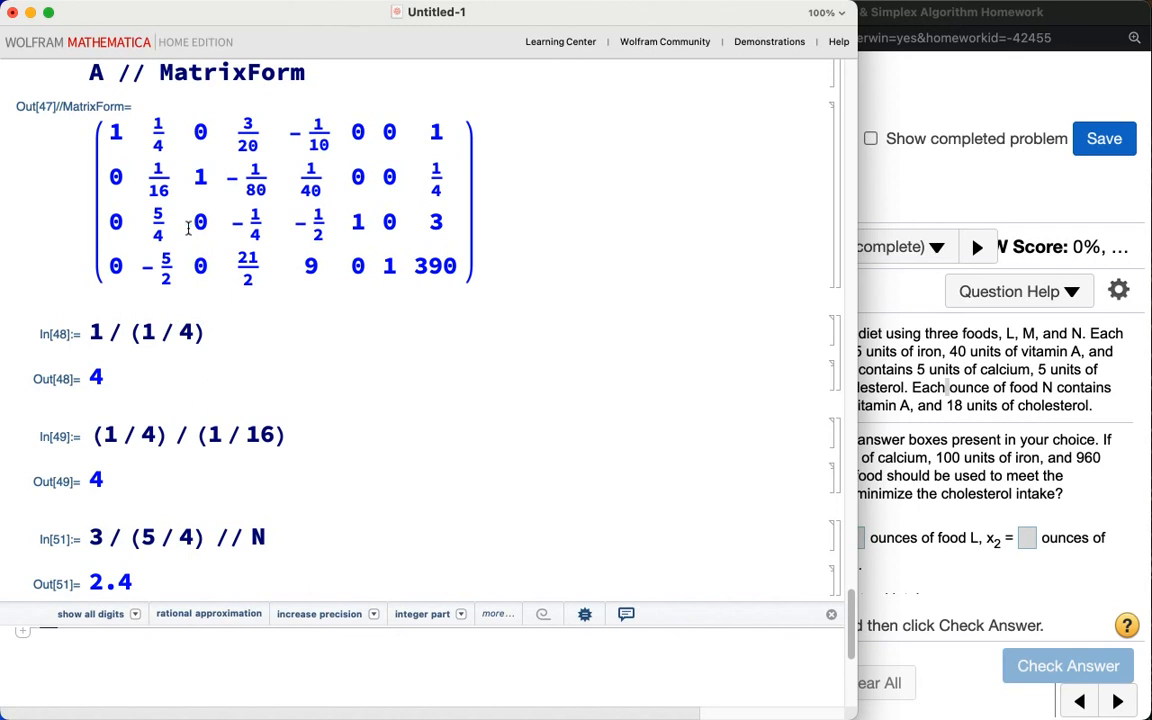
Step: Scale row 3 of A by 4/5 and display A in matrix form
mouse_move(187, 214)
left_mouse_down()
mouse_move(174, 190)
mouse_move(150, 203)
mouse_move(140, 246)
mouse_move(190, 205)
left_mouse_up()
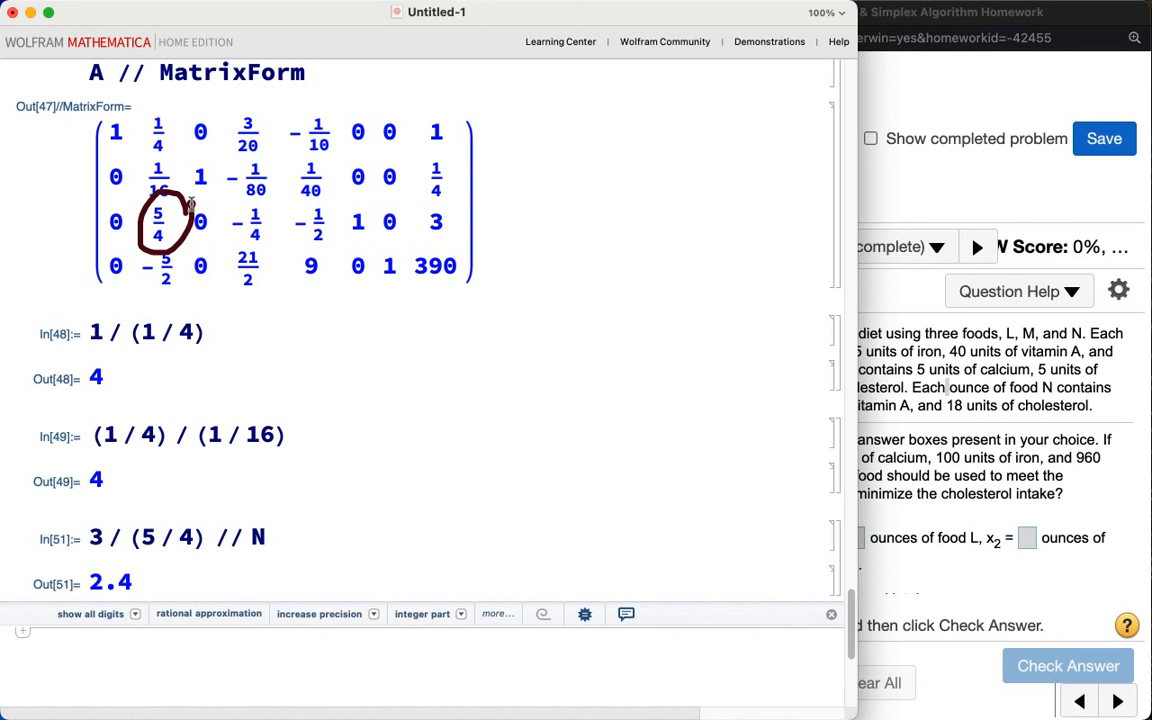
key("Escape")
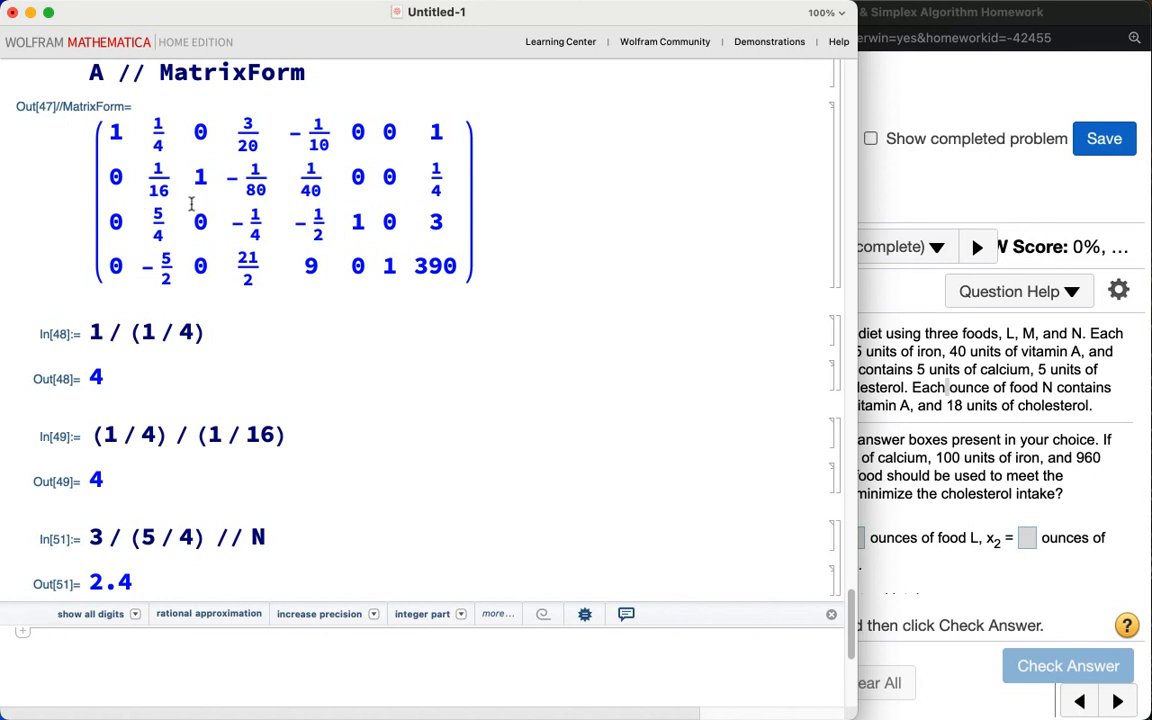
scroll(191, 204, "down", 2)
type("A[[3]] = ")
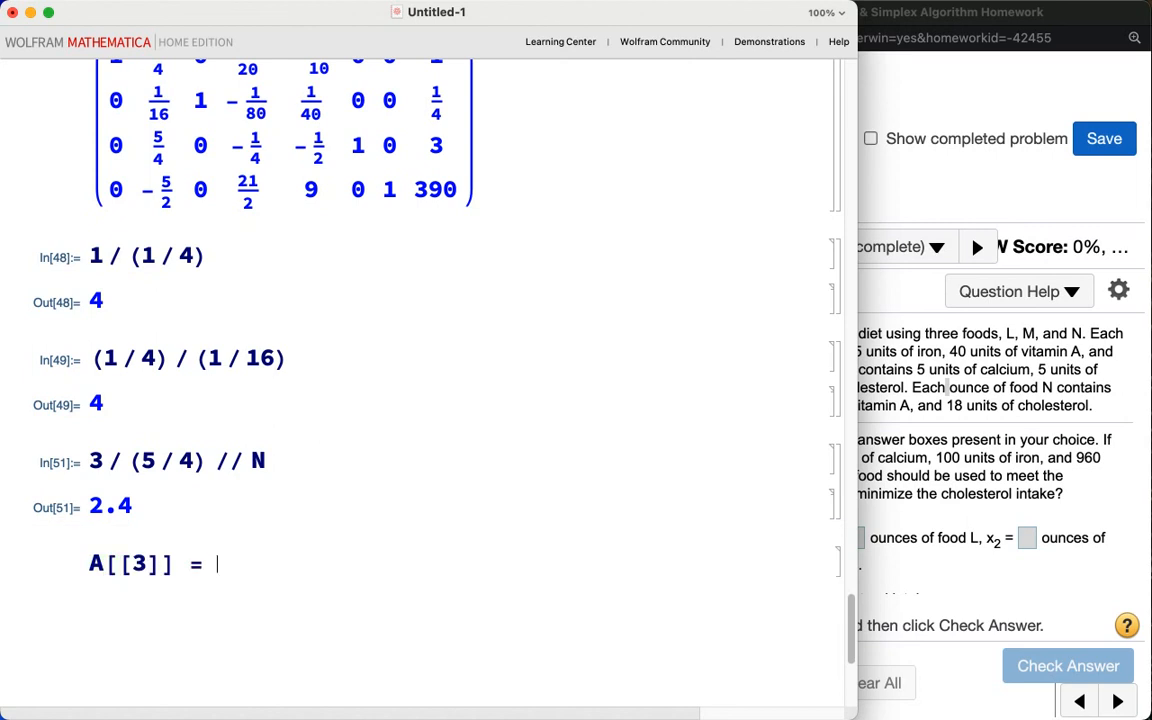
type("4 / 5 A[[3]];")
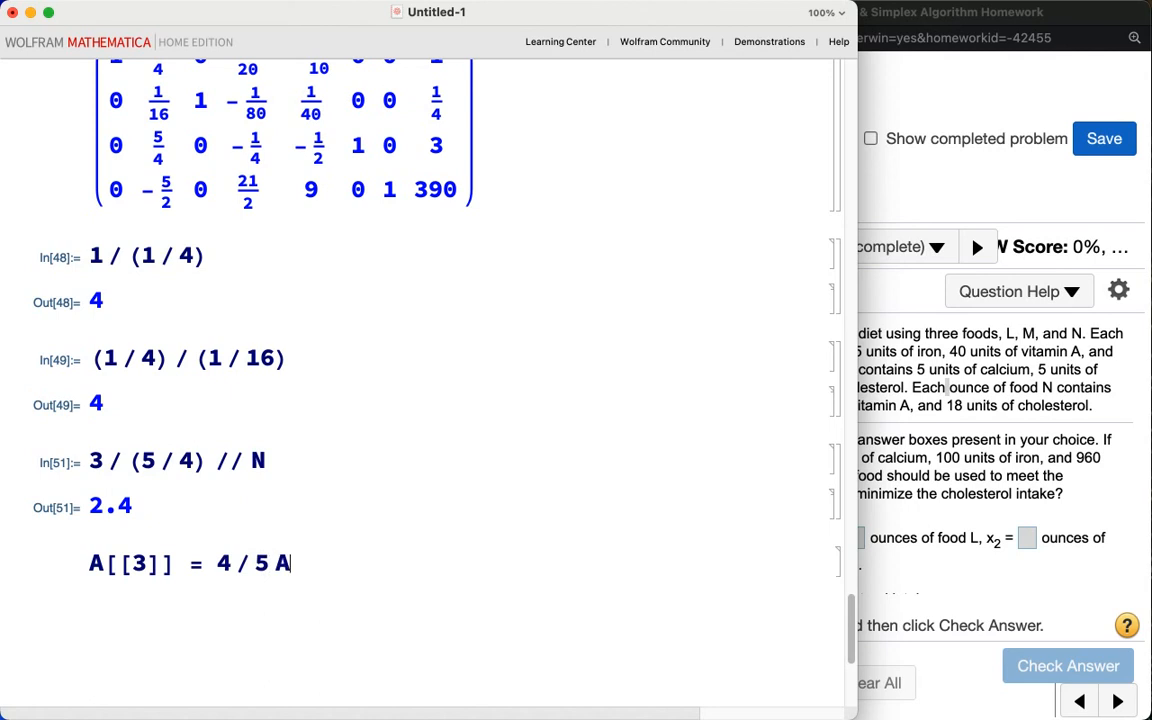
type(" A /")
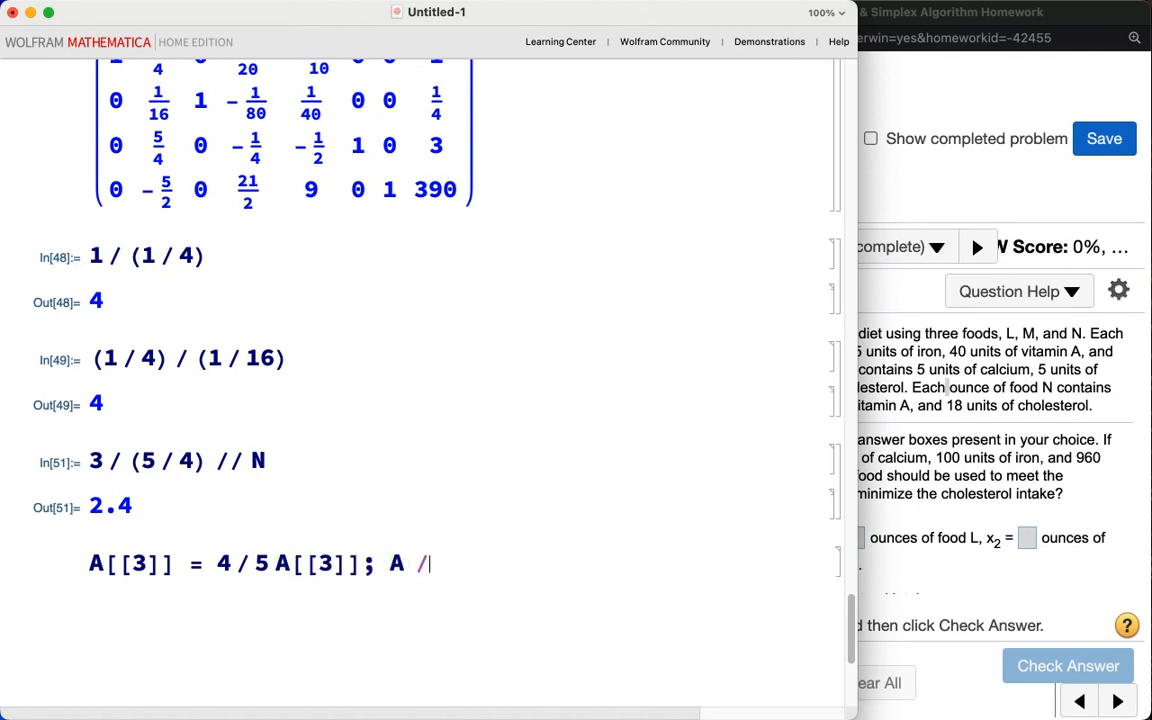
type("/ MatrixForm")
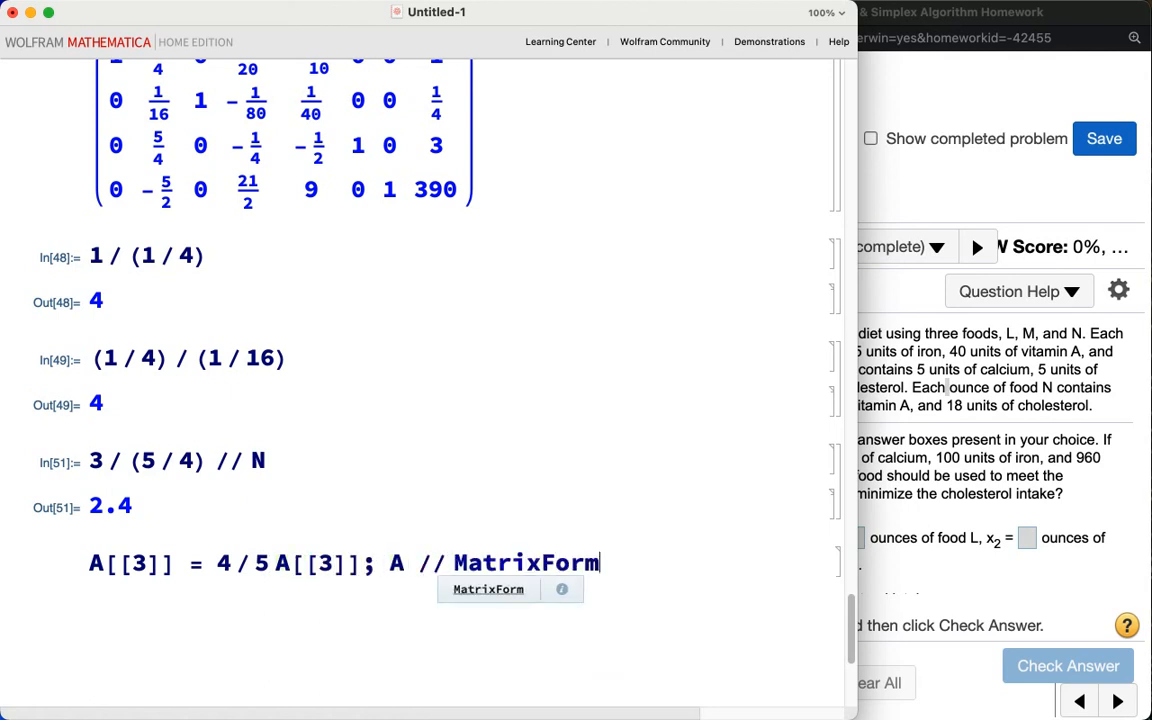
key("shift+Return")
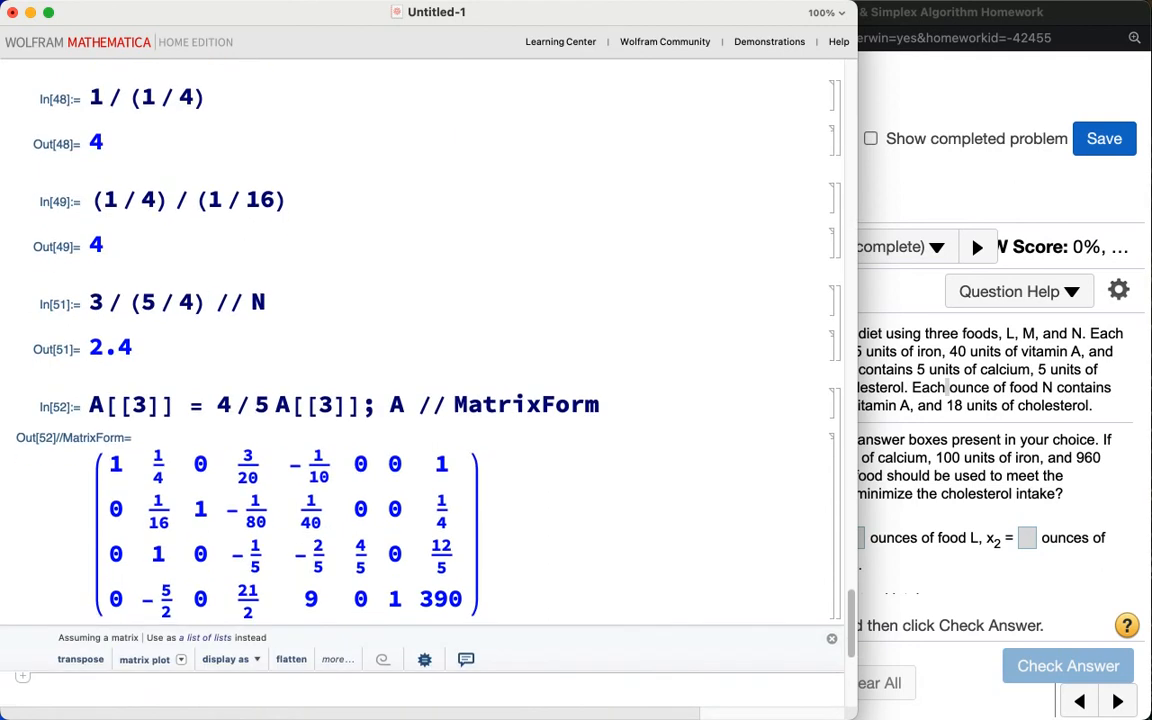
Step: Replace row 1 of A with row 1 minus 1/4 times row 3 and display A in matrix form
type("A[[1]]")
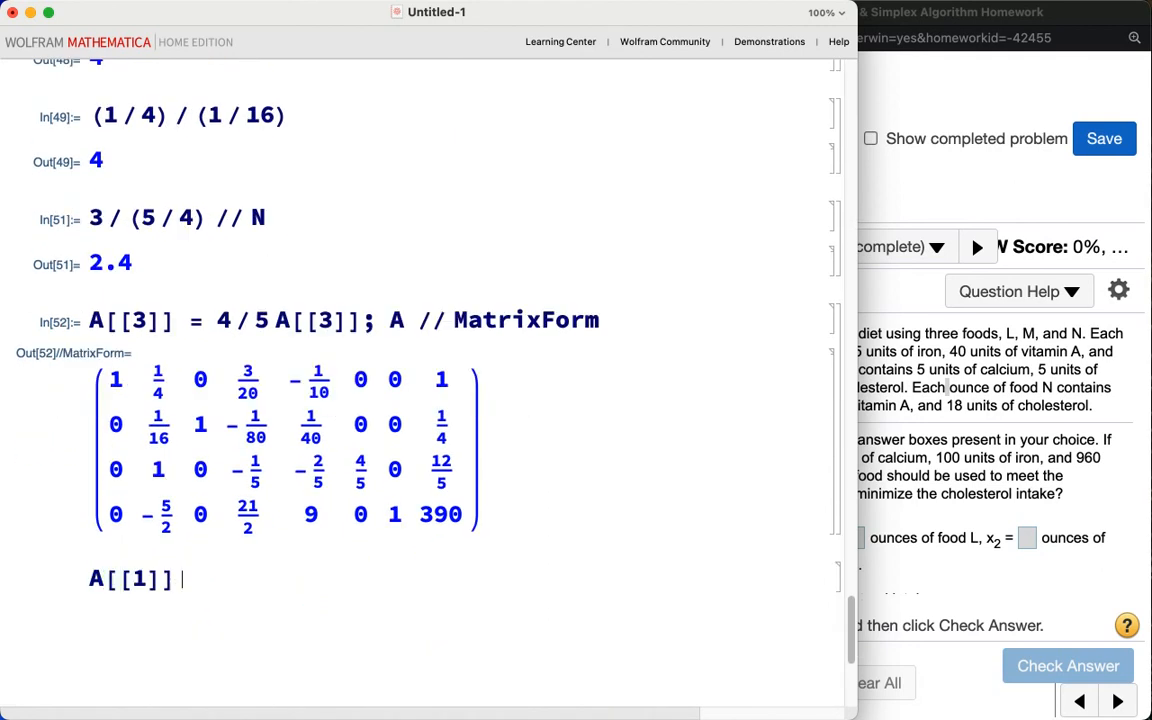
type(" = A[[1]] - 1 / 4 A[[3]]; A // MatrixForm")
key("shift+Return")
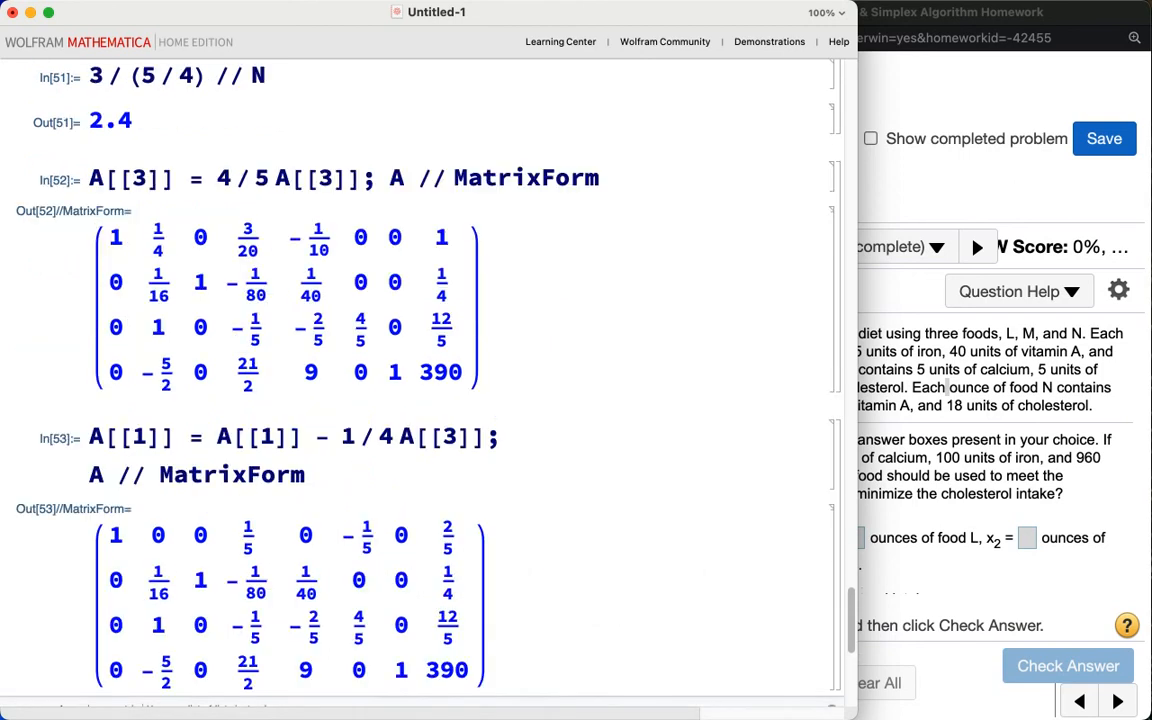
Step: Replace row 2 of A with row 2 minus 1/16 times row 3 and display A in matrix form
type("A[[2]] = ")
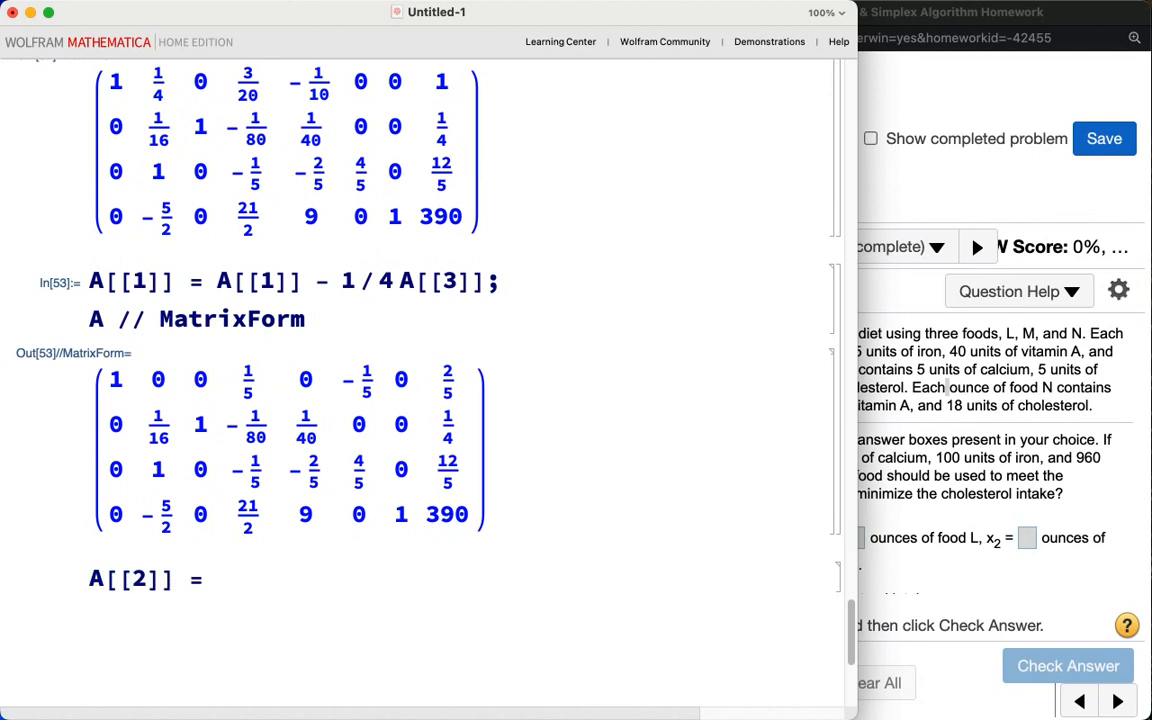
type("A[[2]]")
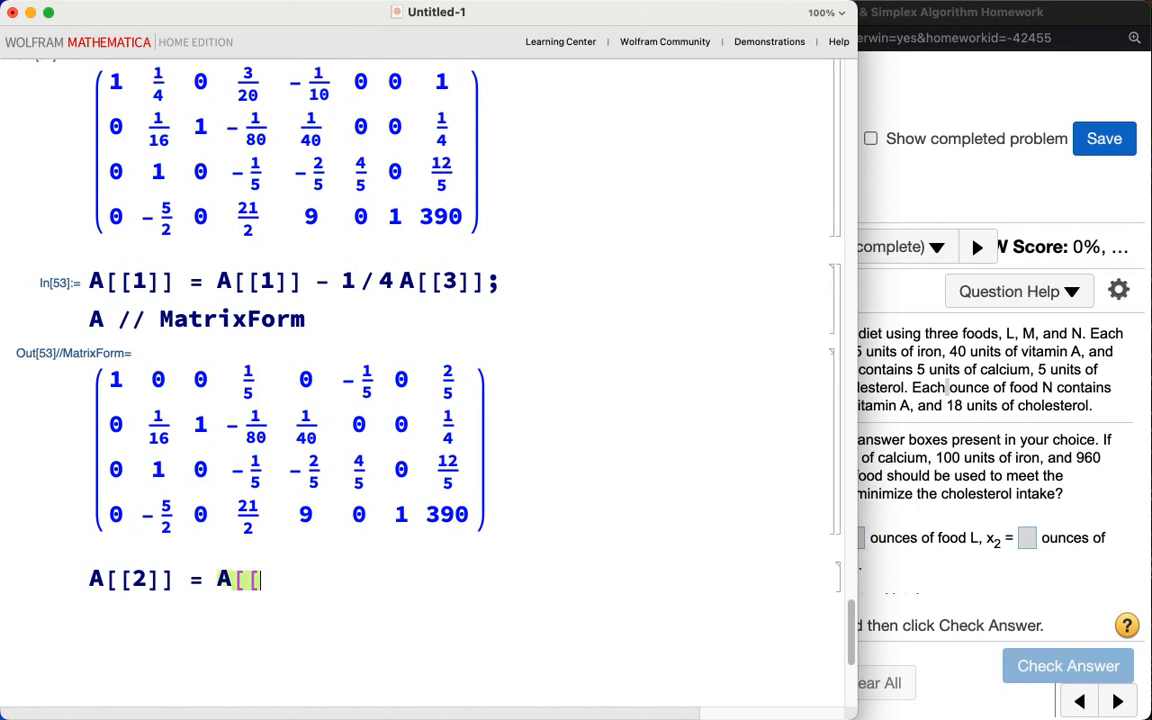
type(" - 1/16 A[[3]]")
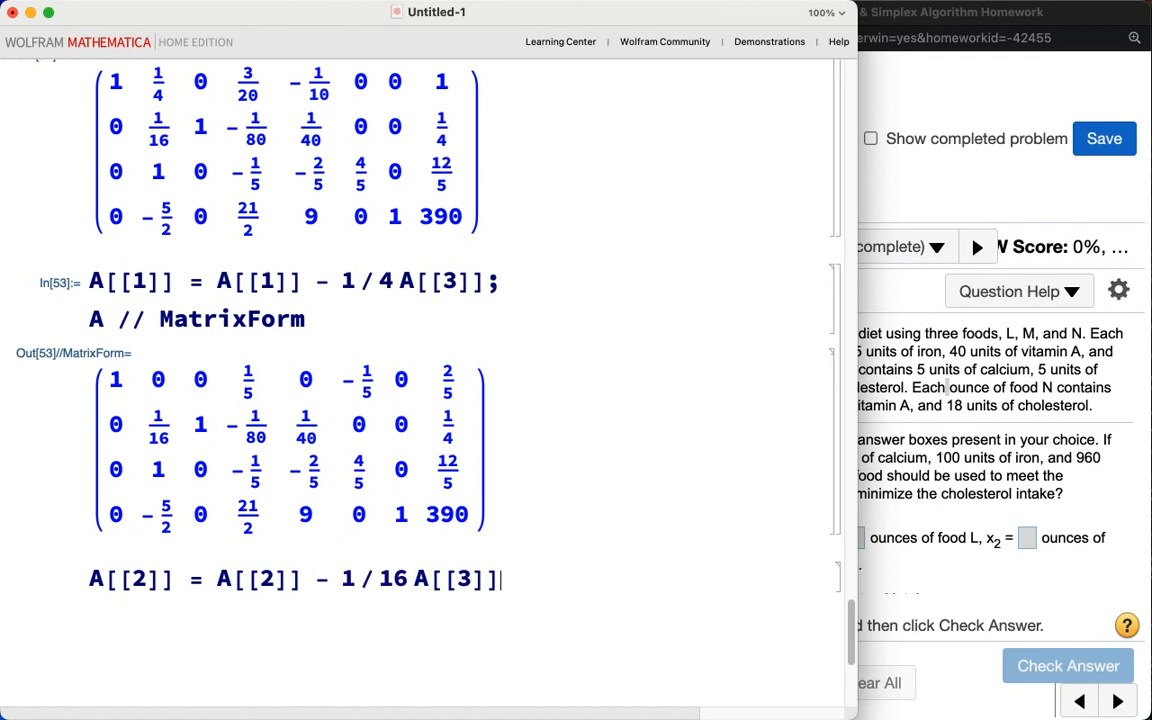
type("; A //")
type(" MatrixForm")
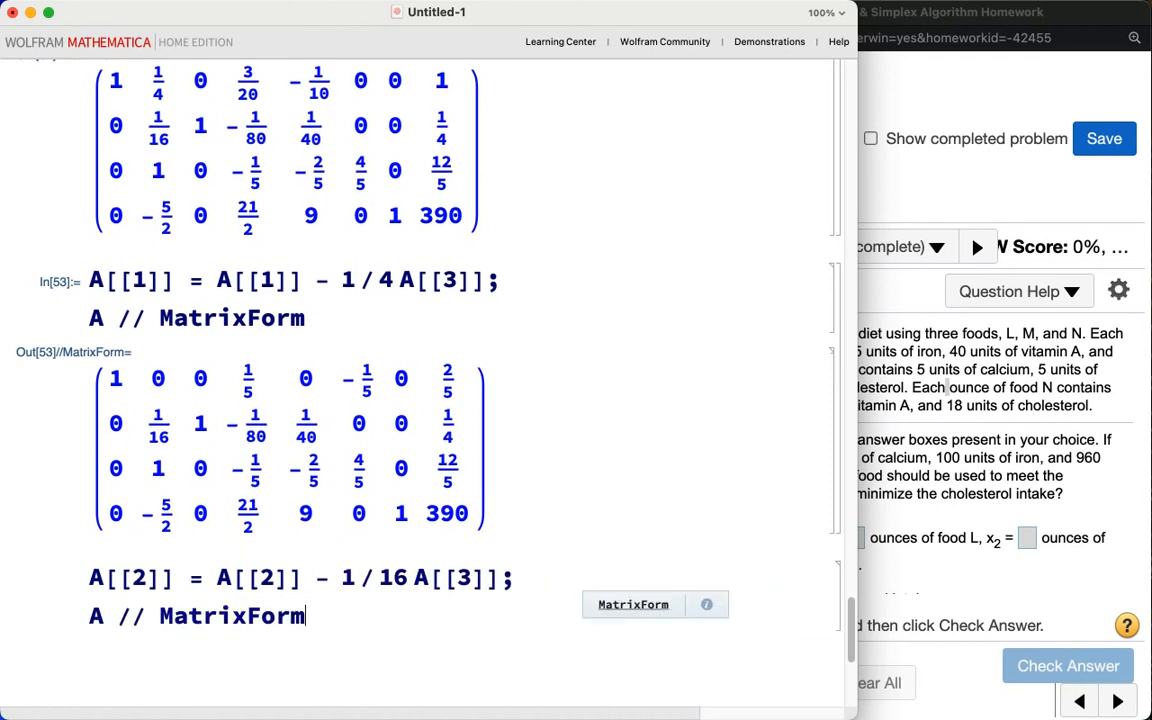
key("shift+Return")
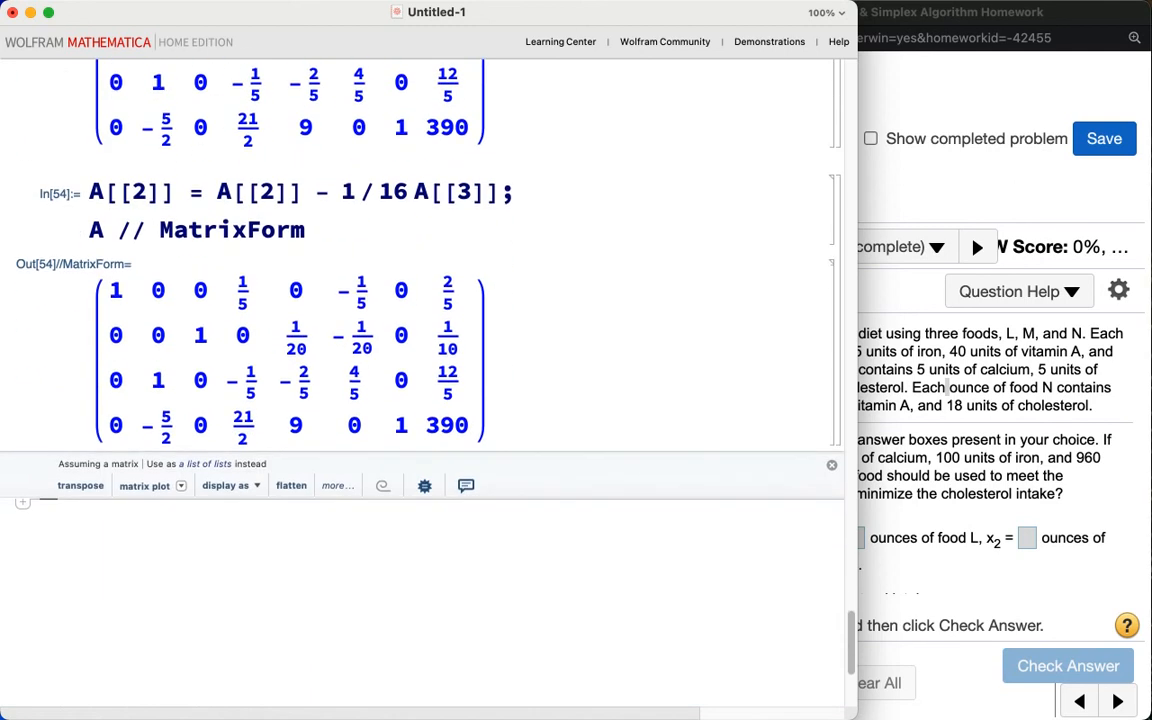
Step: Replace row 4 of A with row 4 plus 5/2 times row 3 and display A in matrix form
type("A[[3]]")
key("BackSpace")
key("BackSpace")
key("BackSpace")
type("4]]")
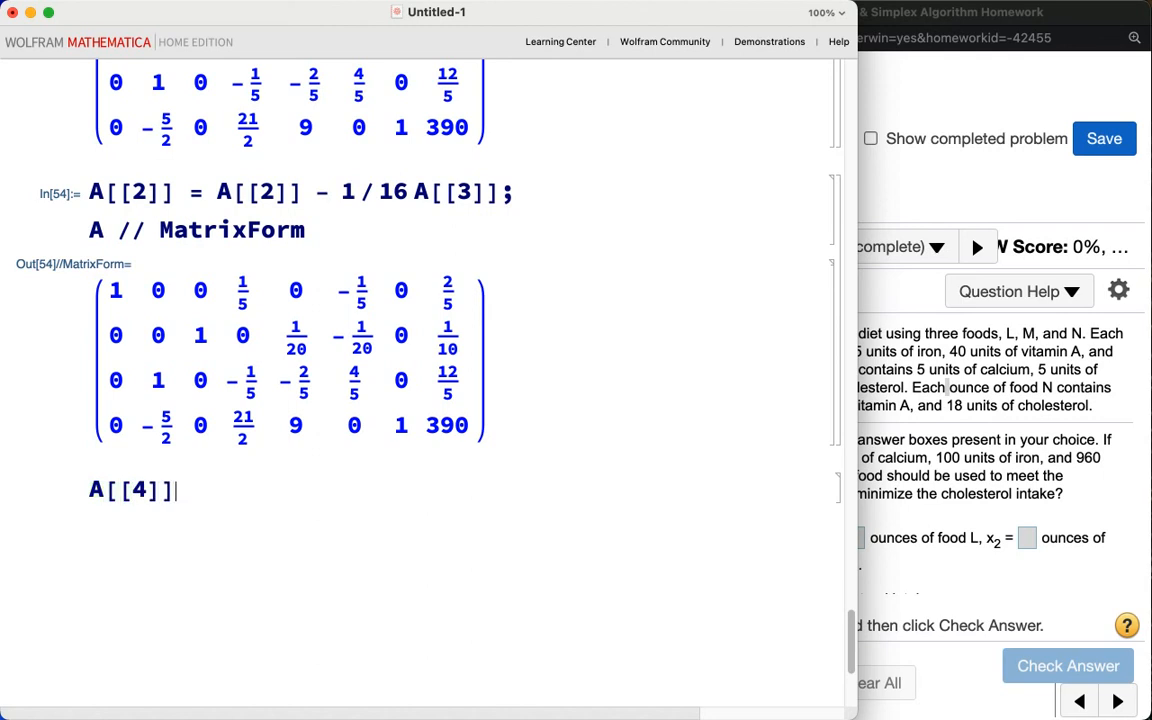
type(" = A[[4]]")
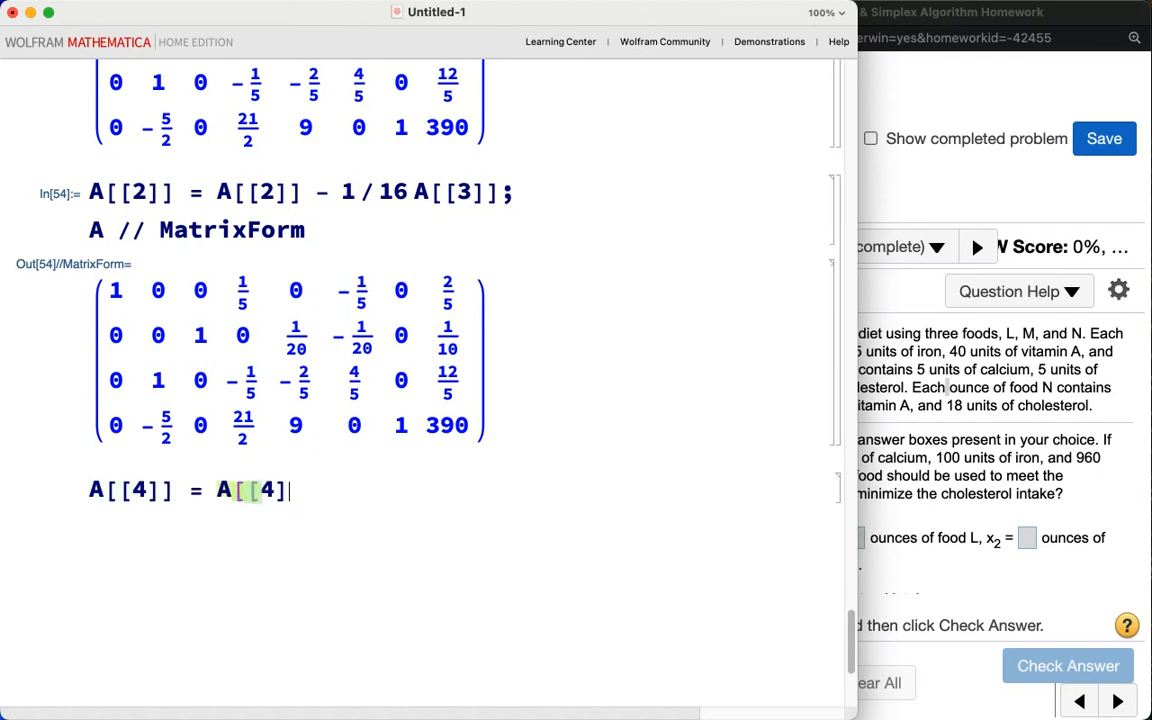
type(" + 5/2")
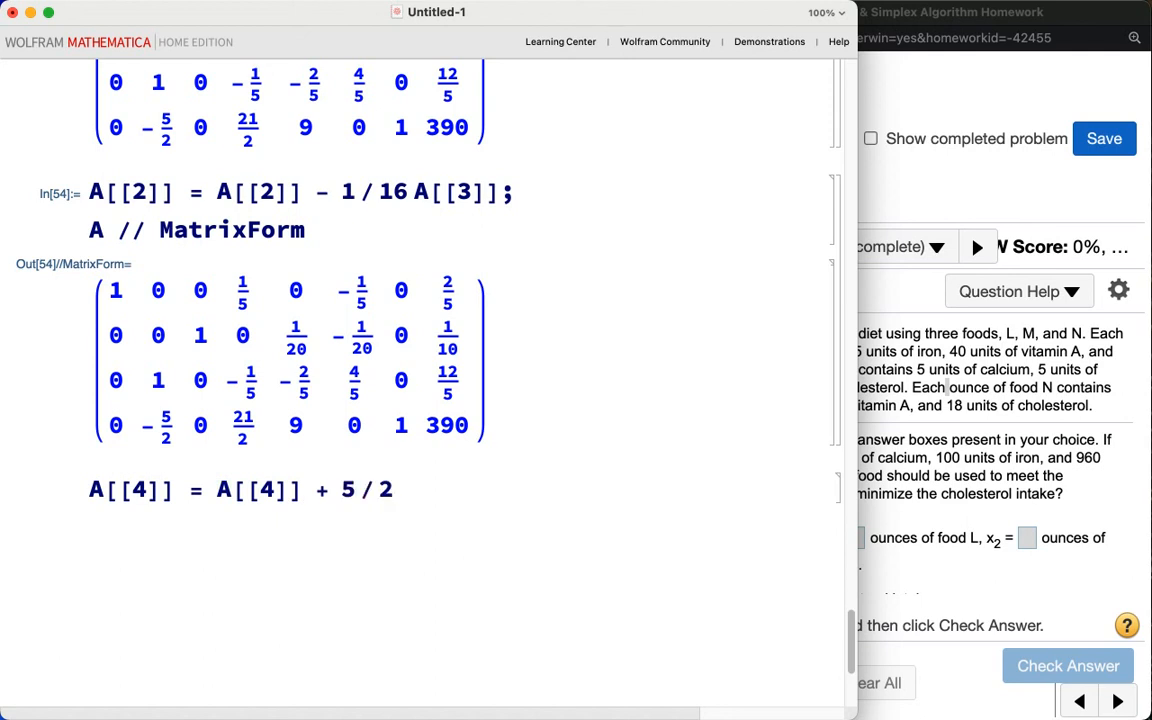
type("A[[3")
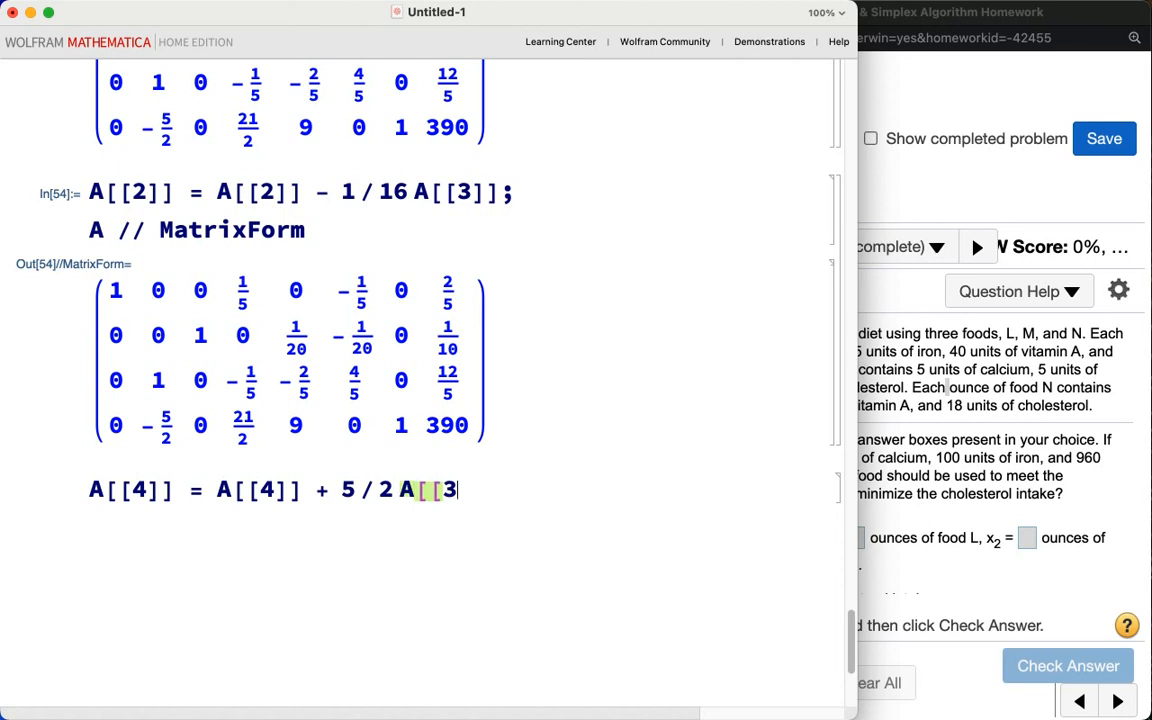
type("]]; A //")
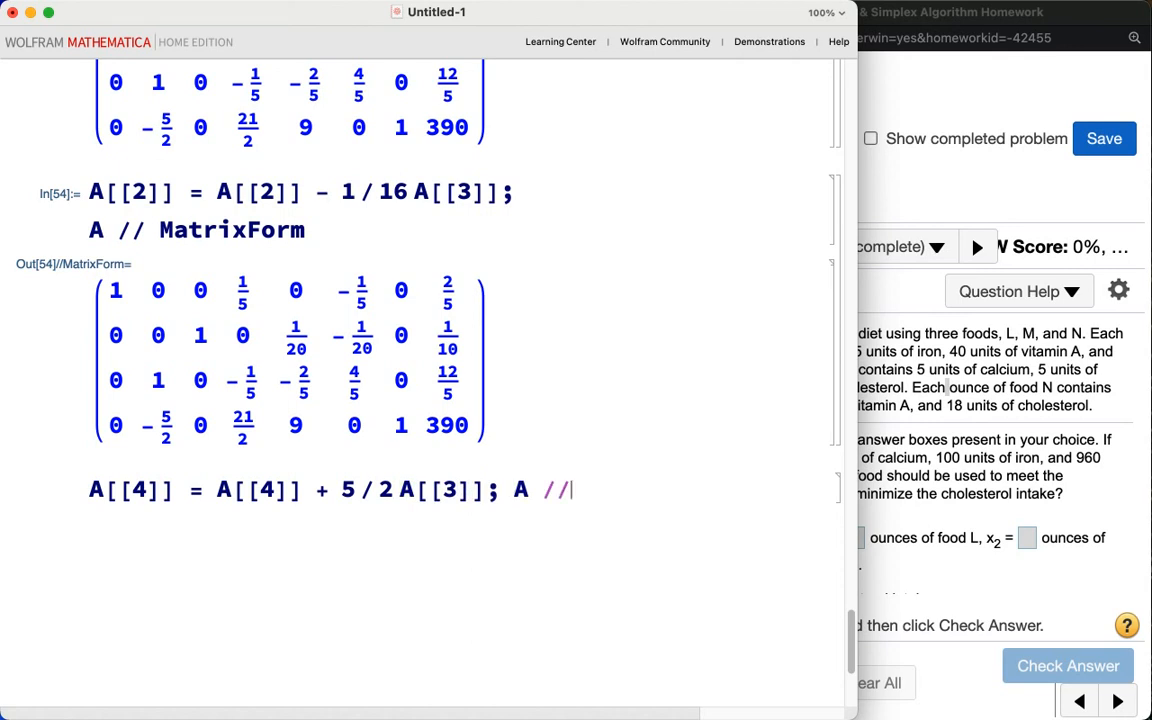
type(" MatrixForm")
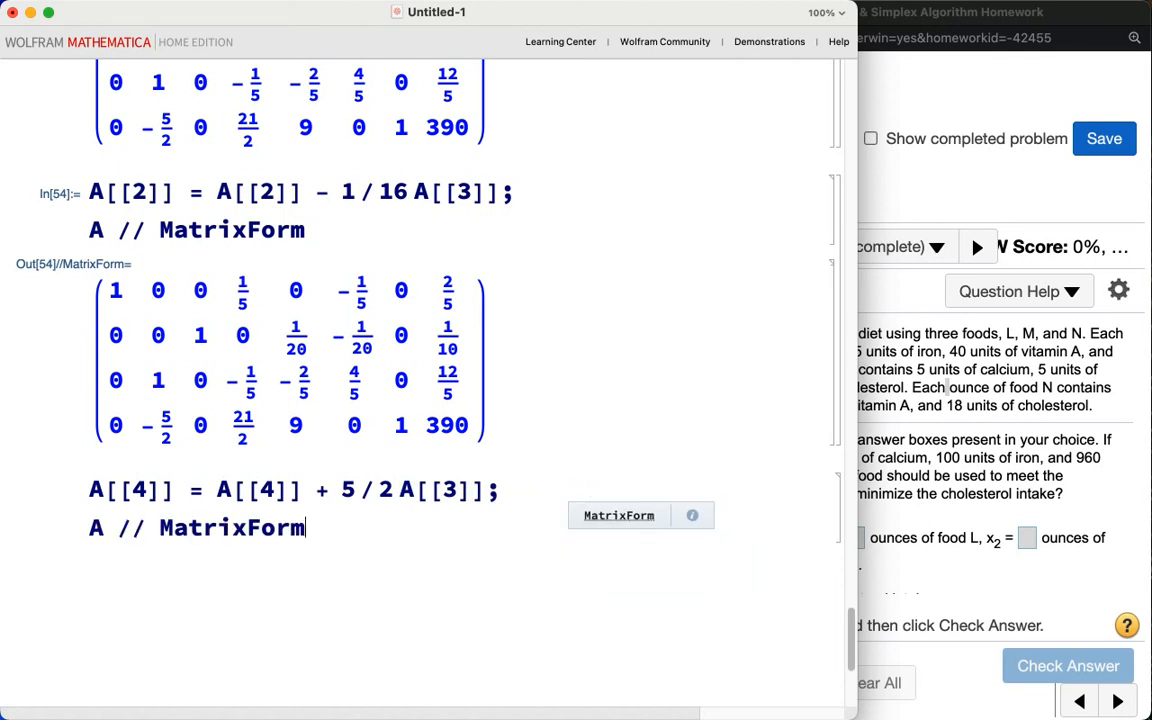
key("shift+Return")
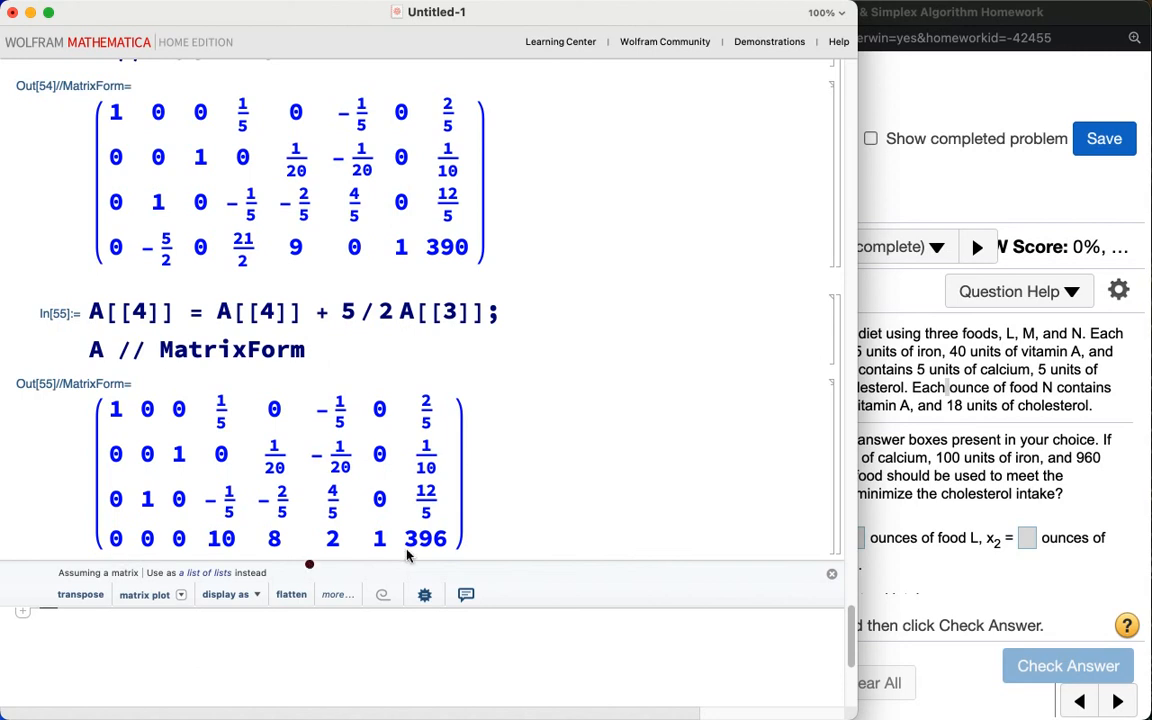
mouse_move(370, 558)
left_mouse_down()
mouse_move(398, 568)
mouse_move(482, 548)
mouse_move(420, 518)
mouse_move(356, 549)
mouse_move(368, 558)
left_mouse_up()
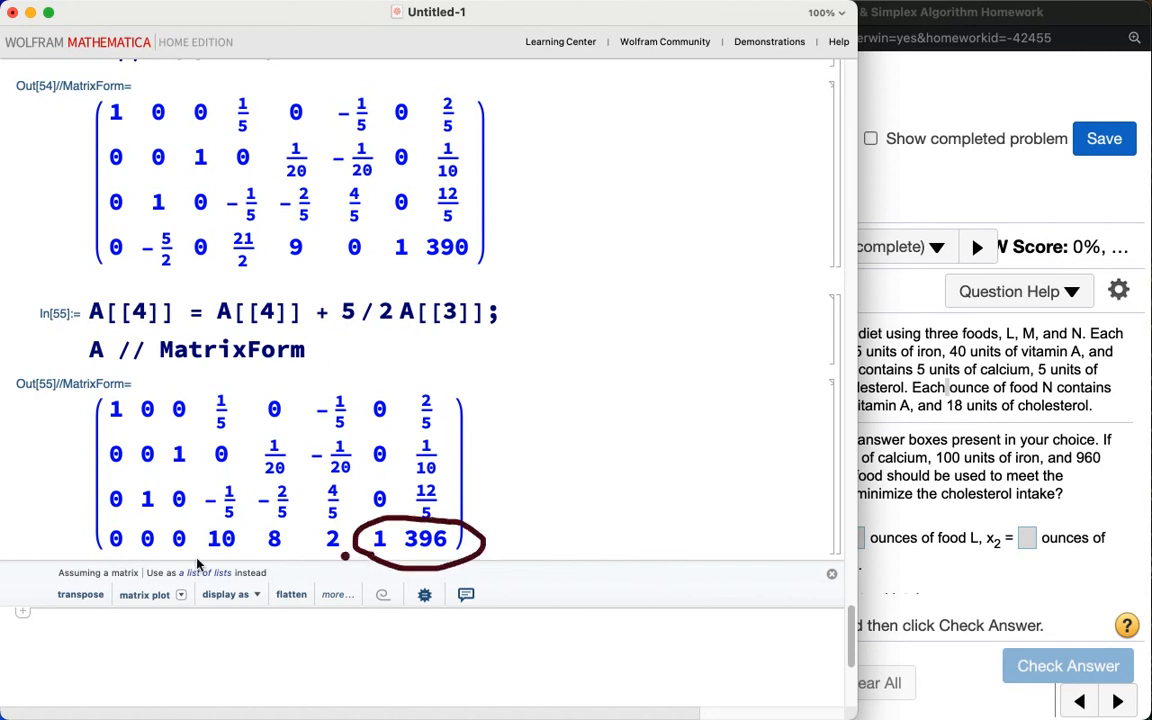
mouse_move(97, 565)
left_mouse_down()
mouse_move(300, 566)
mouse_move(326, 528)
mouse_move(90, 521)
mouse_move(82, 545)
mouse_move(113, 563)
left_mouse_up()
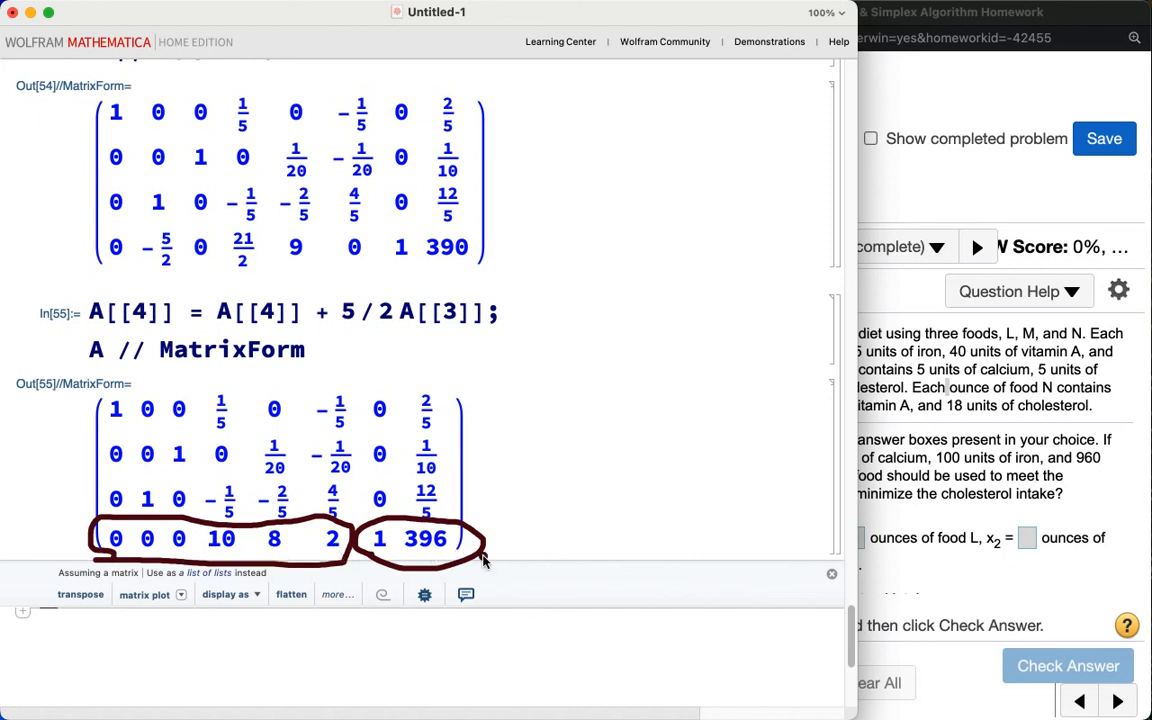
Step: Assign x1 = 10 from the bottom row of the final tableau and evaluate it
left_click(297, 544)
key("Escape")
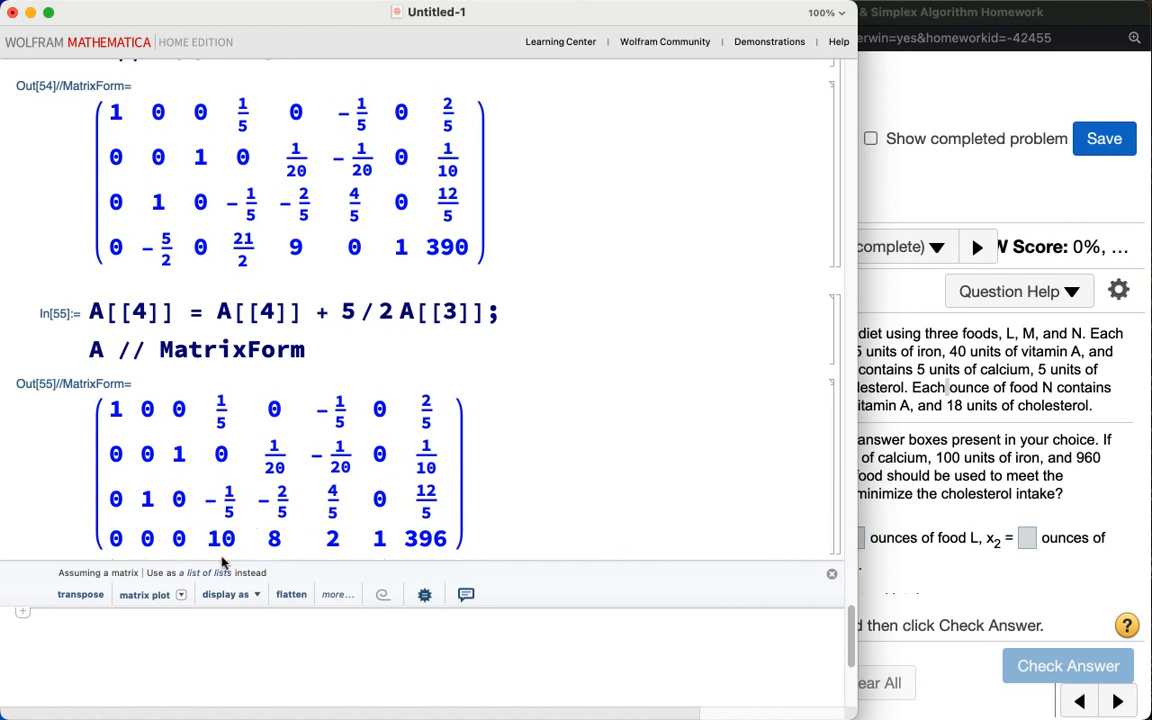
scroll(230, 545, "down", 3)
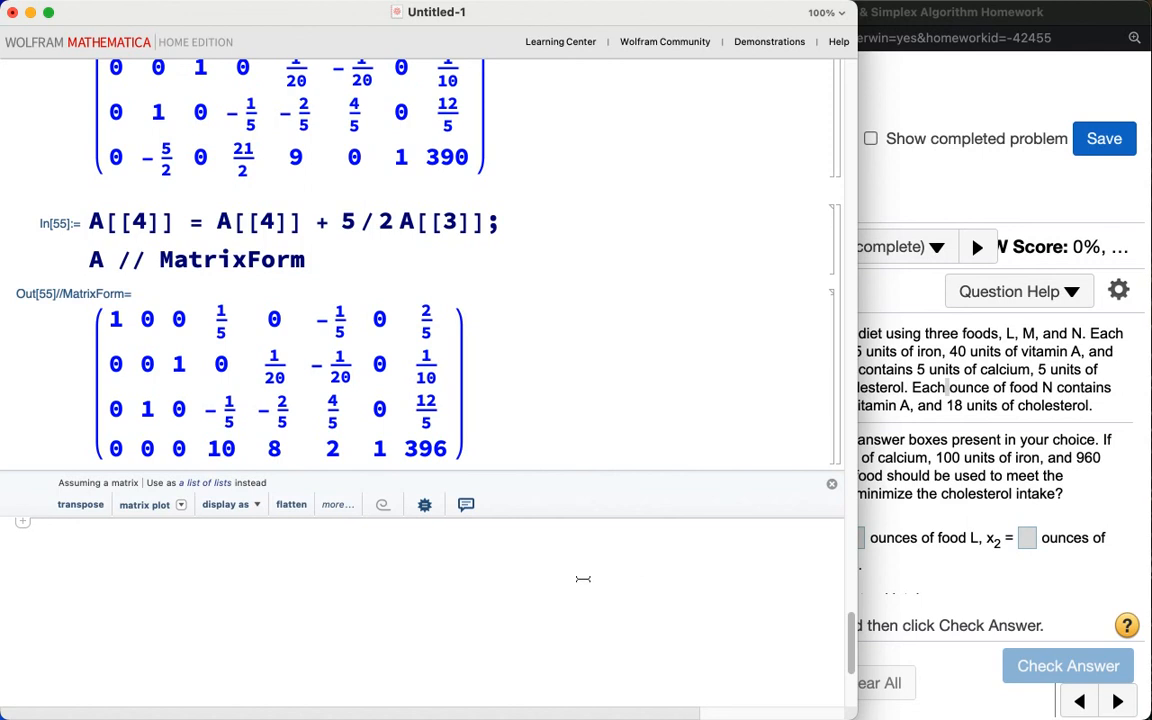
type("x")
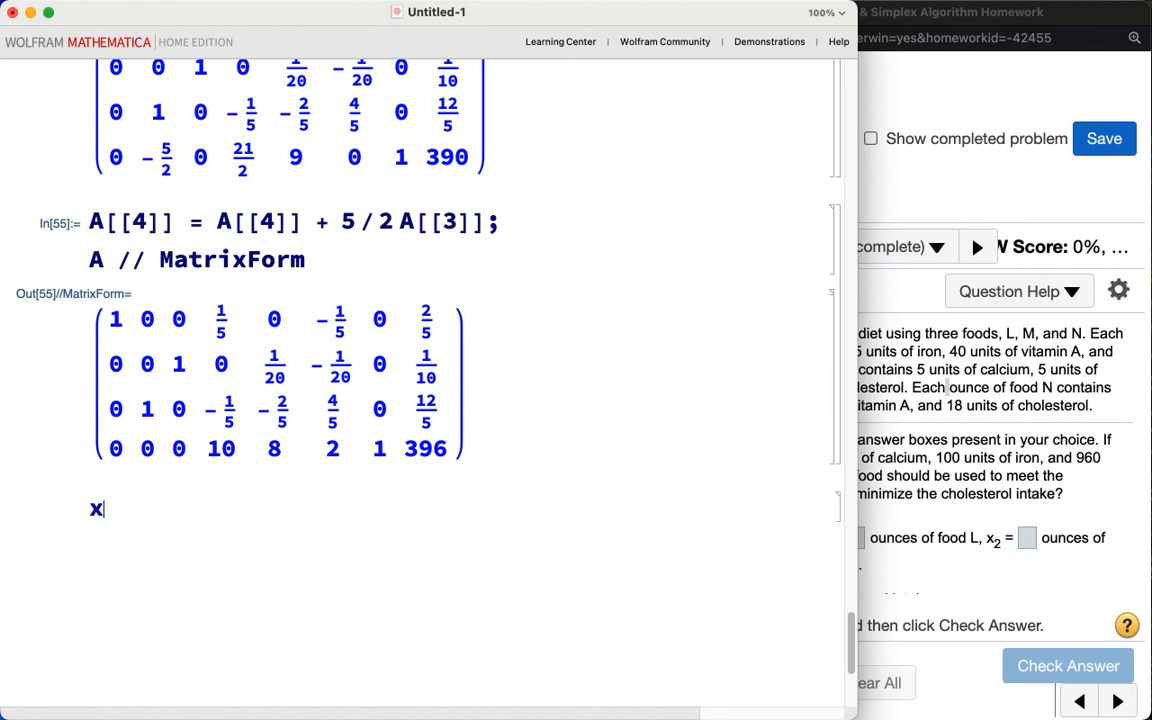
type("1 = 10")
key("shift+Return")
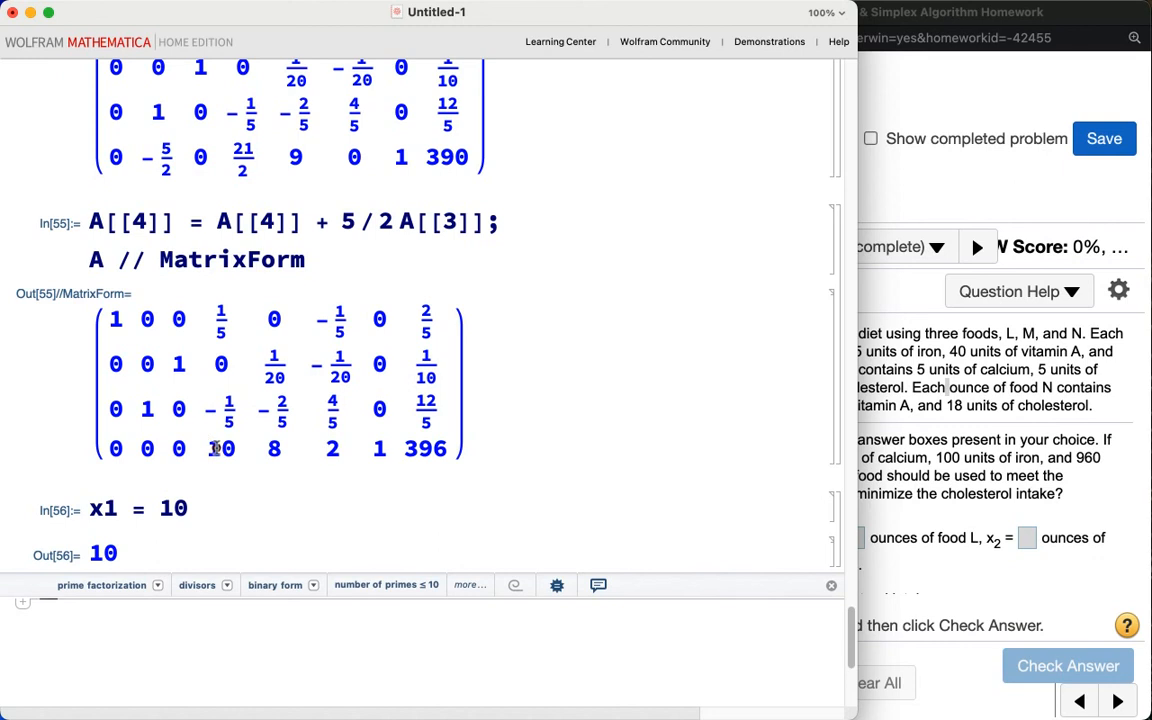
Step: Assign x2 = 8 and x3 = 2 from the bottom row, evaluating each assignment
mouse_move(205, 472)
left_mouse_down()
mouse_move(348, 467)
mouse_move(330, 433)
mouse_move(245, 431)
mouse_move(200, 445)
mouse_move(210, 473)
left_mouse_up()
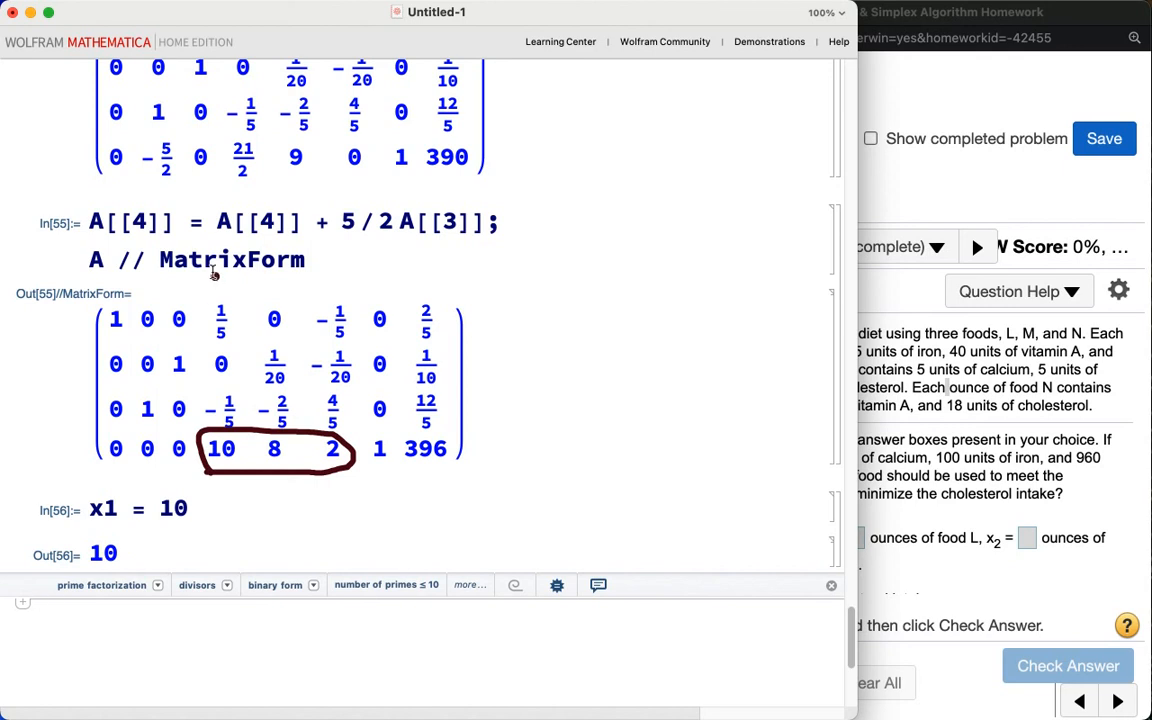
mouse_move(211, 270)
left_mouse_down()
mouse_move(211, 306)
mouse_move(253, 297)
mouse_move(265, 277)
mouse_move(266, 302)
mouse_move(286, 290)
mouse_move(304, 308)
mouse_move(355, 290)
mouse_move(372, 250)
left_mouse_up()
left_click(337, 301)
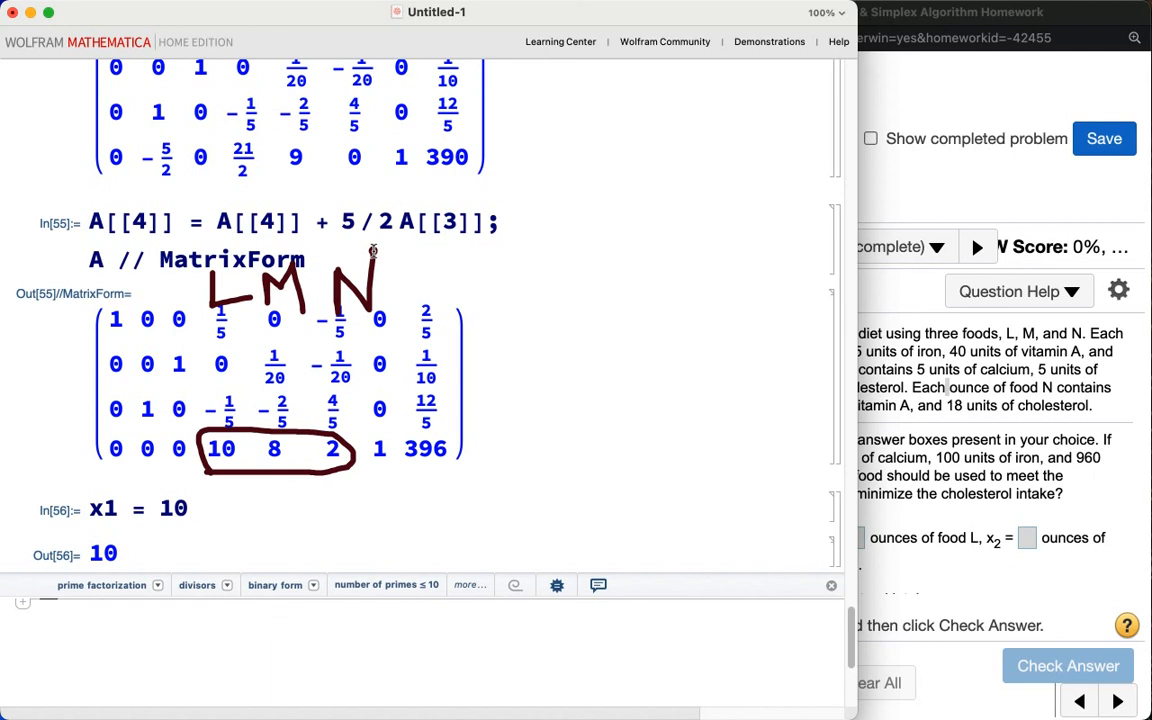
key("Escape")
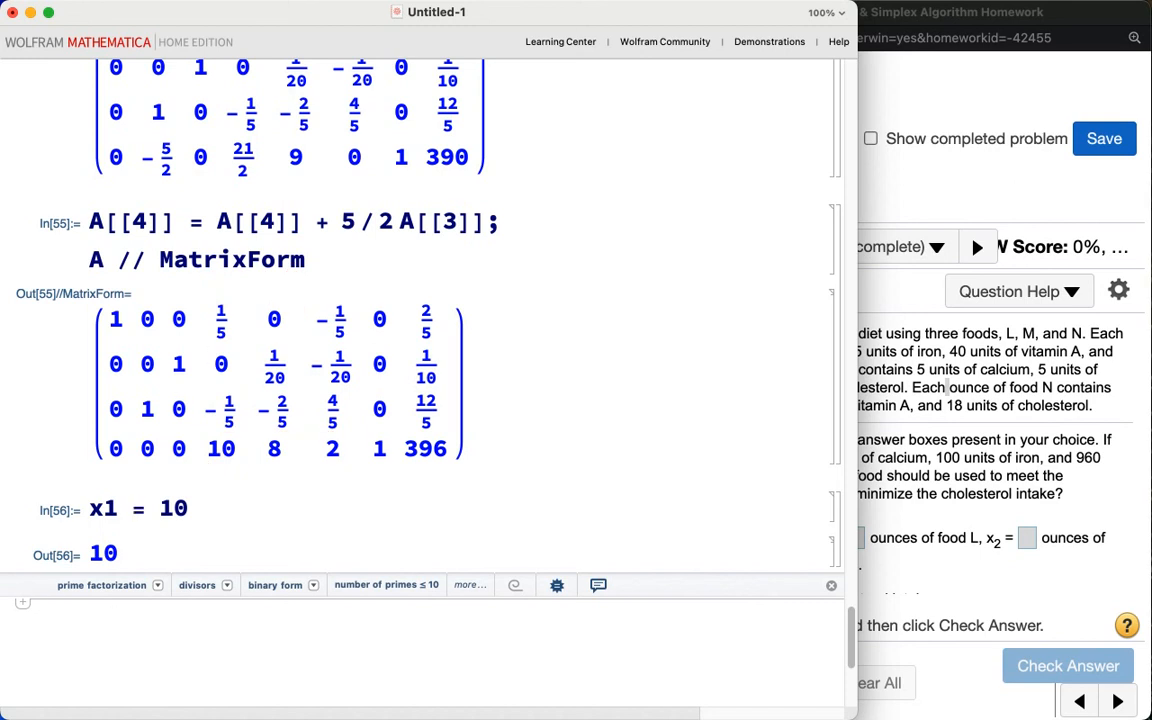
type("x2 = 8")
key("shift+Return")
type("x3 = 2")
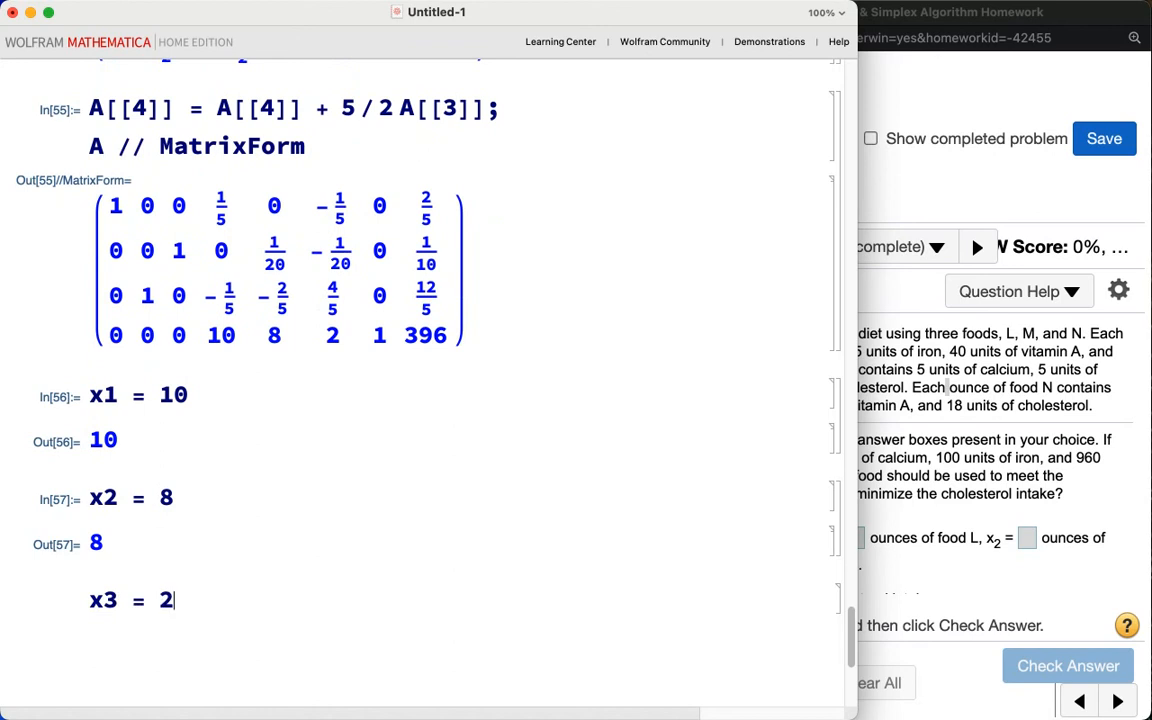
key("shift+Return")
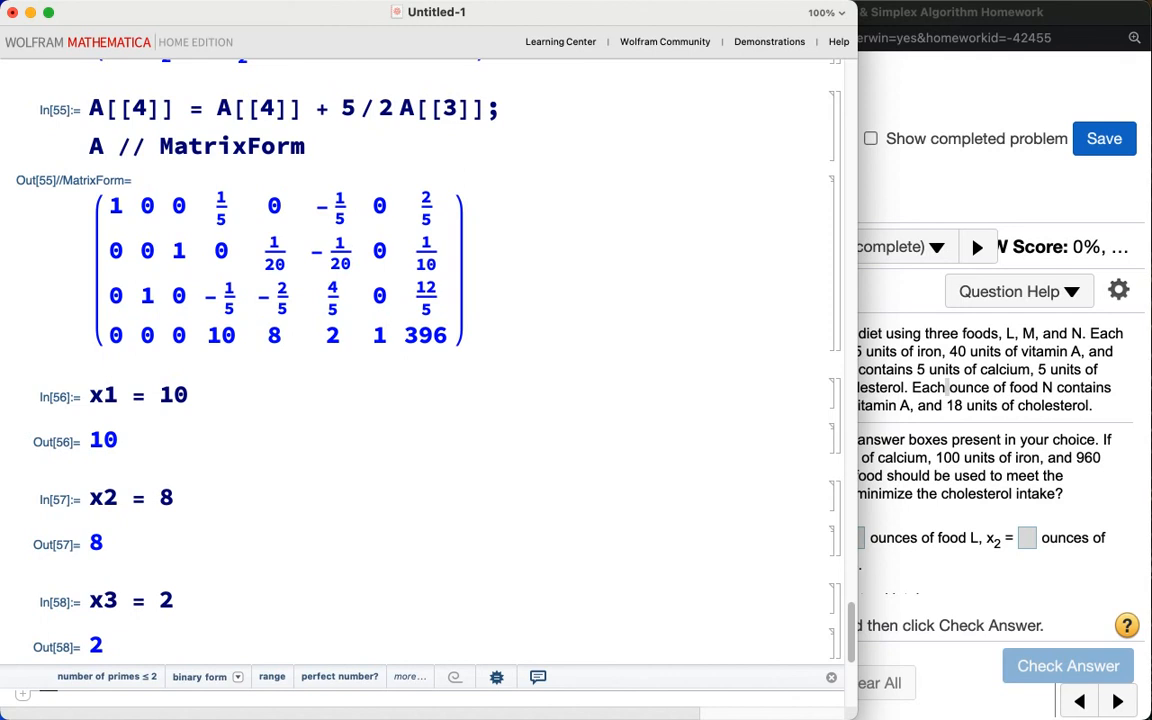
Step: Check the nonnegativity conditions x1 ≥ 0, x2 ≥ 0 and x3 ≥ 0 by evaluating each inequality
type("x1")
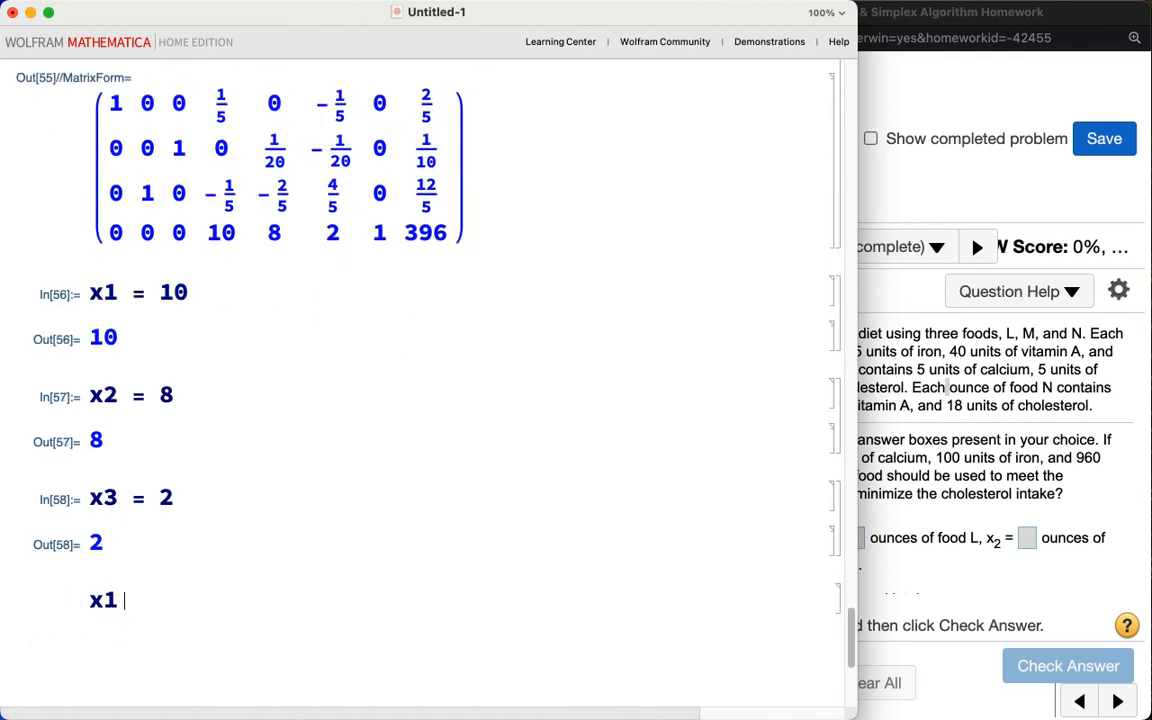
type(" >=0")
key("shift+Return")
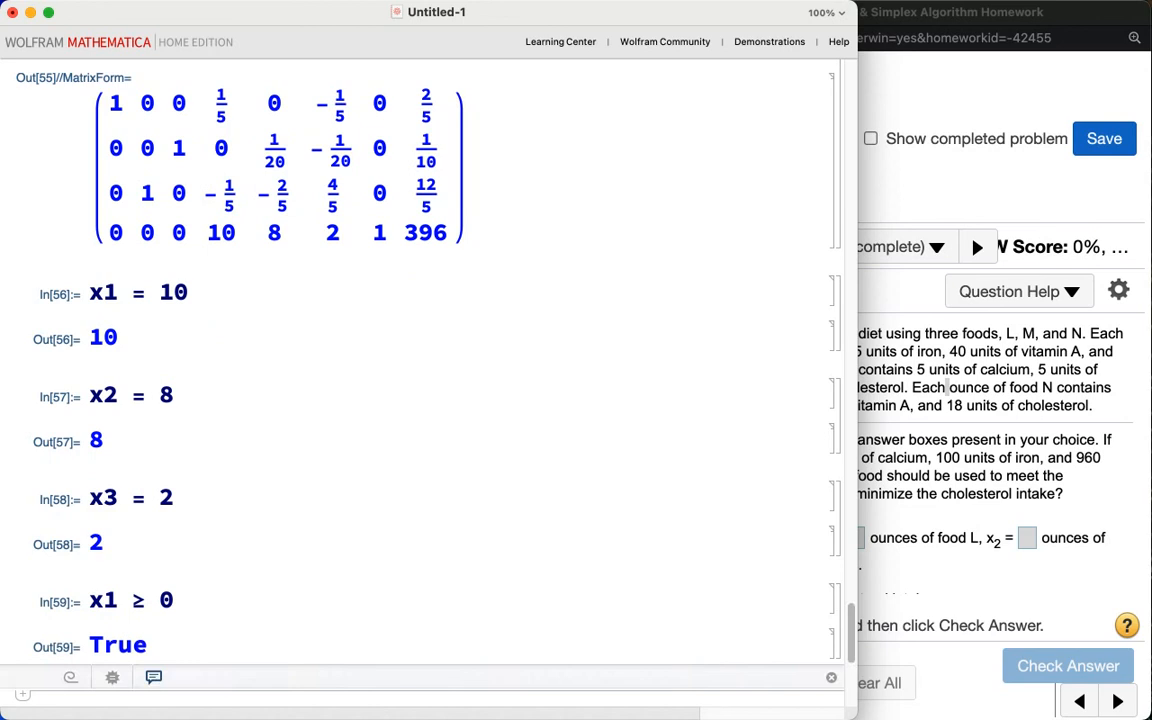
type("x2 >")
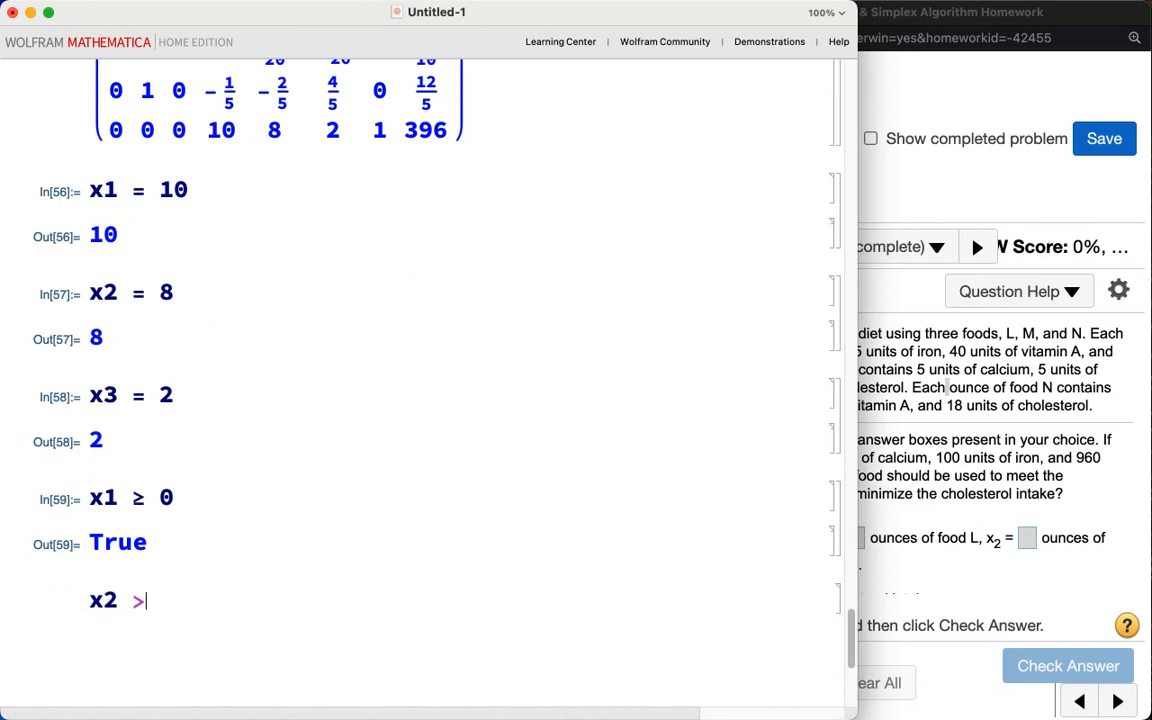
type("=0")
type("x")
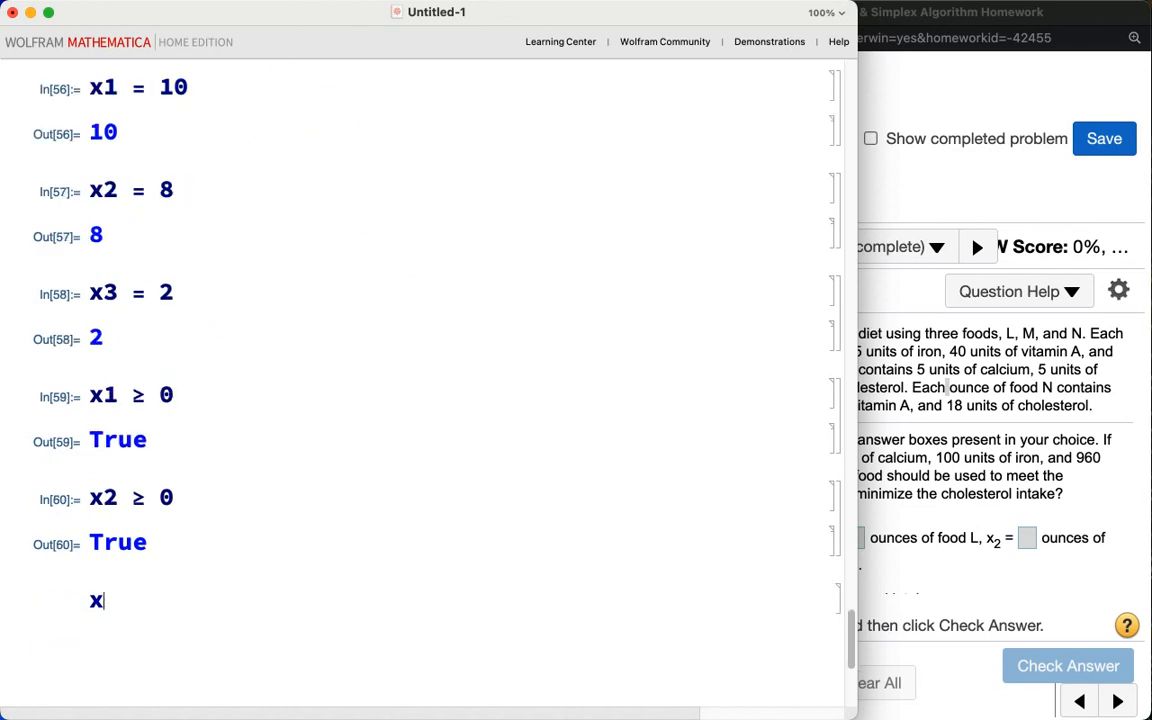
type("3 >= 0")
key("shift+Return")
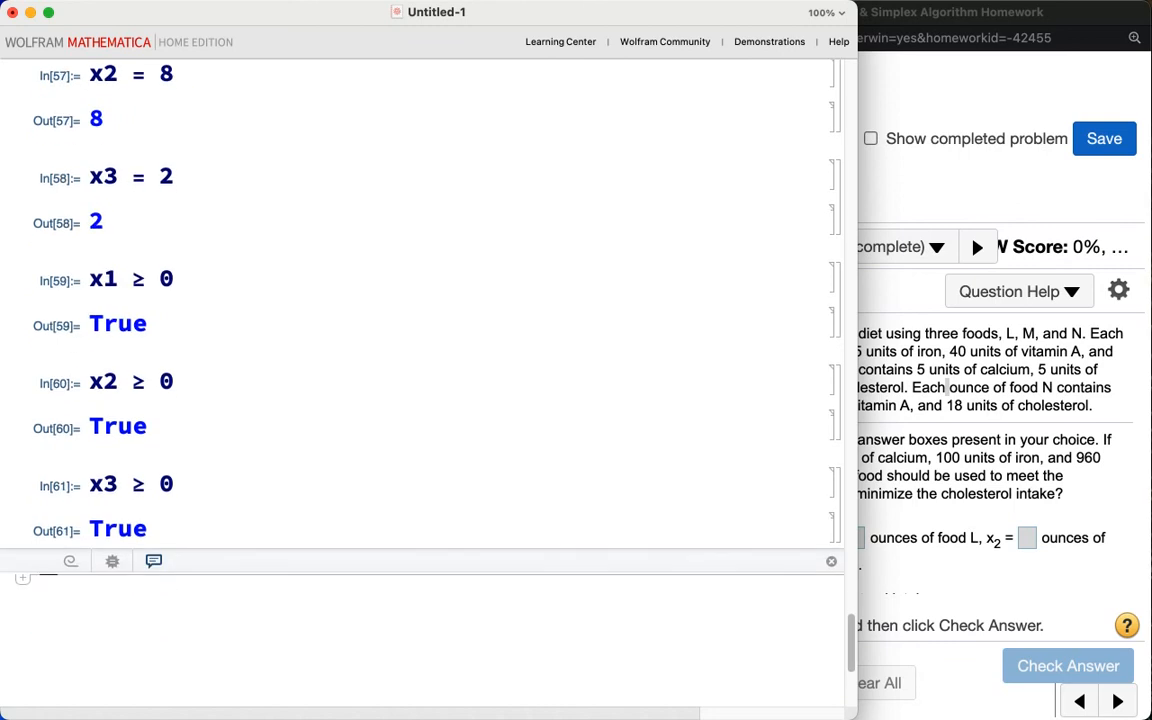
Step: Evaluate 10 x1 + 5 x2 + 5 x3, then turn it into the calcium constraint ≥ 150 and re-evaluate
type("1")
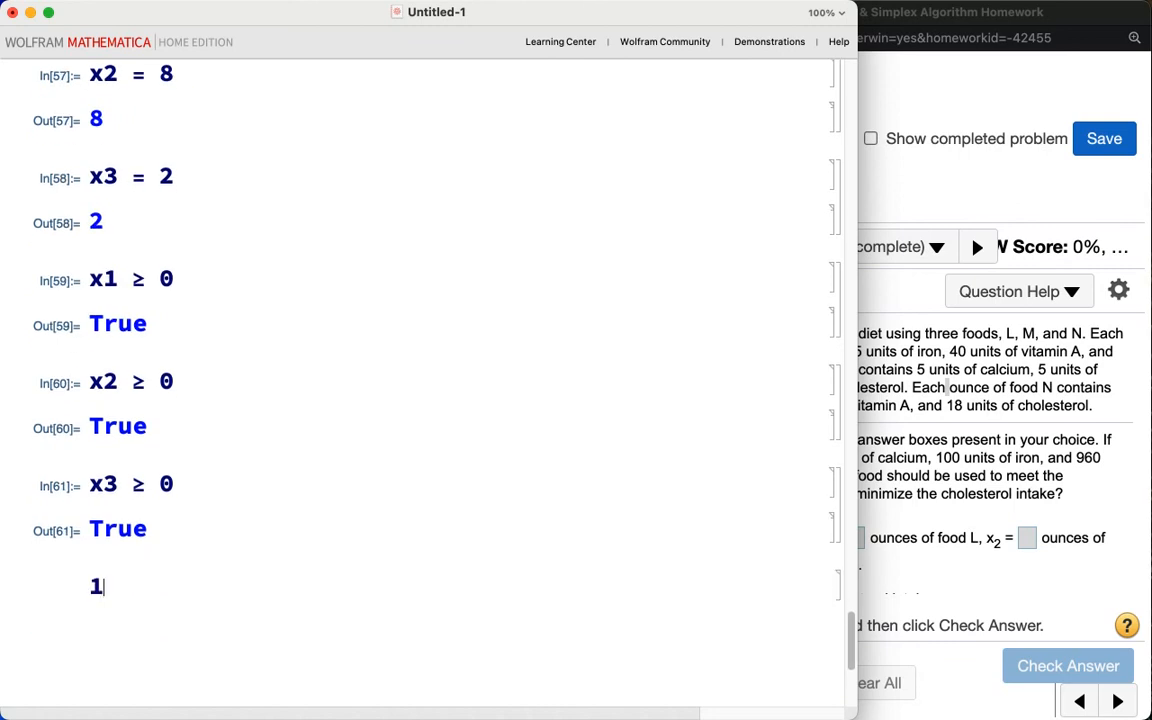
type("0 x1 + 5 x2")
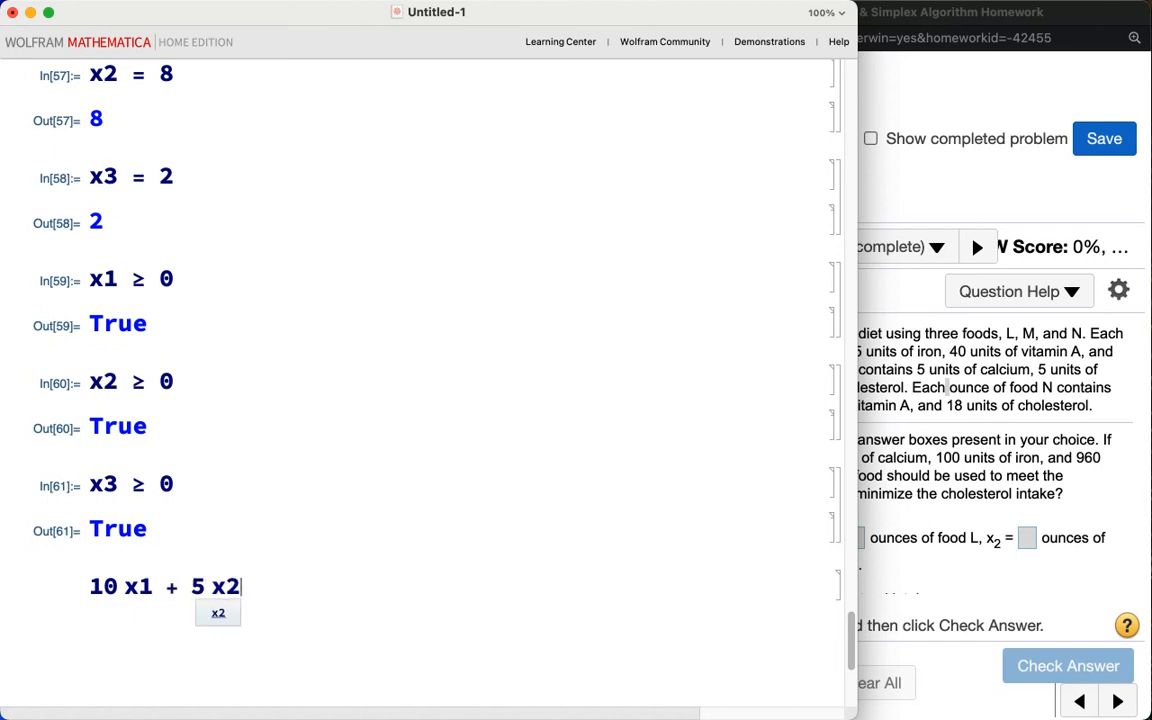
type(" + 5 x3")
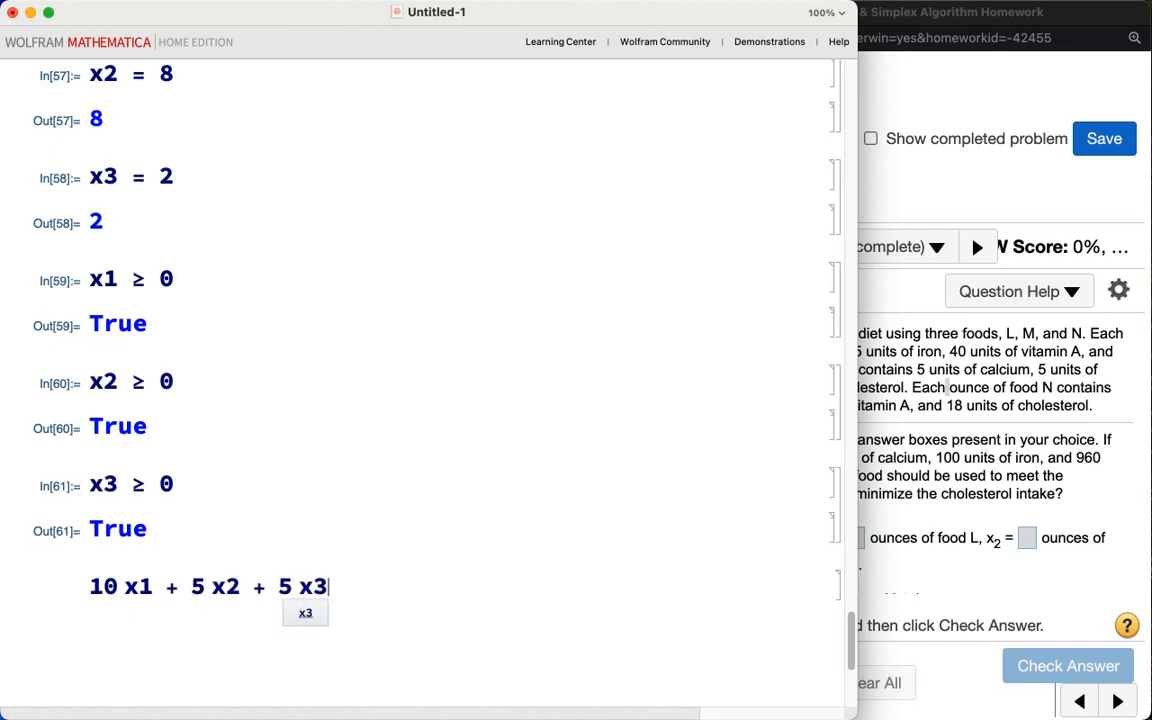
key("shift+Return")
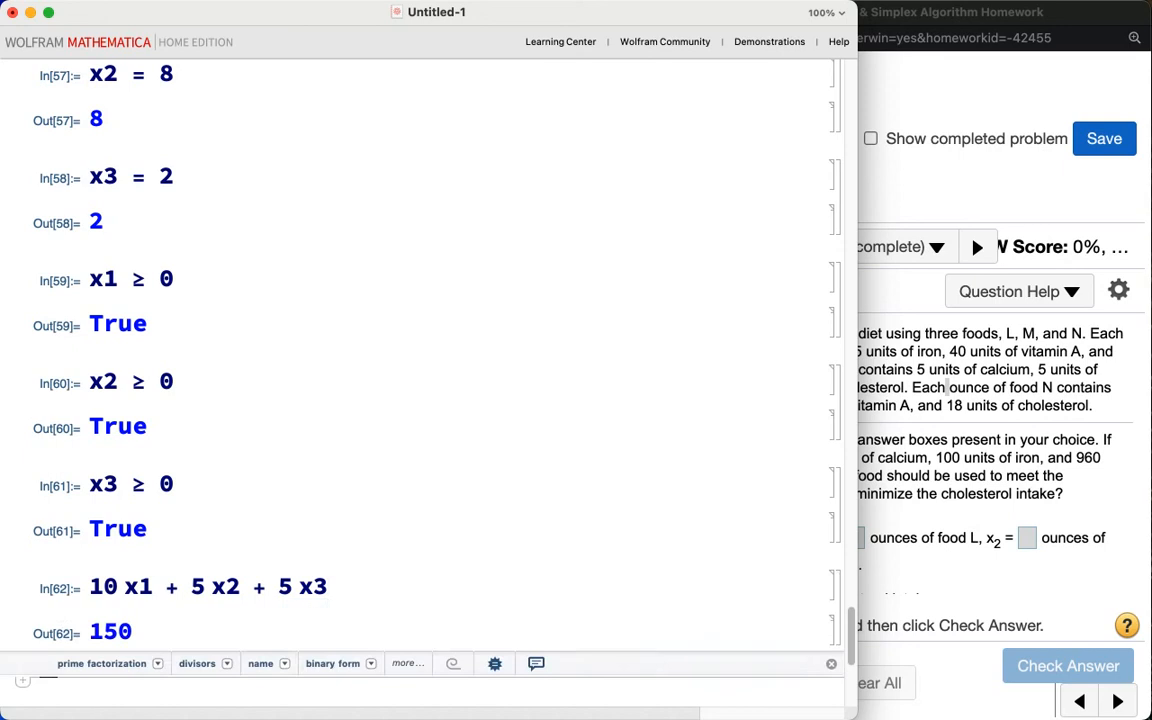
left_click(336, 586)
type(">=150")
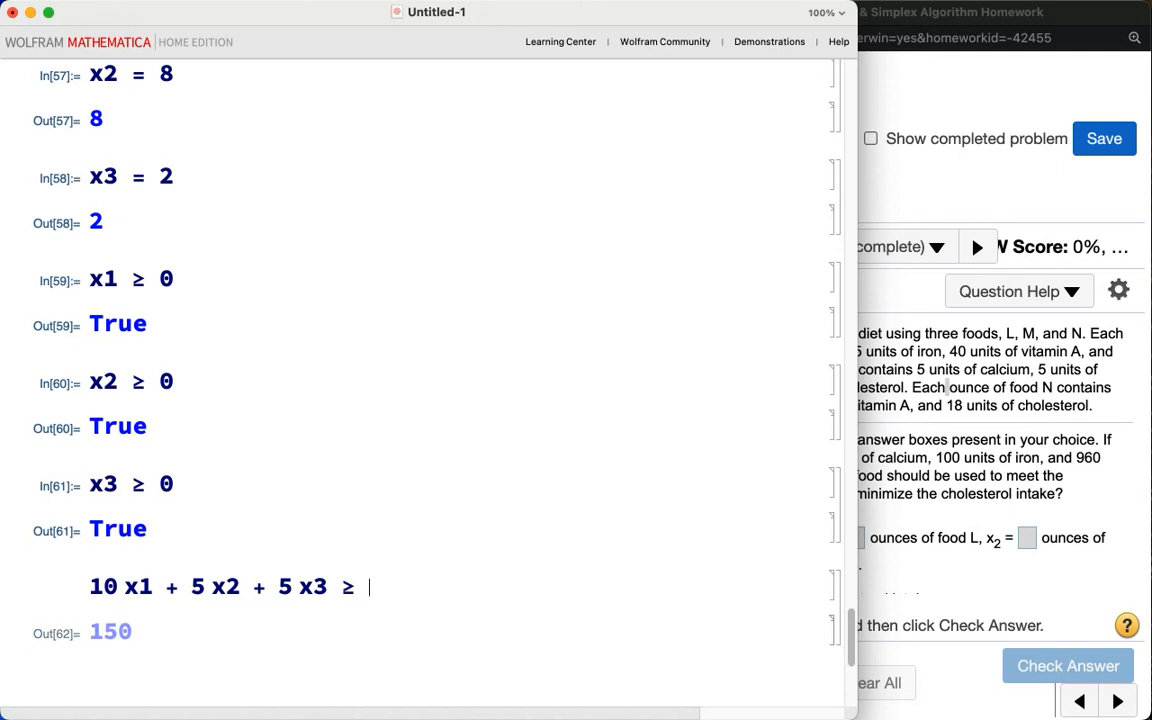
key("shift+Return")
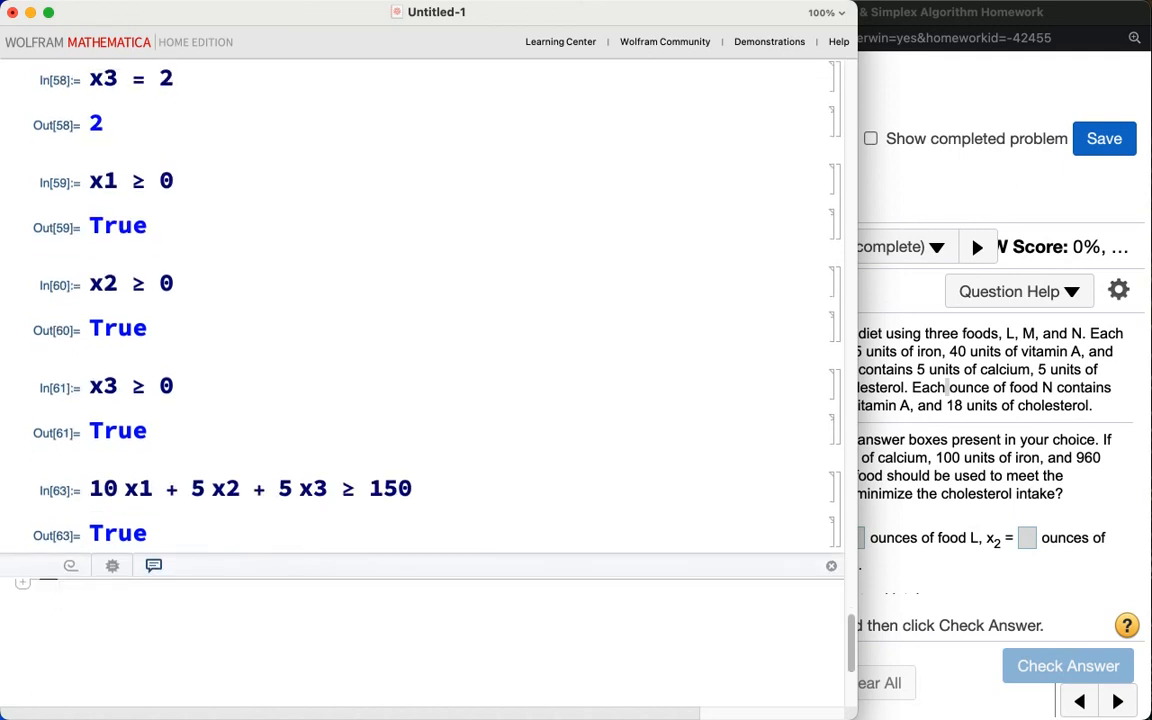
Step: Check the iron constraint 5 x1 + 5 x2 + 5 x3 ≥ 100 by evaluating it
type("5")
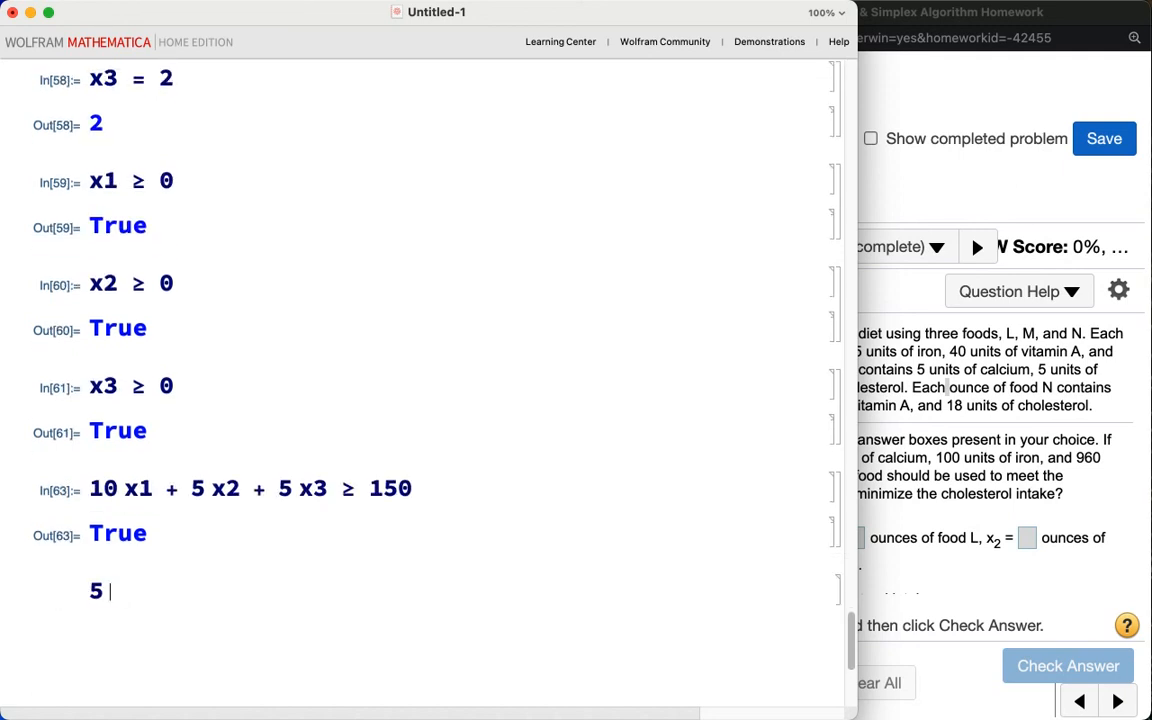
type("x1+5x2+5x3")
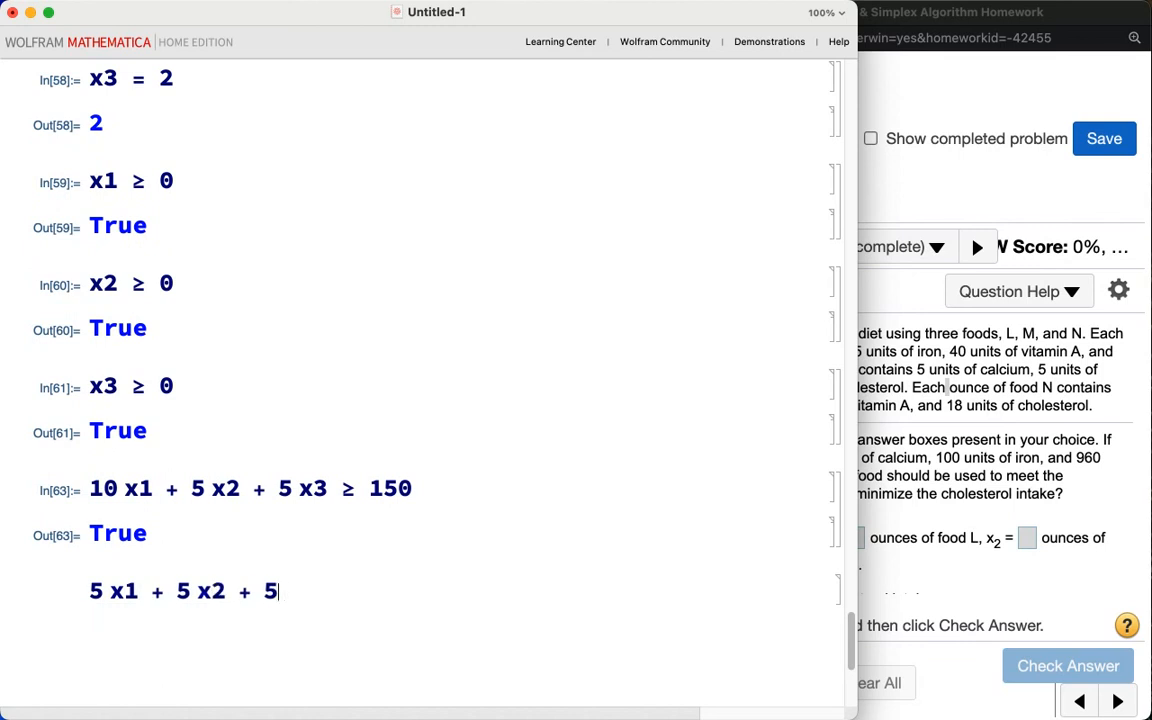
type(">=100")
key("shift+Return")
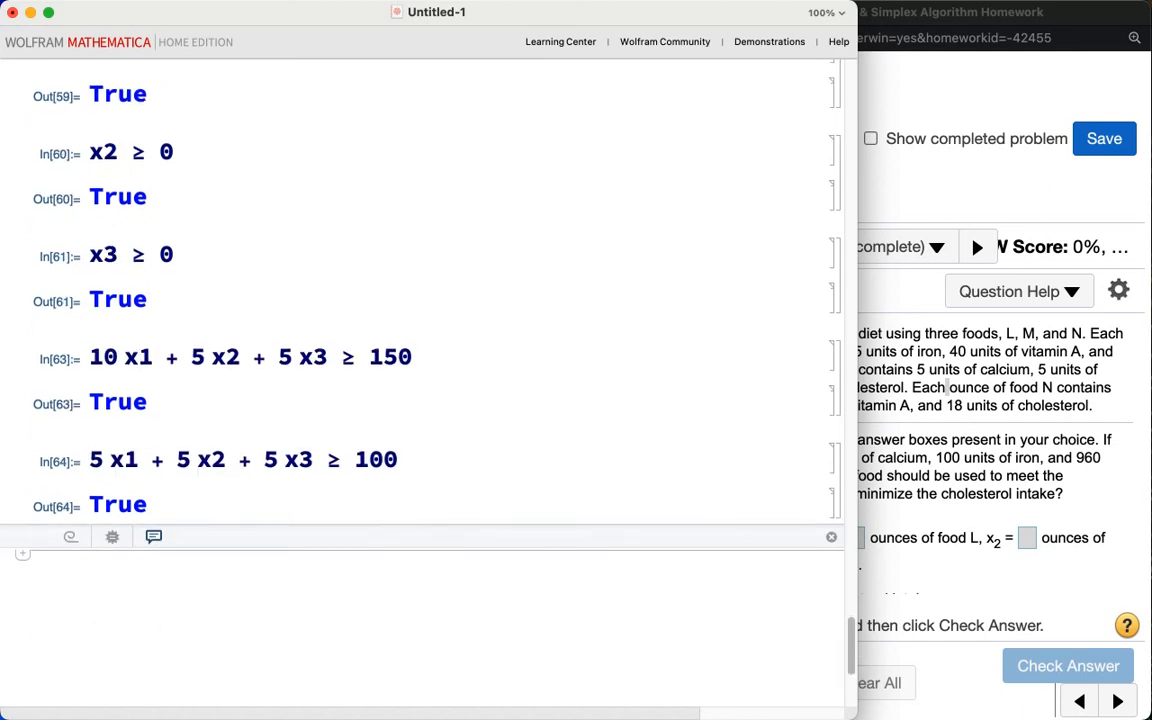
Step: Check the vitamin A constraint 50 x1 + 60 x2 + 40 x3 ≥ 960 by evaluating it
type("50 x2")
key("BackSpace")
type("1")
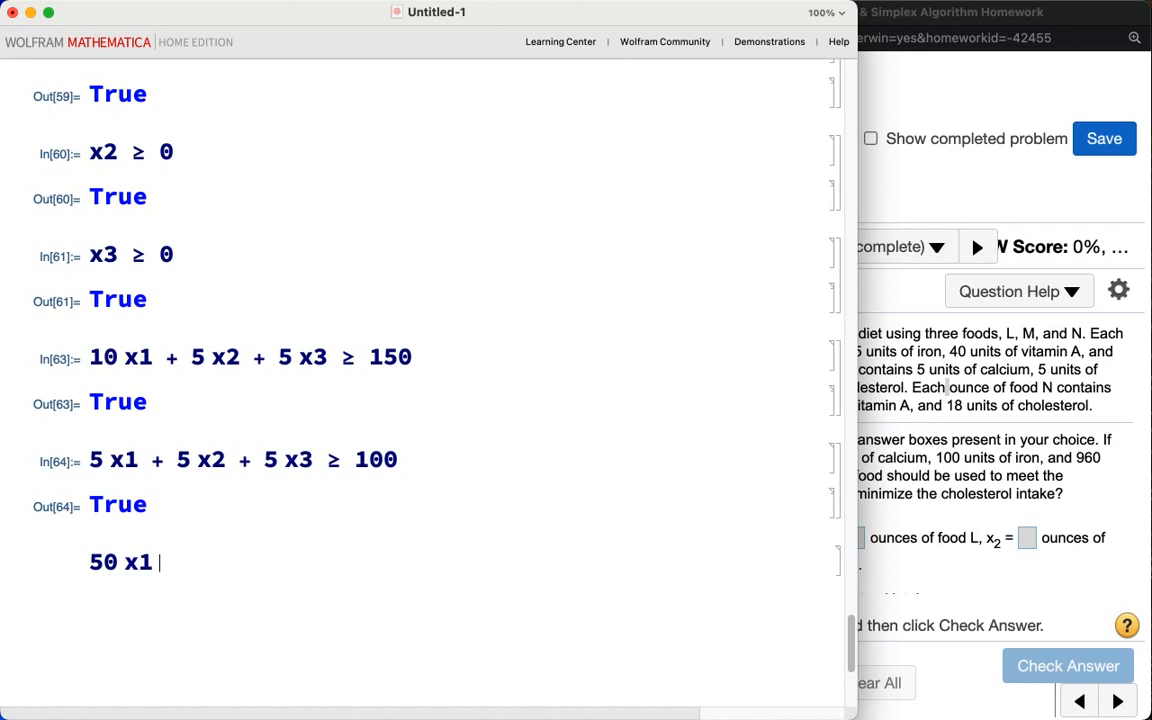
type(" + 60 x")
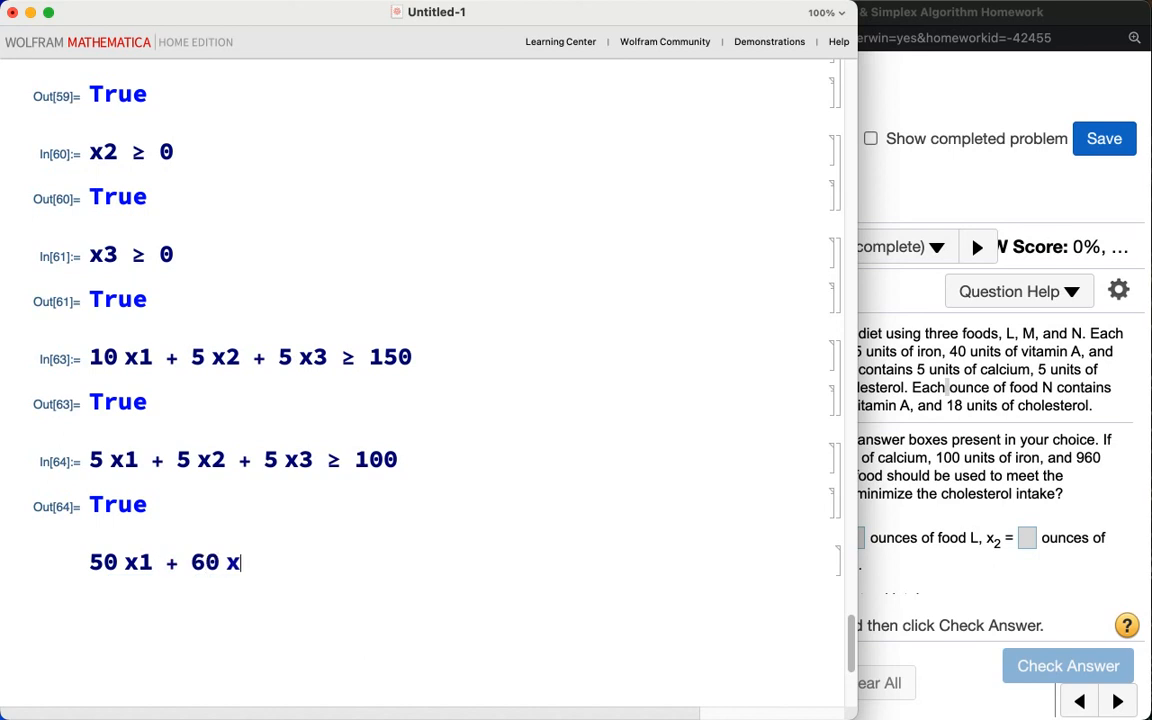
type("2 + 40 x3 >= ")
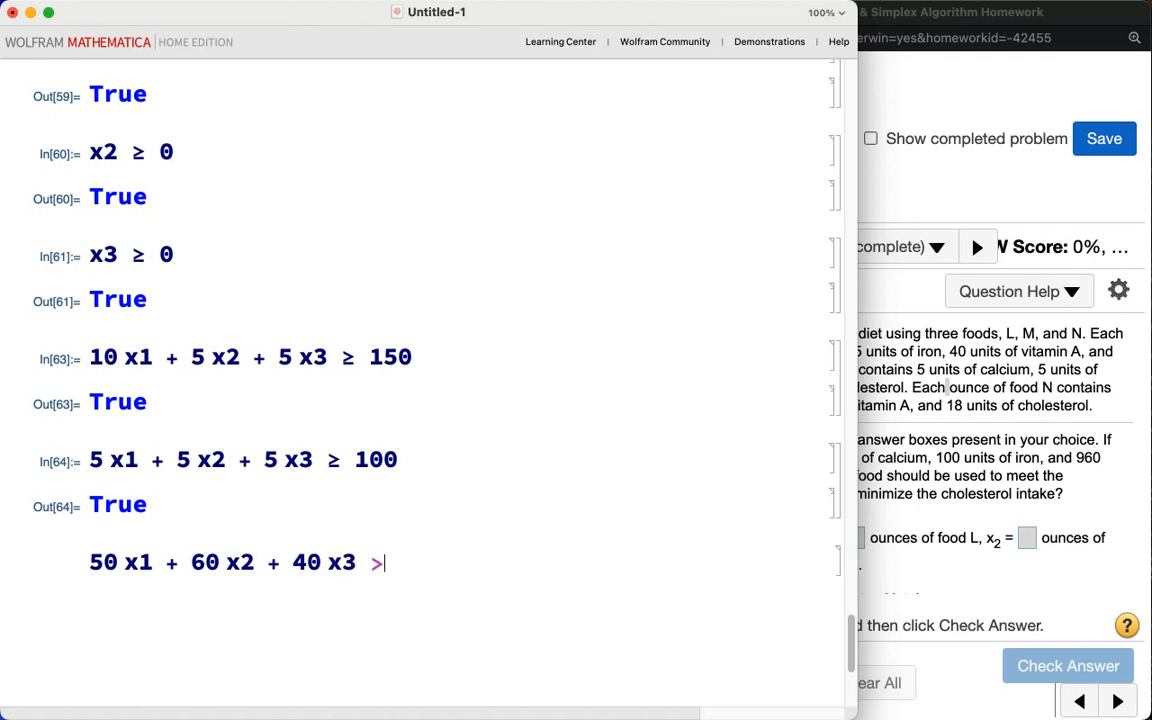
type("960")
key("shift+Return")
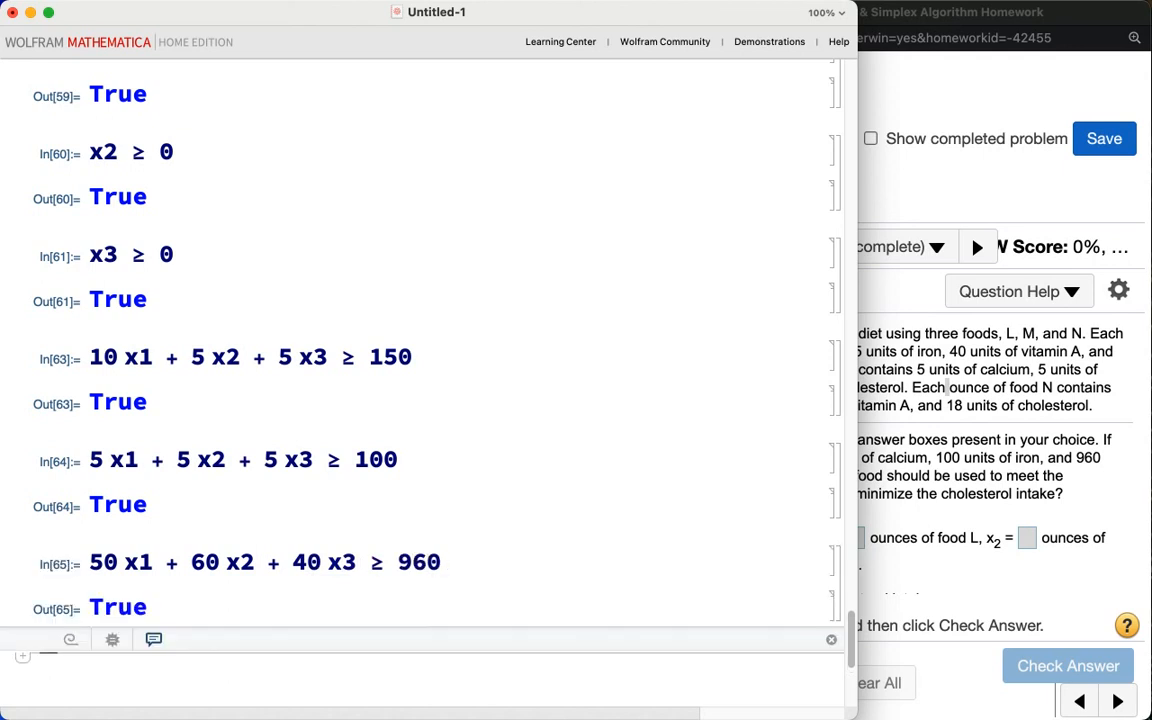
Step: Evaluate the cholesterol objective 20 x1 + 20 x2 + 18 x3 with the found values
scroll(422, 342, "down", 2)
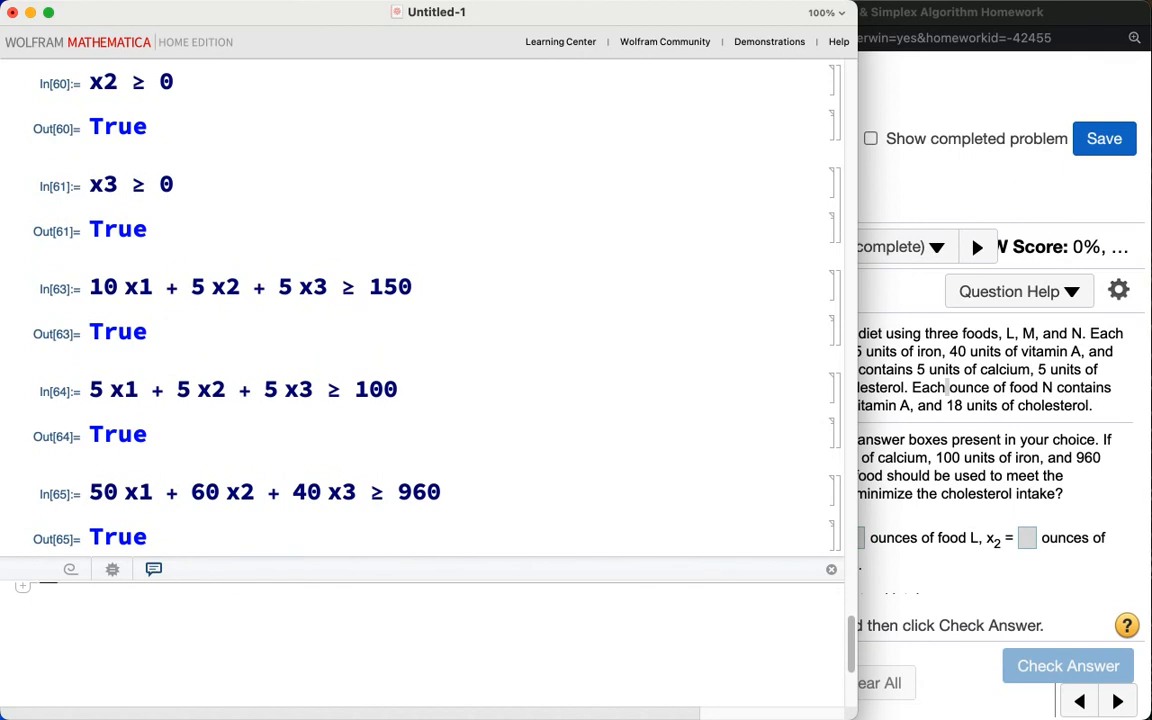
type("20 x1 +")
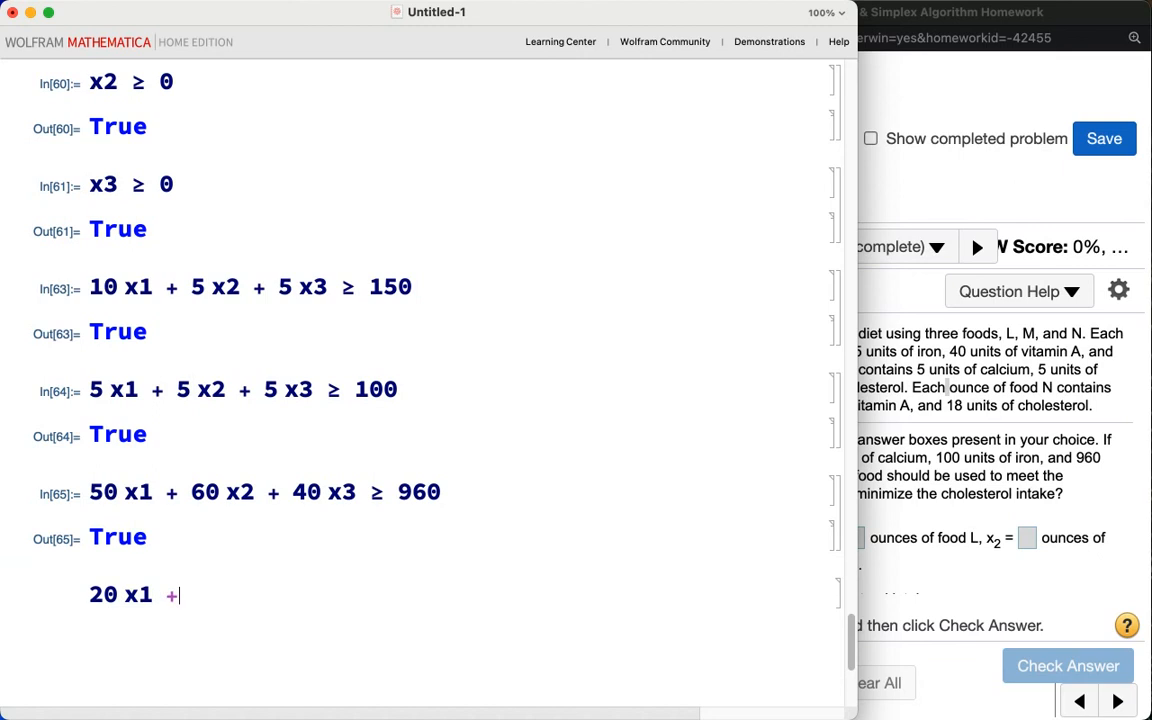
type(" 20 x2 + 19")
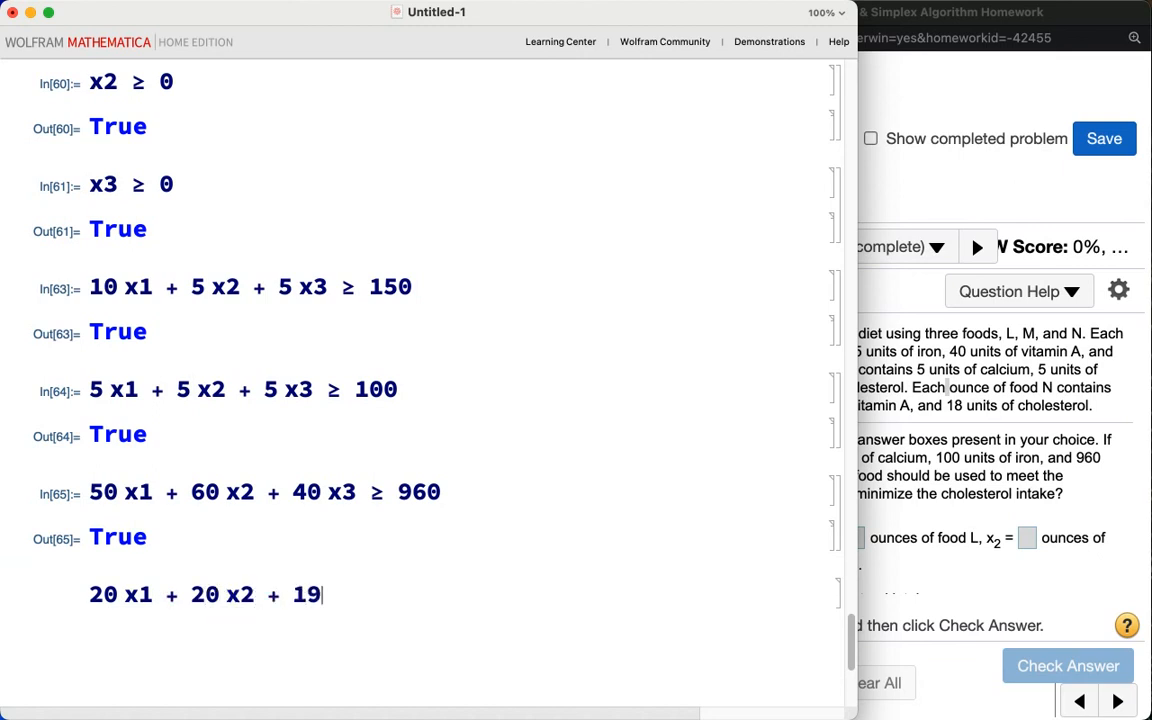
key("BackSpace")
type("8 x3")
key("shift+Return")
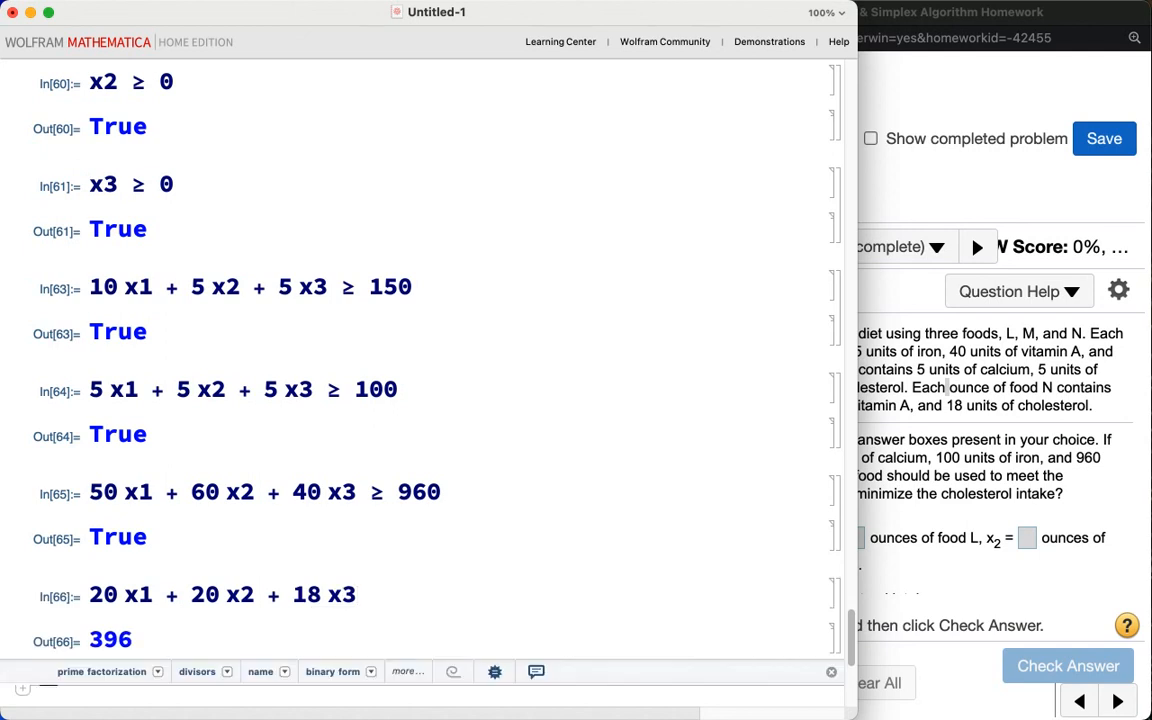
Step: Turn the cholesterol expression into the equality test 20 x1 + 20 x2 + 18 x3 == 396 and evaluate it
type("==")
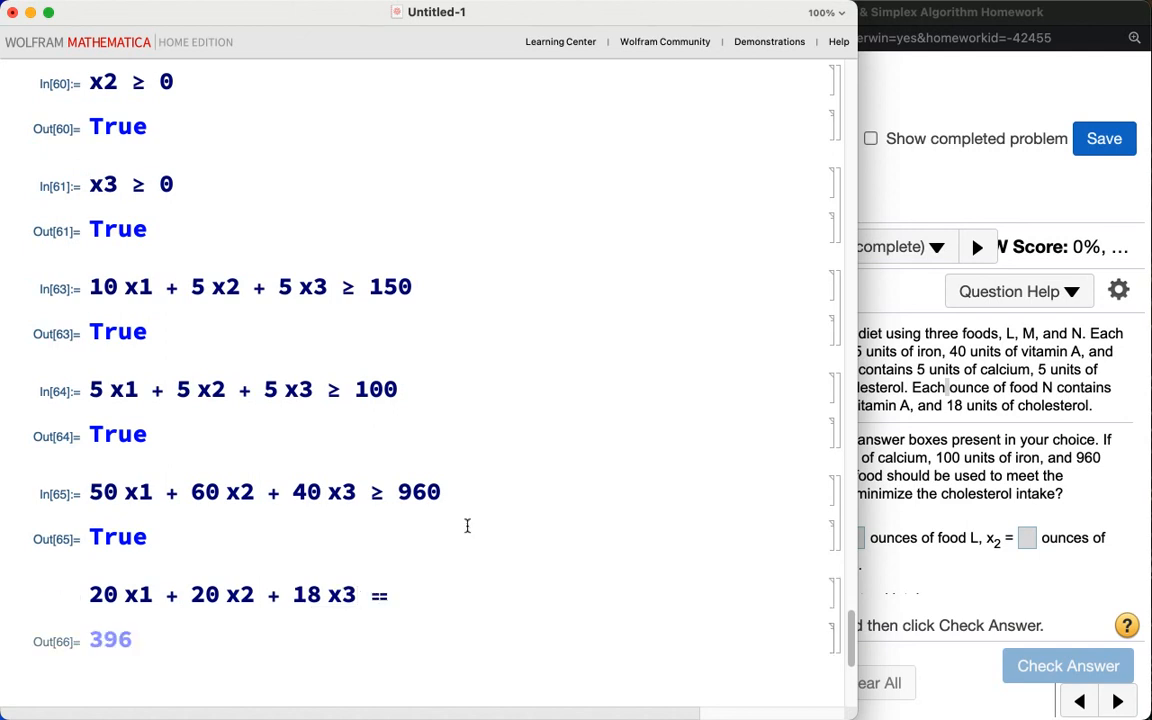
scroll(466, 525, "up", 5)
scroll(466, 525, "up", 5)
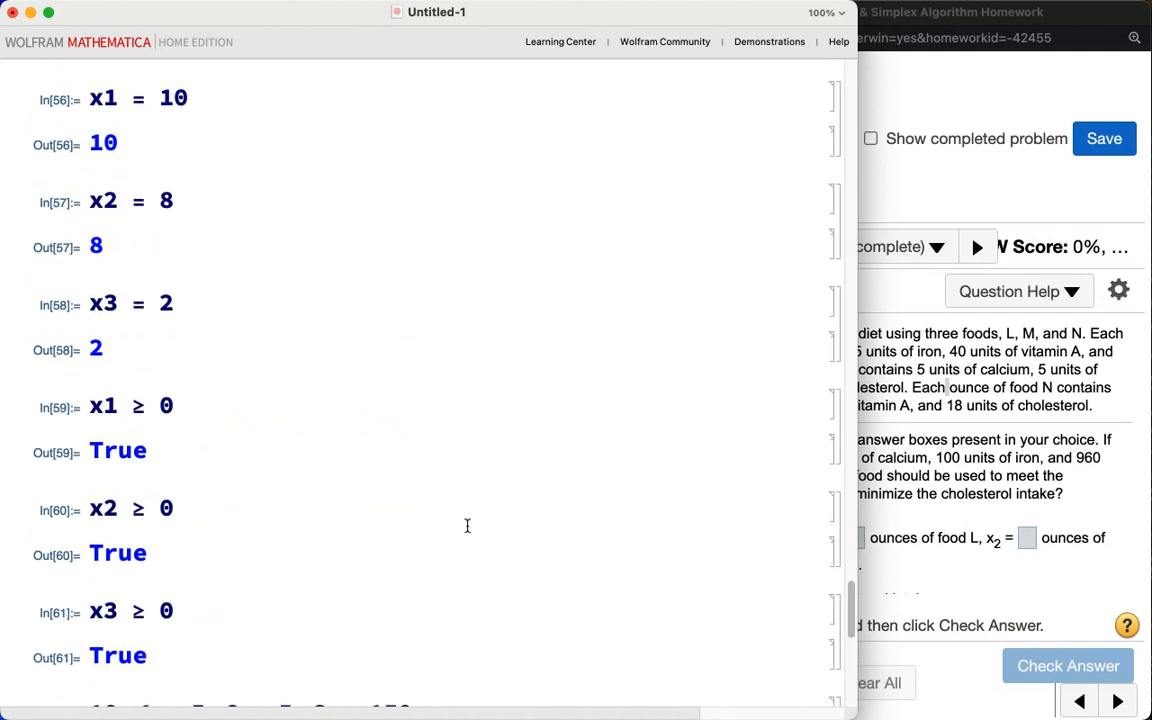
scroll(466, 525, "down", 10)
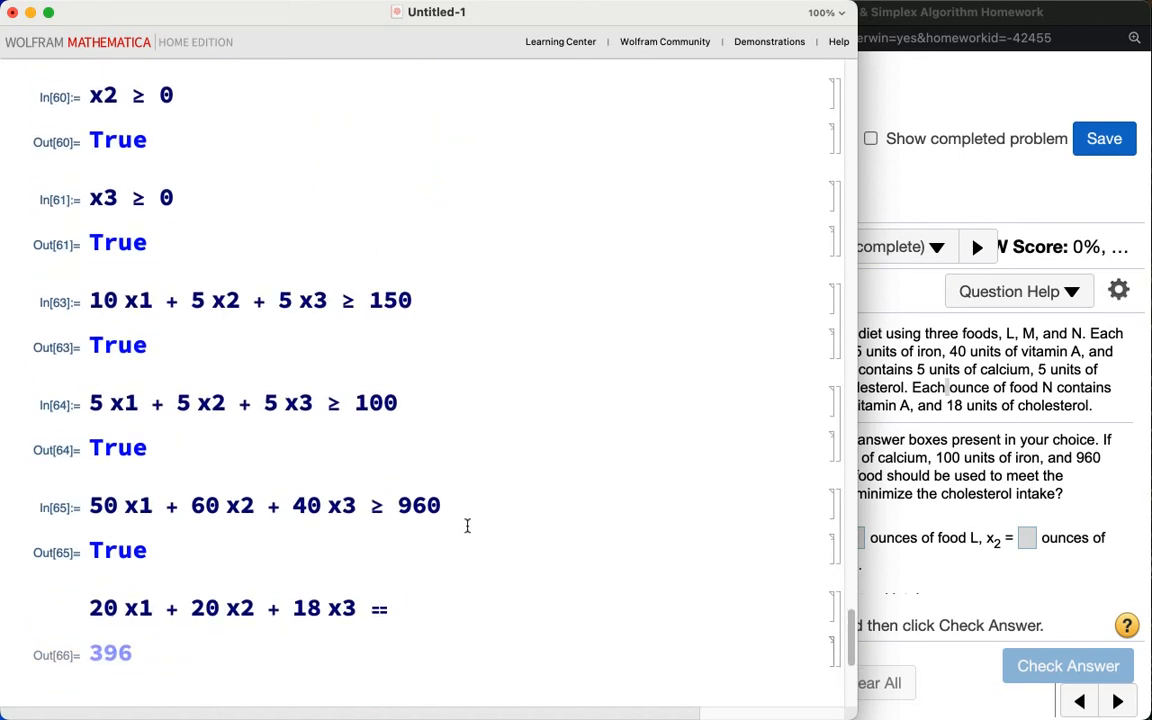
type("396")
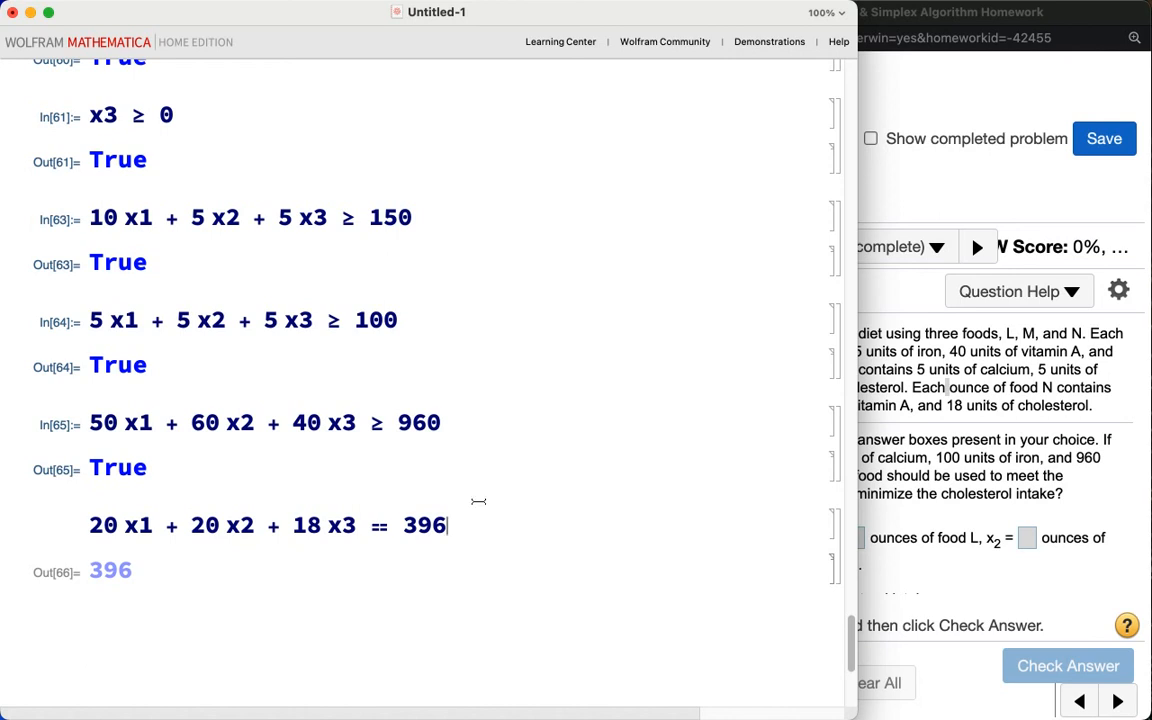
scroll(480, 489, "up", 2)
scroll(480, 489, "up", 10)
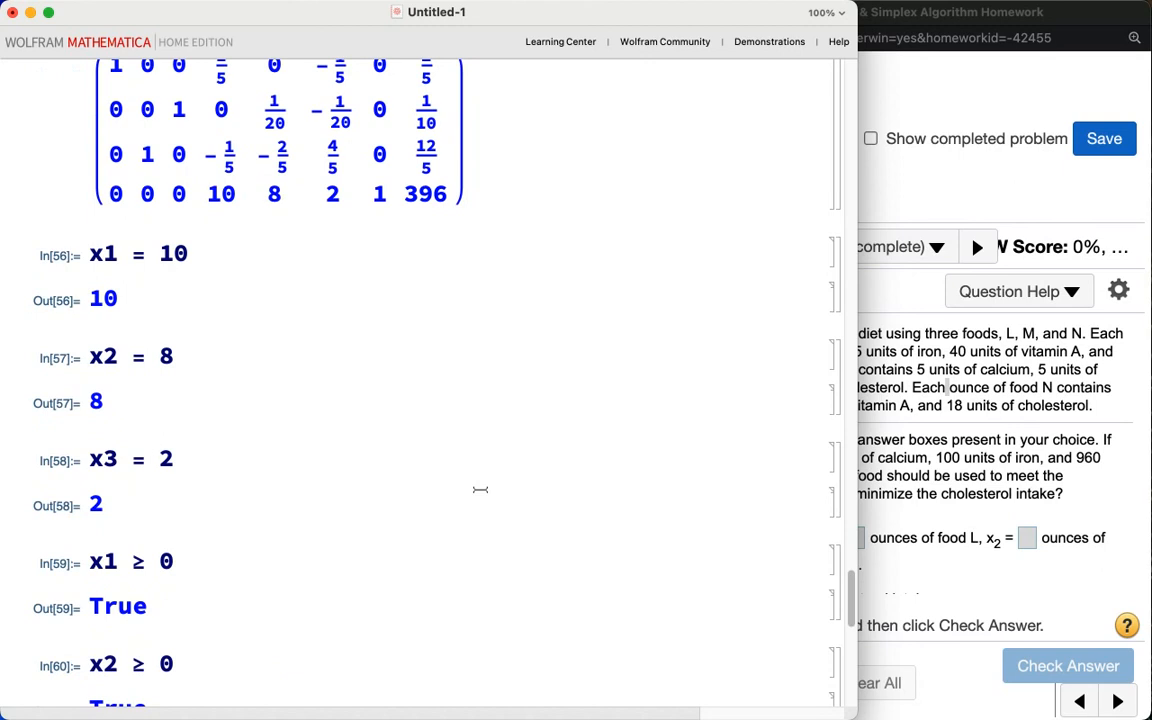
mouse_move(415, 232)
left_mouse_down()
mouse_move(474, 214)
mouse_move(432, 177)
mouse_move(402, 232)
mouse_move(460, 238)
left_mouse_up()
scroll(458, 334, "down", 11)
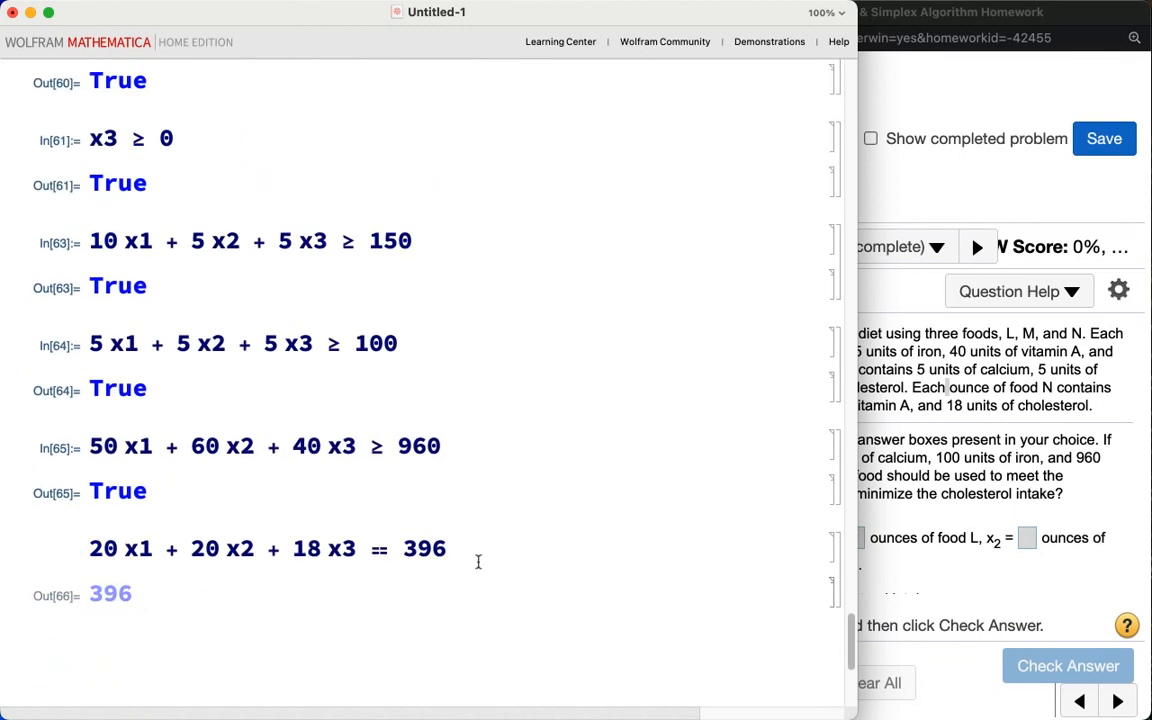
key("shift+Return")
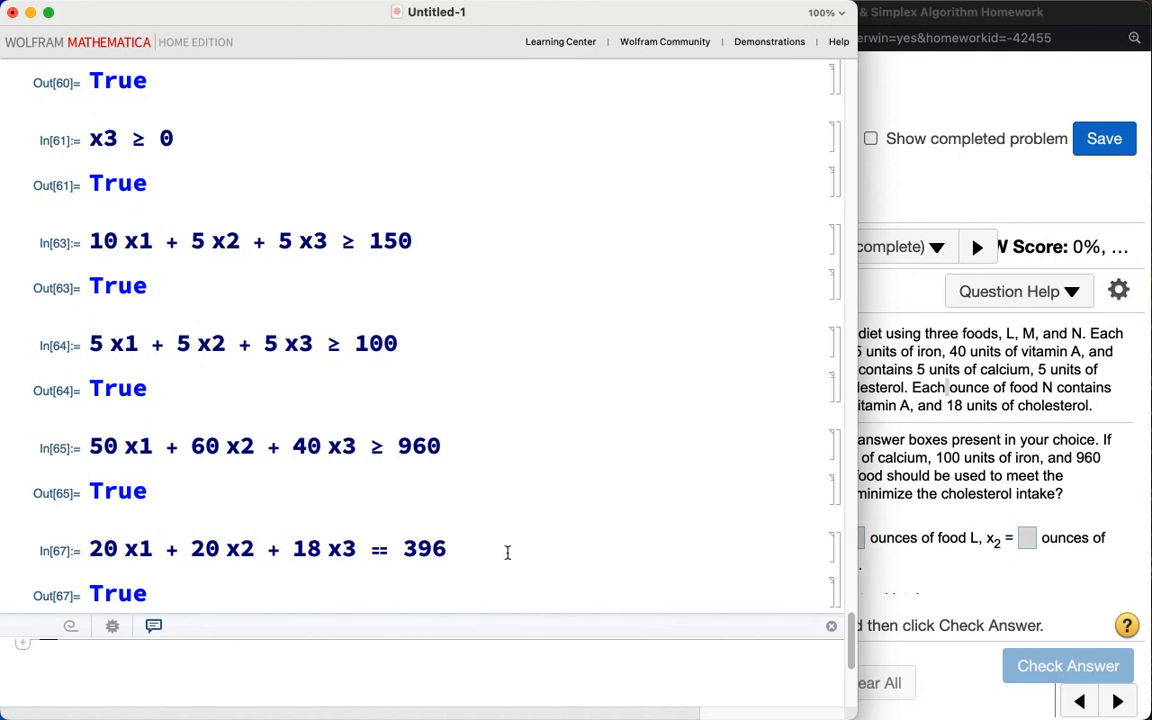
Step: In the homework, select choice A and enter x1 = 10, x2 = 8 and x3 = 2 ounces of foods L, M and N
left_click(950, 602)
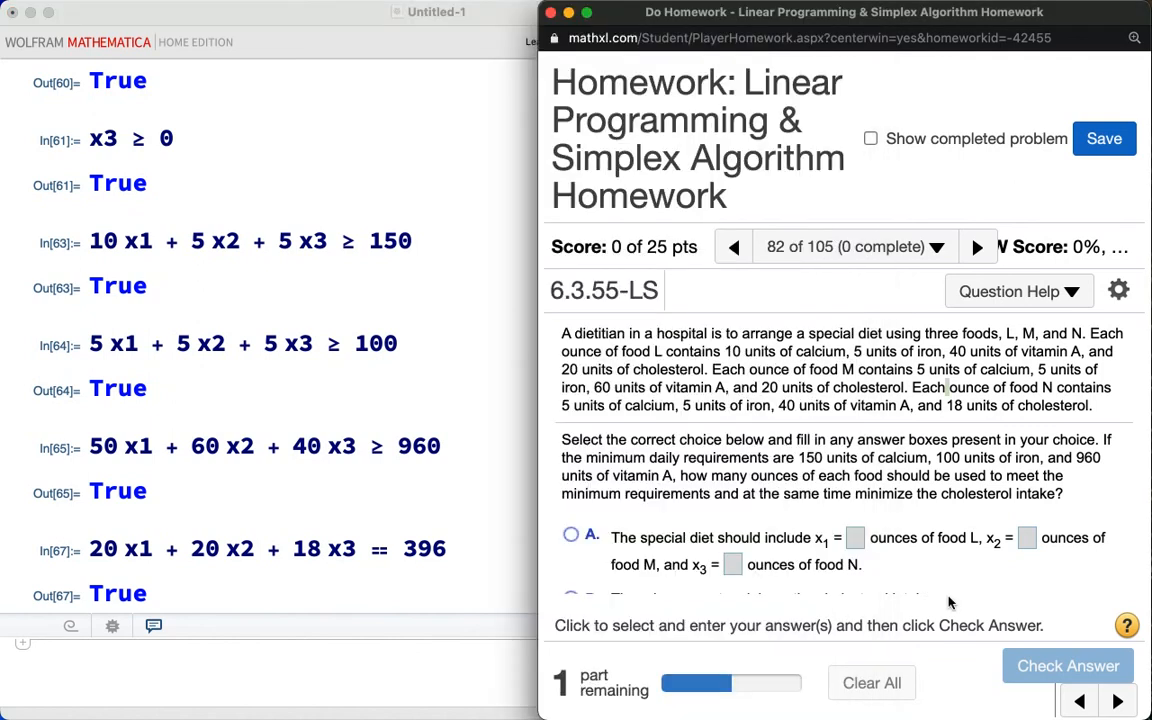
left_click(570, 537)
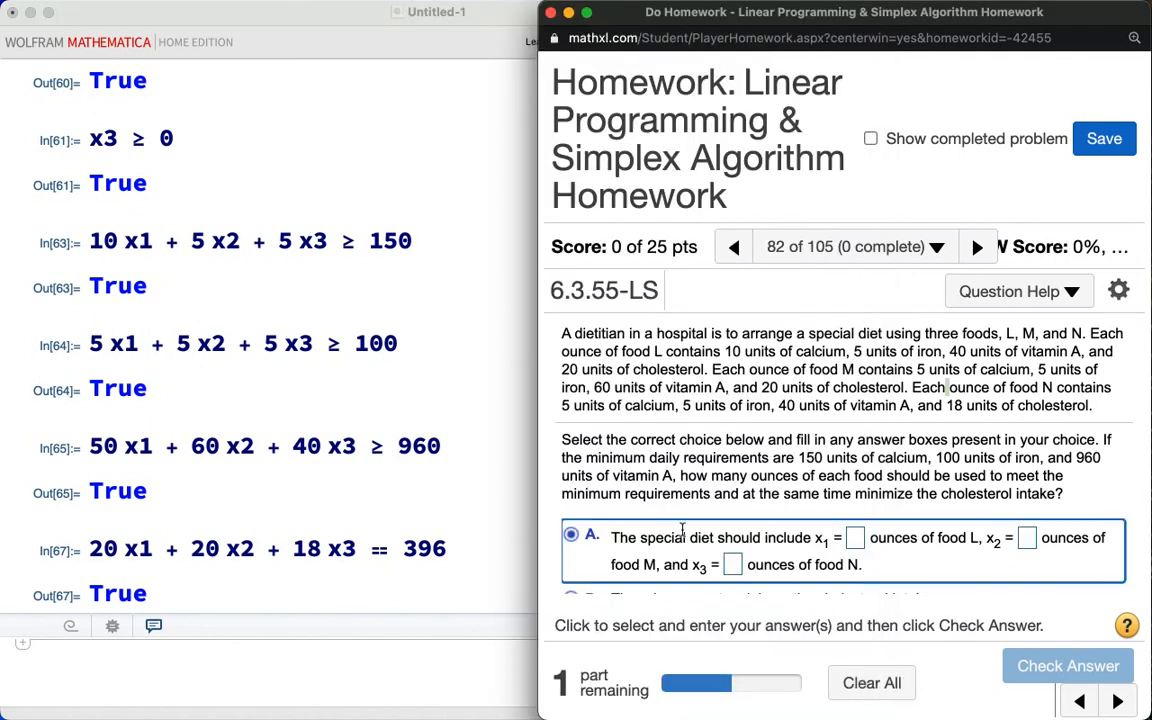
left_click(855, 538)
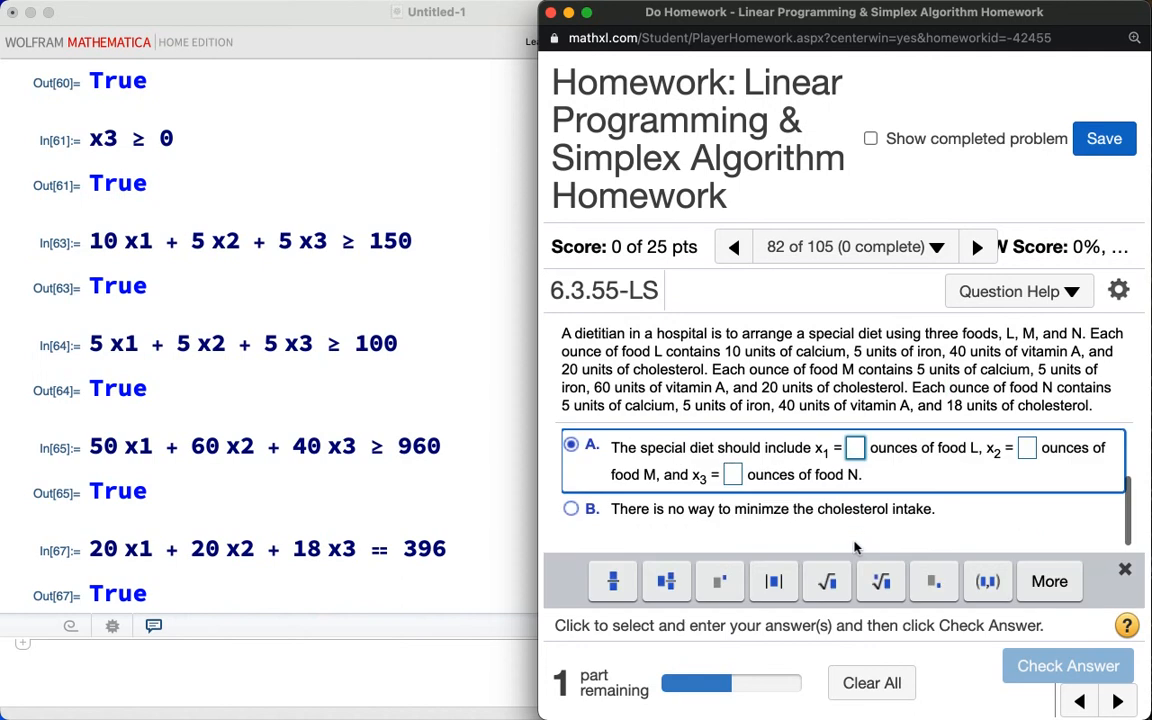
scroll(427, 405, "down", 1)
left_click(430, 408)
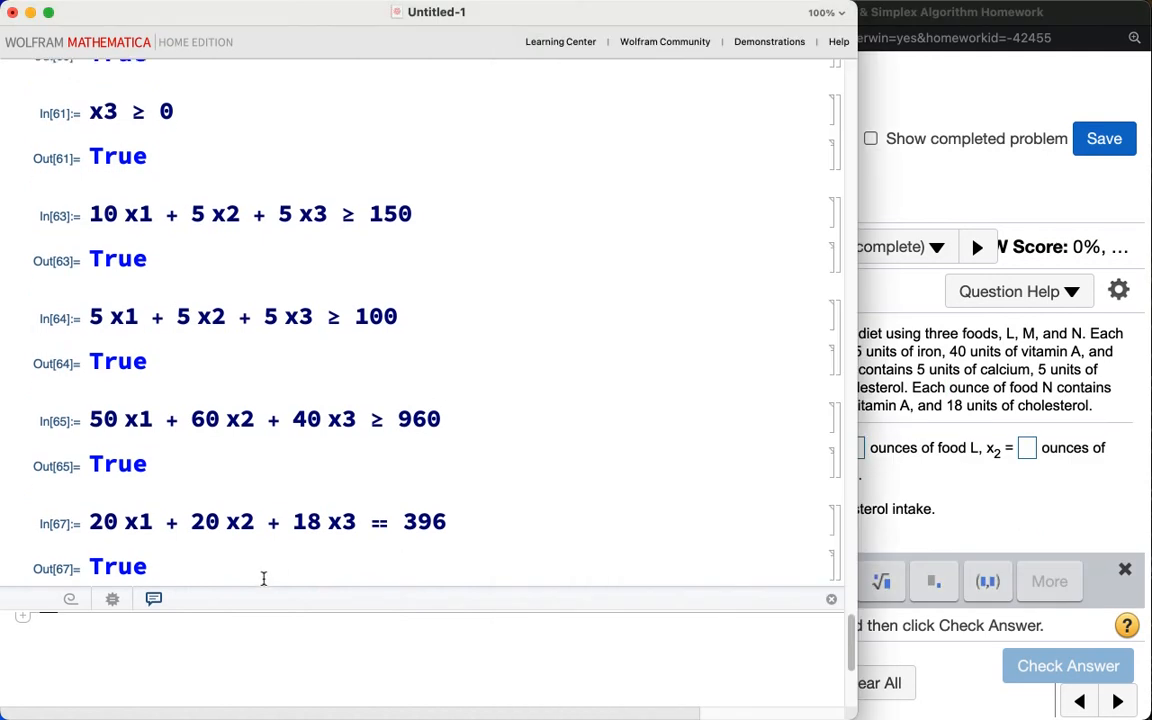
scroll(296, 447, "up", 10)
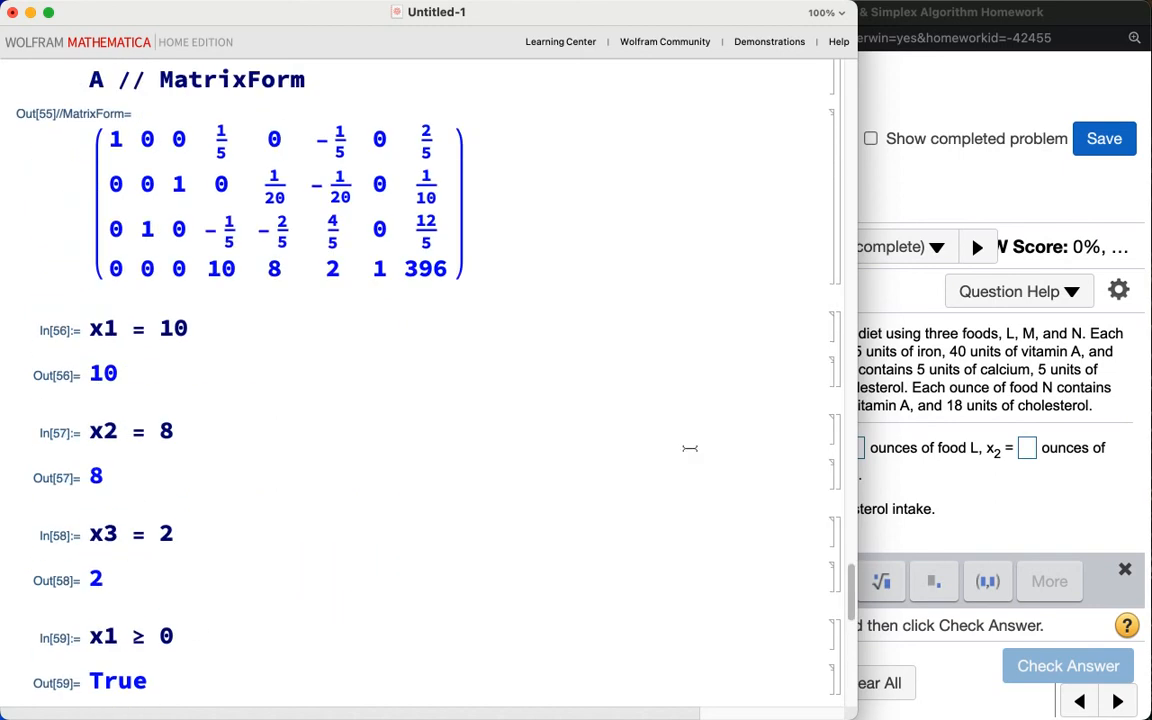
left_click(998, 478)
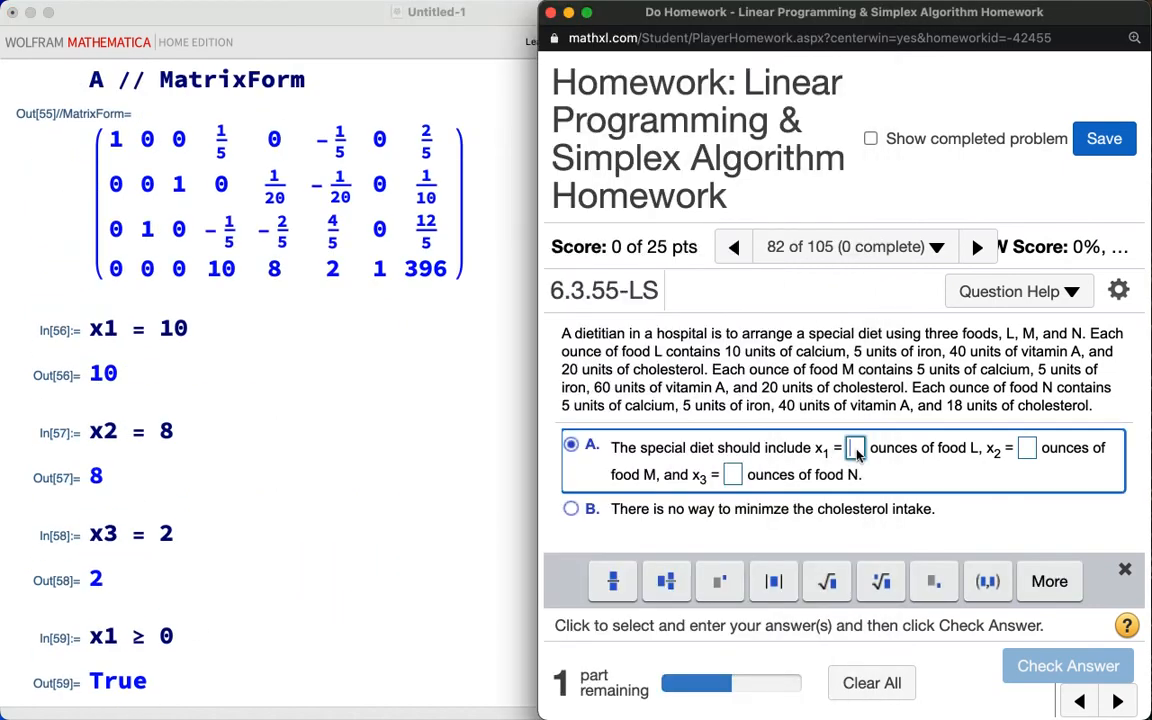
type("10")
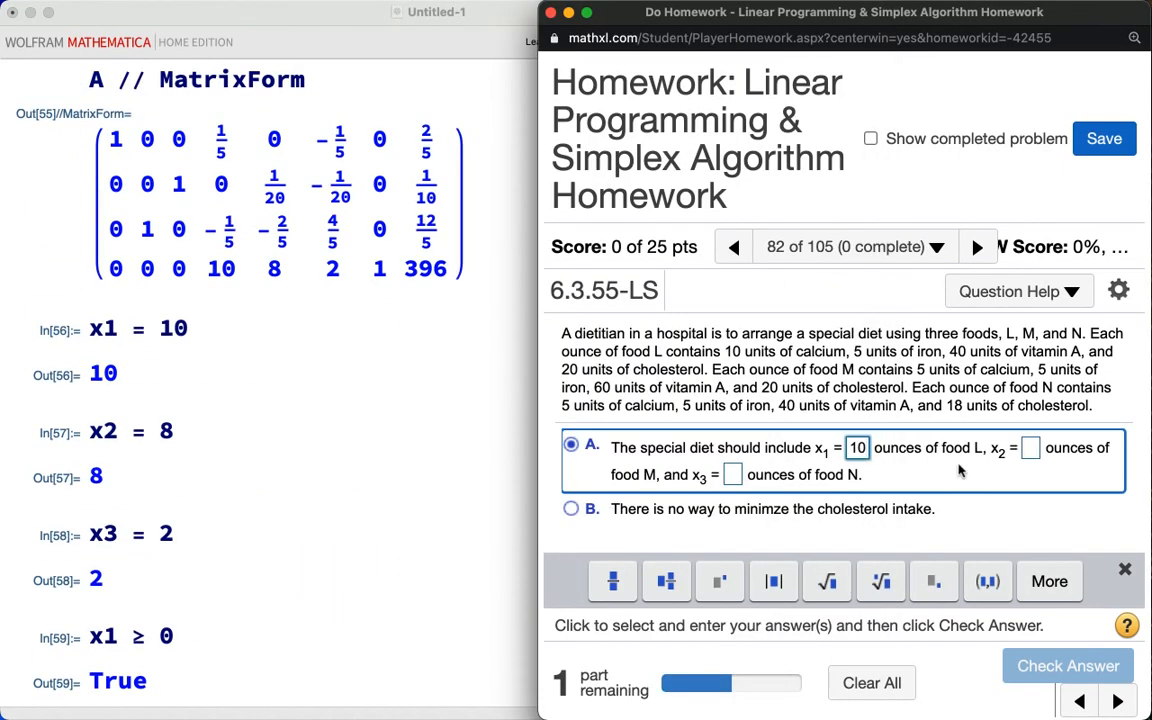
left_click(1030, 450)
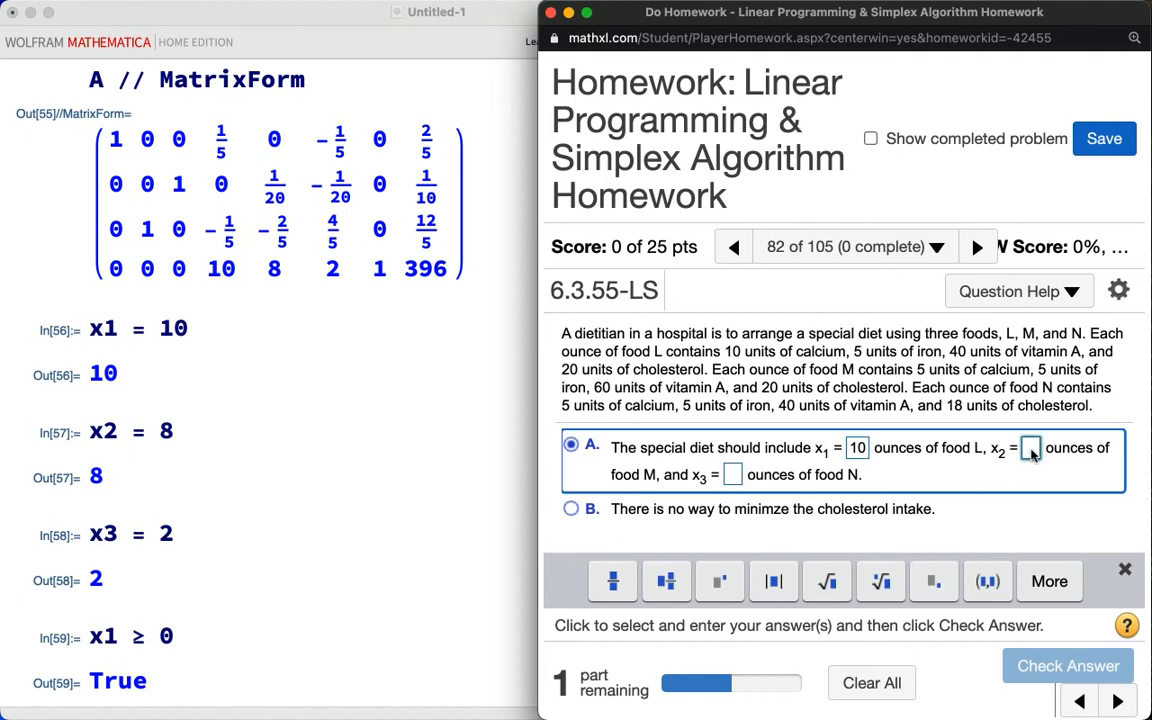
type("8")
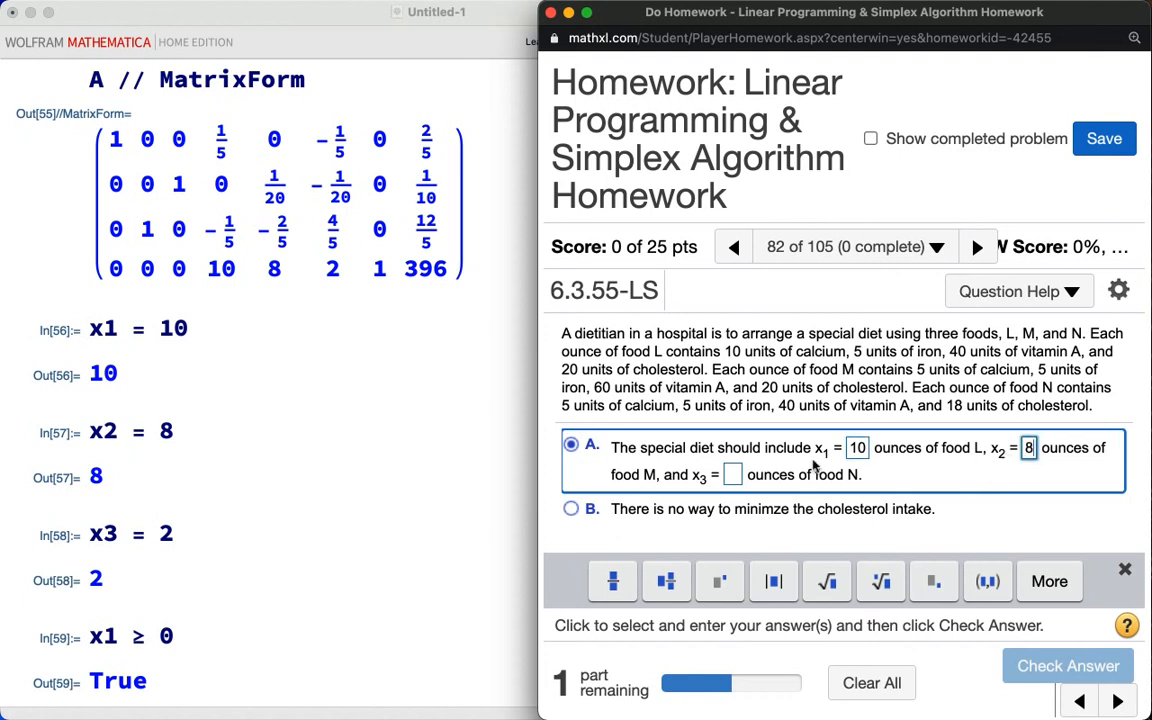
left_click(733, 477)
type("2")
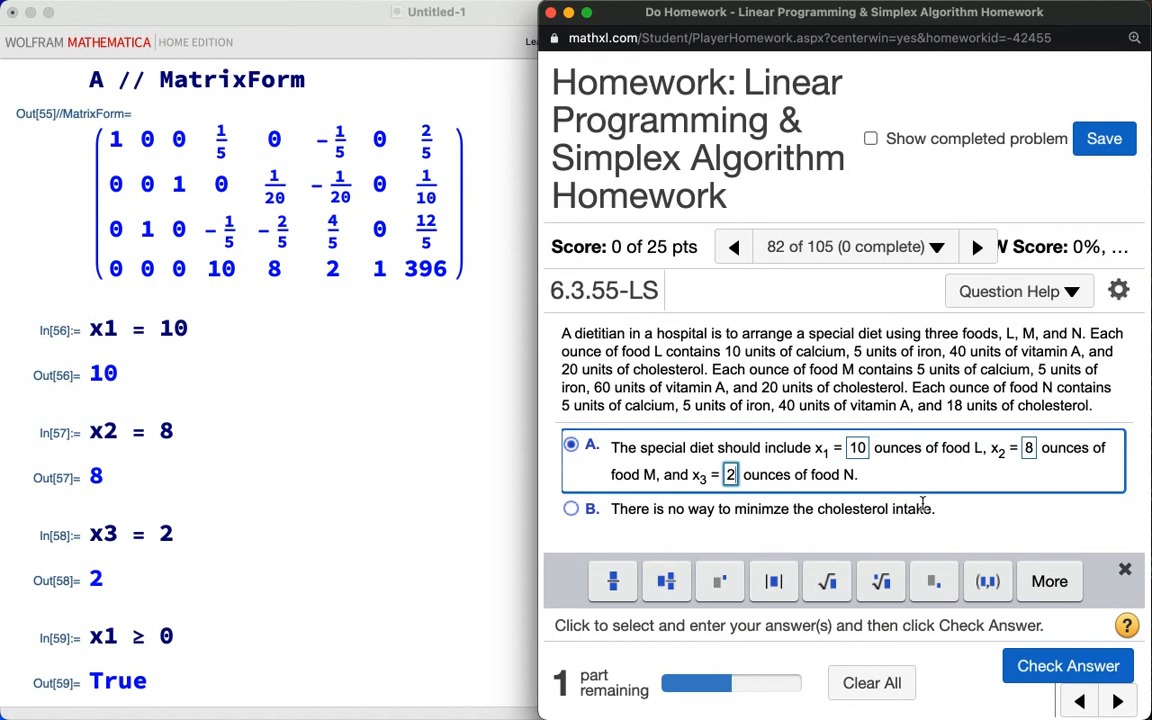
Step: Check the diet answer, dismiss the feedback, and continue to the next part
scroll(1025, 497, "up", 1)
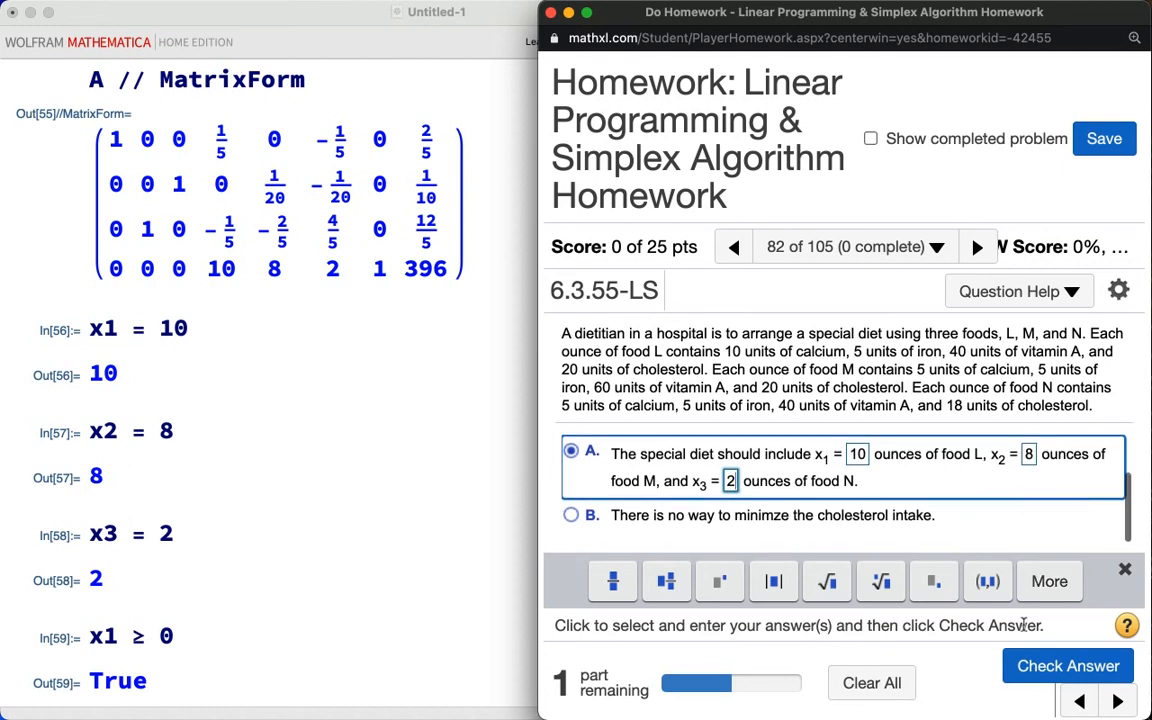
left_click(1023, 664)
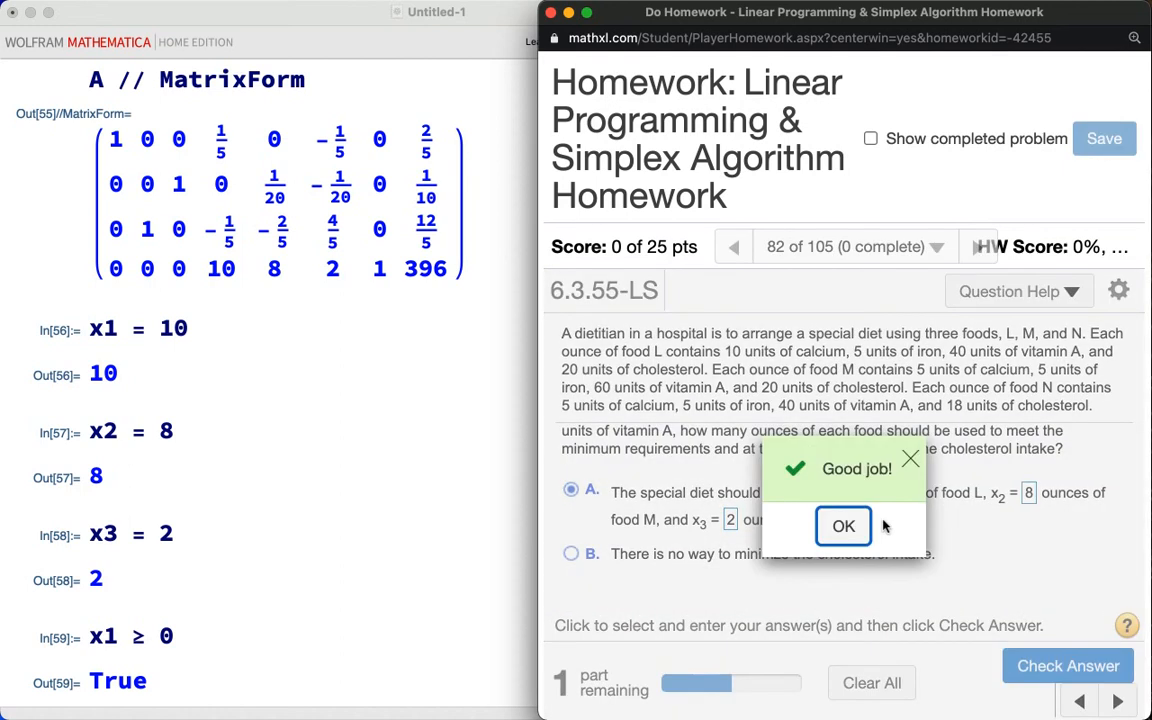
left_click(852, 527)
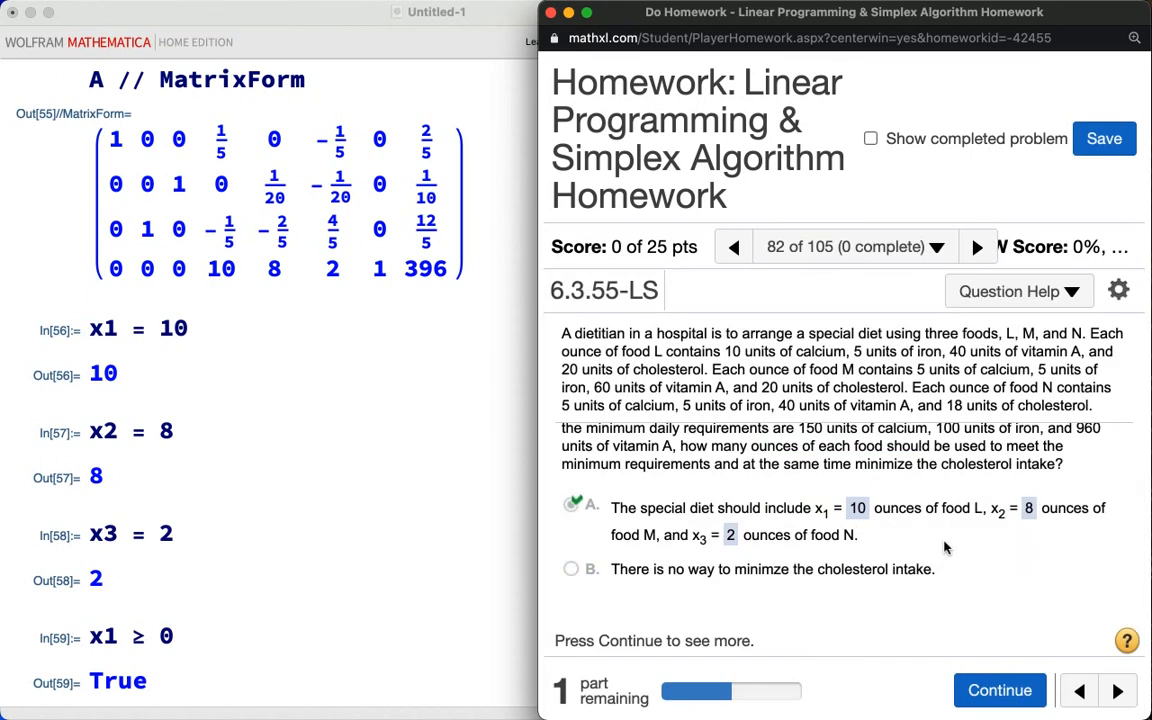
left_click(973, 689)
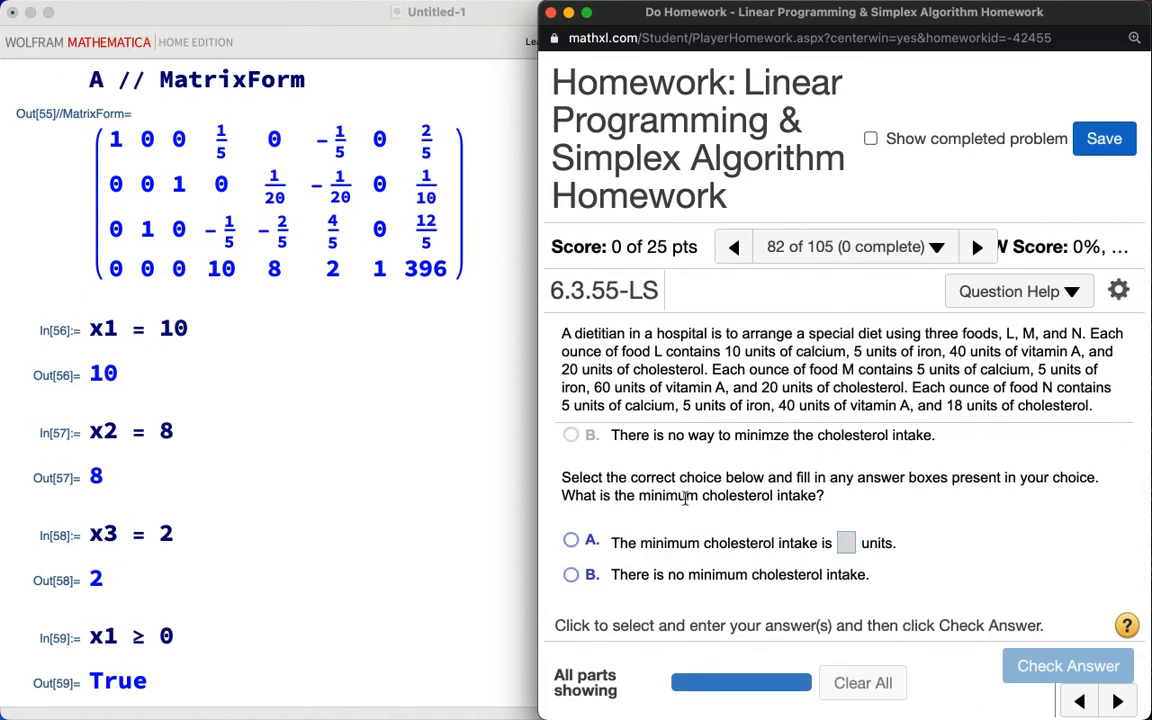
Step: Select choice A, enter 396 as the minimum cholesterol intake, check the answer and close the feedback
left_click(573, 541)
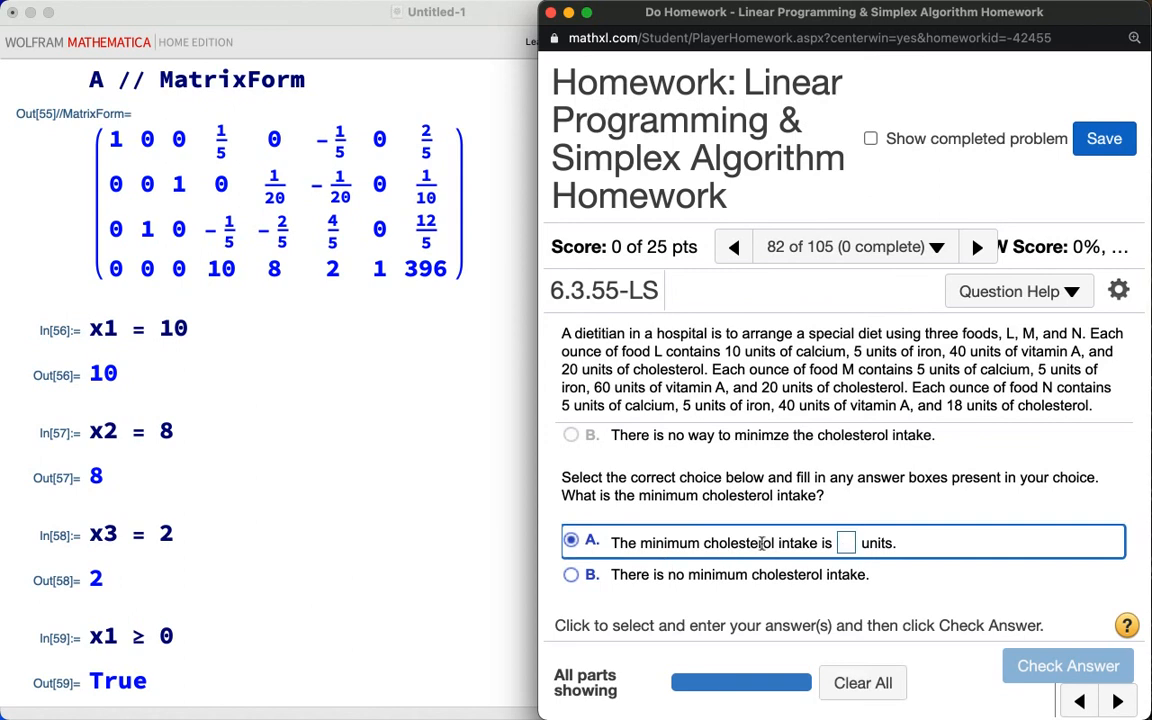
left_click(845, 544)
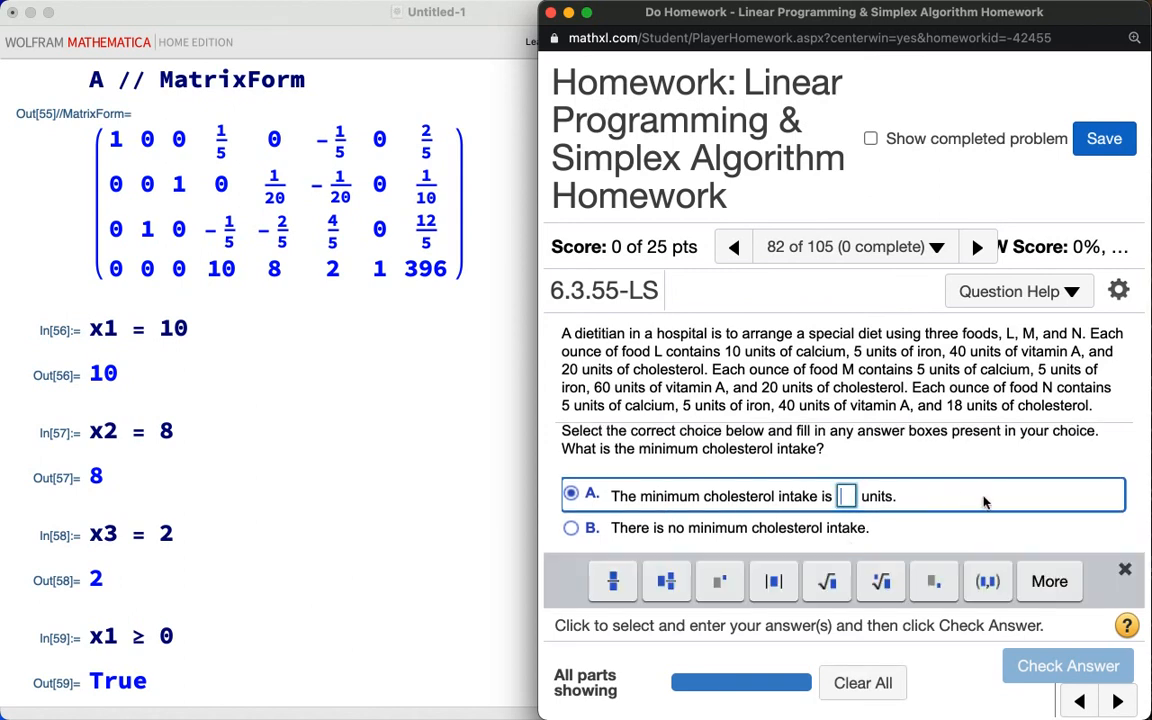
type("396")
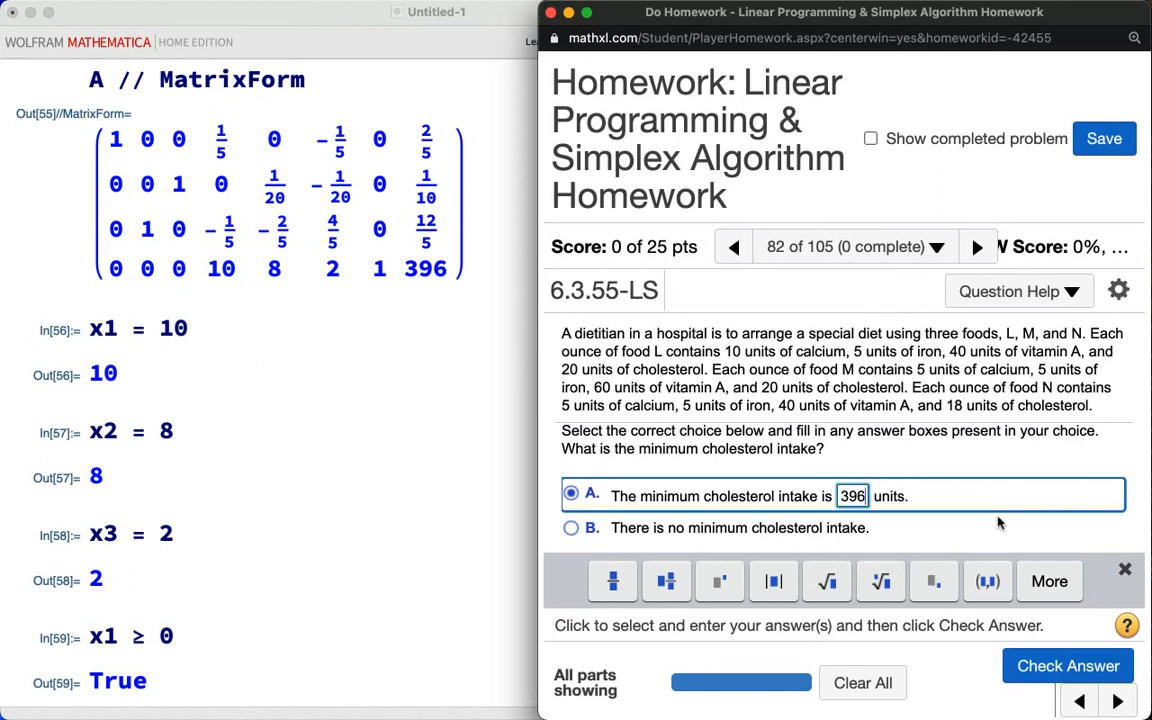
left_click(1045, 668)
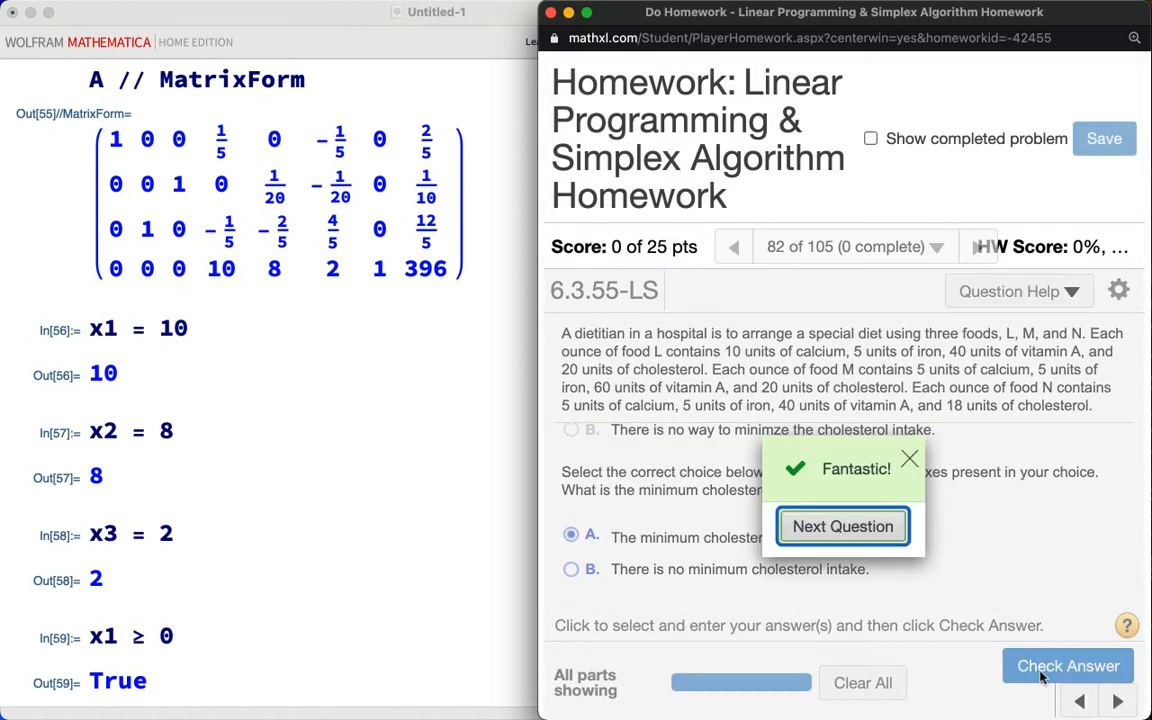
left_click(909, 460)
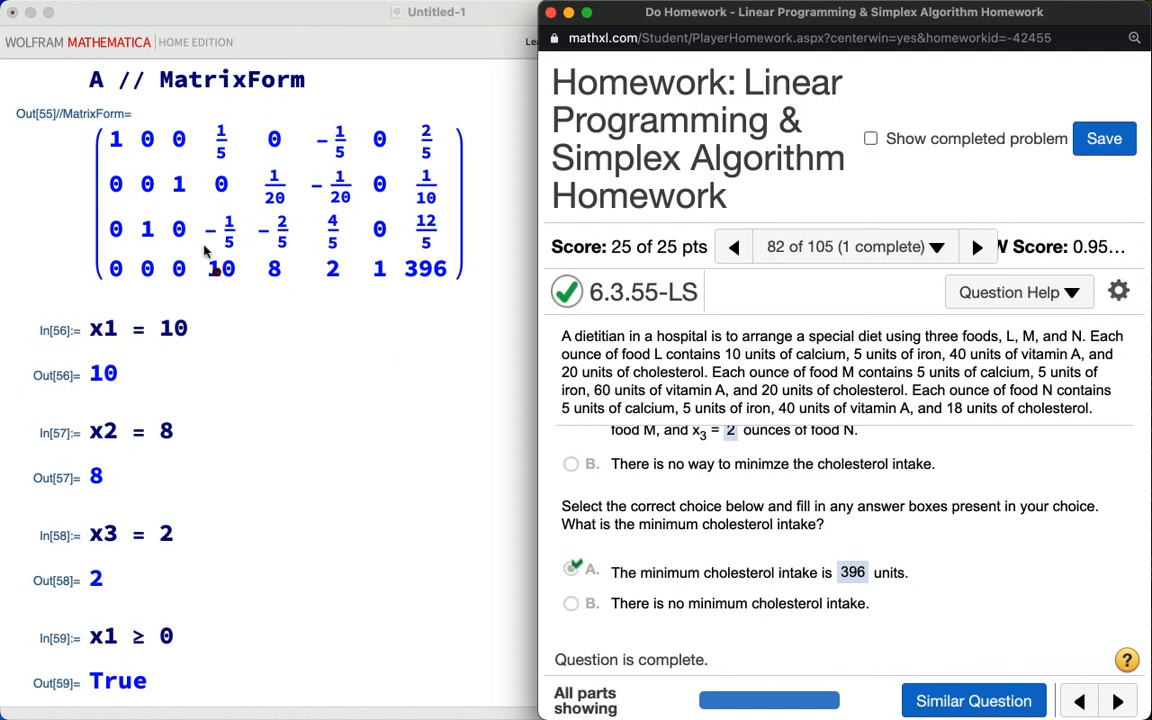
left_click_drag(206, 193, 206, 258)
left_click_drag(272, 205, 340, 255)
mouse_move(405, 176)
left_mouse_down()
mouse_move(405, 238)
mouse_move(442, 211)
mouse_move(488, 228)
mouse_move(478, 256)
left_mouse_up()
mouse_move(490, 188)
left_mouse_down()
mouse_move(540, 184)
mouse_move(556, 258)
left_mouse_up()
left_click_drag(562, 185, 627, 300)
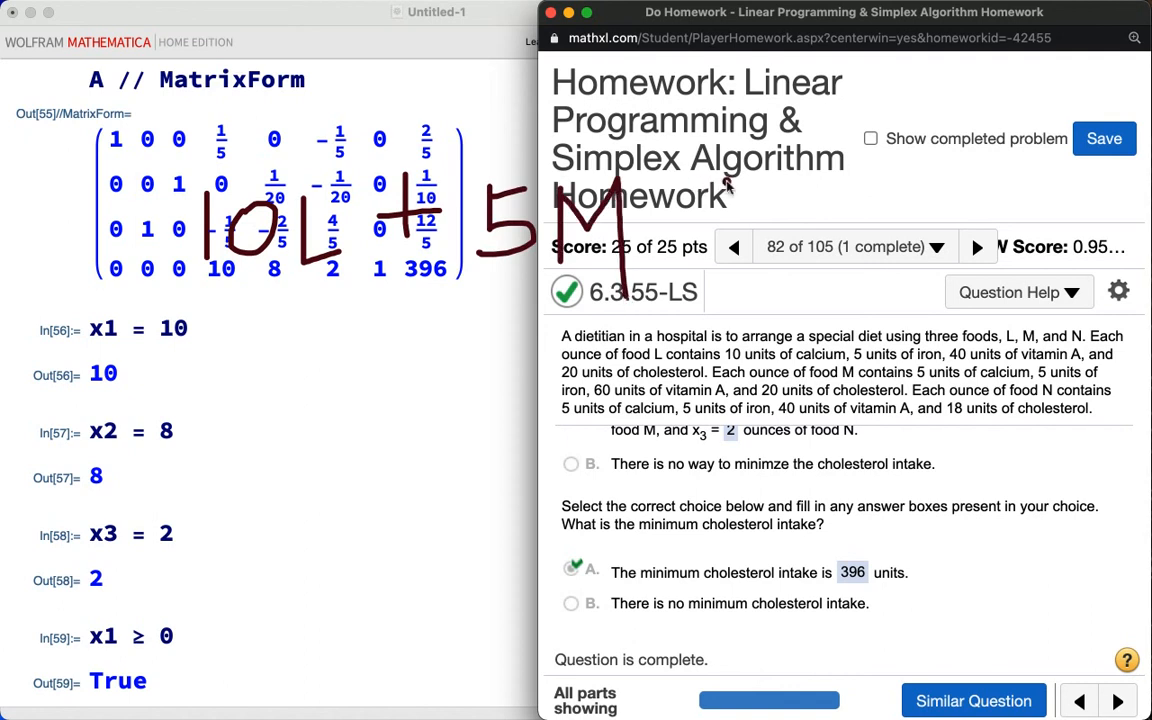
mouse_move(727, 180)
left_mouse_down()
mouse_move(726, 262)
mouse_move(752, 220)
mouse_move(805, 213)
left_mouse_up()
mouse_move(829, 184)
left_mouse_down()
mouse_move(874, 221)
mouse_move(812, 252)
mouse_move(834, 187)
mouse_move(865, 182)
mouse_move(899, 252)
left_mouse_up()
mouse_move(899, 173)
left_mouse_down()
mouse_move(935, 225)
mouse_move(946, 166)
left_mouse_up()
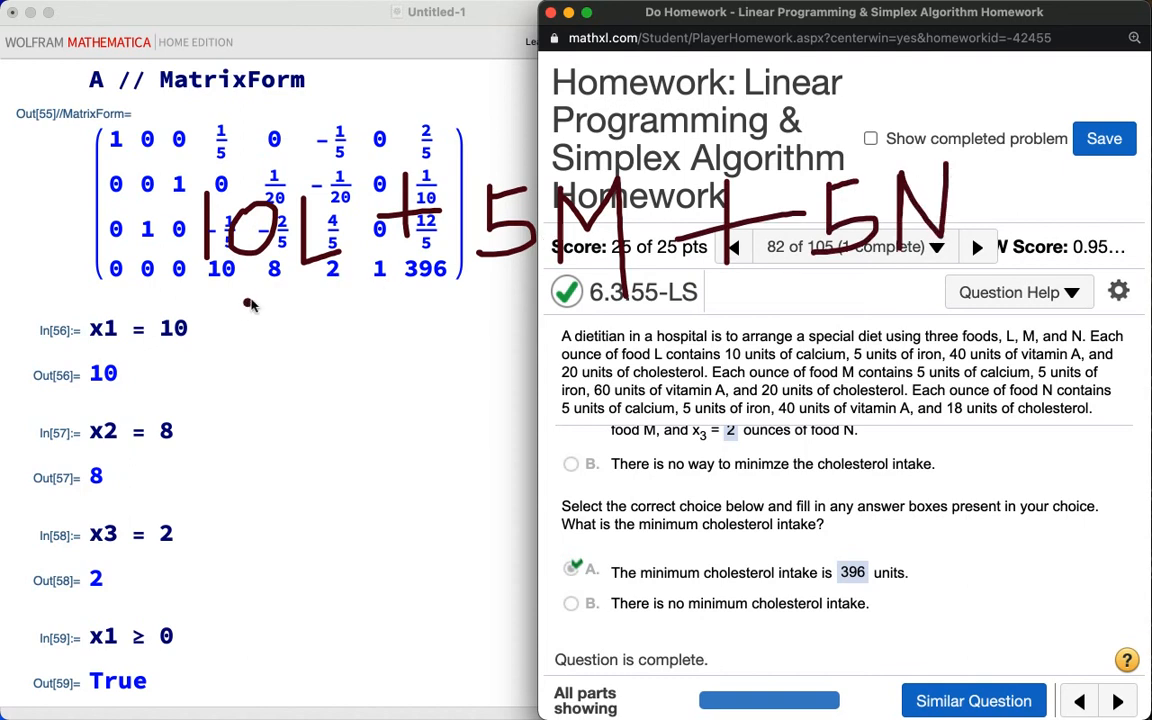
left_click_drag(251, 302, 238, 343)
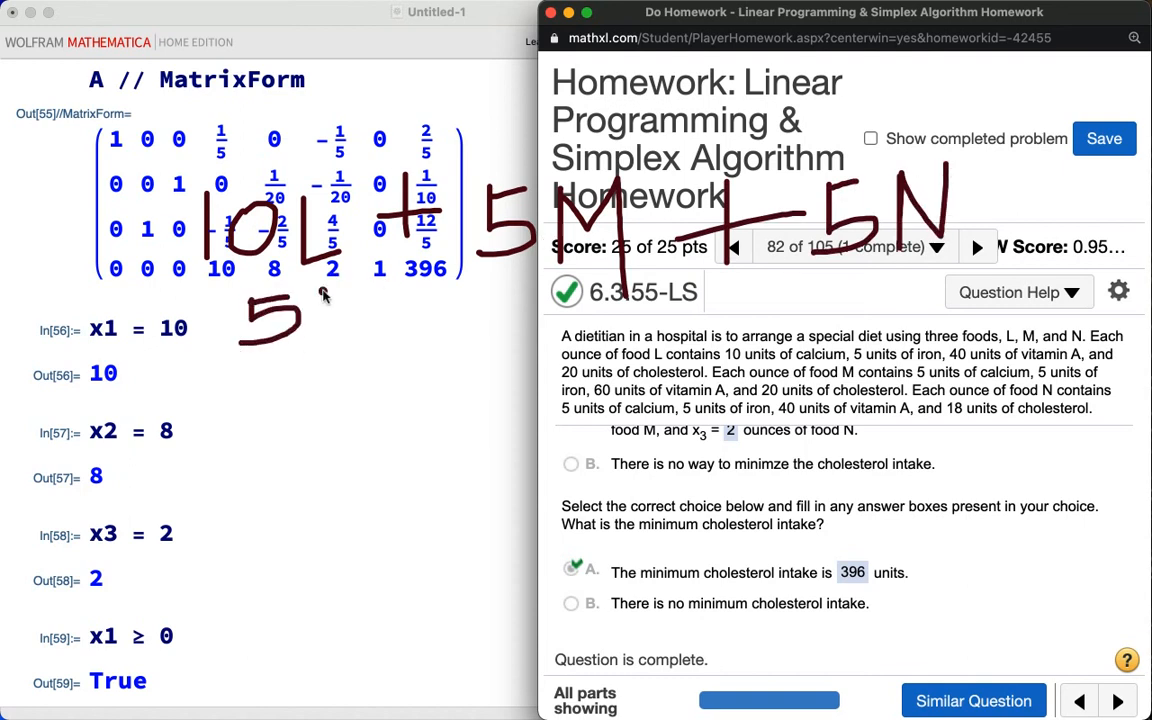
left_click_drag(322, 297, 378, 320)
left_click(404, 322)
mouse_move(432, 285)
left_mouse_down()
mouse_move(432, 316)
mouse_move(452, 300)
mouse_move(496, 306)
mouse_move(482, 331)
mouse_move(551, 272)
mouse_move(600, 320)
left_mouse_up()
mouse_move(700, 284)
left_mouse_down()
mouse_move(700, 324)
mouse_move(763, 308)
mouse_move(762, 338)
left_mouse_up()
left_click_drag(765, 293, 850, 295)
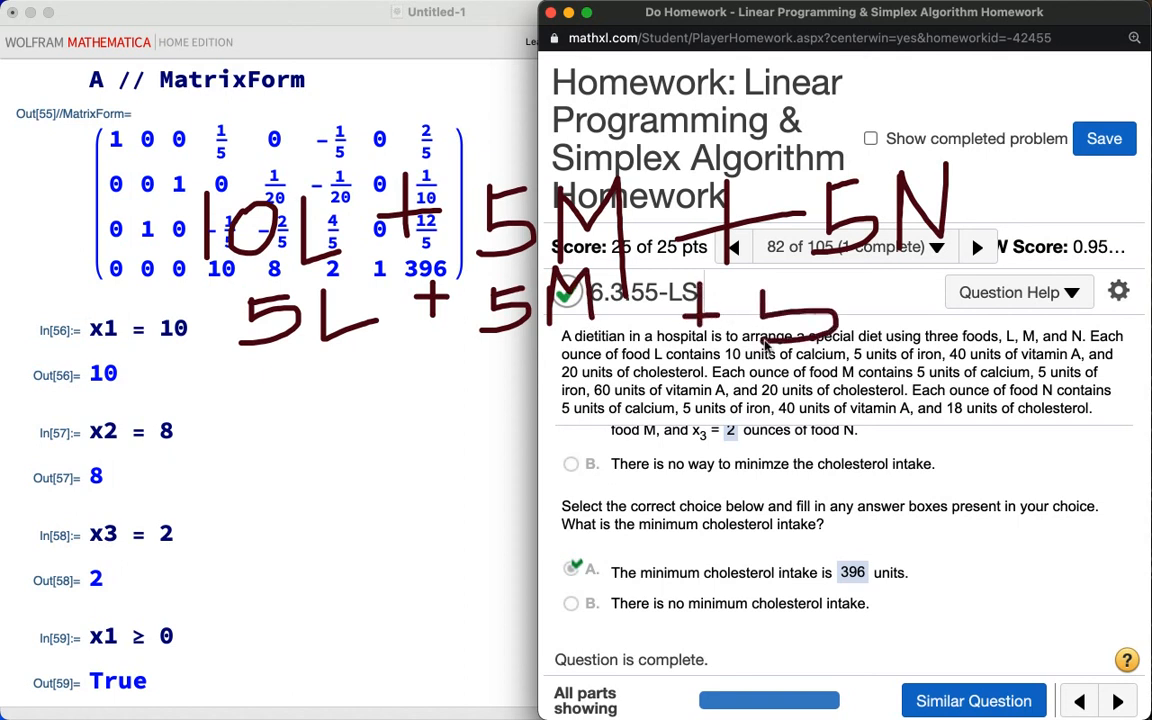
mouse_move(858, 346)
left_mouse_down()
mouse_move(862, 282)
mouse_move(900, 275)
left_mouse_up()
mouse_move(240, 372)
left_mouse_down()
mouse_move(278, 405)
mouse_move(268, 432)
left_mouse_up()
mouse_move(300, 382)
left_mouse_down()
mouse_move(285, 398)
mouse_move(308, 390)
mouse_move(404, 418)
left_mouse_up()
left_click_drag(455, 373, 453, 447)
left_click_drag(432, 400, 497, 398)
mouse_move(538, 362)
left_mouse_down()
mouse_move(520, 430)
mouse_move(522, 415)
left_mouse_up()
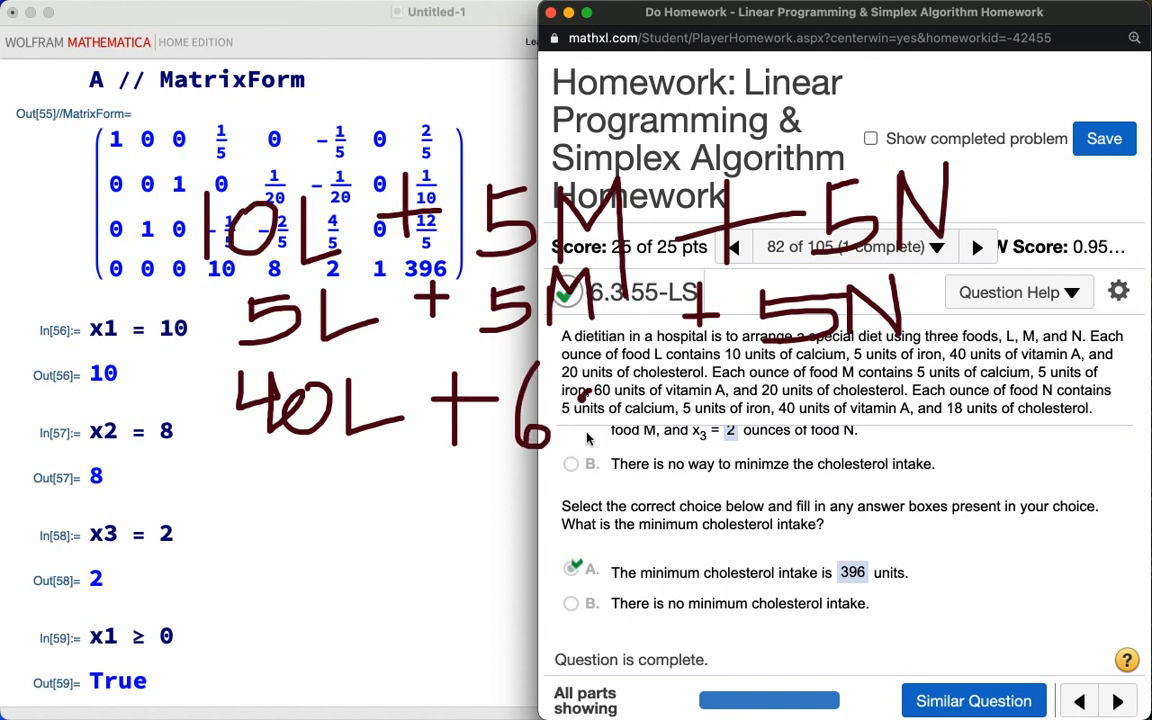
mouse_move(604, 370)
left_mouse_down()
mouse_move(582, 420)
mouse_move(630, 400)
mouse_move(700, 418)
left_mouse_up()
mouse_move(712, 372)
left_mouse_down()
mouse_move(710, 435)
mouse_move(757, 408)
left_mouse_up()
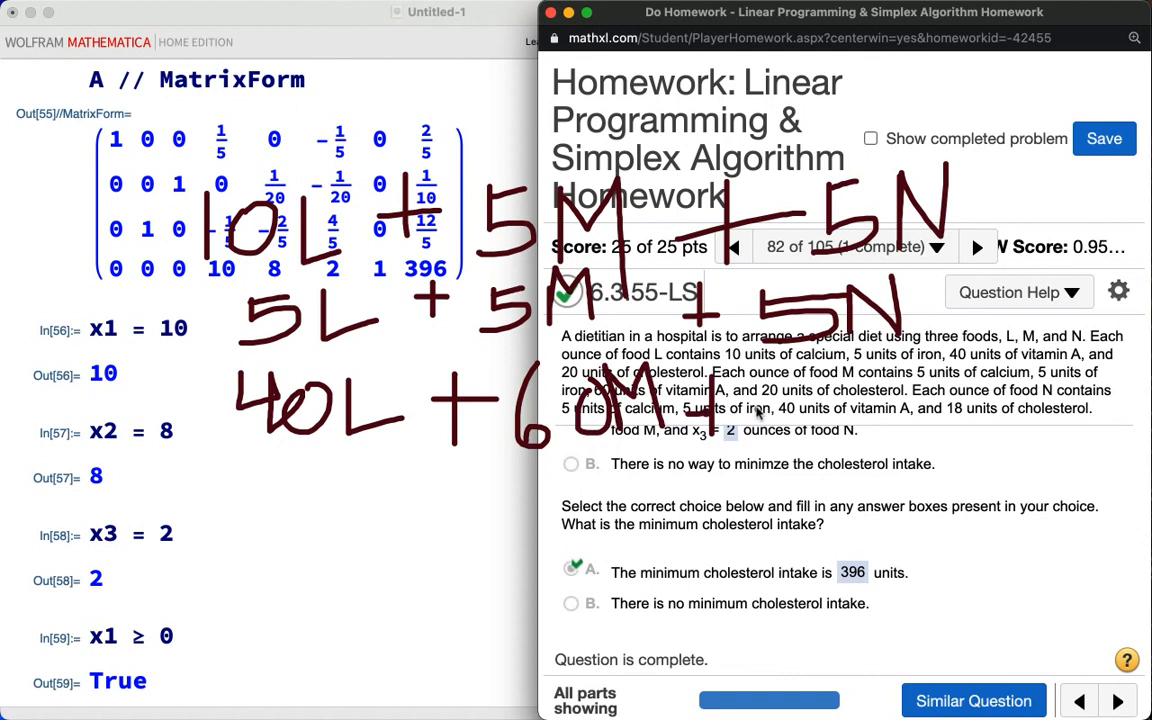
mouse_move(786, 366)
left_mouse_down()
mouse_move(814, 394)
mouse_move(812, 376)
mouse_move(812, 430)
left_mouse_up()
mouse_move(870, 381)
left_mouse_down()
mouse_move(884, 411)
mouse_move(866, 380)
left_mouse_up()
mouse_move(898, 430)
left_mouse_down()
mouse_move(898, 380)
mouse_move(944, 428)
mouse_move(945, 370)
left_mouse_up()
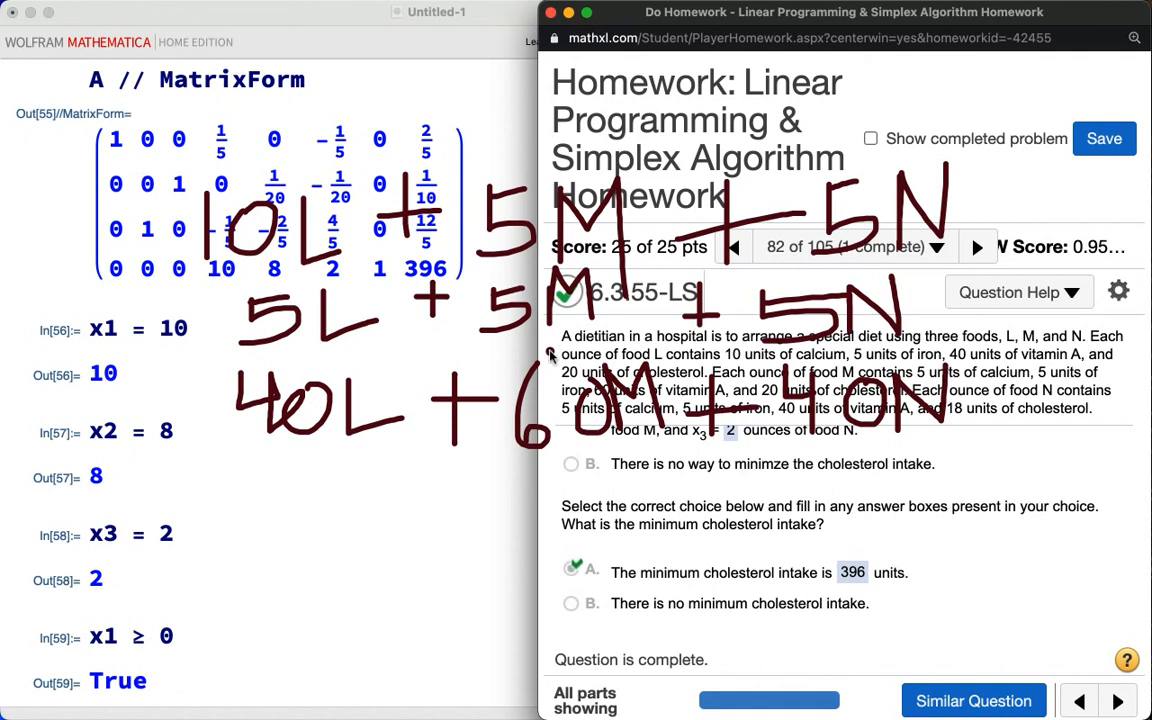
mouse_move(97, 468)
left_mouse_down()
mouse_move(55, 590)
mouse_move(78, 645)
left_mouse_up()
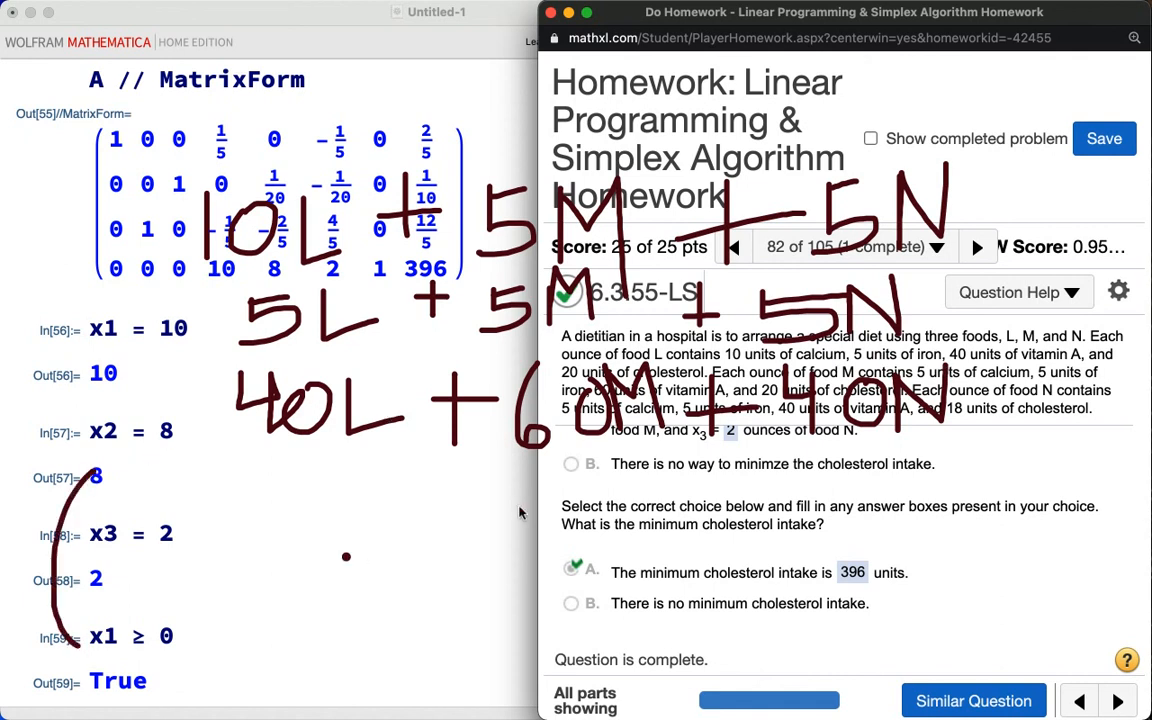
left_click_drag(492, 468, 512, 688)
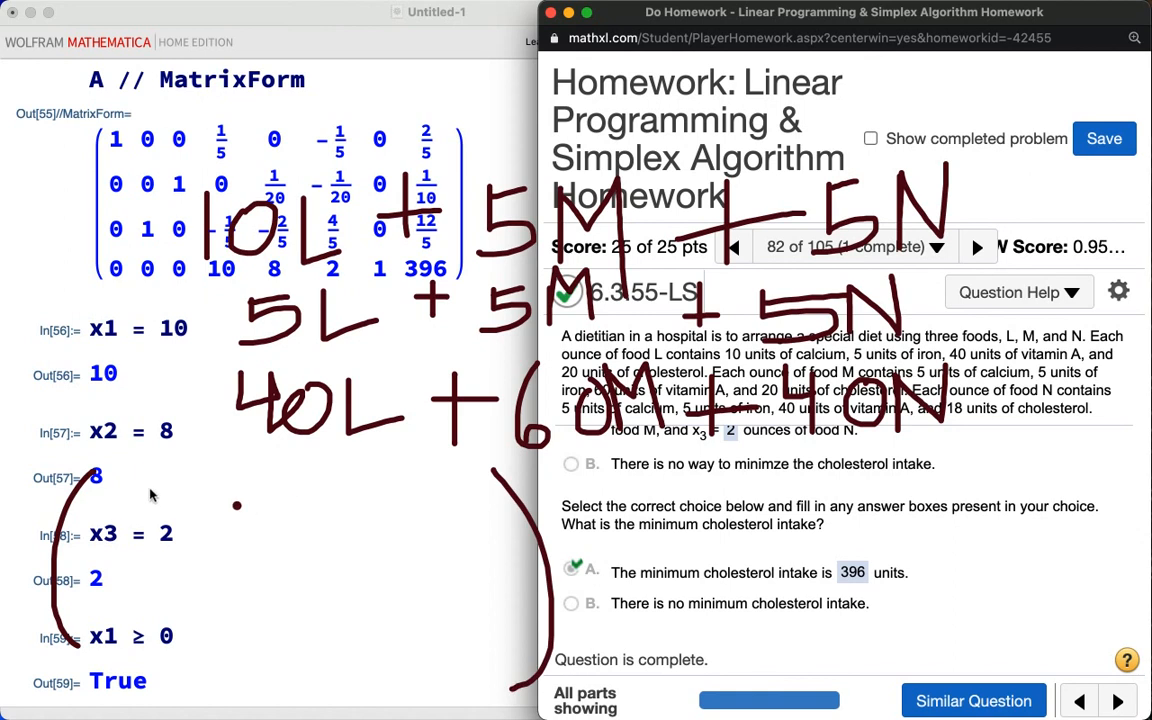
left_click_drag(128, 478, 128, 512)
left_click_drag(160, 470, 161, 485)
left_click_drag(260, 472, 260, 513)
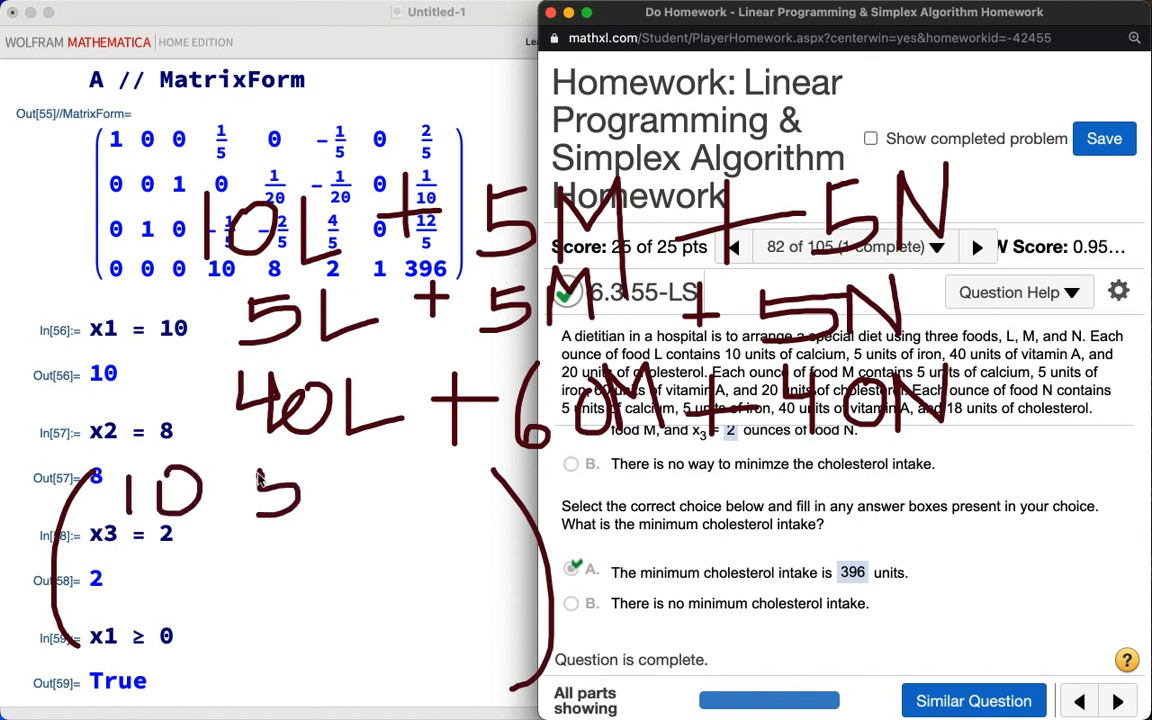
mouse_move(352, 468)
left_mouse_down()
mouse_move(352, 516)
mouse_move(390, 471)
left_mouse_up()
mouse_move(144, 541)
left_mouse_down()
mouse_move(140, 576)
mouse_move(173, 541)
left_mouse_up()
mouse_move(243, 541)
left_mouse_down()
mouse_move(264, 543)
mouse_move(256, 570)
mouse_move(297, 537)
left_mouse_up()
left_click(365, 537)
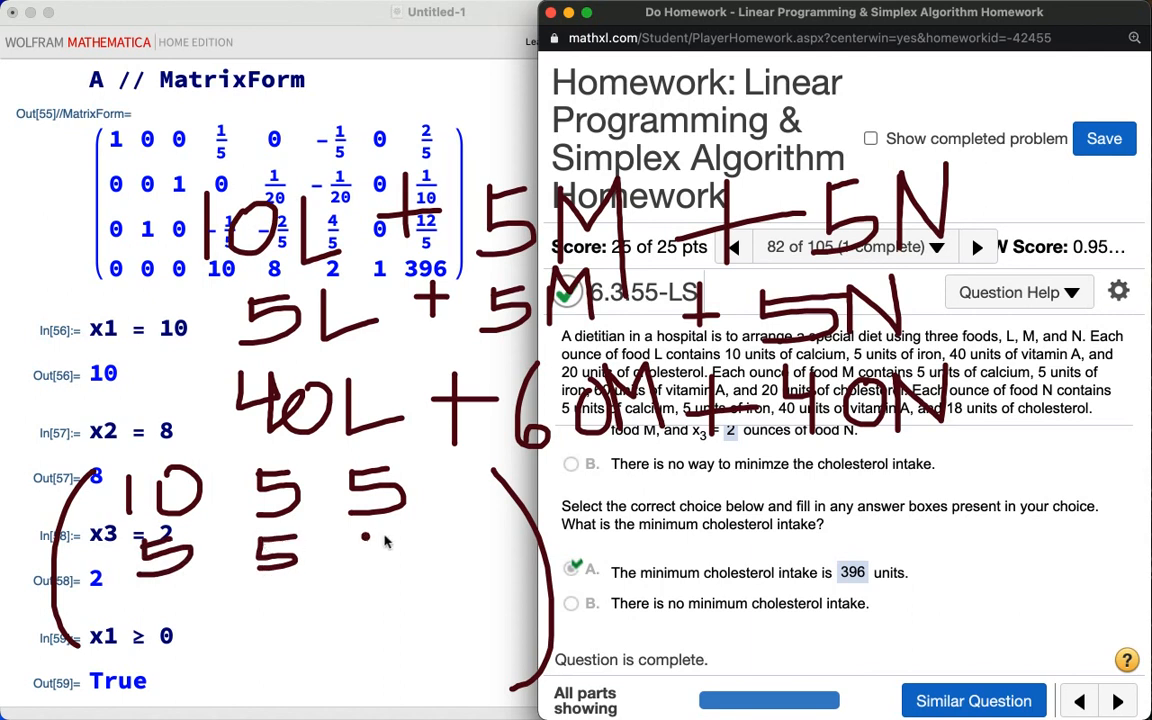
mouse_move(368, 540)
left_mouse_down()
mouse_move(350, 566)
mouse_move(412, 530)
left_mouse_up()
left_click(218, 605)
mouse_move(131, 594)
left_mouse_down()
mouse_move(165, 611)
mouse_move(162, 637)
mouse_move(182, 640)
left_mouse_up()
mouse_move(266, 600)
left_mouse_down()
mouse_move(287, 633)
mouse_move(263, 628)
mouse_move(316, 606)
mouse_move(351, 628)
mouse_move(400, 633)
mouse_move(392, 655)
left_mouse_up()
left_click_drag(452, 618, 447, 625)
left_click_drag(575, 593, 732, 586)
left_click_drag(732, 586, 702, 627)
left_click(663, 582)
mouse_move(630, 519)
left_mouse_down()
mouse_move(630, 568)
mouse_move(658, 514)
left_mouse_up()
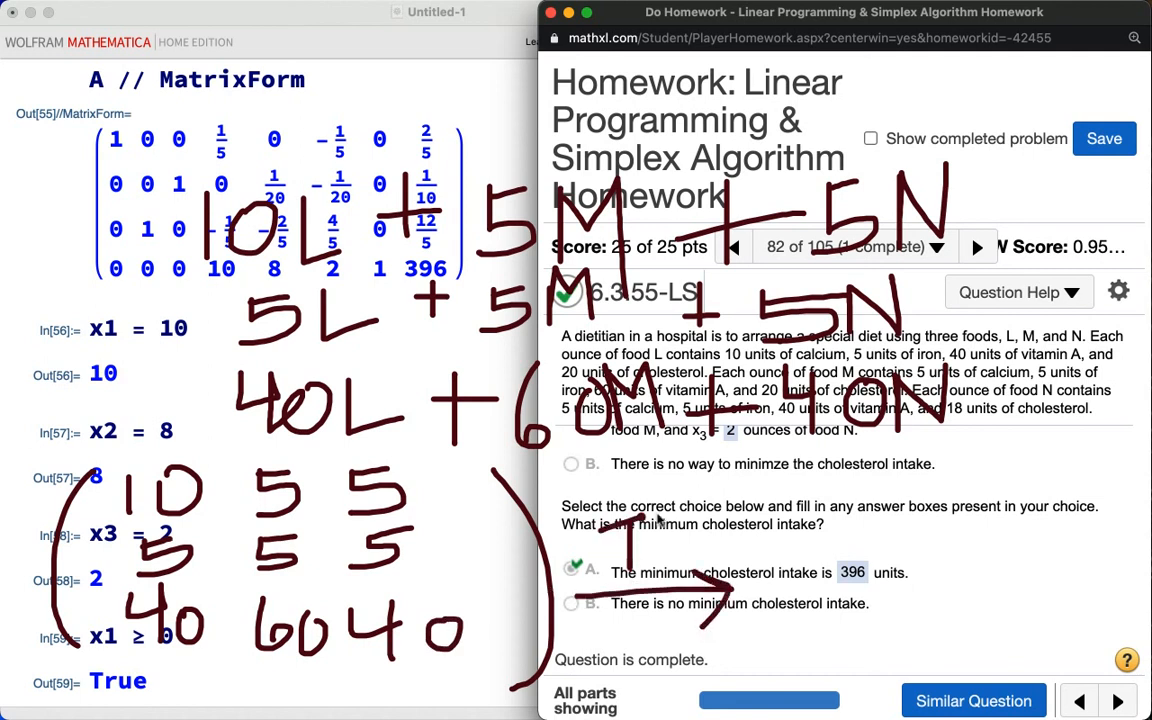
left_click_drag(815, 462, 808, 700)
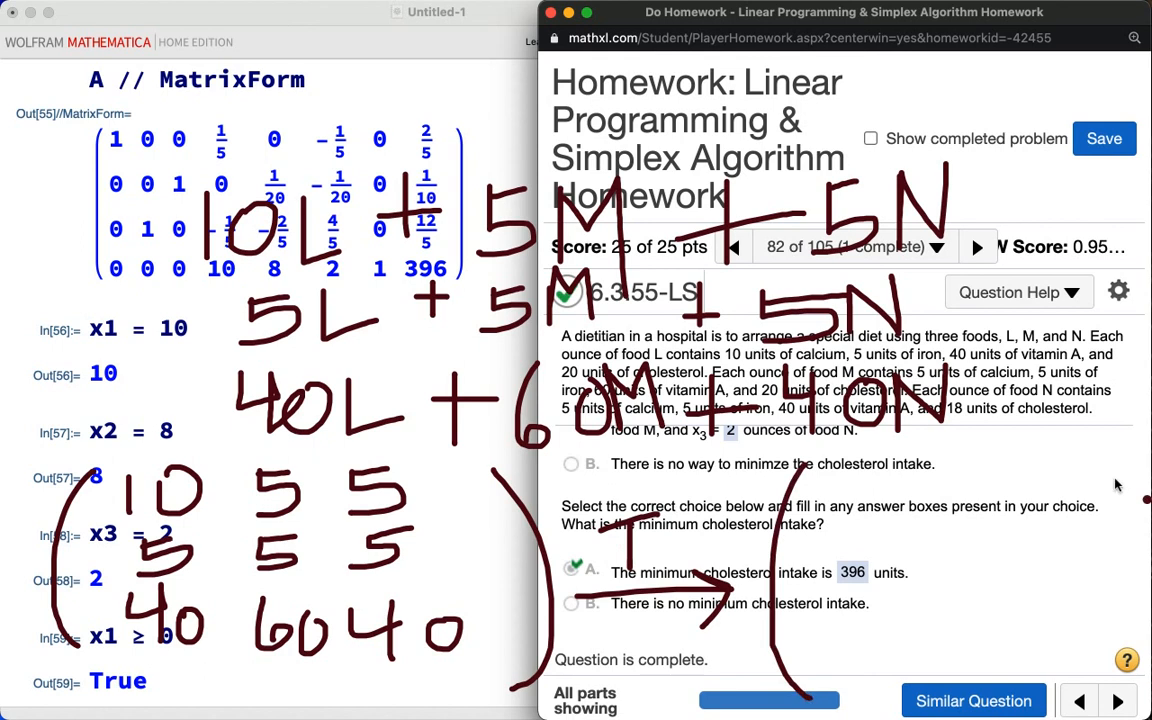
left_click_drag(1093, 458, 1078, 668)
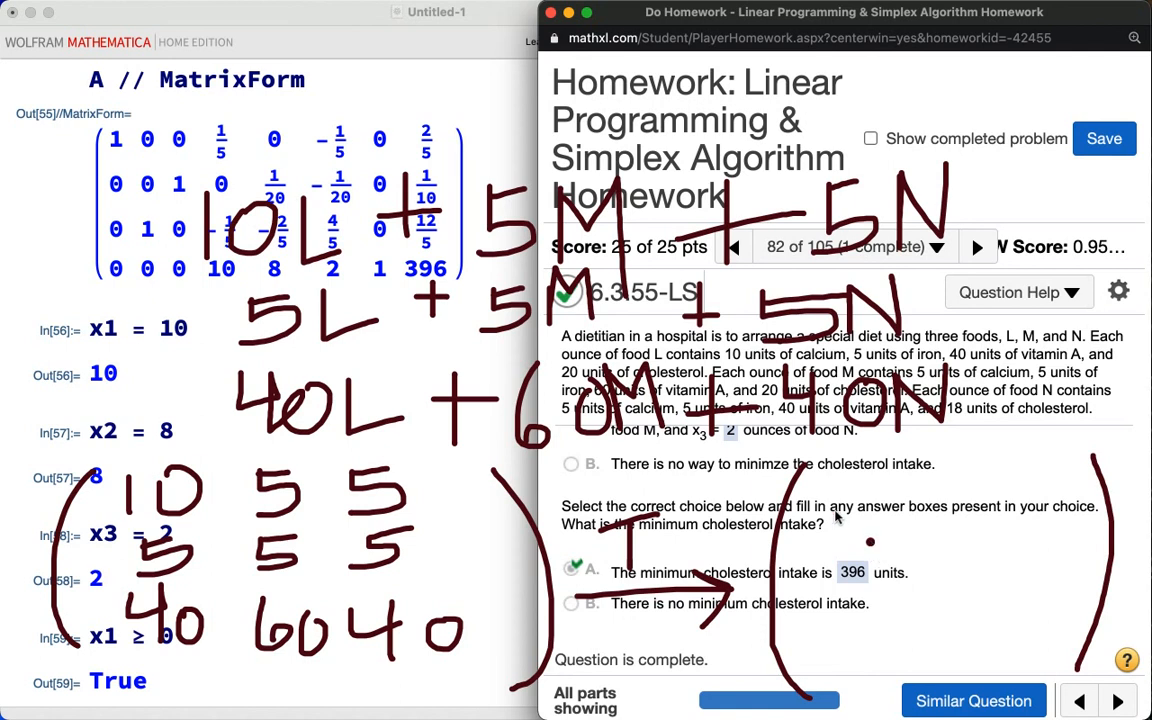
mouse_move(816, 497)
left_mouse_down()
mouse_move(815, 544)
mouse_move(836, 515)
left_mouse_up()
mouse_move(825, 577)
left_mouse_down()
mouse_move(837, 592)
mouse_move(819, 612)
mouse_move(852, 562)
left_mouse_up()
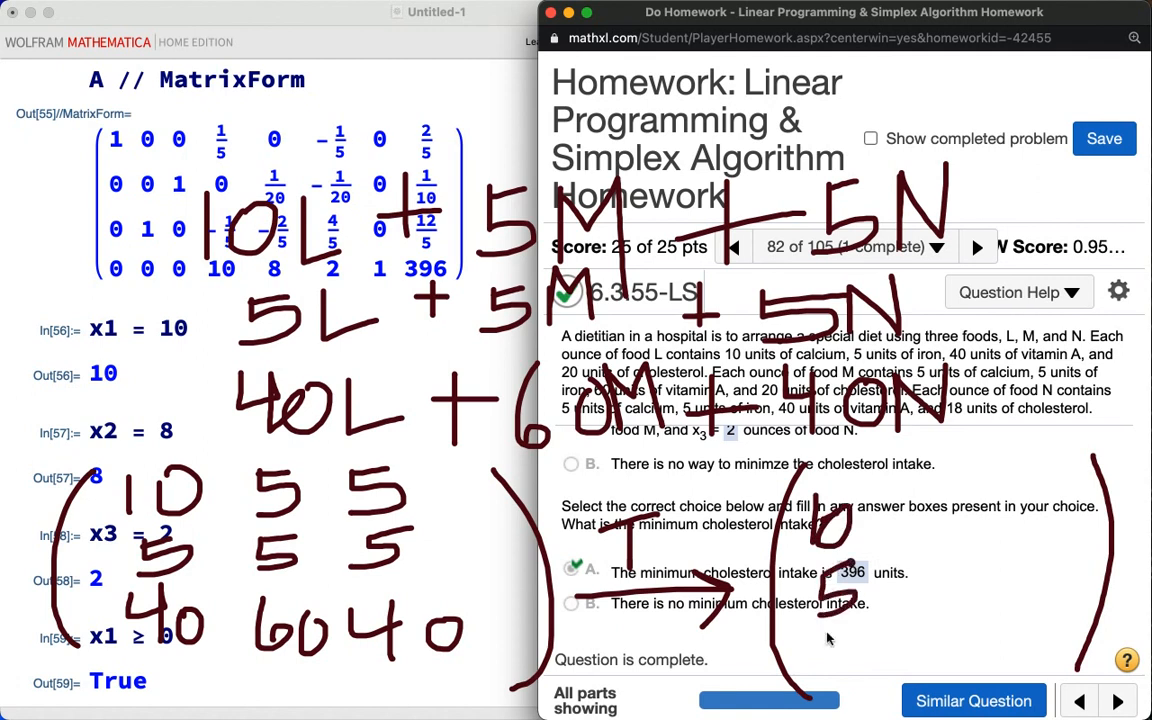
mouse_move(827, 638)
left_mouse_down()
mouse_move(849, 666)
mouse_move(823, 669)
mouse_move(855, 632)
left_mouse_up()
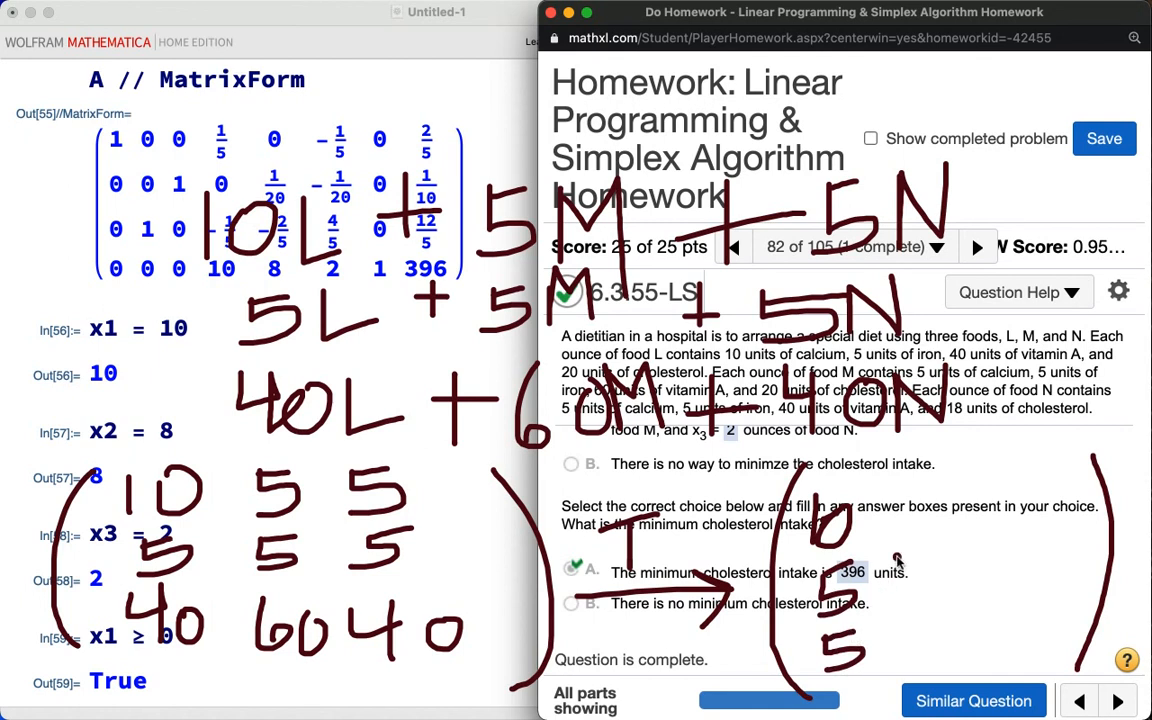
left_click_drag(923, 498, 915, 548)
left_click_drag(940, 495, 970, 490)
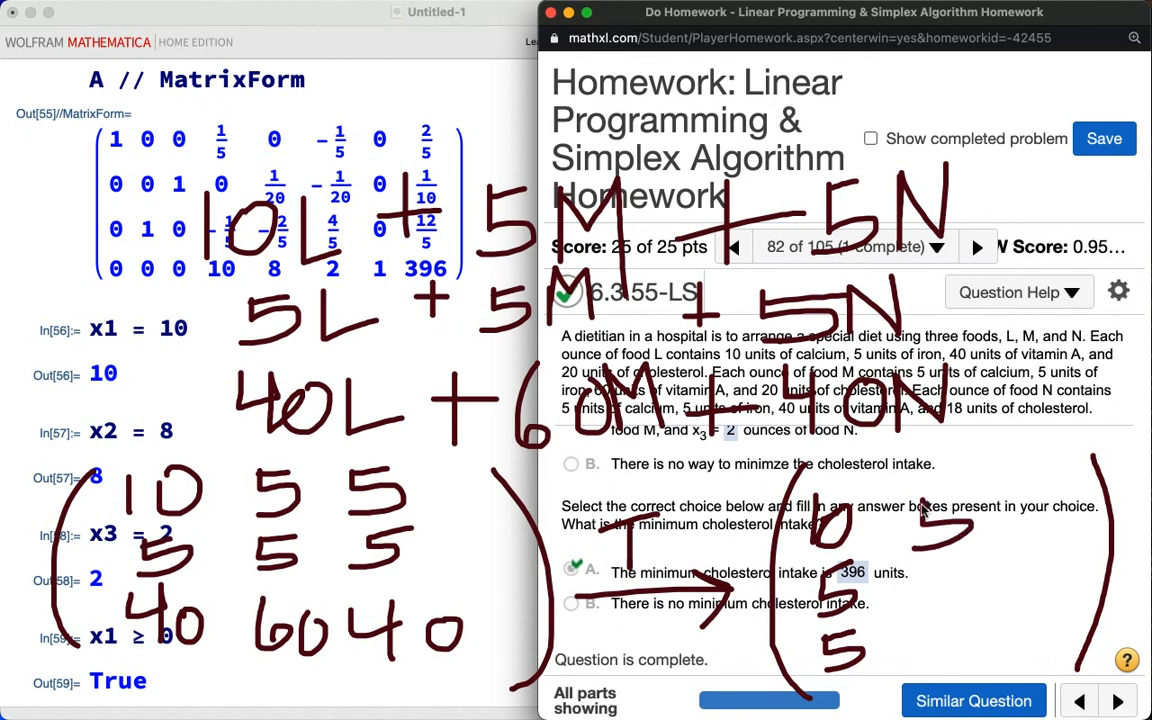
mouse_move(937, 571)
left_mouse_down()
mouse_move(957, 594)
mouse_move(934, 600)
mouse_move(973, 550)
left_mouse_up()
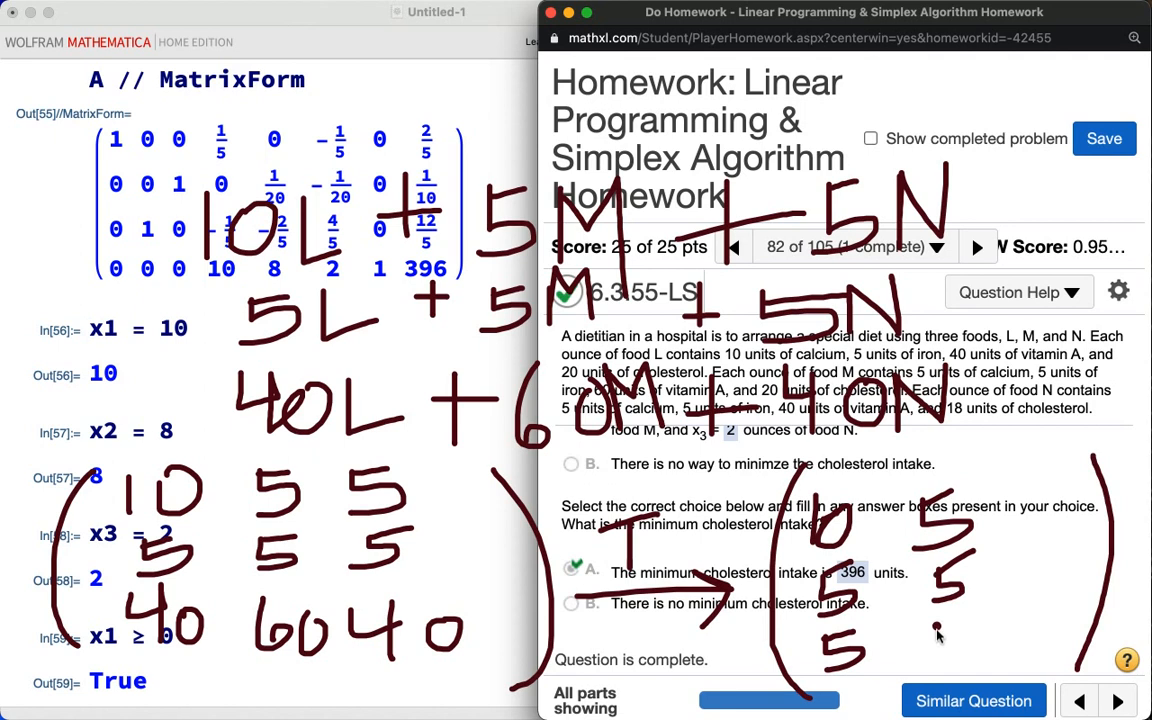
mouse_move(937, 643)
left_mouse_down()
mouse_move(937, 662)
mouse_move(957, 626)
left_mouse_up()
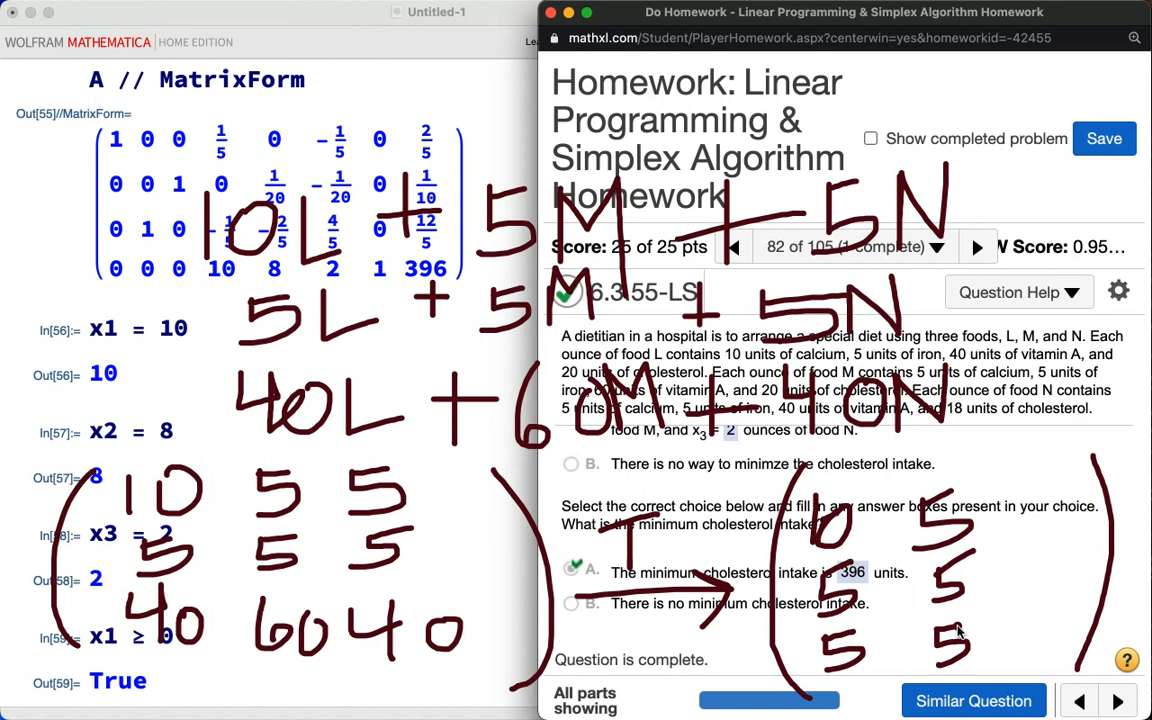
mouse_move(1035, 487)
left_mouse_down()
mouse_move(1047, 516)
mouse_move(1065, 517)
left_mouse_up()
mouse_move(1066, 486)
left_mouse_down()
mouse_move(1065, 545)
mouse_move(1090, 508)
left_mouse_up()
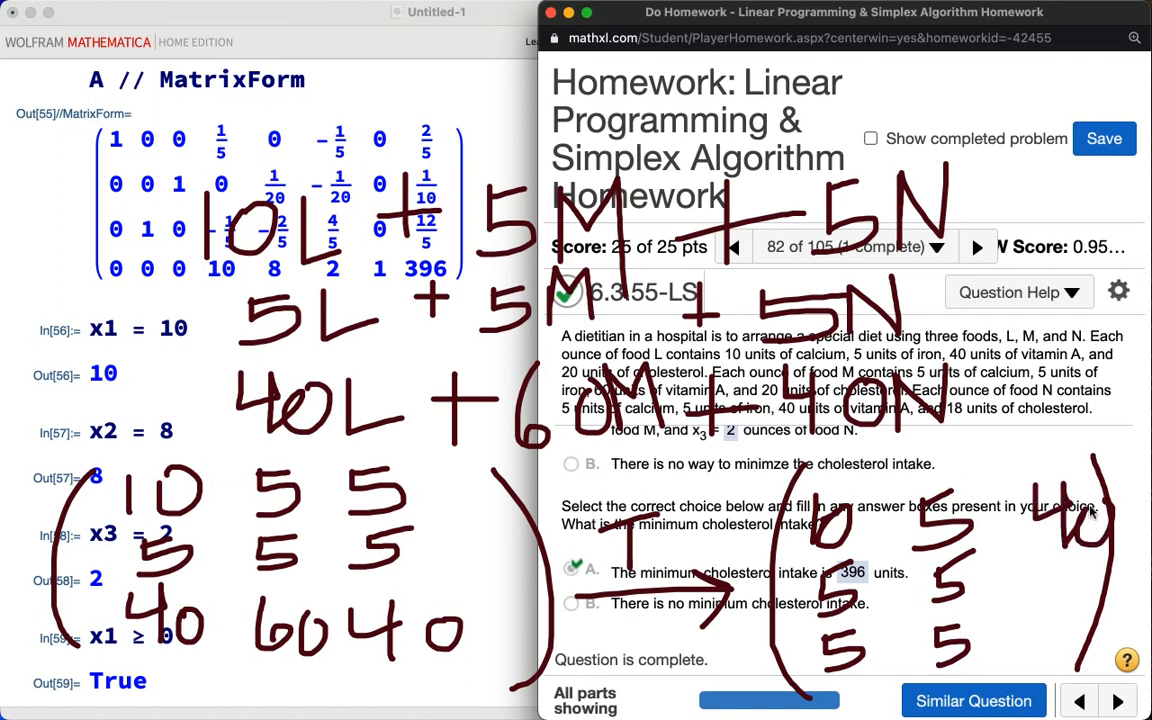
mouse_move(1050, 579)
left_mouse_down()
mouse_move(1058, 614)
mouse_move(1078, 610)
mouse_move(1096, 580)
left_mouse_up()
mouse_move(1035, 640)
left_mouse_down()
mouse_move(1028, 660)
mouse_move(1052, 668)
mouse_move(1080, 645)
left_mouse_up()
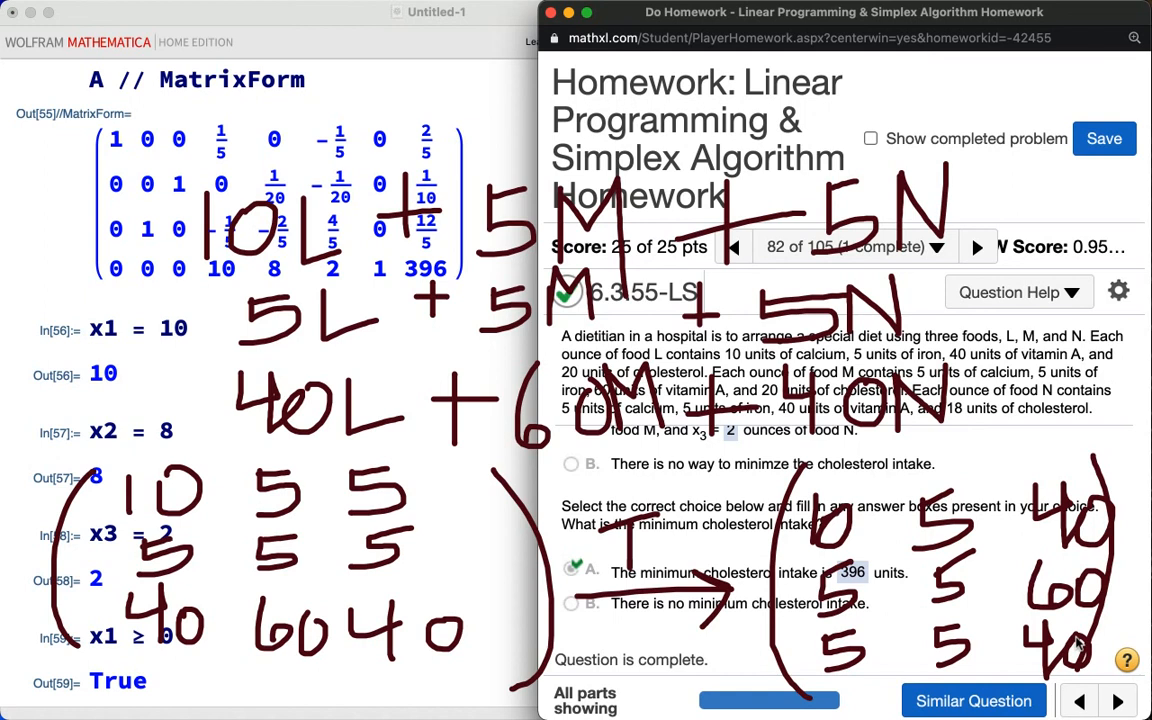
key("Escape")
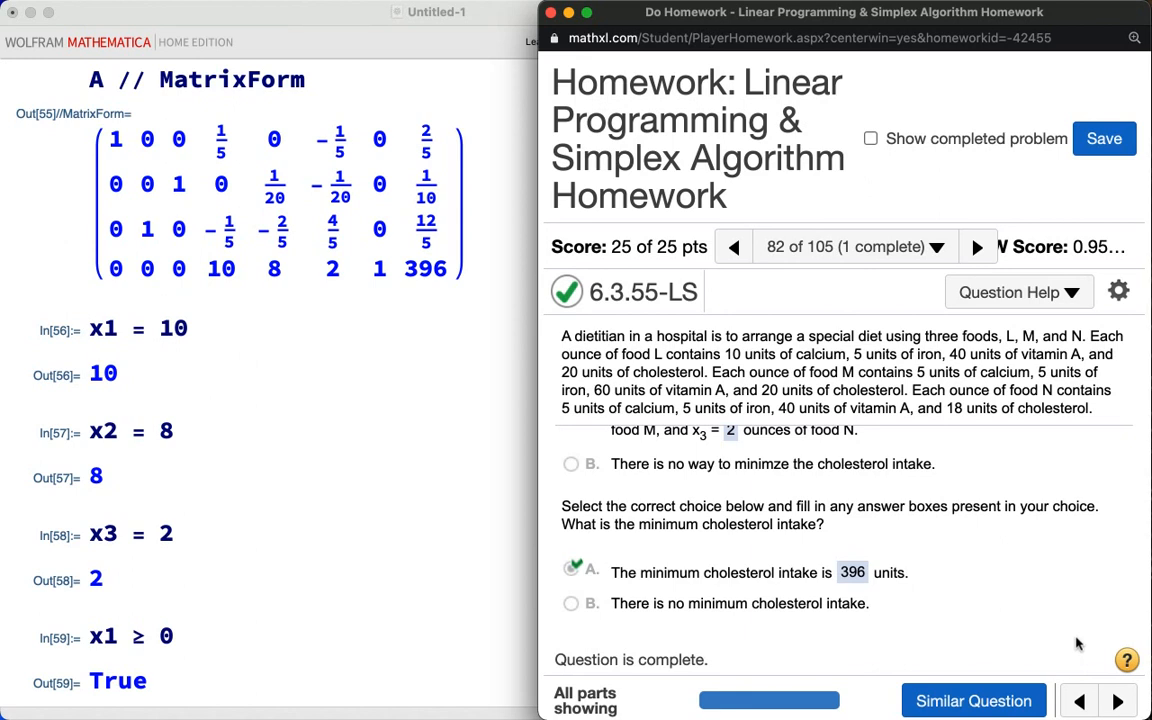
Step: Navigate through the homework to question 78 of 105, problem 6.3.47 on solving a minimization by its dual
left_click(977, 250)
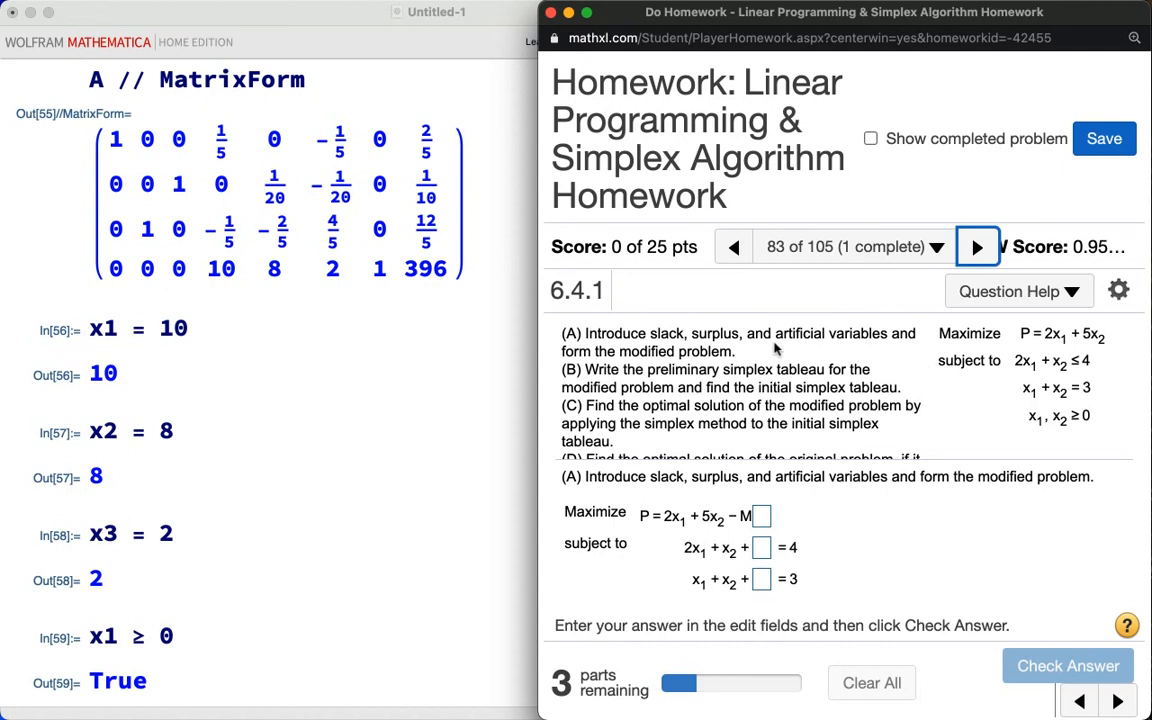
left_click(736, 252)
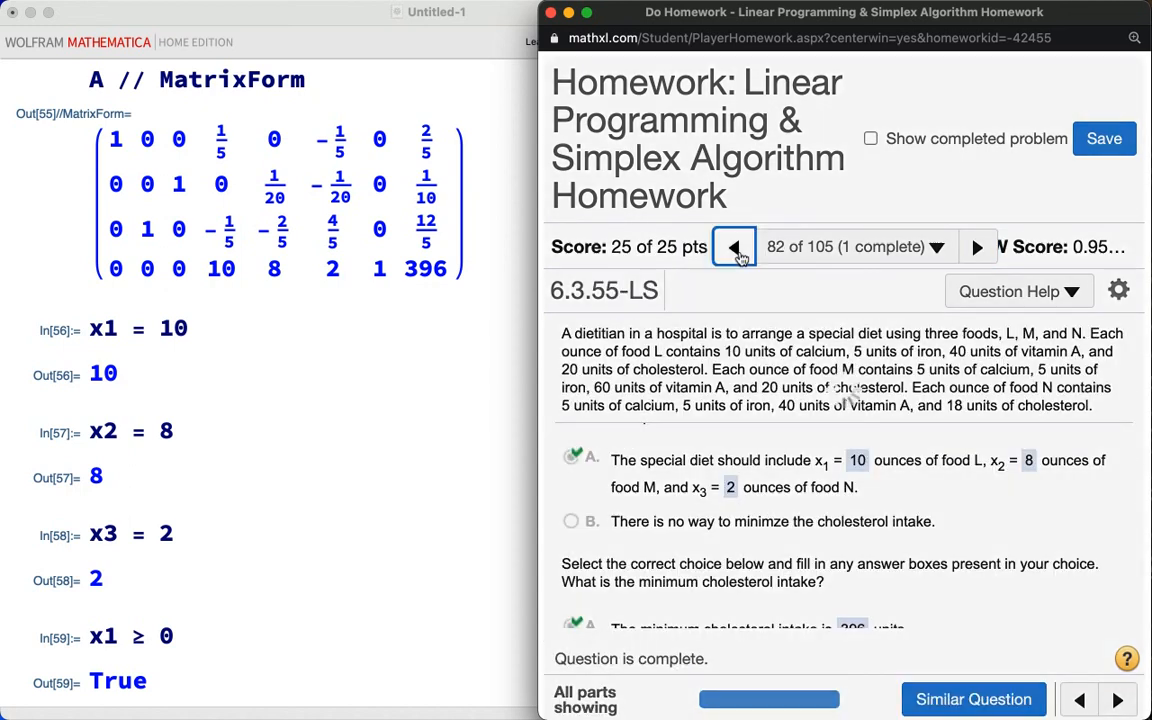
left_click(738, 250)
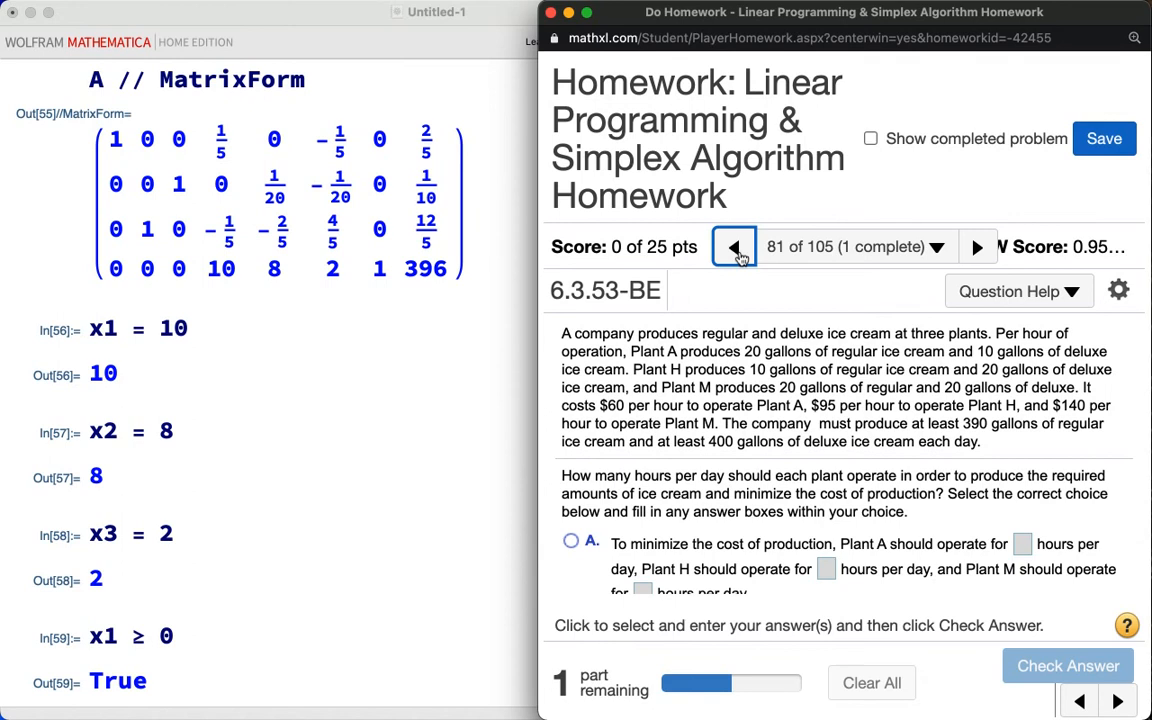
left_click(738, 252)
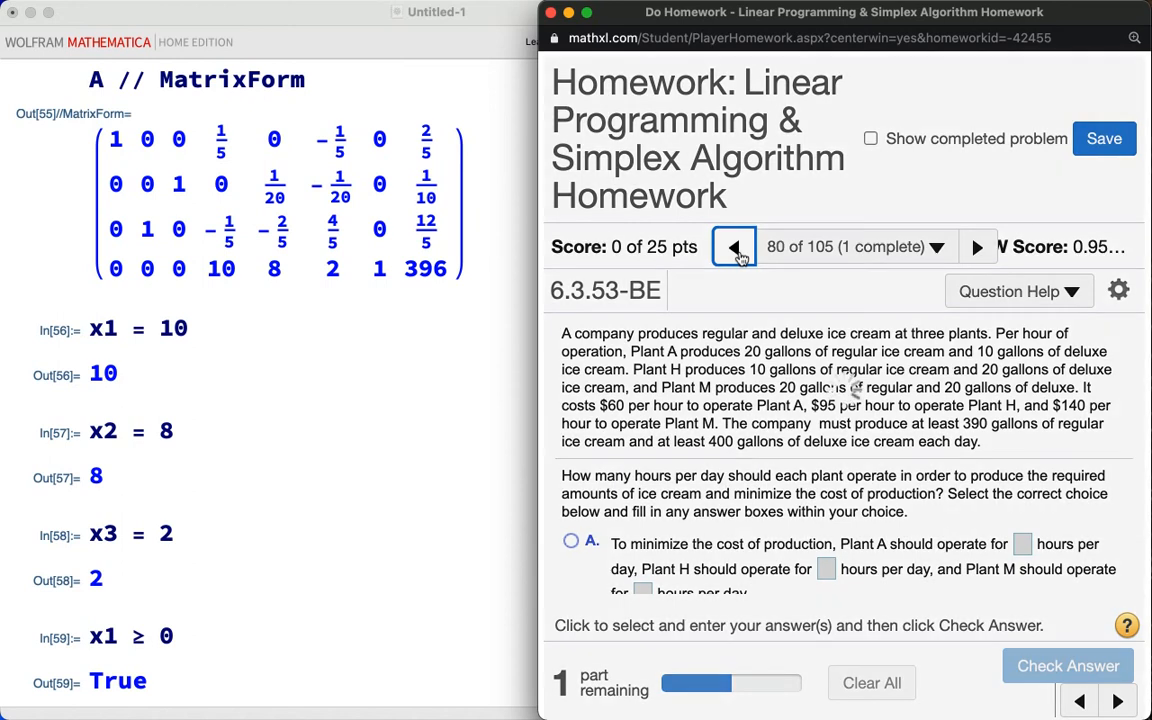
left_click(738, 252)
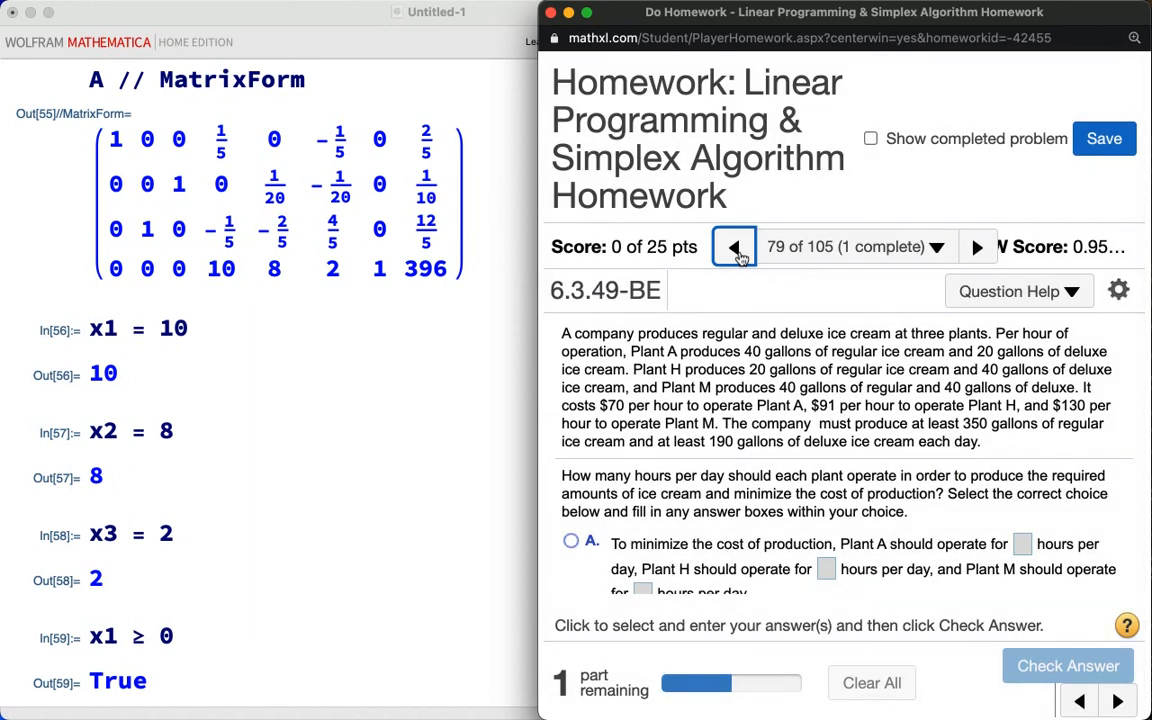
left_click(738, 252)
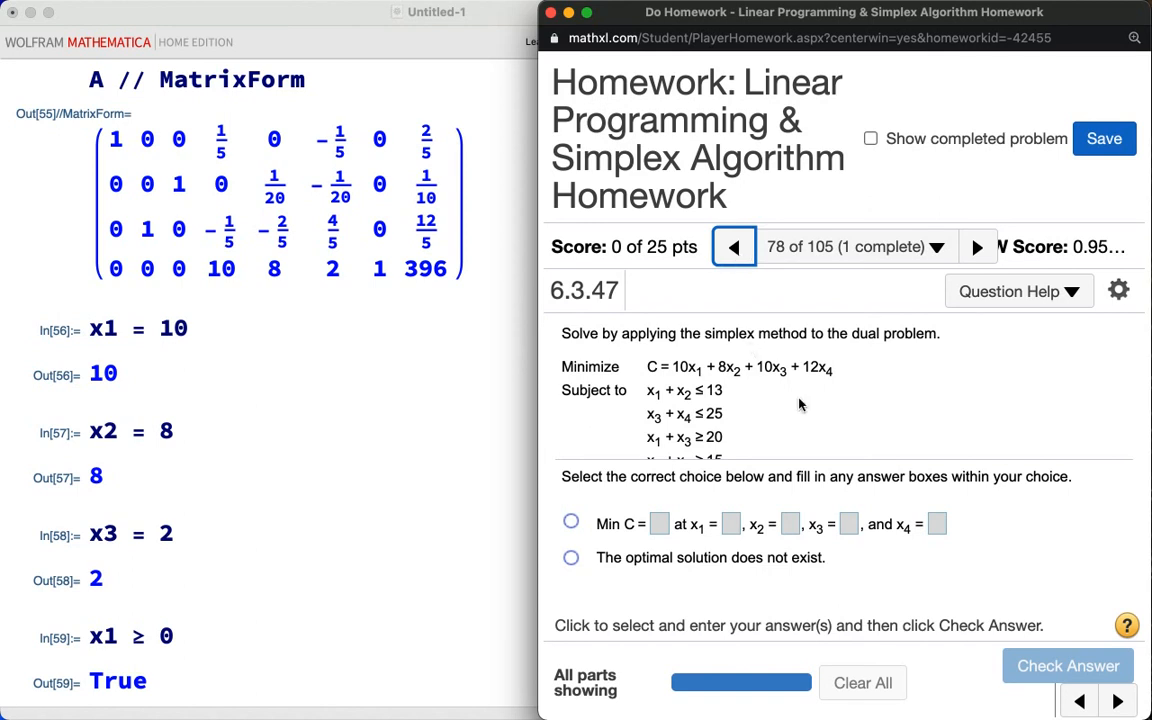
Step: Examine the objective function and the four inequality constraints of the minimization problem
scroll(800, 404, "down", 1)
scroll(800, 404, "down", 1)
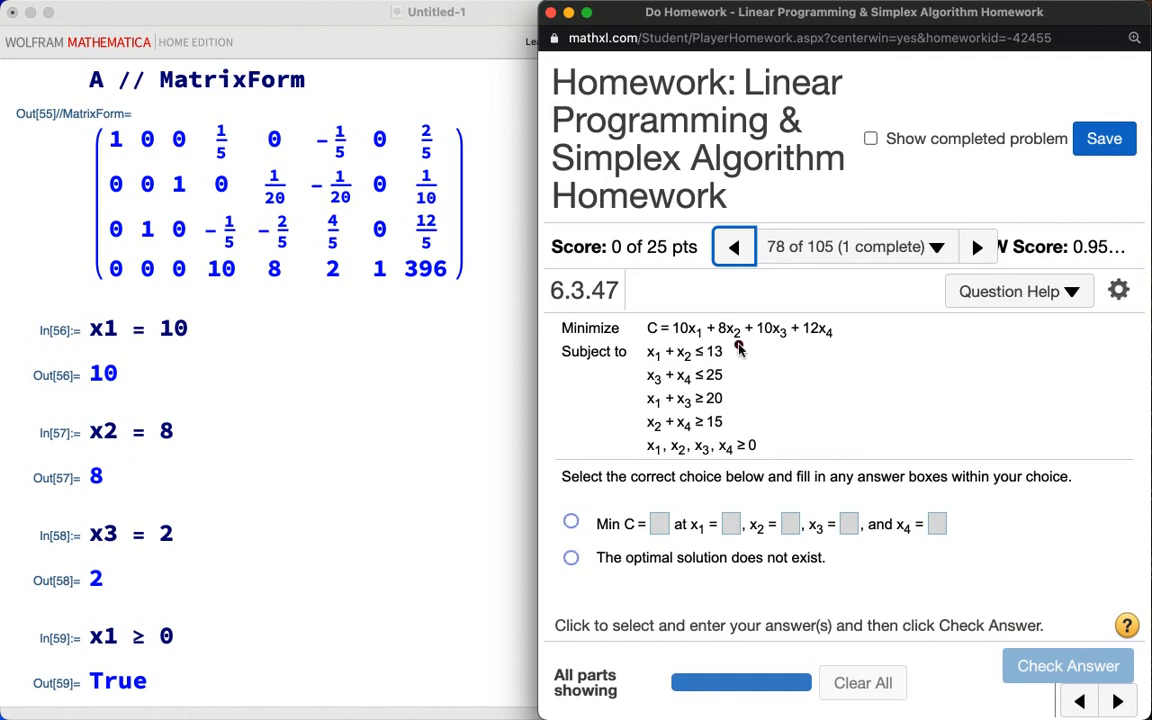
mouse_move(780, 348)
left_mouse_down()
mouse_move(766, 362)
mouse_move(778, 372)
mouse_move(770, 381)
left_mouse_up()
mouse_move(746, 403)
left_mouse_down()
mouse_move(775, 405)
mouse_move(752, 430)
mouse_move(785, 420)
mouse_move(760, 432)
mouse_move(767, 440)
left_mouse_up()
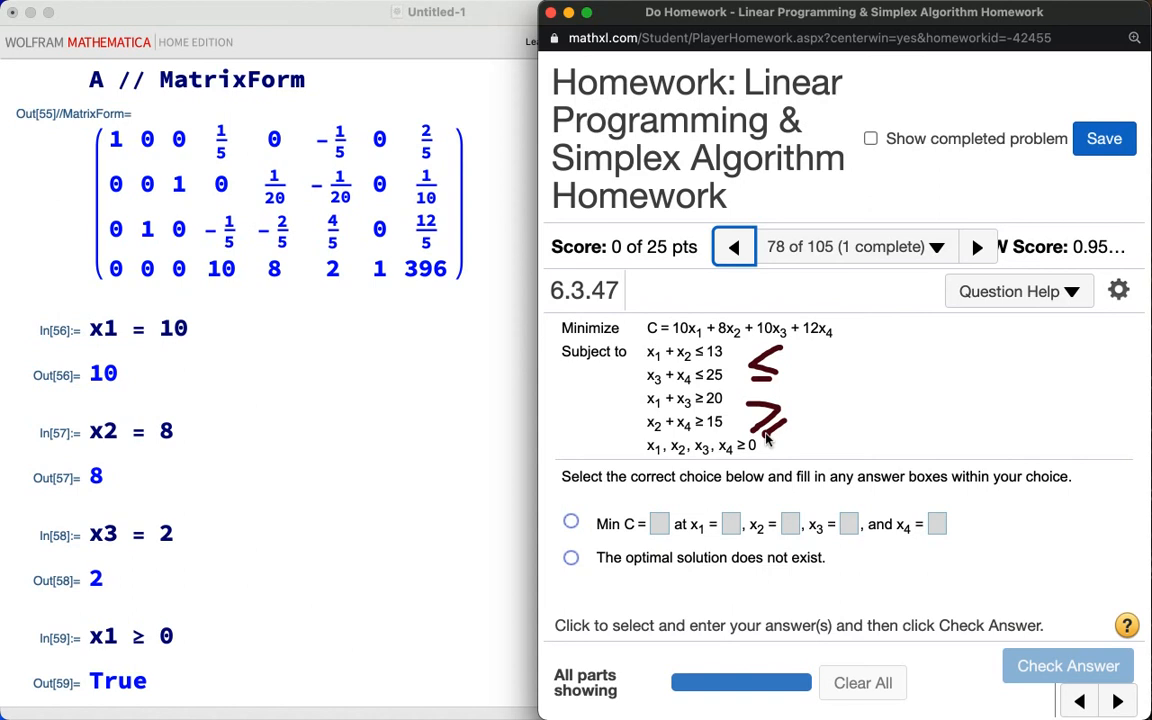
key("Escape")
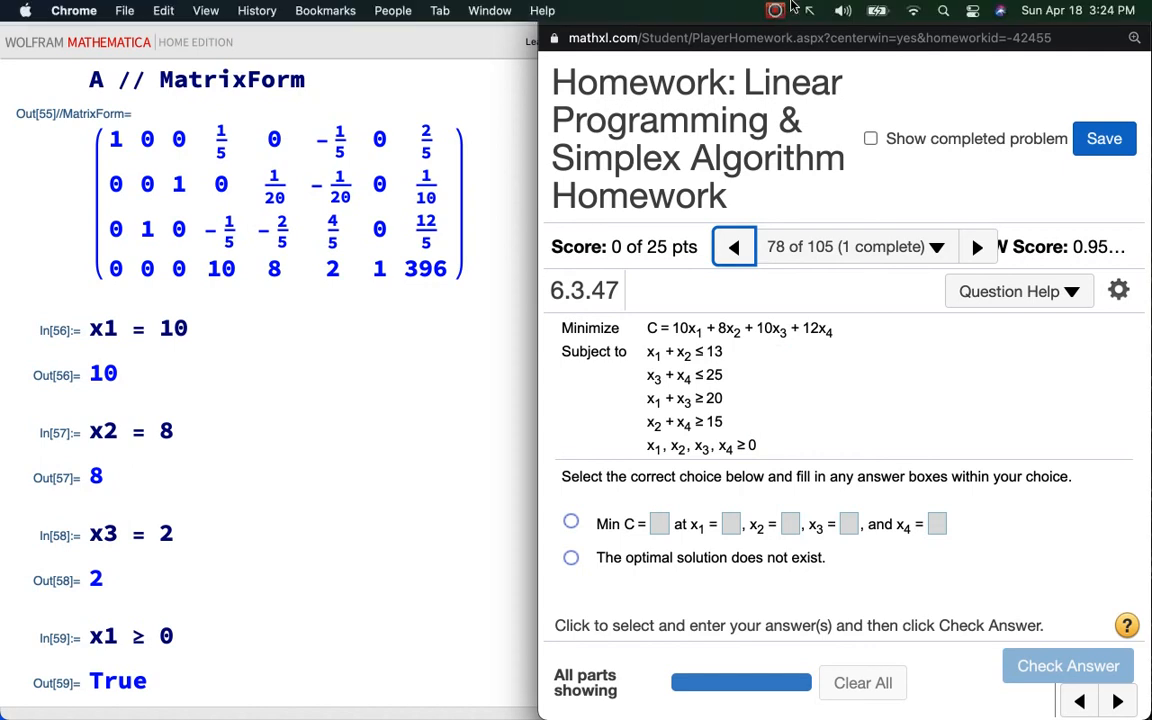
left_click(775, 10)
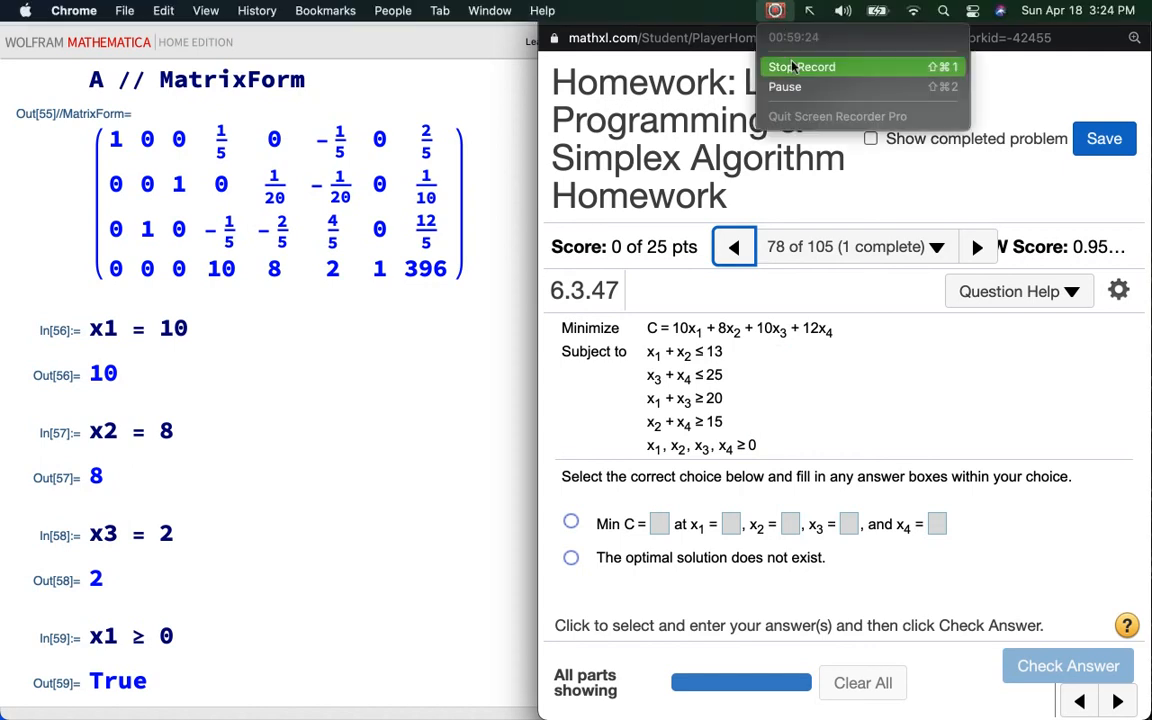